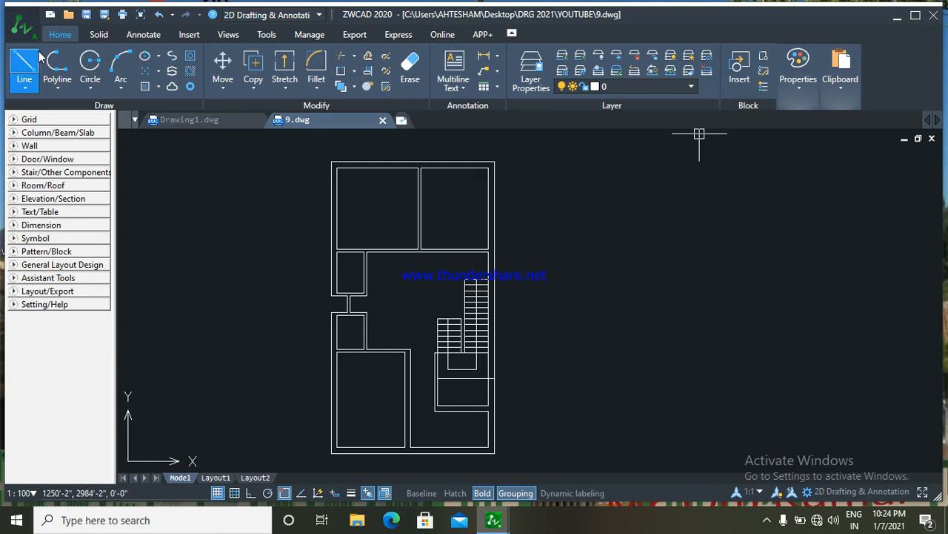
# Step: Examine the floor plan's rooms and outer walls before adding a window
pyautogui.scroll(4, 375, 168)
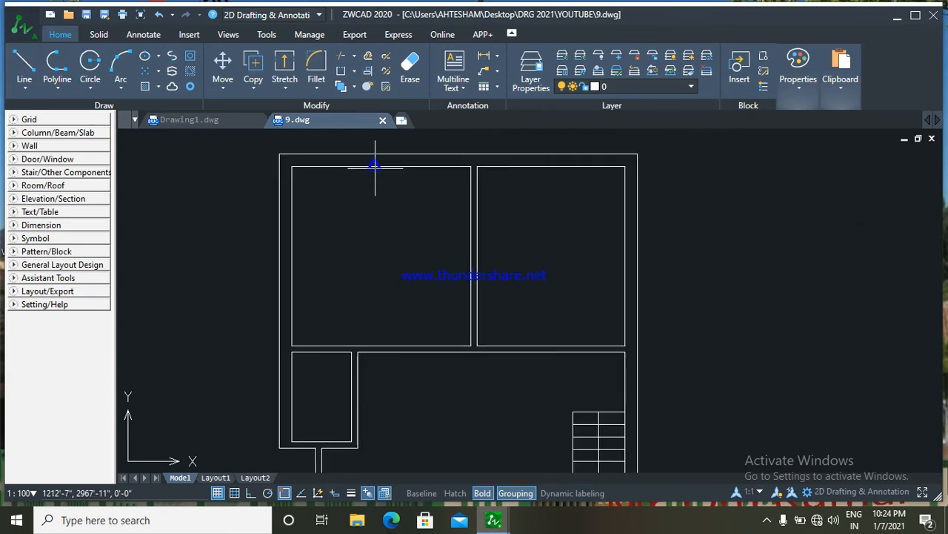
pyautogui.moveTo(375, 168); pyautogui.dragTo(375, 180, button='middle')
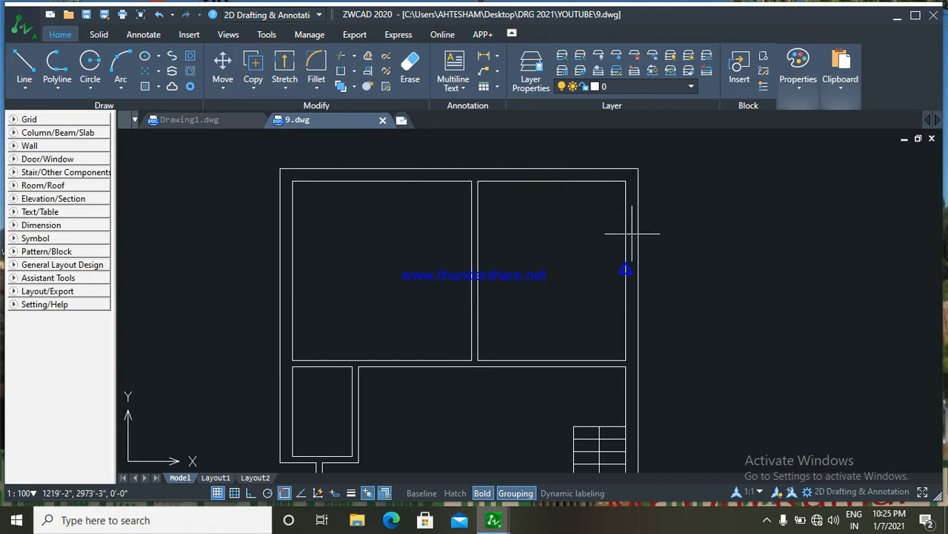
pyautogui.moveTo(627, 307); pyautogui.dragTo(635, 286, button='middle')
pyautogui.scroll(-2, 639, 334)
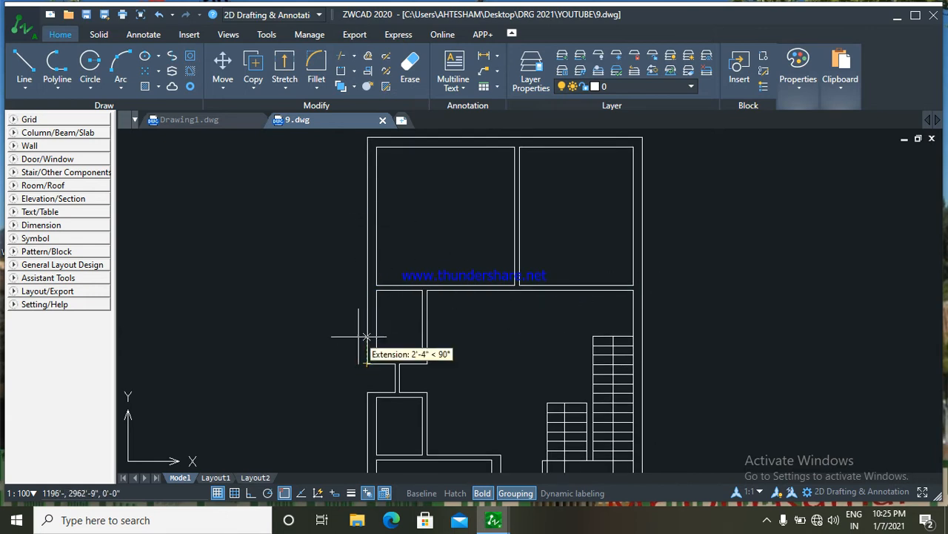
pyautogui.scroll(-5, 380, 154)
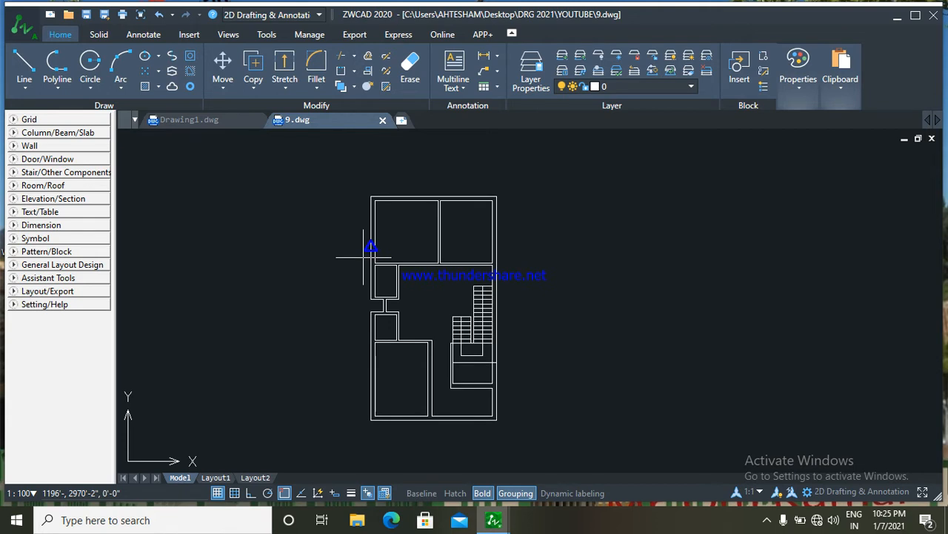
pyautogui.scroll(3, 406, 220)
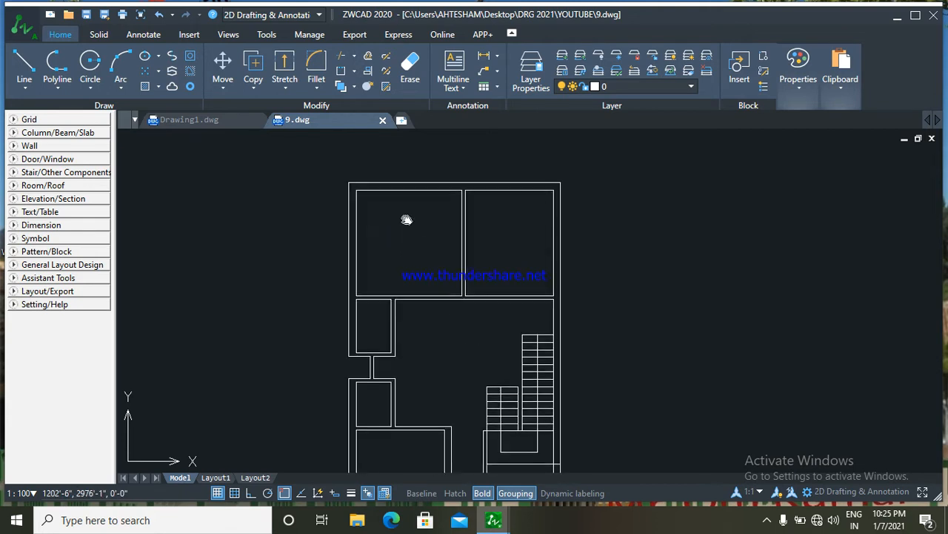
pyautogui.moveTo(406, 220); pyautogui.dragTo(406, 276, button='middle')
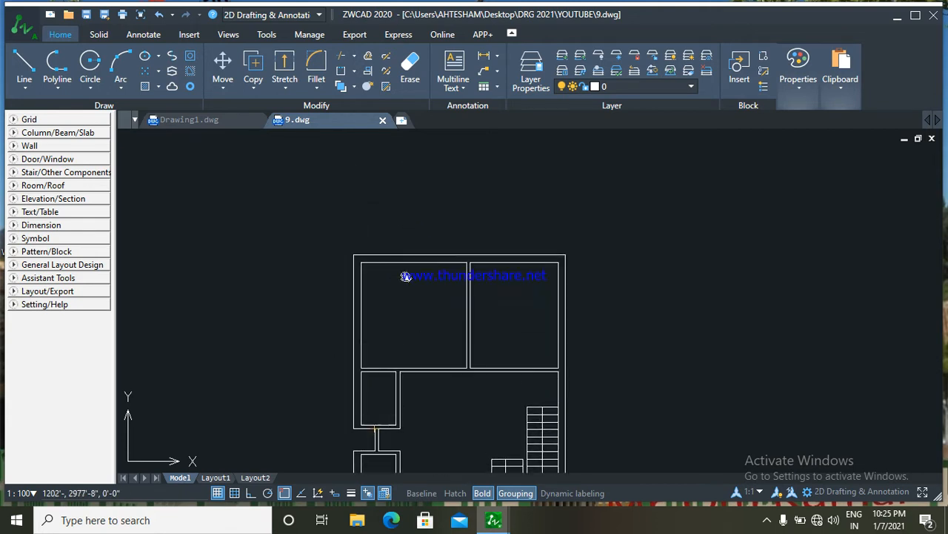
# Step: Draw a line across the building's uppermost outer wall at the midpoint of the upper-left room's wall
pyautogui.scroll(3, 407, 272)
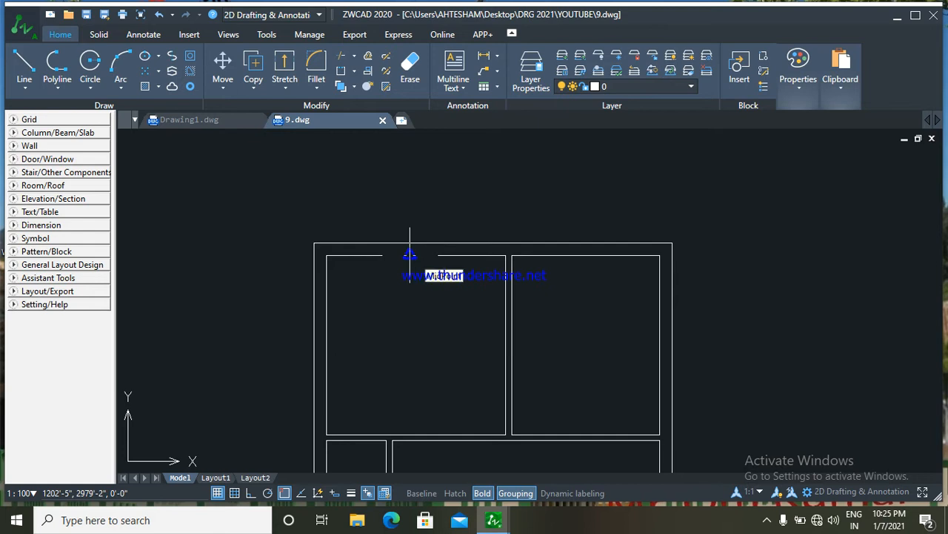
pyautogui.click(410, 256)
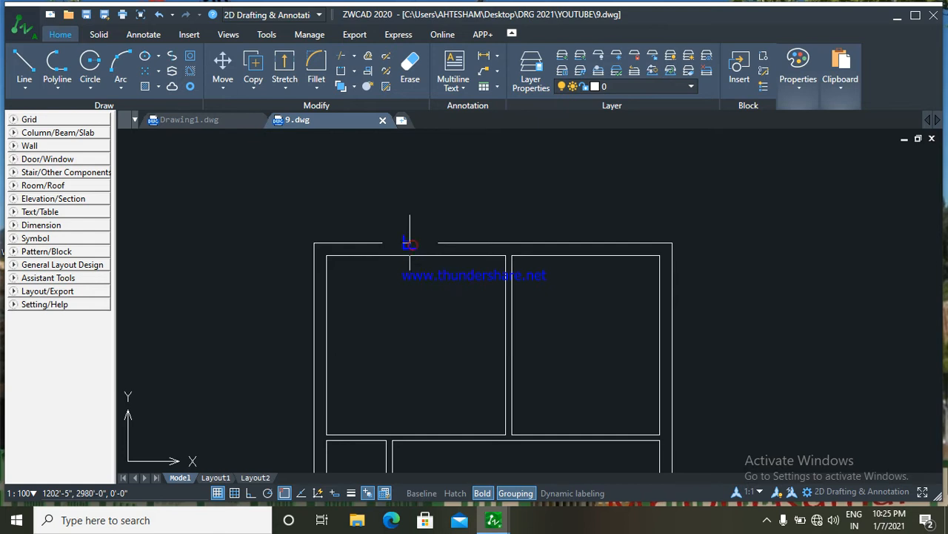
pyautogui.scroll(3, 410, 243)
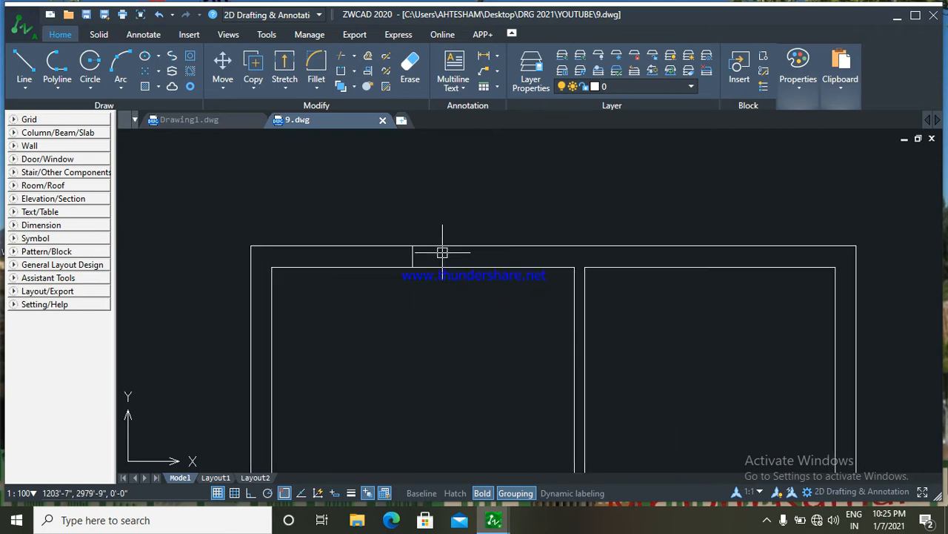
# Step: Offset the midpoint line to both sides as window jambs and erase the original centre line
pyautogui.write('o')
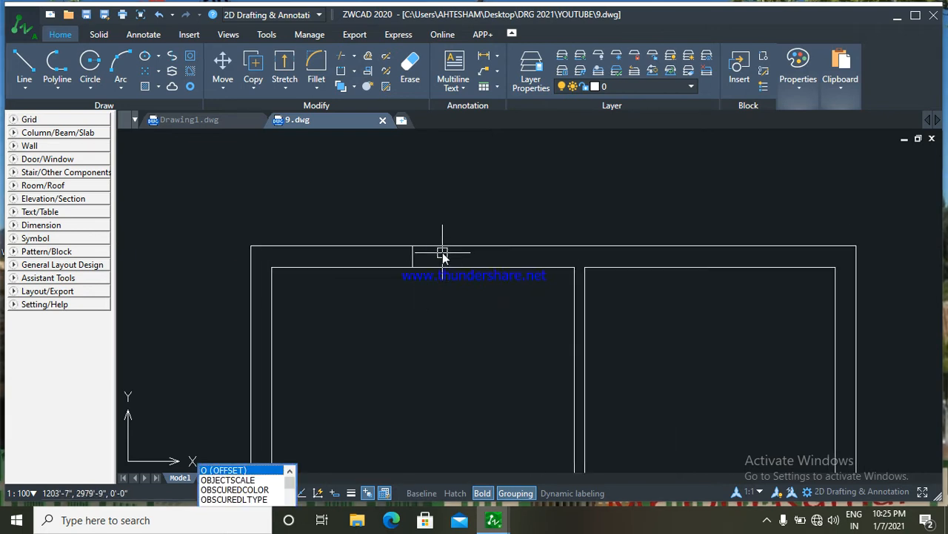
pyautogui.press('Return')
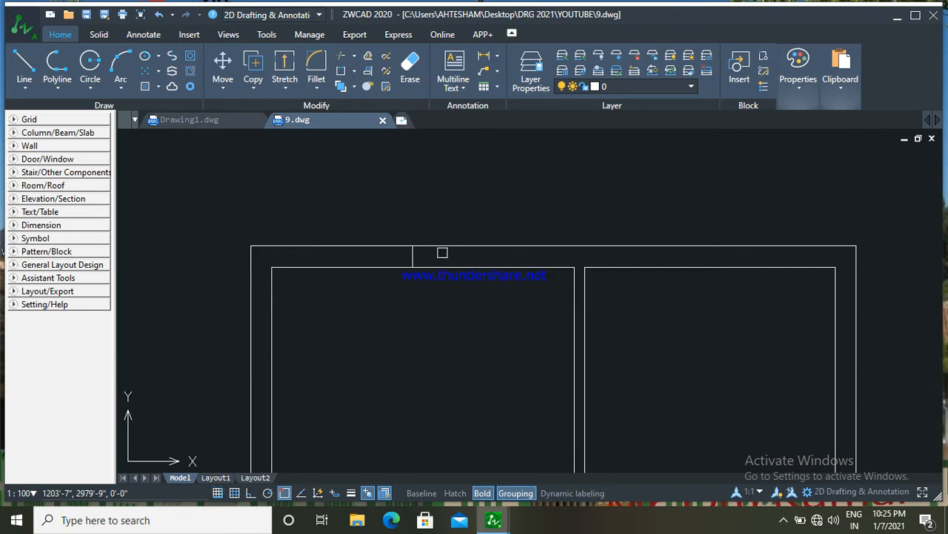
pyautogui.click(412, 258)
pyautogui.click(500, 306)
pyautogui.click(414, 258)
pyautogui.click(366, 287)
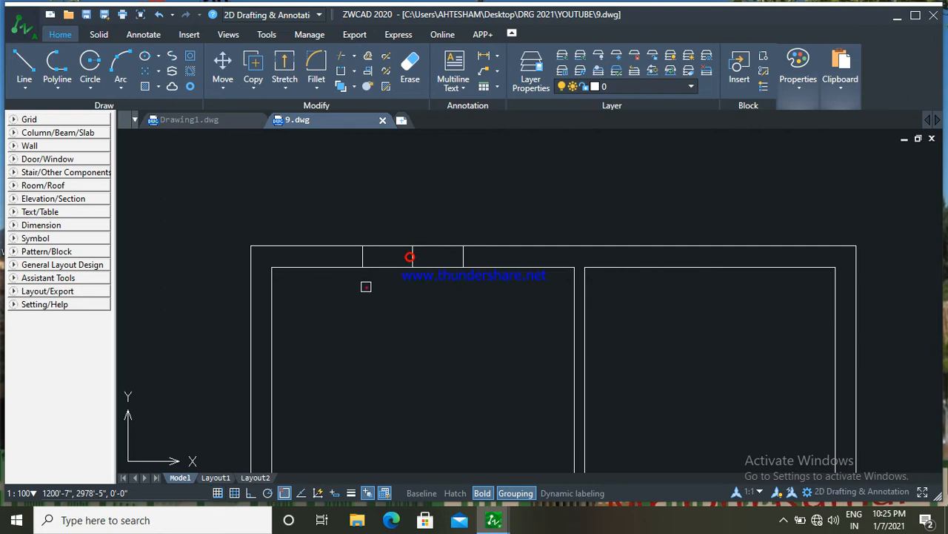
pyautogui.click(412, 256)
pyautogui.click(407, 81)
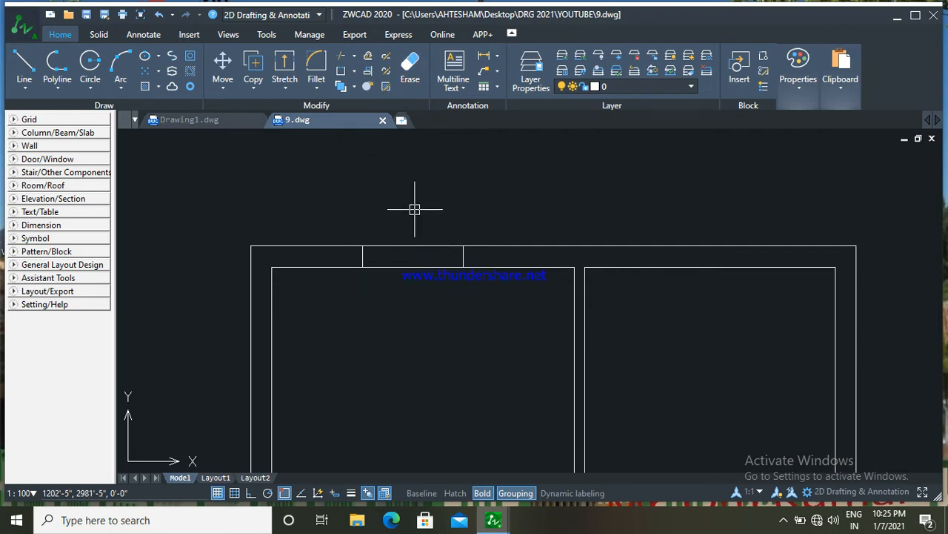
# Step: Draw a horizontal line between the midpoints of the two window jamb lines
pyautogui.click(26, 65)
pyautogui.scroll(1, 339, 259)
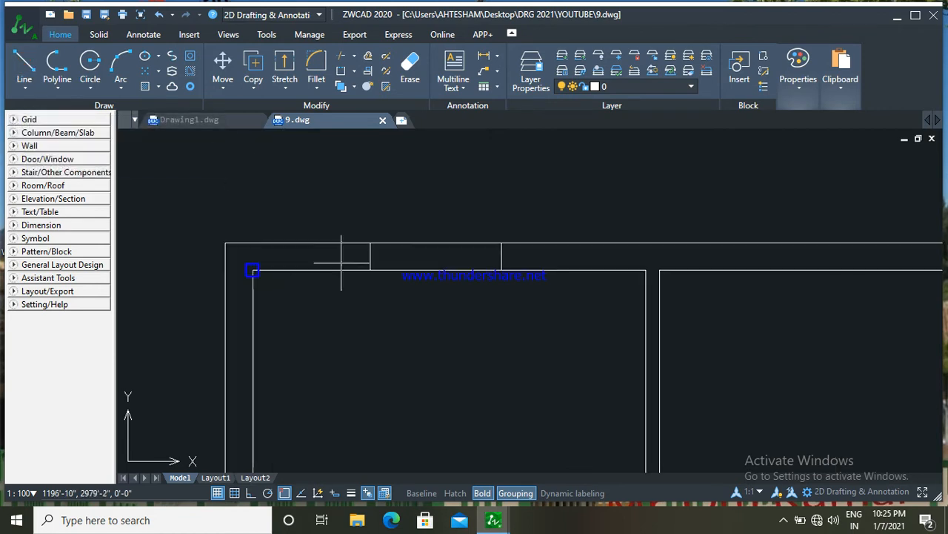
pyautogui.scroll(2, 341, 263)
pyautogui.click(386, 251)
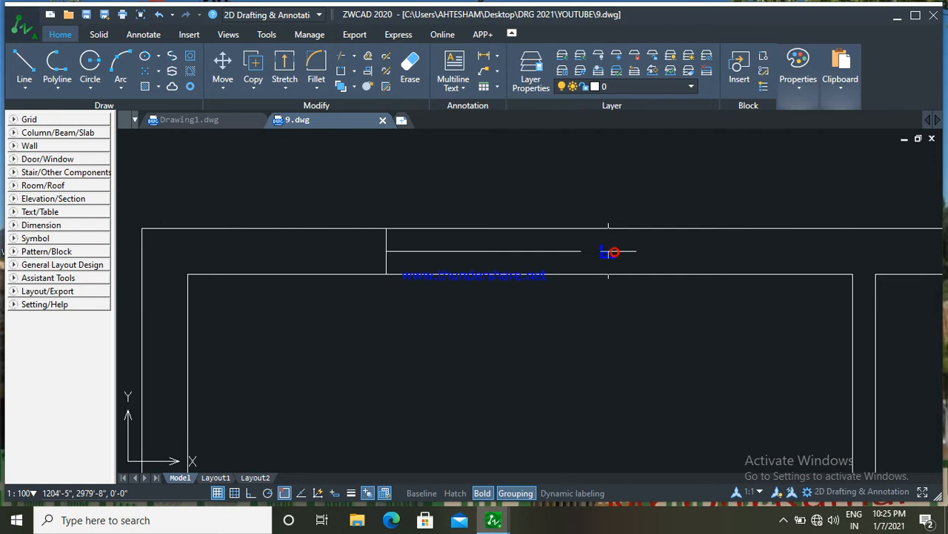
pyautogui.click(609, 252)
pyautogui.press('Escape')
pyautogui.click(566, 252)
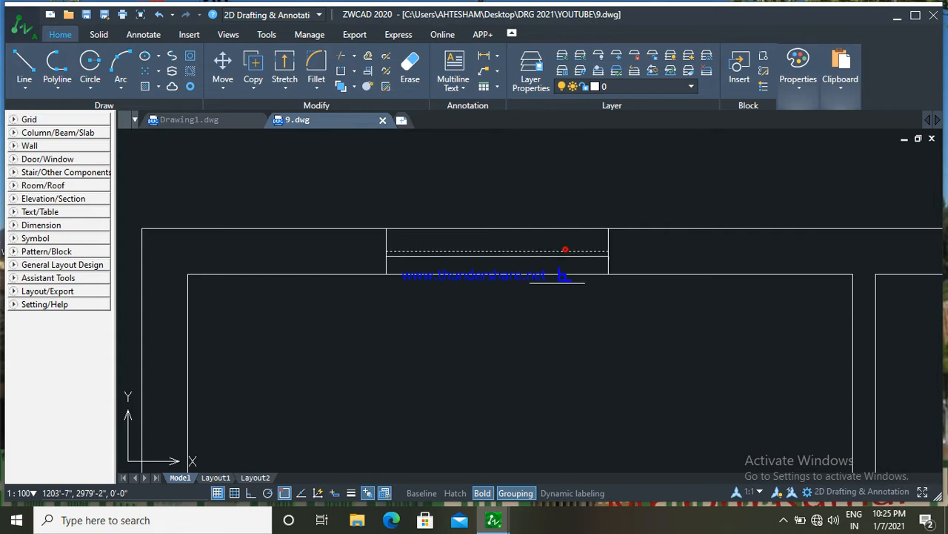
pyautogui.scroll(2, 551, 253)
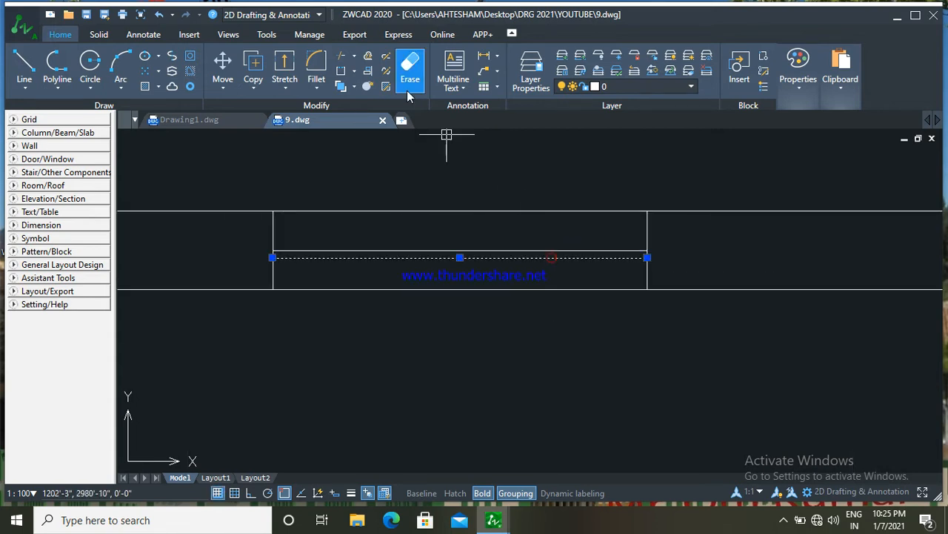
pyautogui.click(407, 87)
# Step: Offset the window's horizontal centre line to both sides and erase the original
pyautogui.click(433, 251)
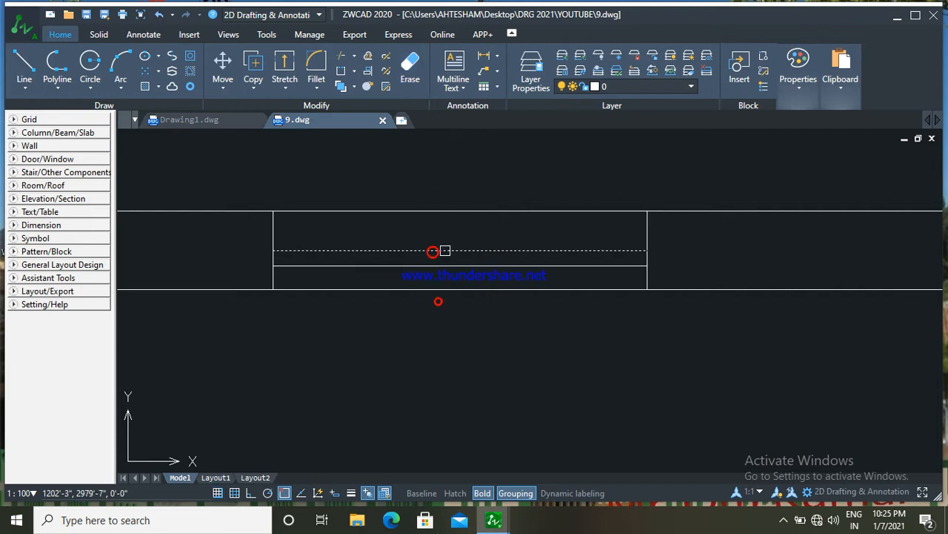
pyautogui.click(403, 73)
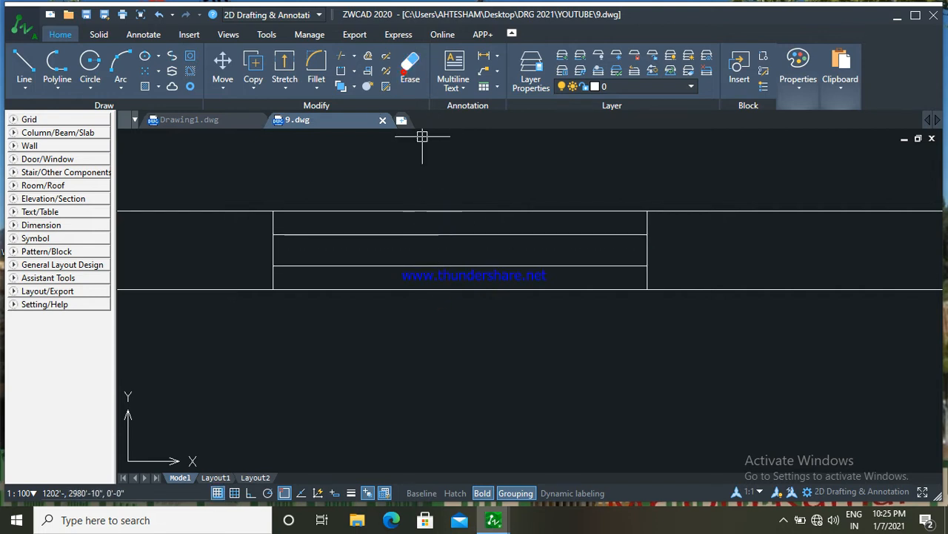
# Step: Offset both window jamb lines a short distance outward into the wall
pyautogui.scroll(-4, 433, 272)
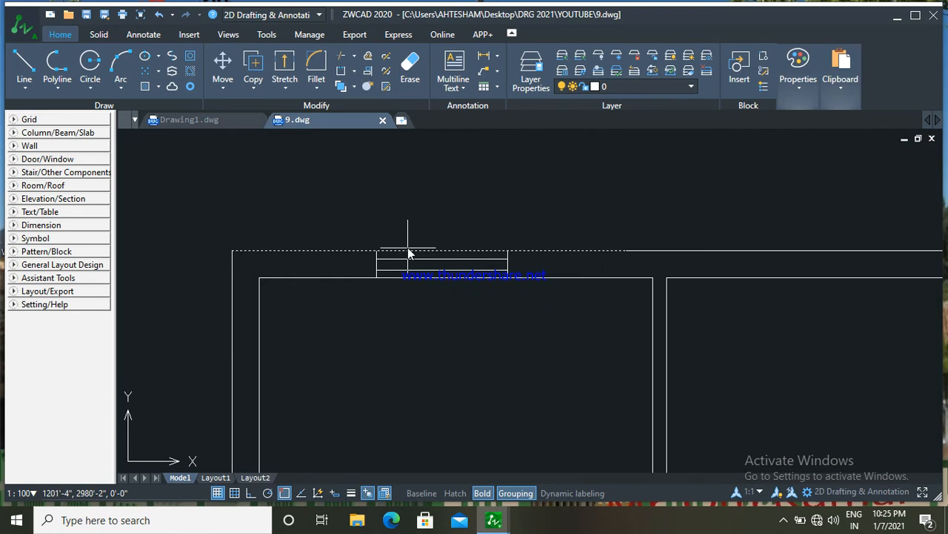
pyautogui.scroll(2, 379, 263)
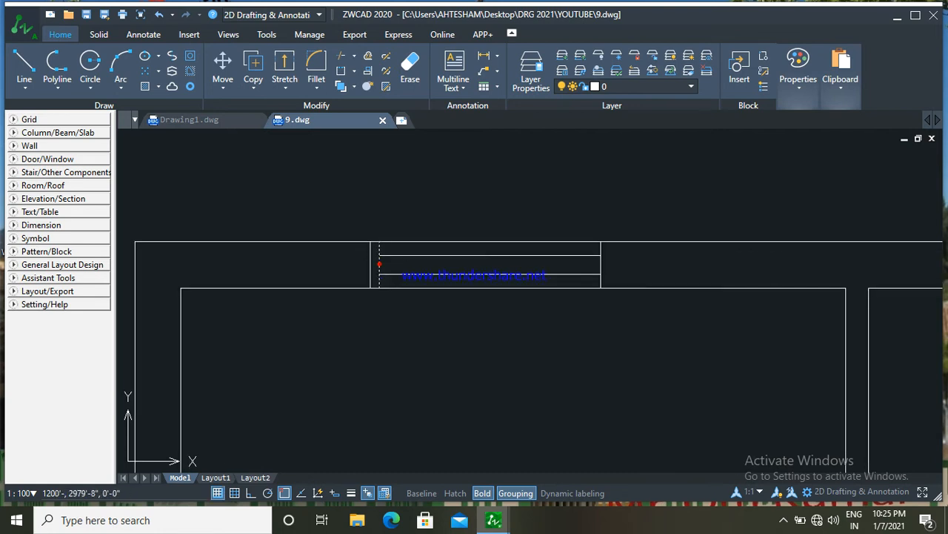
pyautogui.click(603, 266)
pyautogui.click(680, 263)
pyautogui.press('Escape')
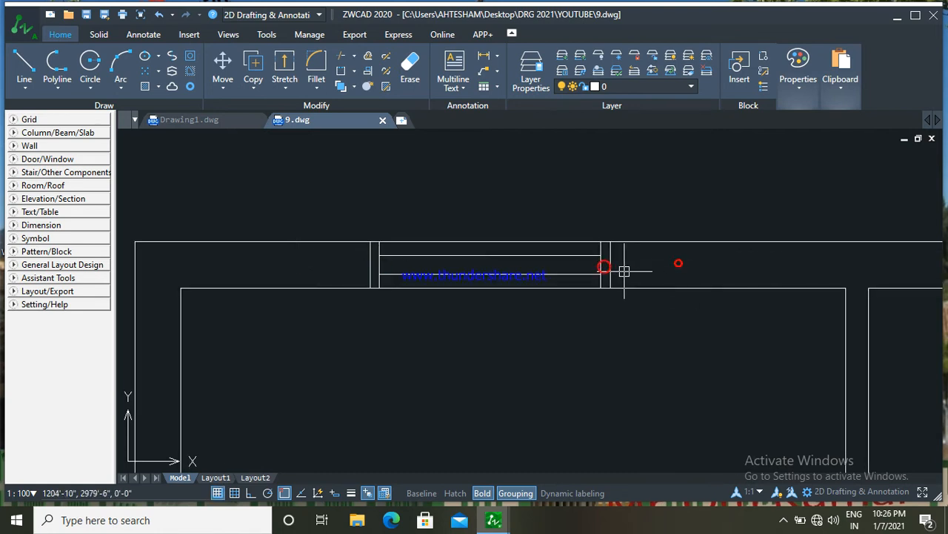
# Step: With Ortho on, draw a three-sided projection outline outside the wall between the ends of the outer offset lines
pyautogui.click(25, 67)
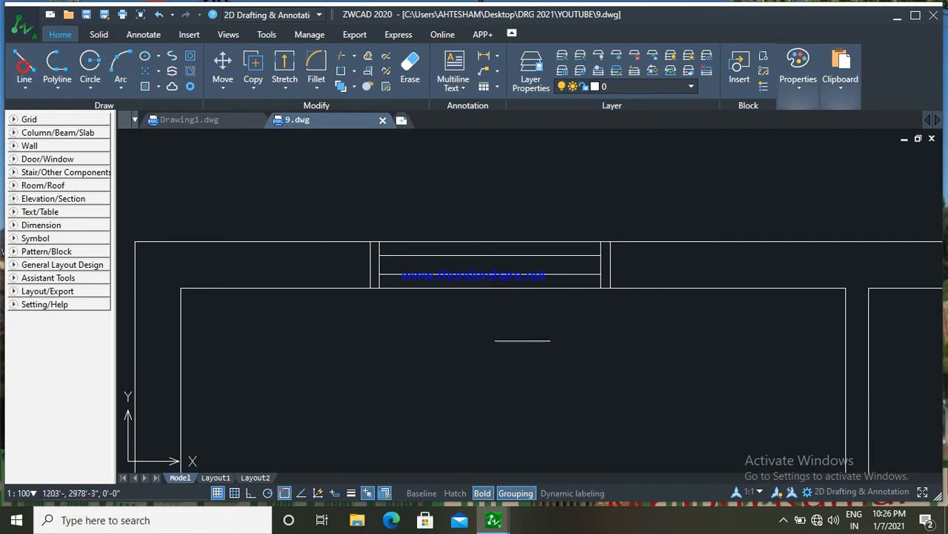
pyautogui.click(370, 241)
pyautogui.moveTo(369, 225); pyautogui.dragTo(366, 318, button='middle')
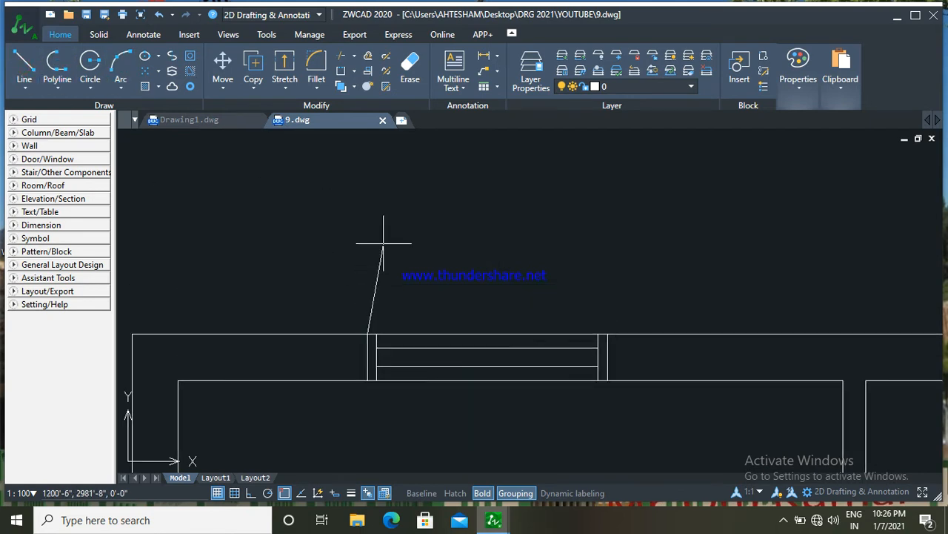
pyautogui.click(250, 493)
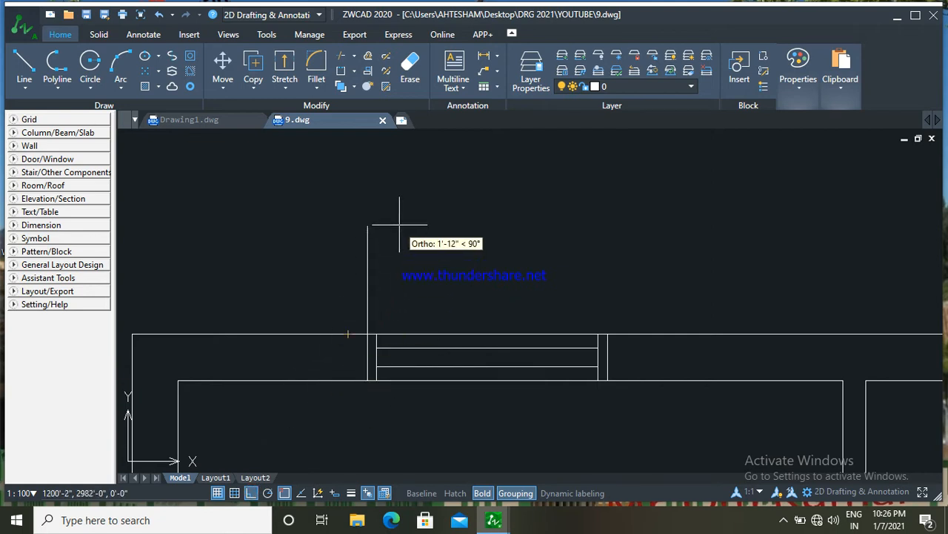
pyautogui.press('Return')
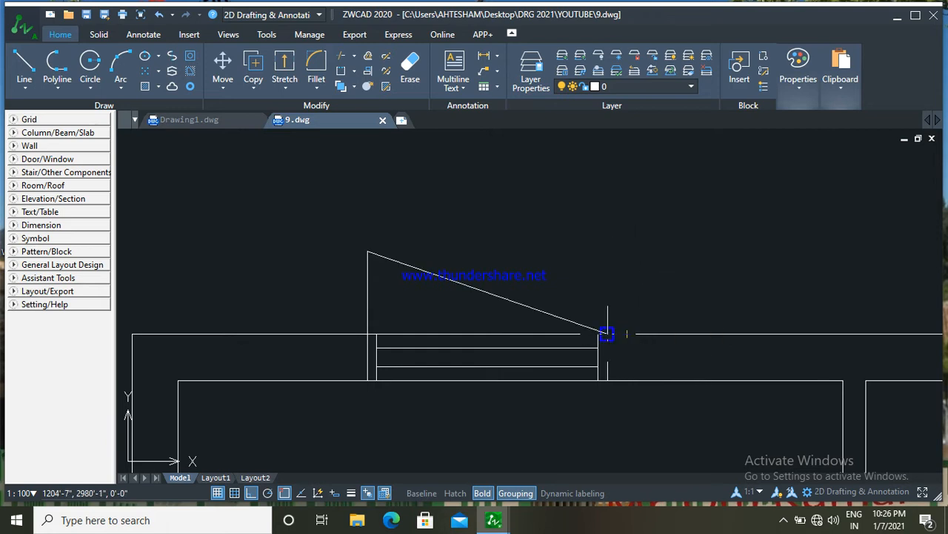
pyautogui.click(607, 251)
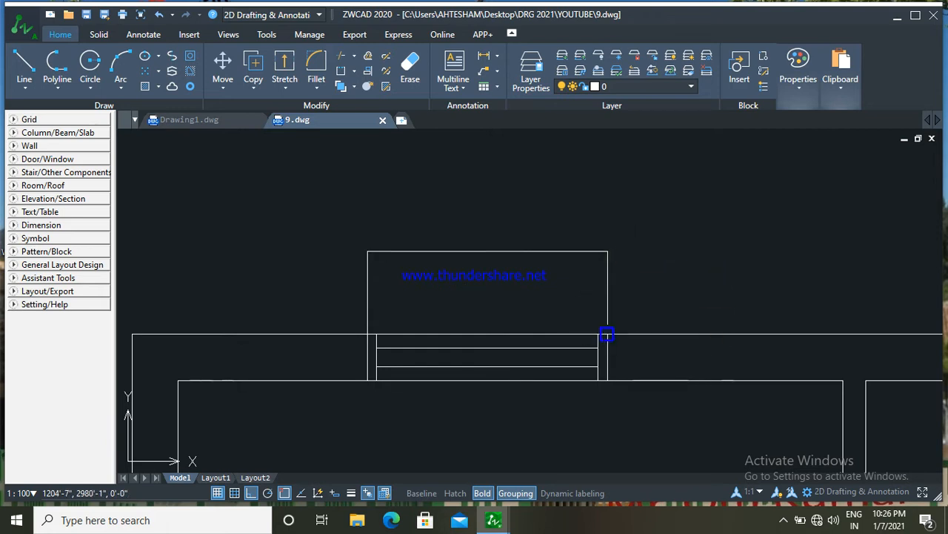
pyautogui.click(607, 334)
pyautogui.press('Escape')
# Step: Erase the two outer offset lines inside the wall on either side of the window
pyautogui.click(609, 355)
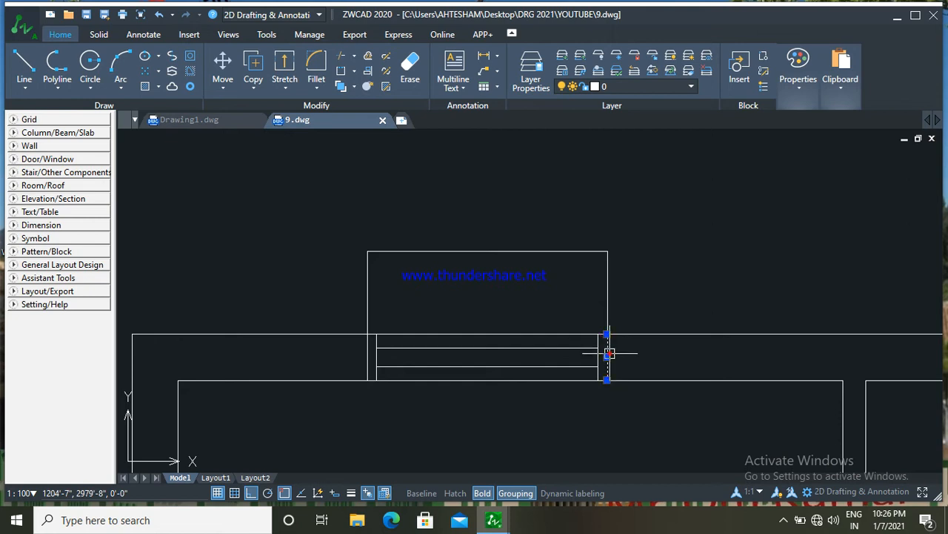
pyautogui.click(364, 355)
pyautogui.click(409, 66)
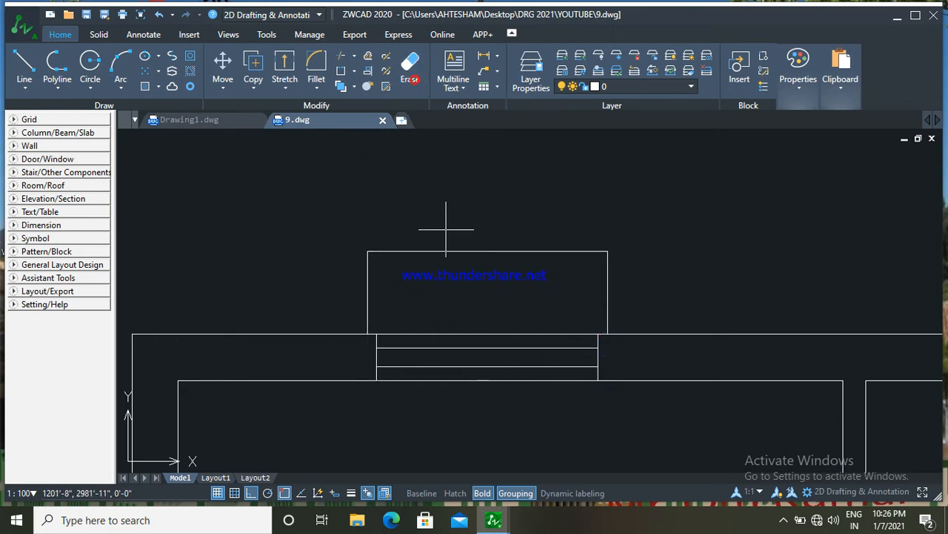
# Step: Change the colour of the window lines and the projection outline to red
pyautogui.click(344, 218)
pyautogui.click(681, 454)
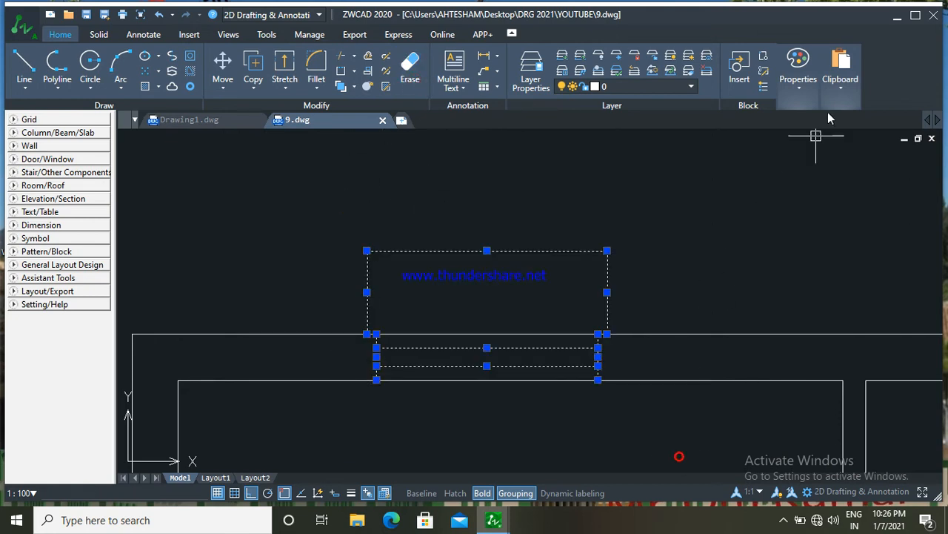
pyautogui.click(805, 77)
pyautogui.click(819, 127)
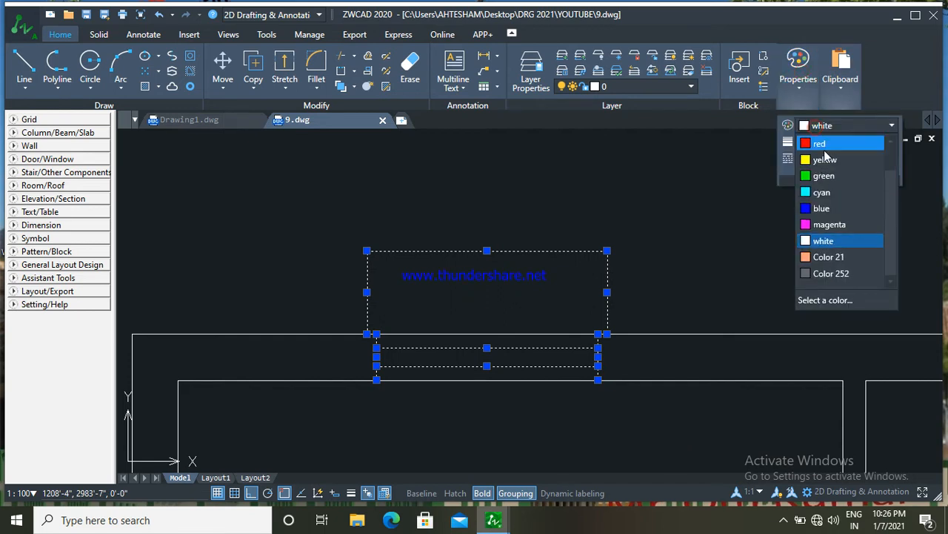
pyautogui.click(824, 147)
pyautogui.press('Escape')
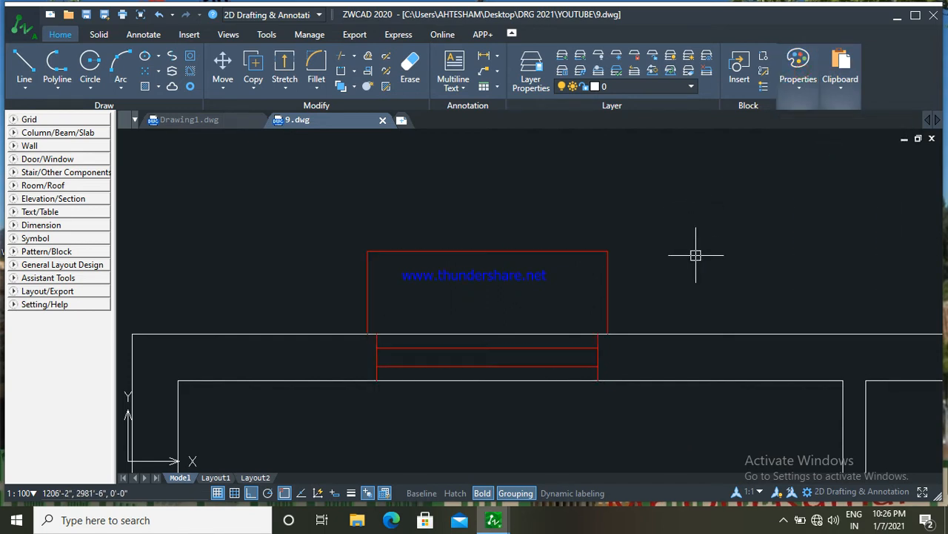
# Step: Review the drawing's layers in the Layer Properties Manager and close it
pyautogui.scroll(-3, 696, 256)
pyautogui.moveTo(696, 256); pyautogui.dragTo(675, 253, button='middle')
pyautogui.click(531, 74)
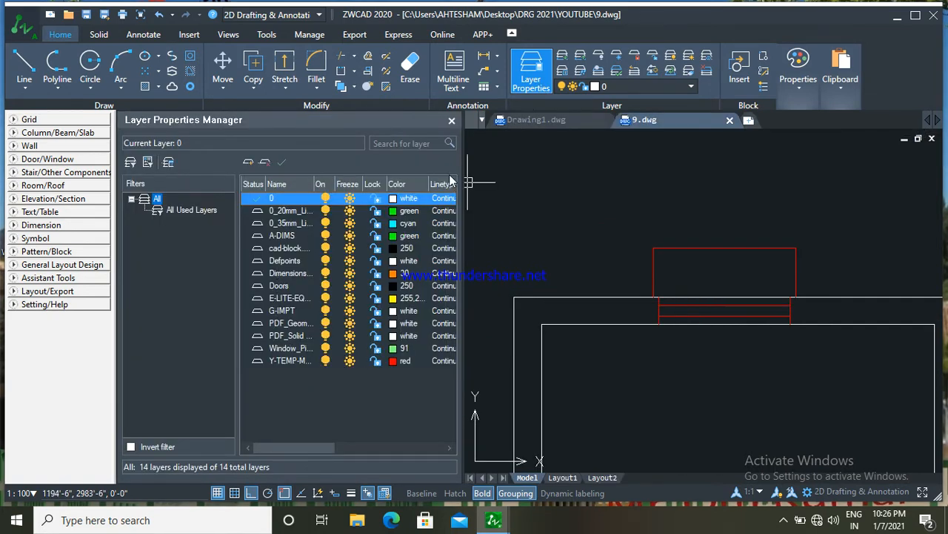
pyautogui.click(451, 121)
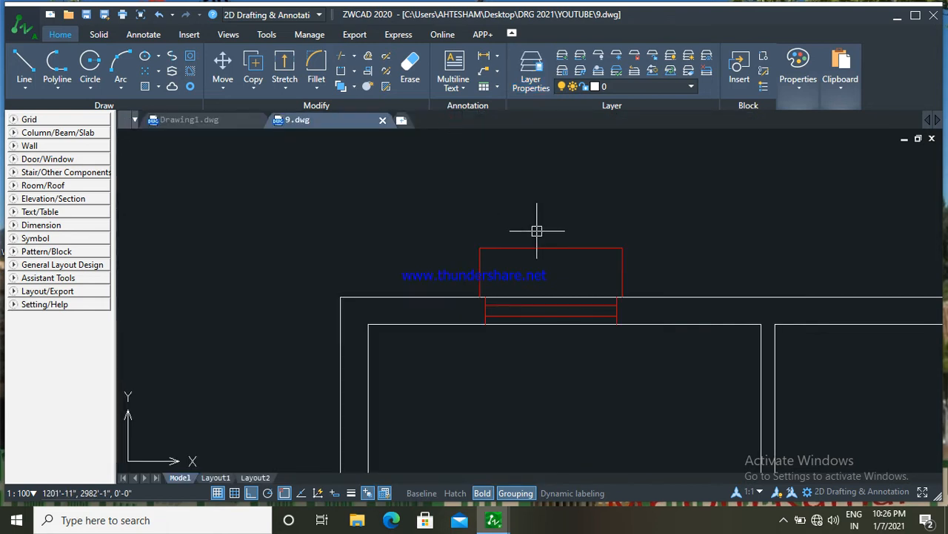
pyautogui.scroll(-3, 536, 231)
pyautogui.scroll(-1, 530, 189)
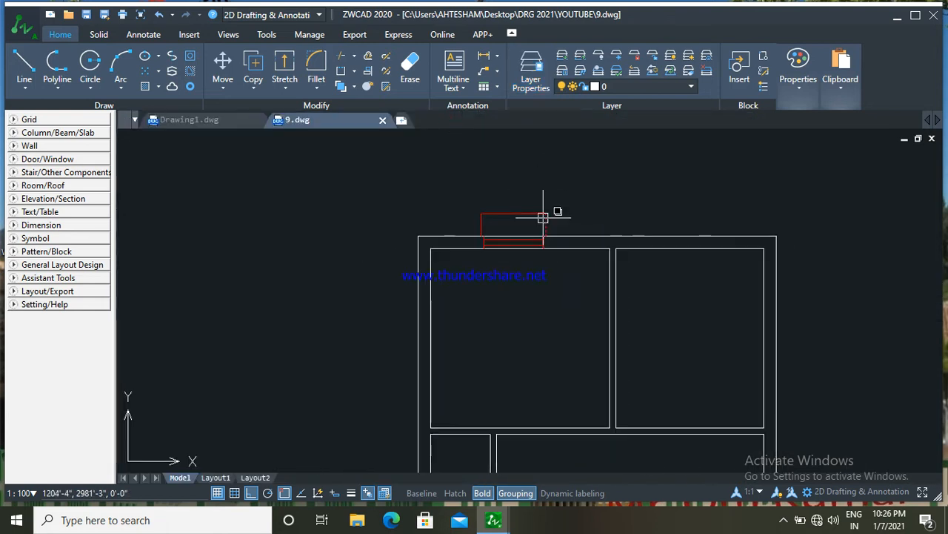
# Step: Place a multiline text reading W-1 at the window in the upper-left room's top wall
pyautogui.click(442, 69)
pyautogui.scroll(3, 531, 222)
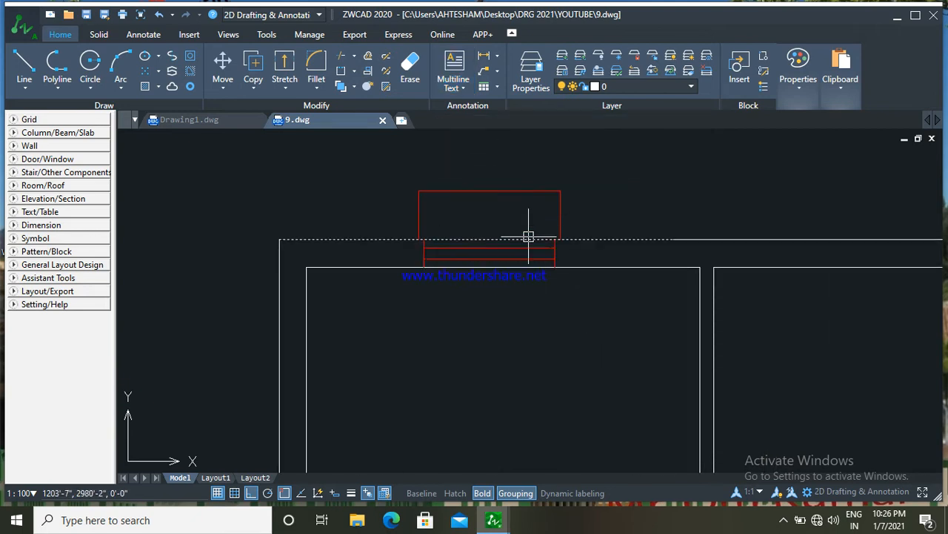
pyautogui.scroll(-2, 514, 235)
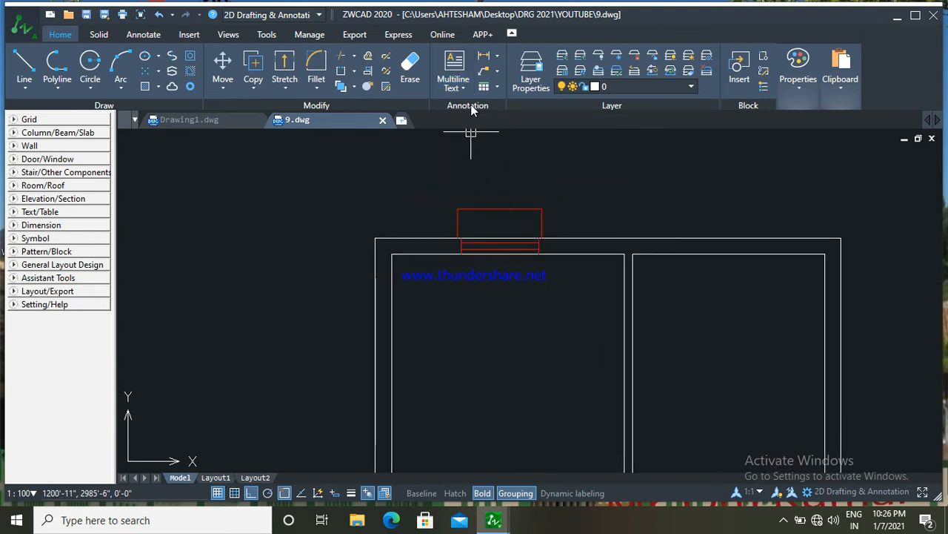
pyautogui.click(452, 68)
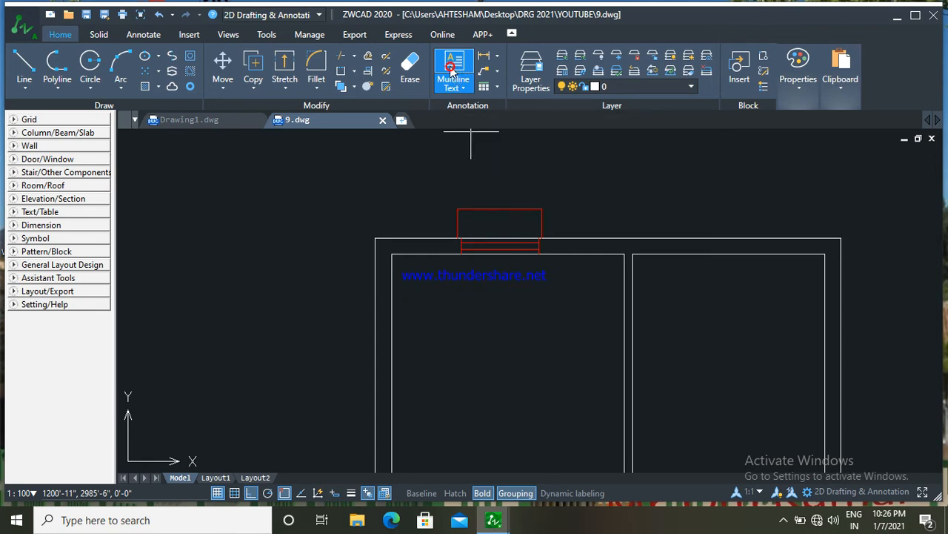
pyautogui.scroll(2, 495, 228)
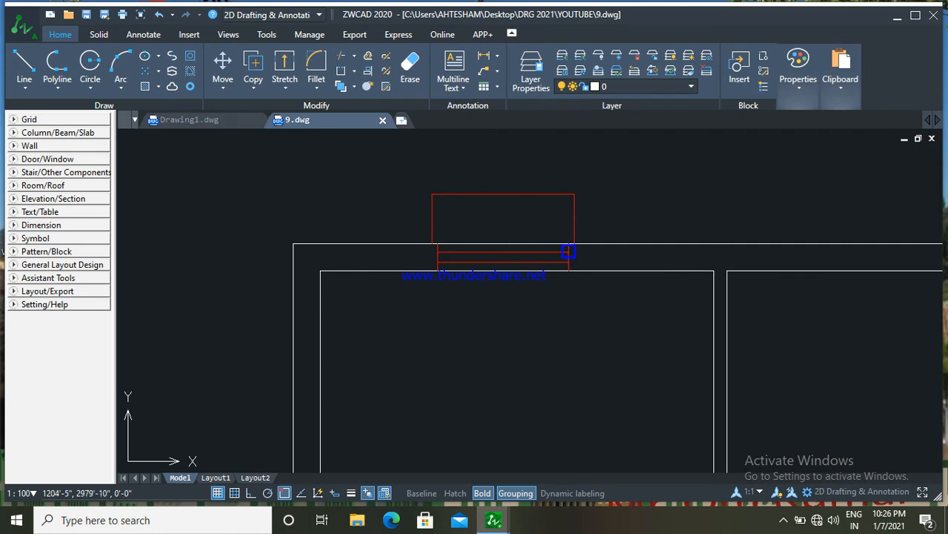
pyautogui.click(568, 252)
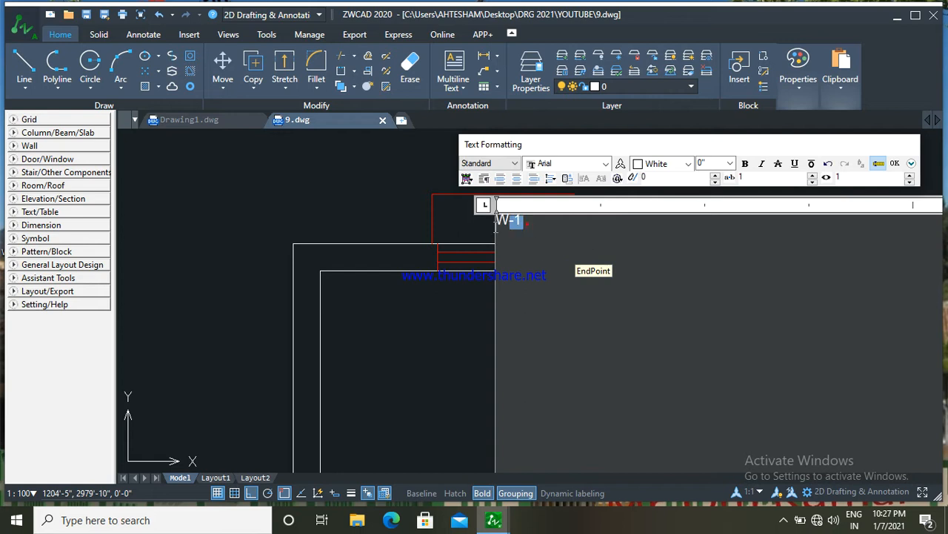
# Step: Set the W-1 text to a height of 8" and the colour red, and finish the text
pyautogui.moveTo(495, 226); pyautogui.dragTo(495, 226)
pyautogui.click(730, 164)
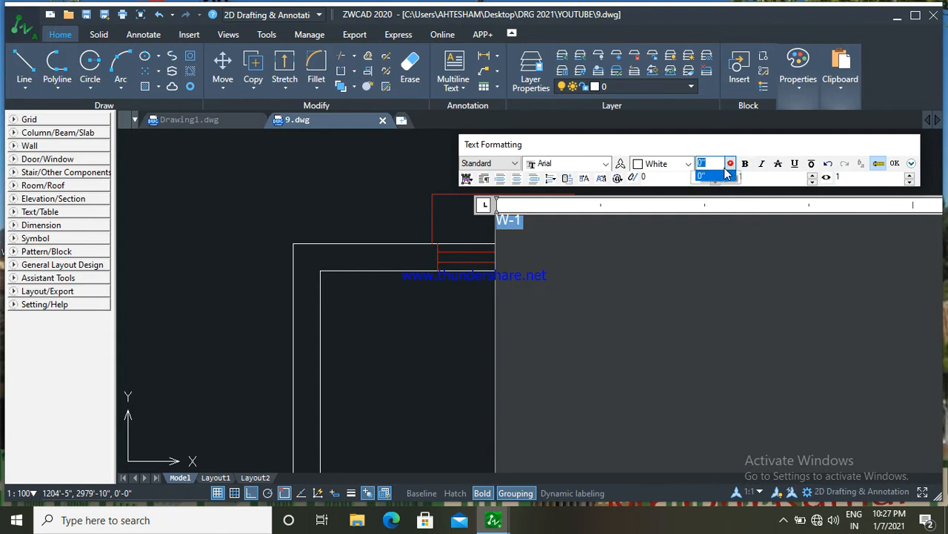
pyautogui.click(723, 176)
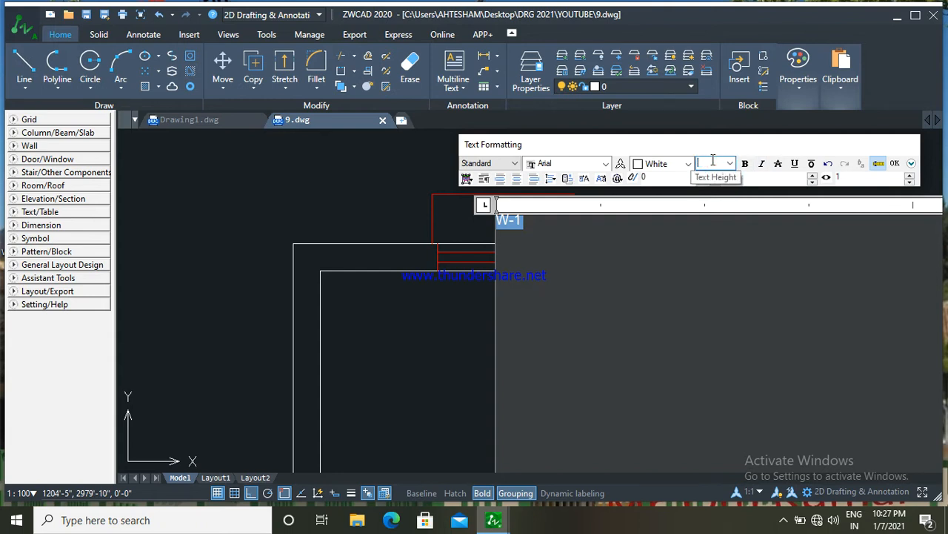
pyautogui.write('8')
pyautogui.press('Return')
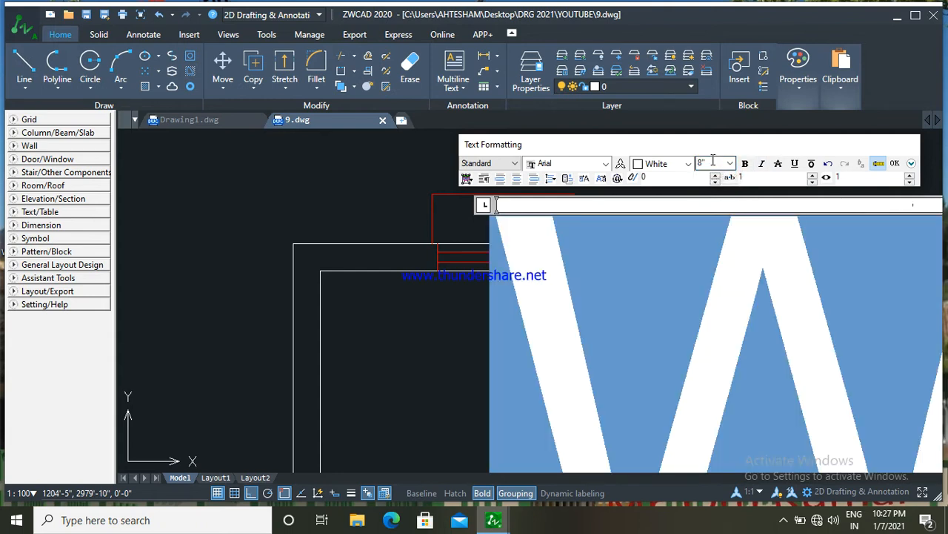
pyautogui.click(688, 163)
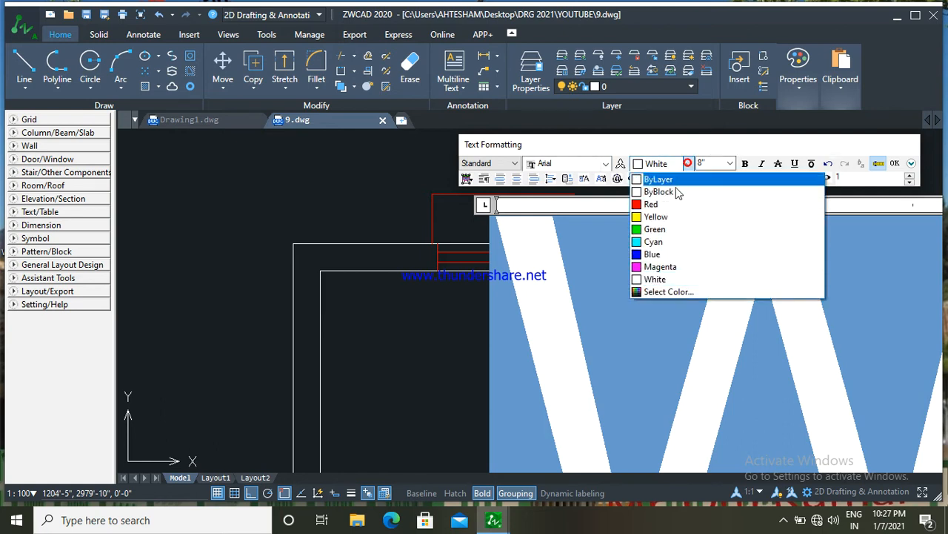
pyautogui.click(652, 204)
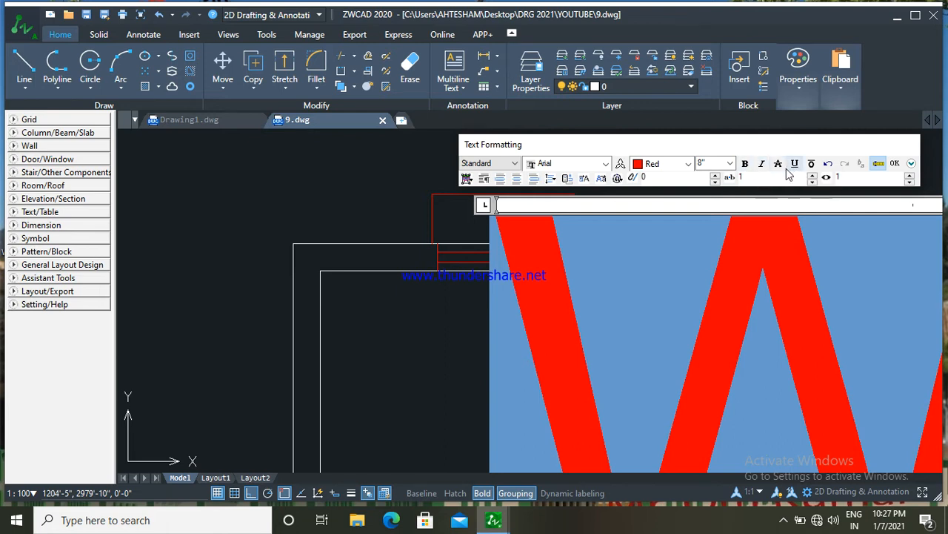
pyautogui.click(410, 150)
# Step: Move the W-1 label to the middle of the projection outline
pyautogui.scroll(2, 512, 213)
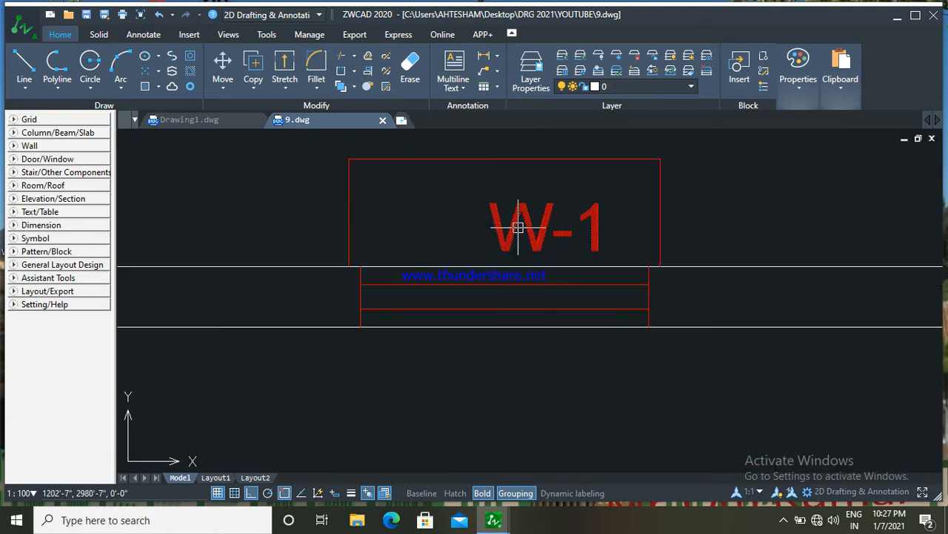
pyautogui.click(532, 229)
pyautogui.moveTo(532, 228); pyautogui.dragTo(486, 222)
pyautogui.scroll(-2, 490, 217)
# Step: Change the linetype of the projection outline around the W-1 label to HIDDEN
pyautogui.click(326, 151)
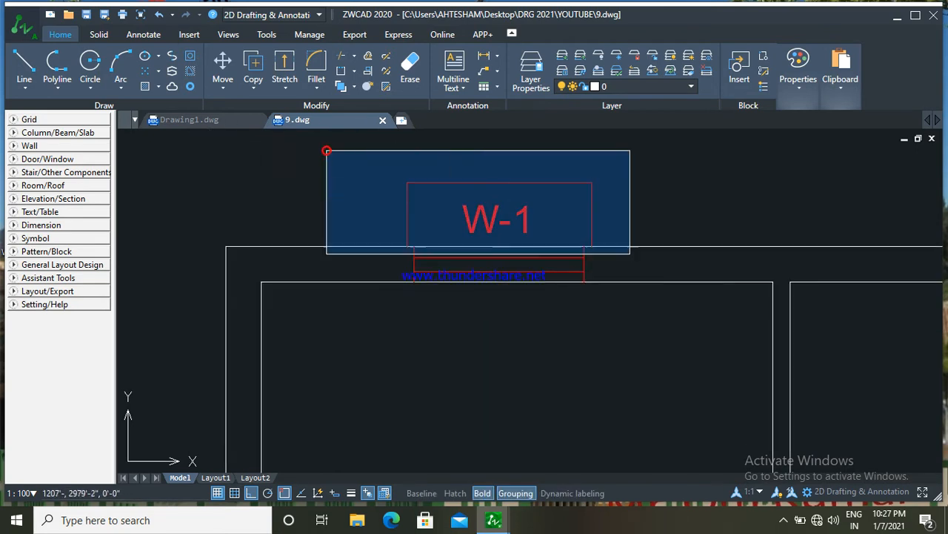
pyautogui.click(630, 231)
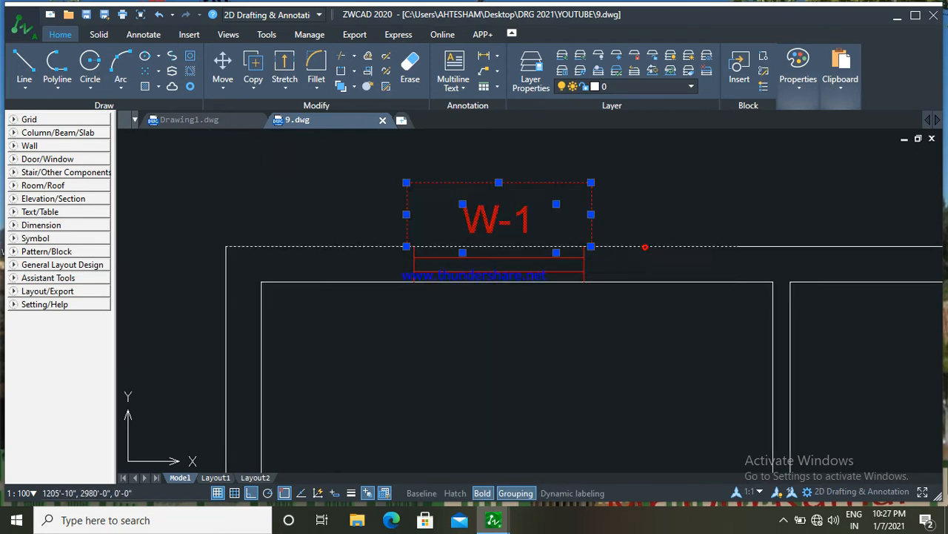
pyautogui.click(792, 106)
pyautogui.click(818, 160)
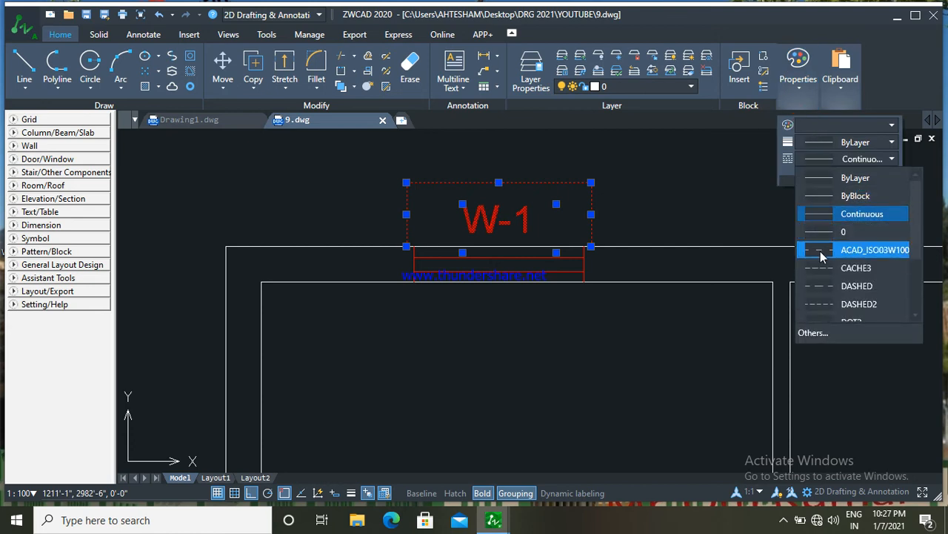
pyautogui.scroll(-1, 824, 281)
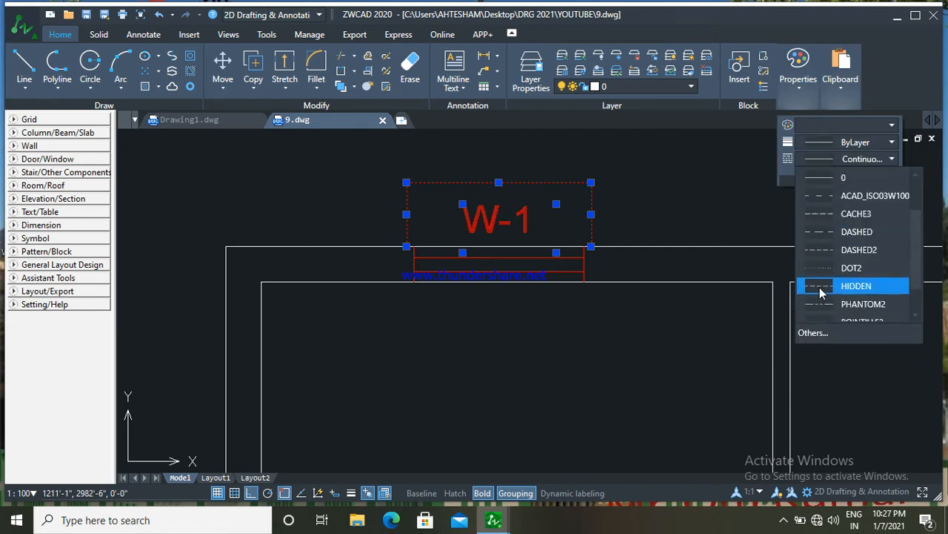
pyautogui.click(825, 287)
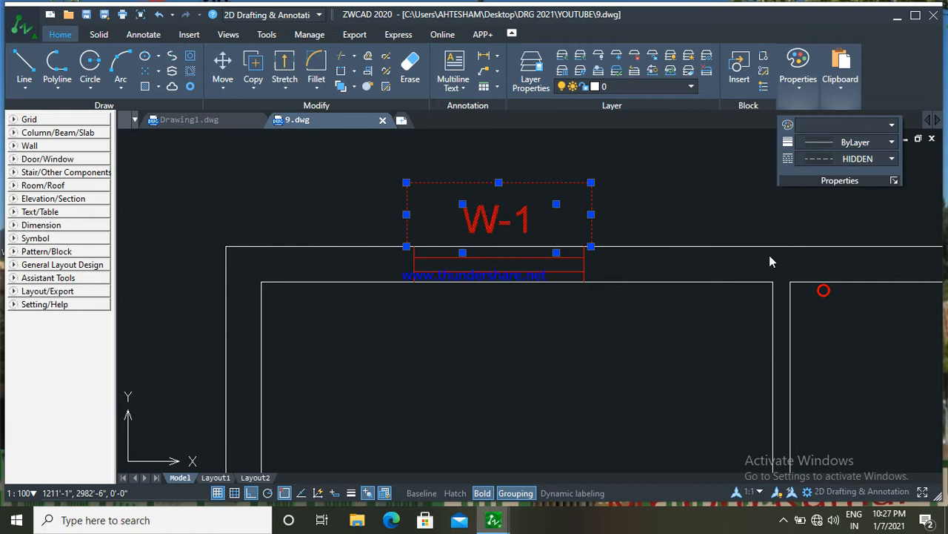
# Step: Adjust the global scale factor in the Linetype Manager for the dashed projection outline
pyautogui.click(831, 165)
pyautogui.click(833, 332)
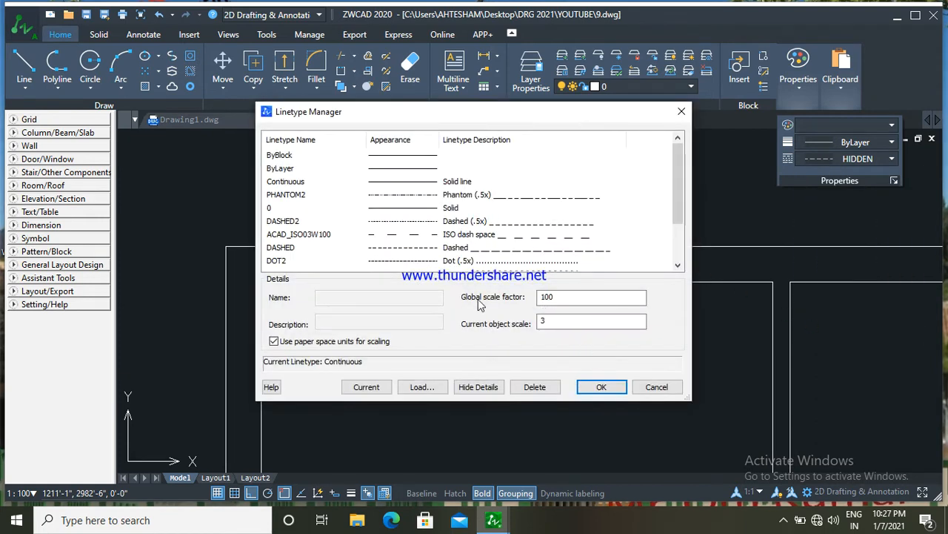
pyautogui.click(561, 297)
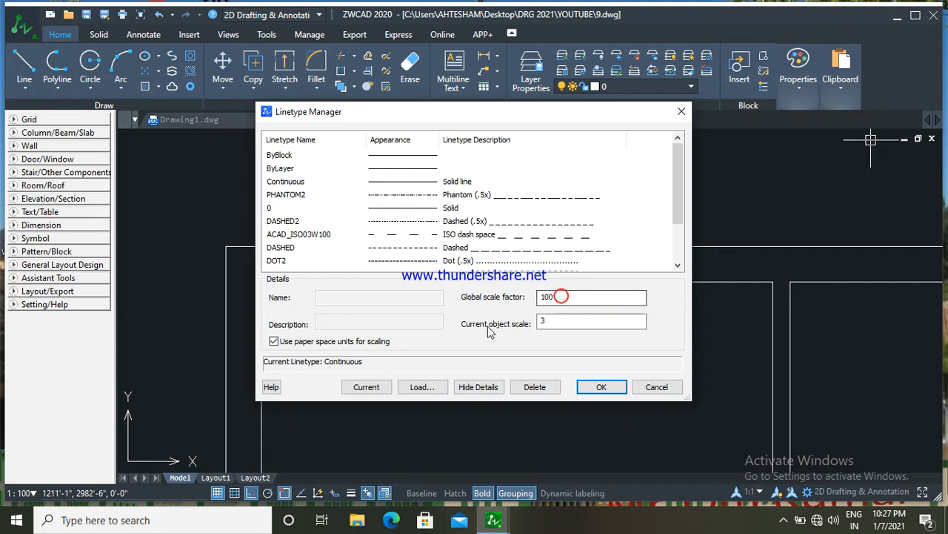
pyautogui.click(563, 297)
pyautogui.press('Return')
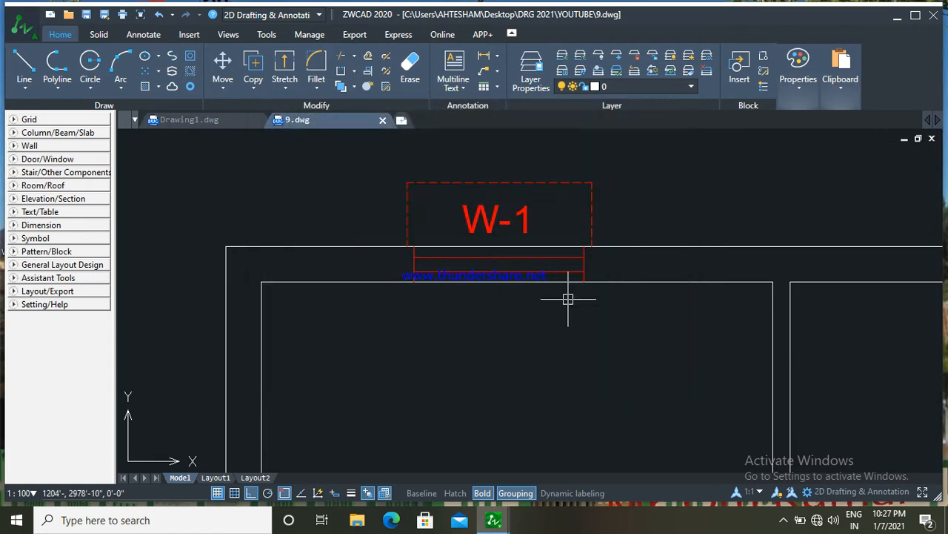
# Step: Copy the window with its projection and W-1 label along the top wall into the upper-right room
pyautogui.scroll(2, 548, 200)
pyautogui.scroll(3, 512, 166)
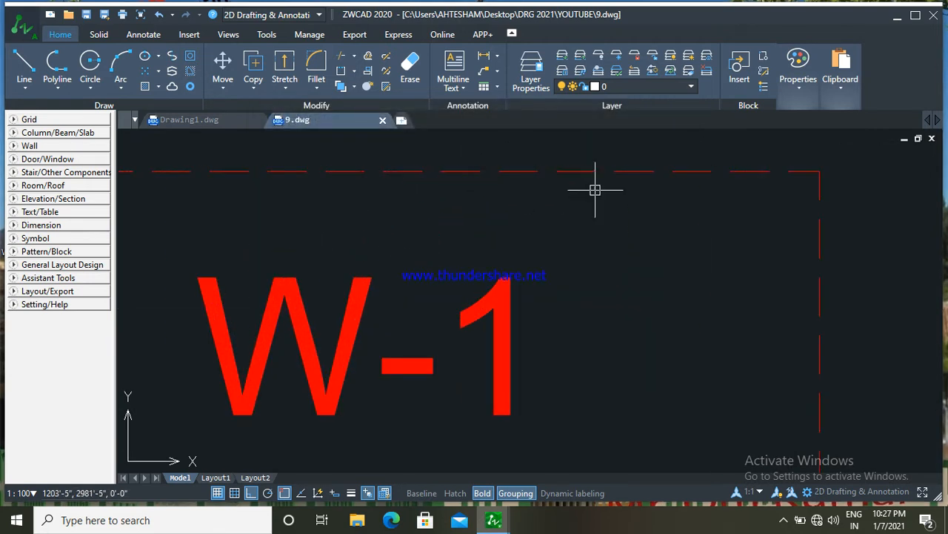
pyautogui.scroll(-2, 624, 212)
pyautogui.scroll(-6, 645, 198)
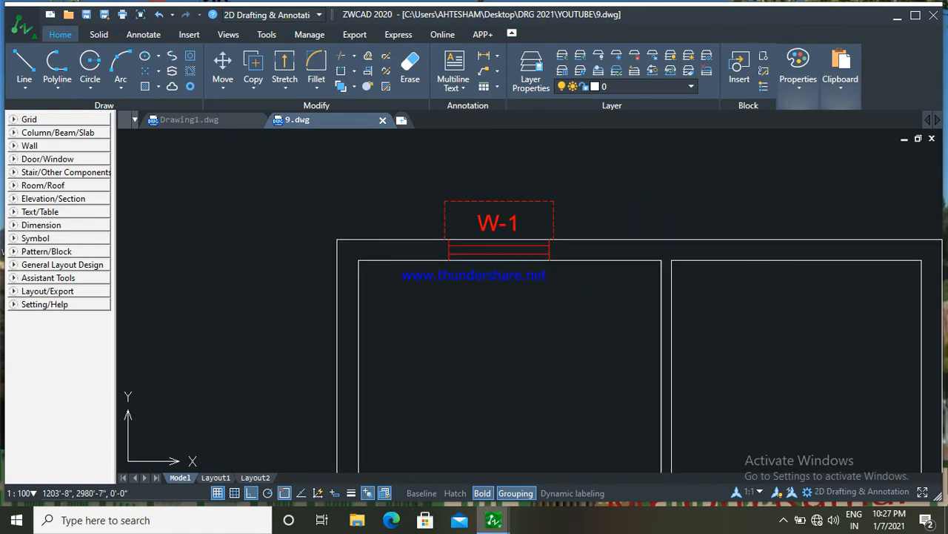
pyautogui.moveTo(578, 268); pyautogui.dragTo(568, 265, button='middle')
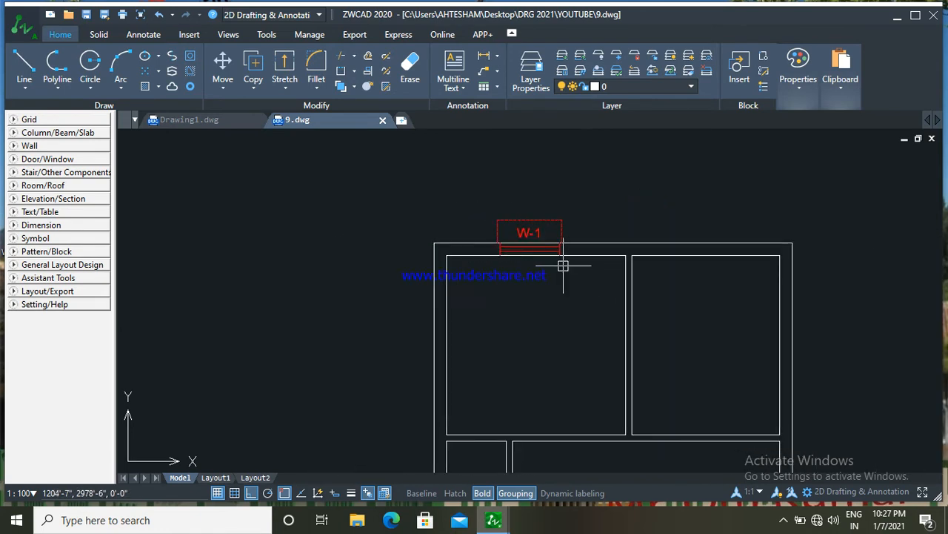
pyautogui.click(467, 201)
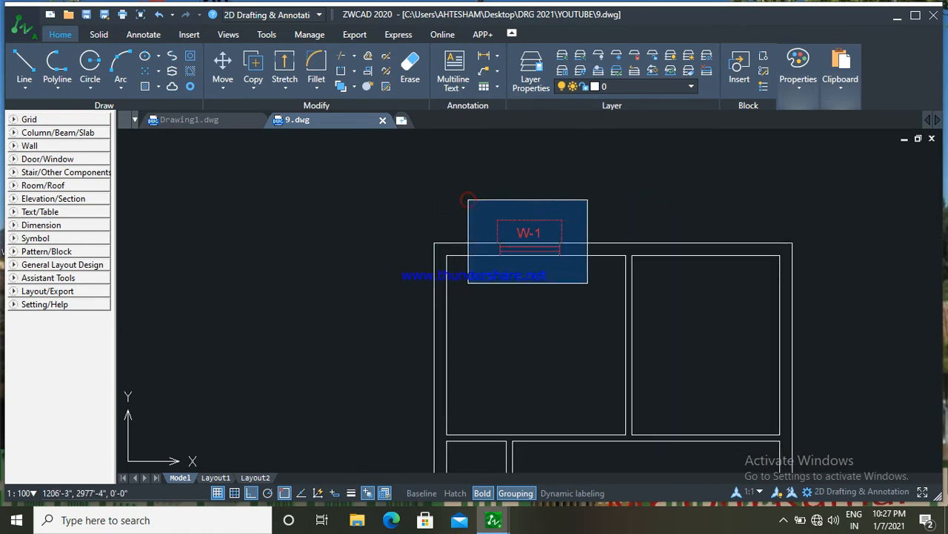
pyautogui.click(586, 281)
pyautogui.rightClick(606, 212)
pyautogui.click(667, 308)
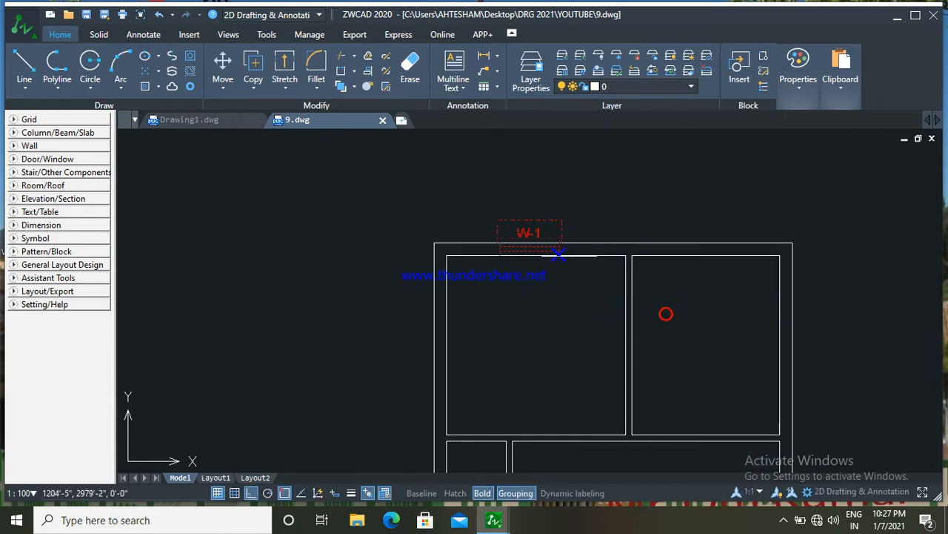
pyautogui.scroll(2, 560, 253)
pyautogui.click(559, 253)
pyautogui.moveTo(829, 290)
pyautogui.mouseDown(button='middle')
pyautogui.moveTo(731, 288)
pyautogui.moveTo(736, 275)
pyautogui.mouseUp(button='middle')
pyautogui.click(754, 289)
pyautogui.press('Escape')
pyautogui.scroll(-1, 754, 290)
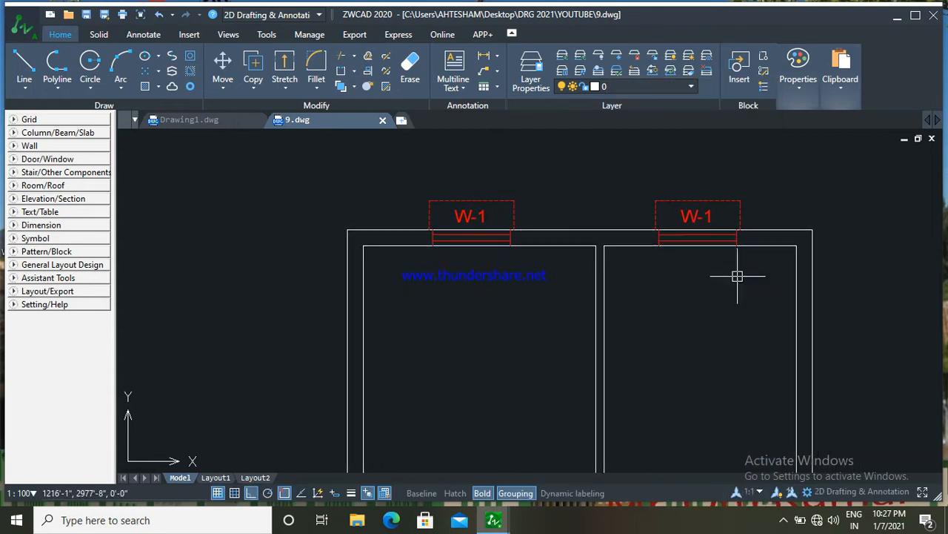
# Step: Copy the upper-right room's W-1 window horizontally into the empty area beyond the plan's right side
pyautogui.scroll(-1, 738, 276)
pyautogui.scroll(-1, 823, 332)
pyautogui.moveTo(823, 332); pyautogui.dragTo(788, 289, button='middle')
pyautogui.scroll(1, 663, 185)
pyautogui.scroll(1, 663, 185)
pyautogui.click(664, 185)
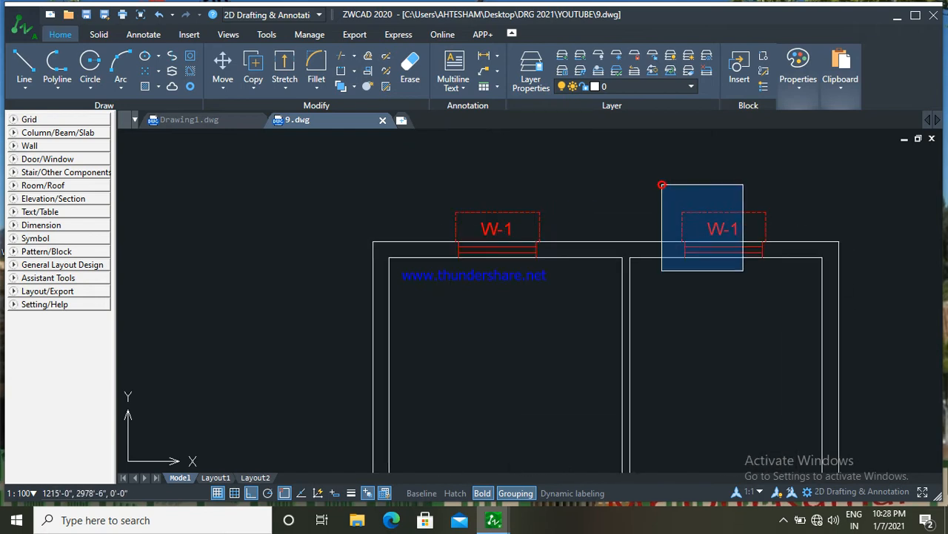
pyautogui.click(770, 284)
pyautogui.rightClick(769, 285)
pyautogui.click(801, 309)
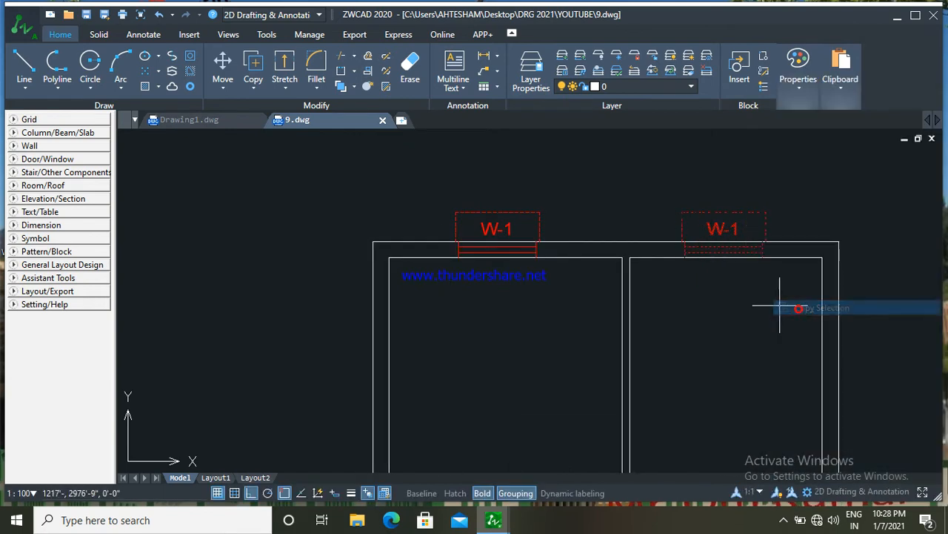
pyautogui.moveTo(775, 301); pyautogui.dragTo(668, 286, button='middle')
pyautogui.click(669, 286)
pyautogui.moveTo(871, 305); pyautogui.dragTo(732, 290, button='middle')
pyautogui.press('Escape')
# Step: Rotate the spare W-1 window outside the plan 90 degrees clockwise so its projection faces right
pyautogui.scroll(-1, 815, 296)
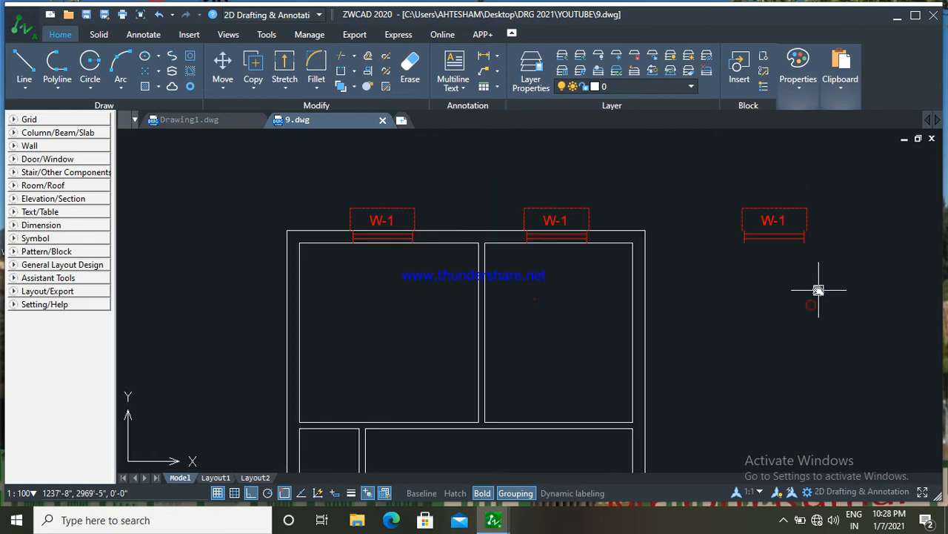
pyautogui.moveTo(819, 286); pyautogui.dragTo(769, 364, button='middle')
pyautogui.click(788, 358)
pyautogui.click(664, 245)
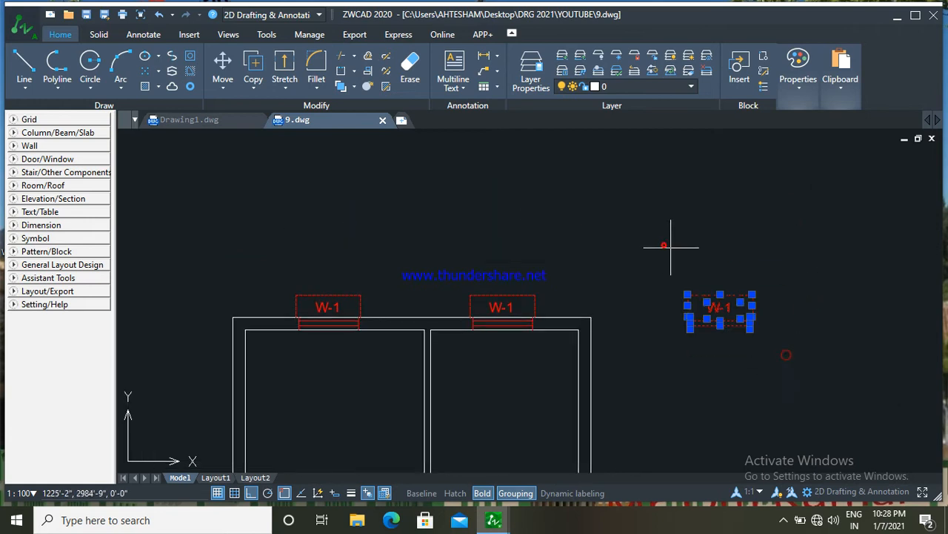
pyautogui.click(223, 87)
pyautogui.click(255, 139)
pyautogui.scroll(-2, 512, 200)
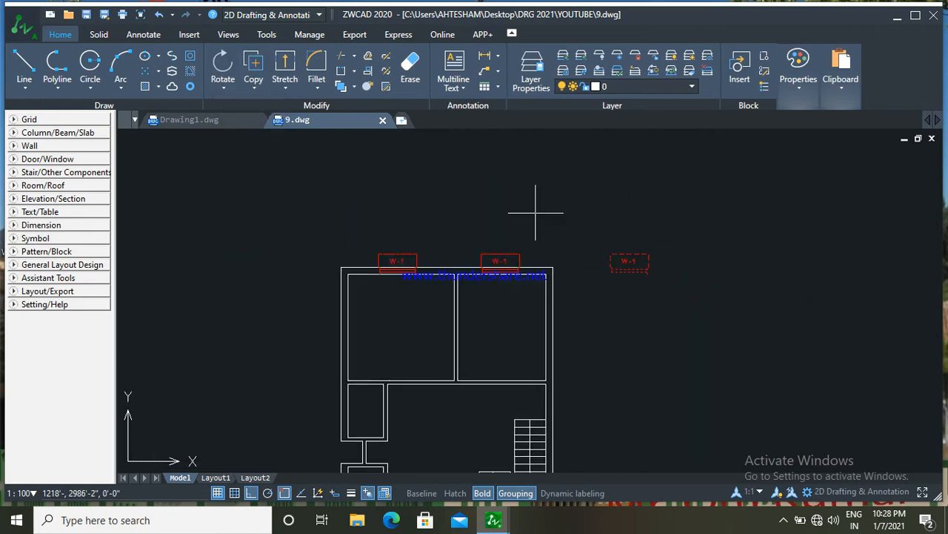
pyautogui.click(704, 258)
pyautogui.click(704, 300)
pyautogui.moveTo(721, 224); pyautogui.dragTo(715, 275, button='middle')
# Step: Move the rotated W-1 window down to the open area beside the upper-right room
pyautogui.click(716, 275)
pyautogui.click(629, 171)
pyautogui.rightClick(630, 172)
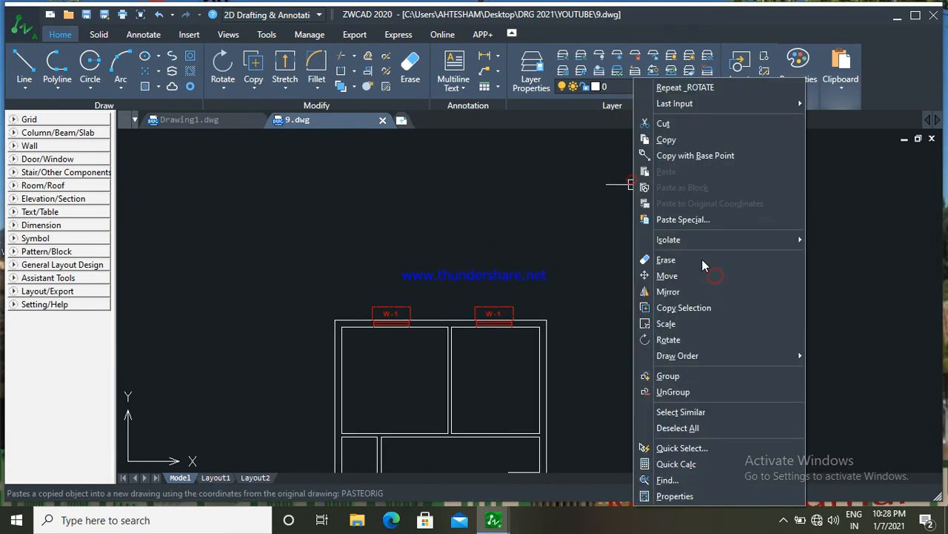
pyautogui.scroll(6, 684, 212)
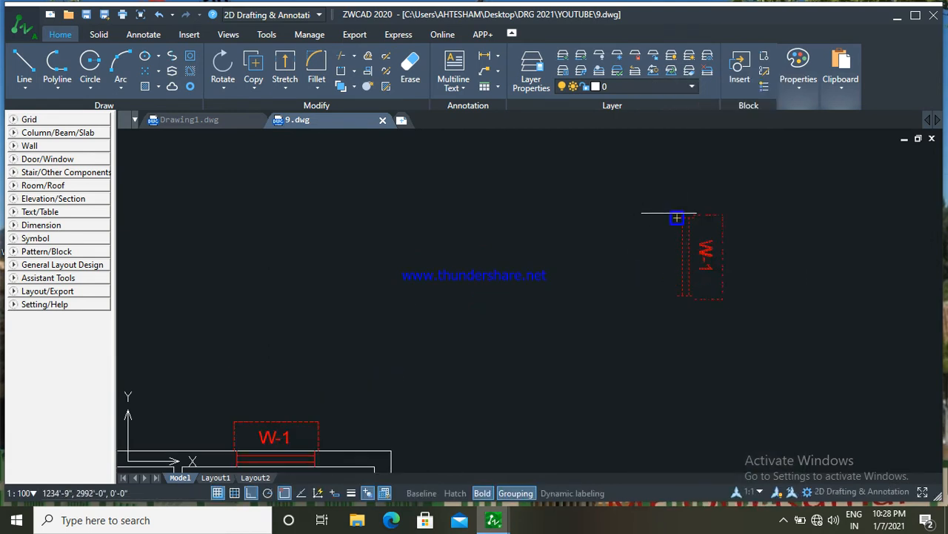
pyautogui.scroll(-6, 633, 214)
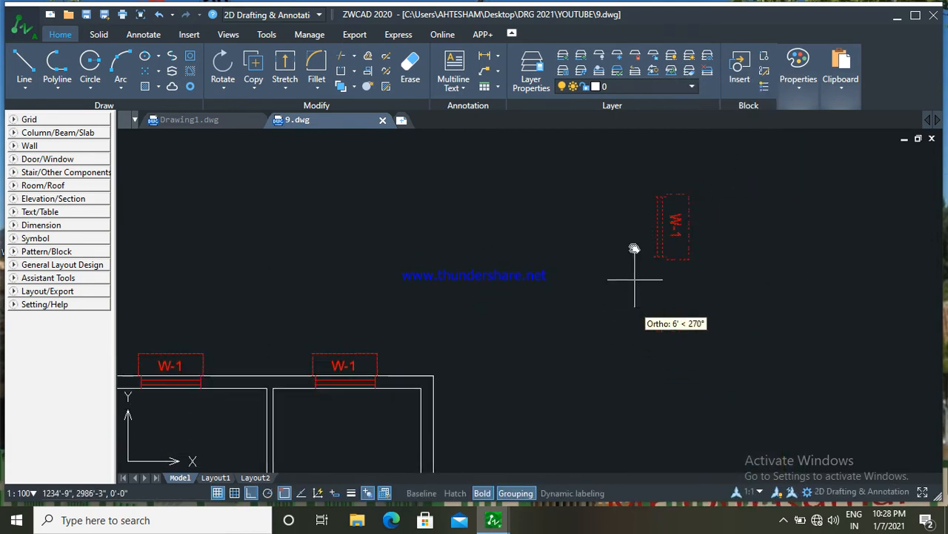
pyautogui.click(582, 265)
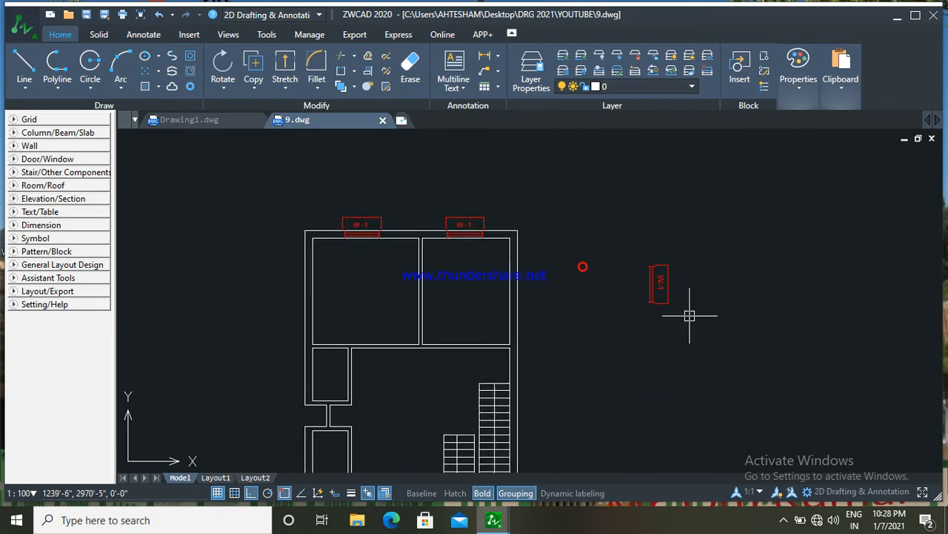
# Step: Move the rotated W-1 window horizontally from the open area into the right outer wall of the upper-right room
pyautogui.click(701, 324)
pyautogui.rightClick(636, 262)
pyautogui.click(664, 278)
pyautogui.click(665, 278)
pyautogui.scroll(3, 650, 262)
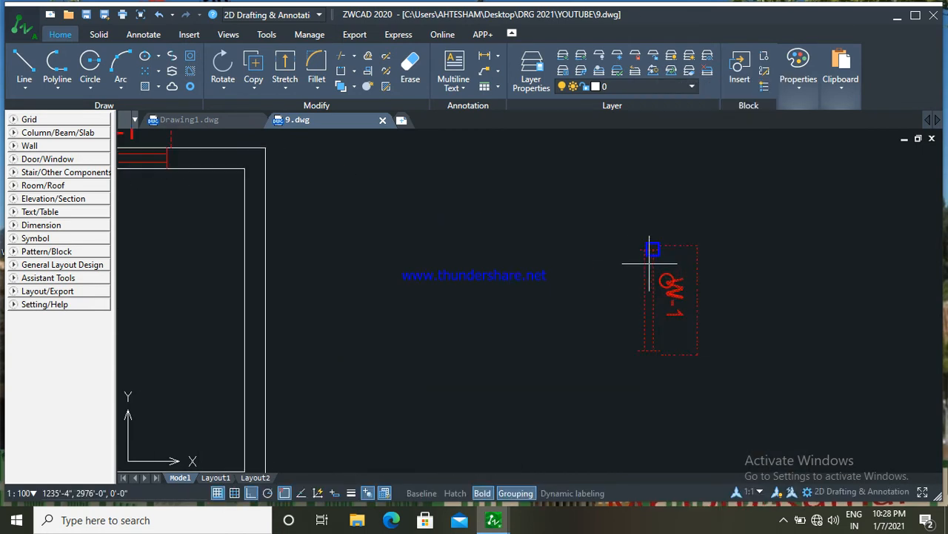
pyautogui.click(638, 249)
pyautogui.scroll(3, 247, 292)
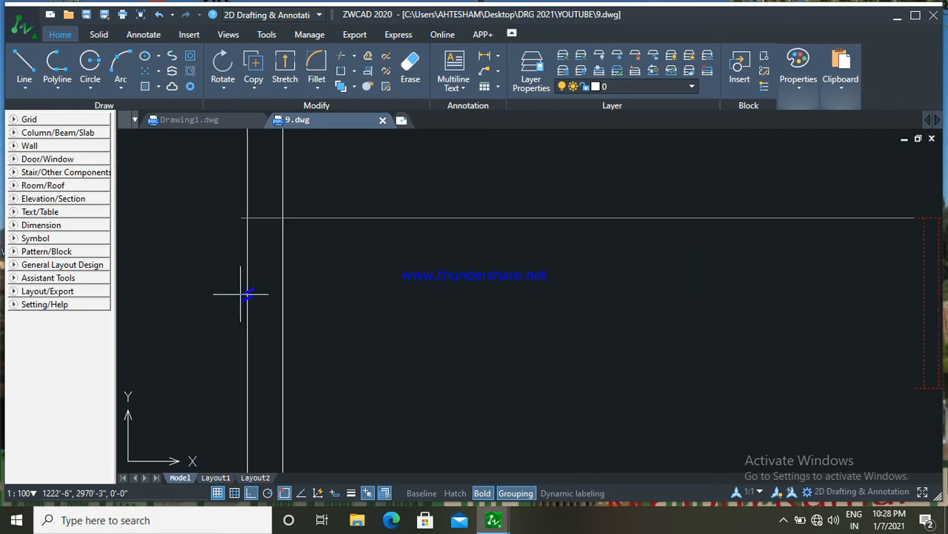
pyautogui.click(247, 241)
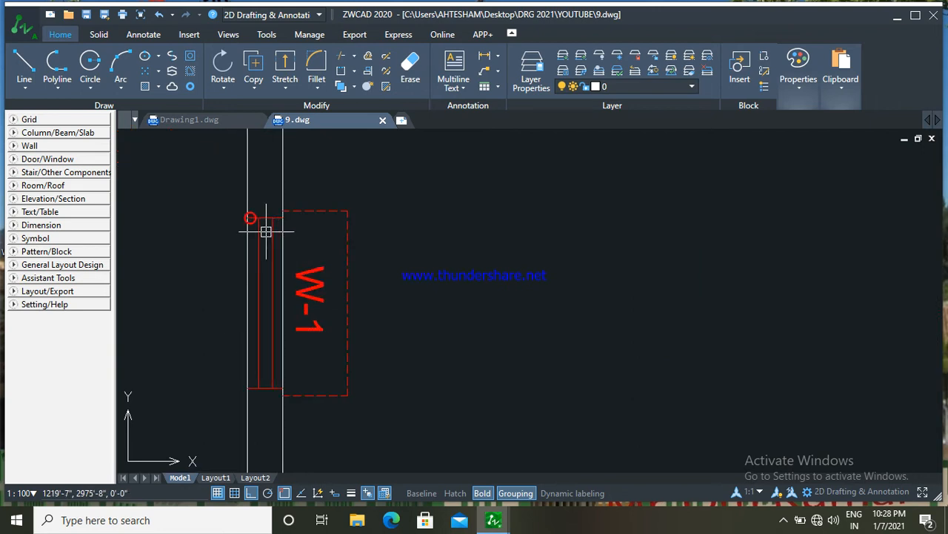
# Step: Move the right-wall W-1 window down along the wall so it sits centred on the upper-right room's height
pyautogui.click(205, 193)
pyautogui.click(467, 413)
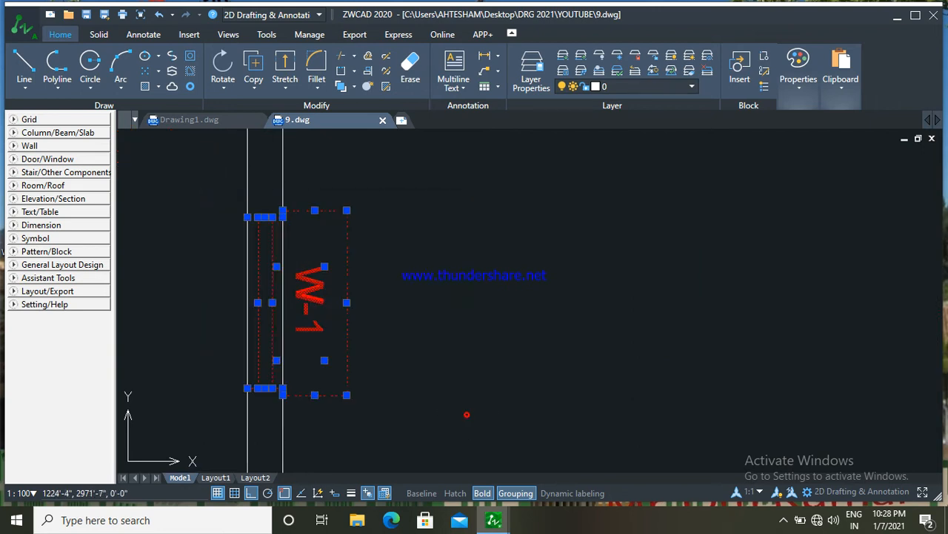
pyautogui.scroll(-2, 539, 263)
pyautogui.scroll(-1, 538, 262)
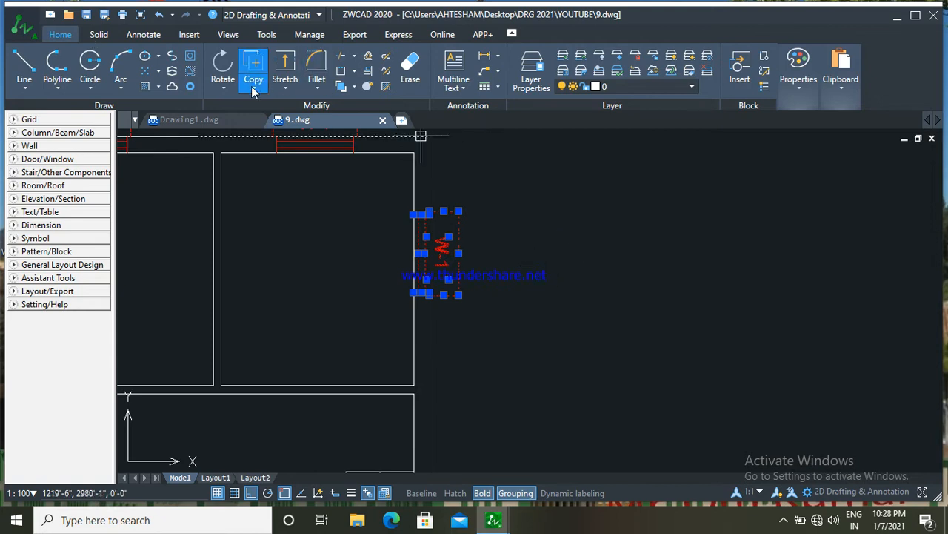
pyautogui.click(226, 81)
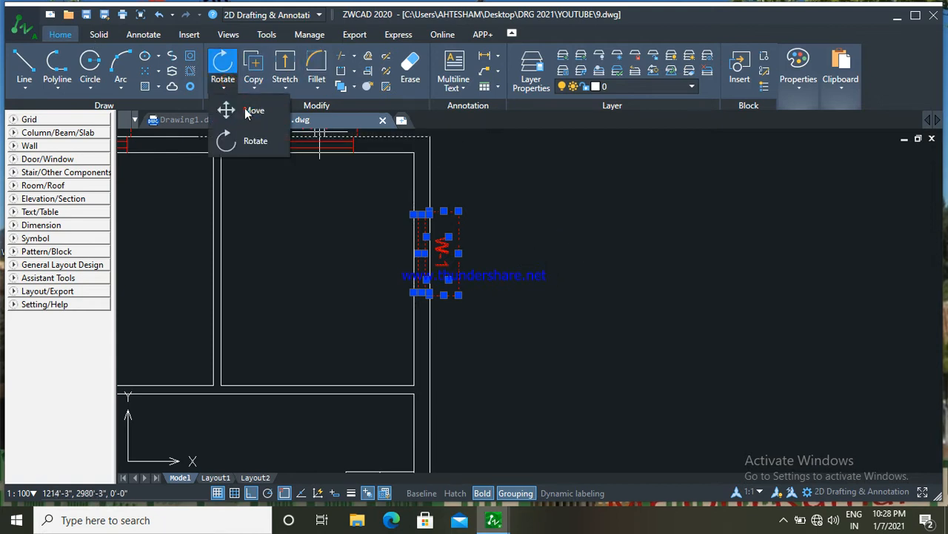
pyautogui.click(245, 110)
pyautogui.scroll(2, 522, 326)
pyautogui.press('Escape')
pyautogui.scroll(-4, 529, 333)
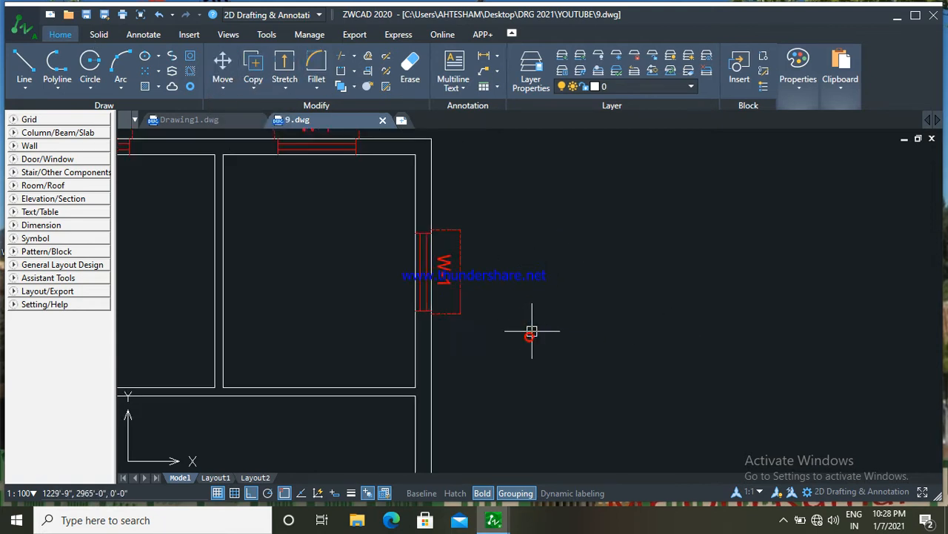
# Step: Extend the lower-left room's right wall lines and the right outer wall's inner line down to the bottom wall's outer line
pyautogui.moveTo(526, 346); pyautogui.dragTo(526, 319, button='middle')
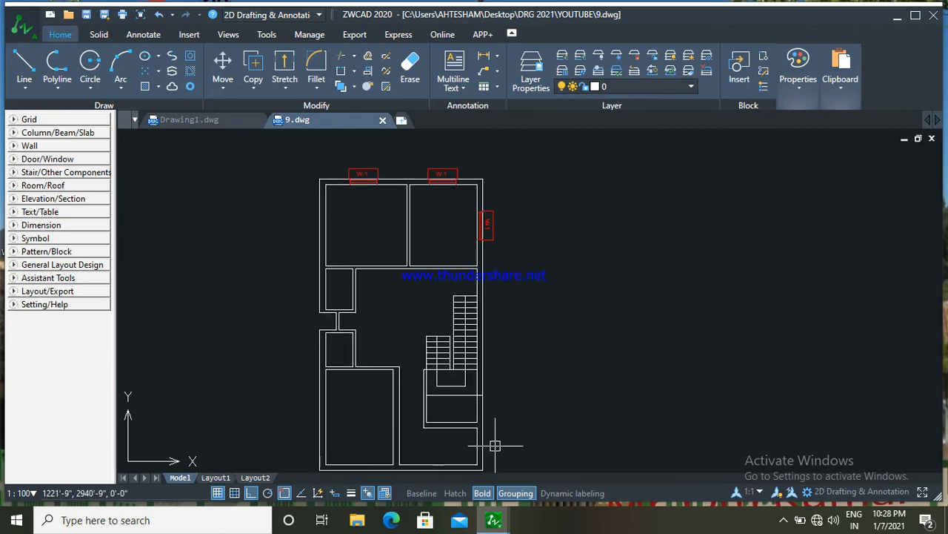
pyautogui.moveTo(495, 445); pyautogui.dragTo(495, 381, button='middle')
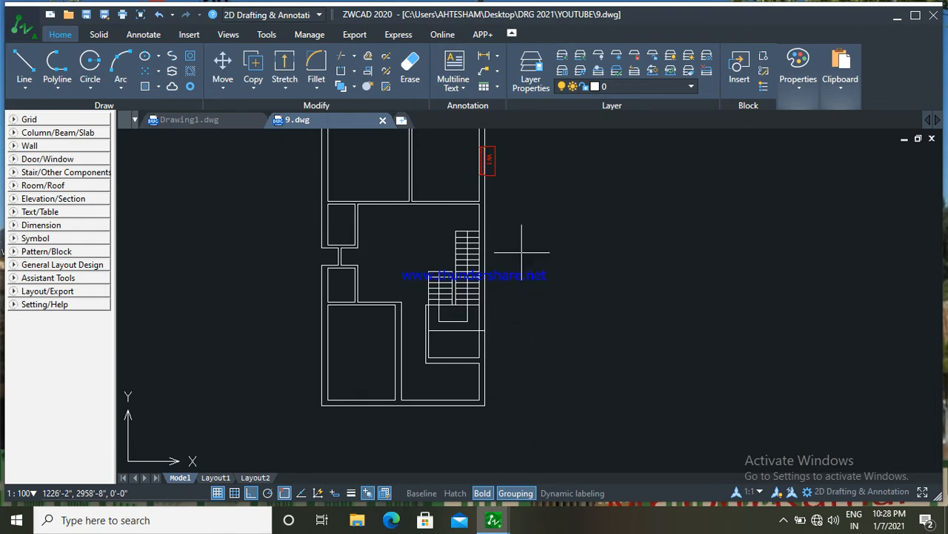
pyautogui.scroll(2, 434, 387)
pyautogui.moveTo(434, 388); pyautogui.dragTo(440, 364, button='middle')
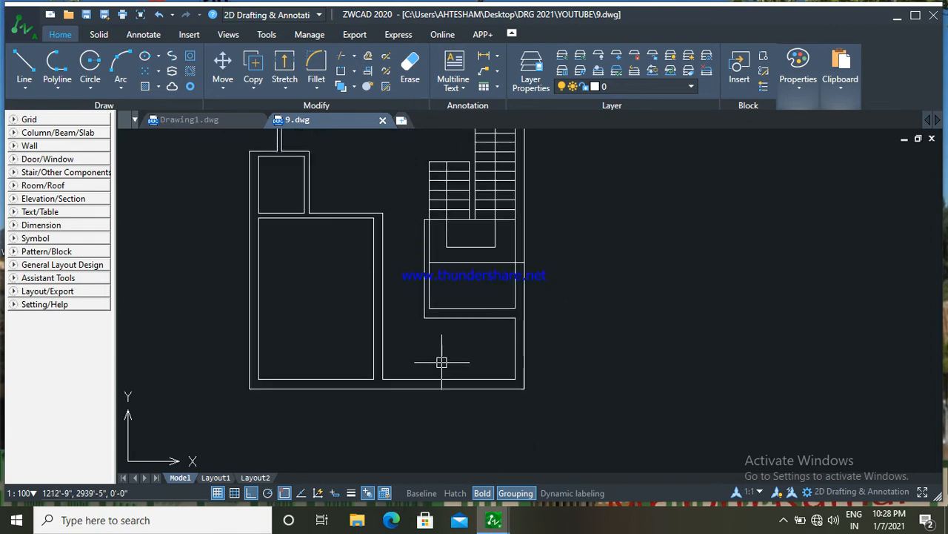
pyautogui.write('ex')
pyautogui.press('Return')
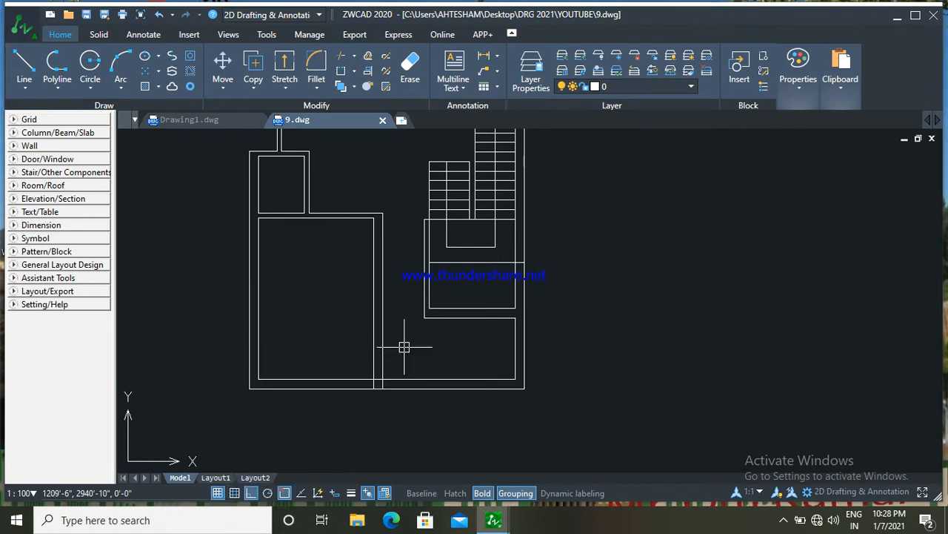
pyautogui.write('ex')
pyautogui.press('Return')
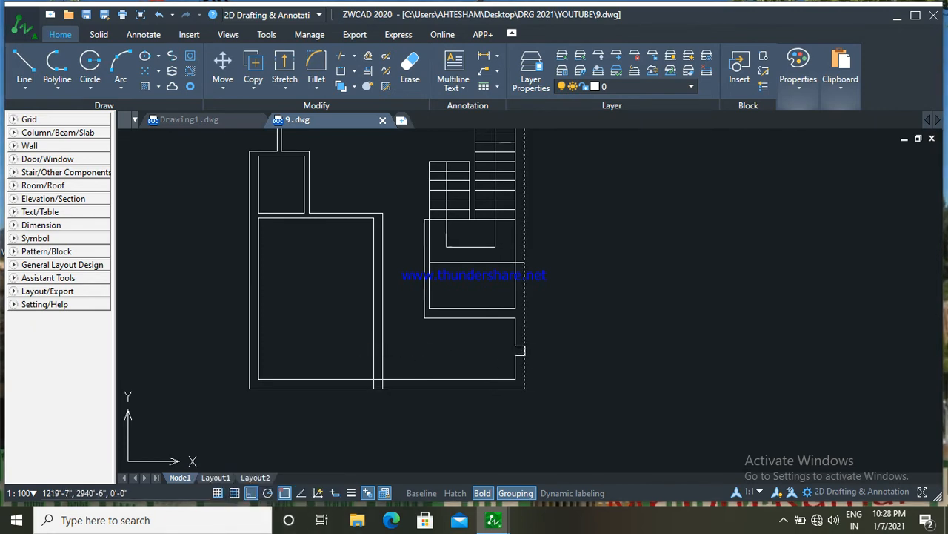
pyautogui.press('Escape')
# Step: Trim both bottom wall lines between the lower-left room and the right outer wall to open the entrance side
pyautogui.write('tr')
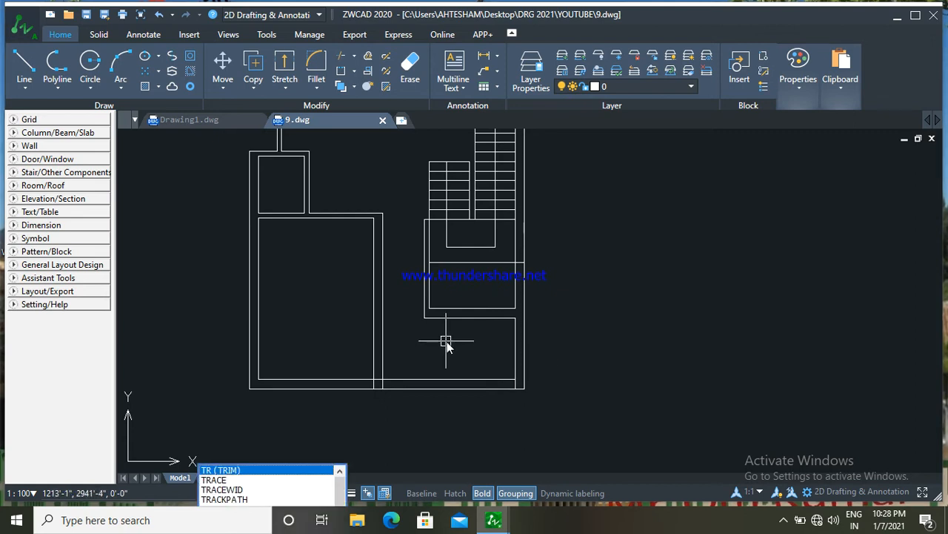
pyautogui.press('Return')
pyautogui.click(450, 355)
pyautogui.click(447, 413)
pyautogui.scroll(-3, 455, 391)
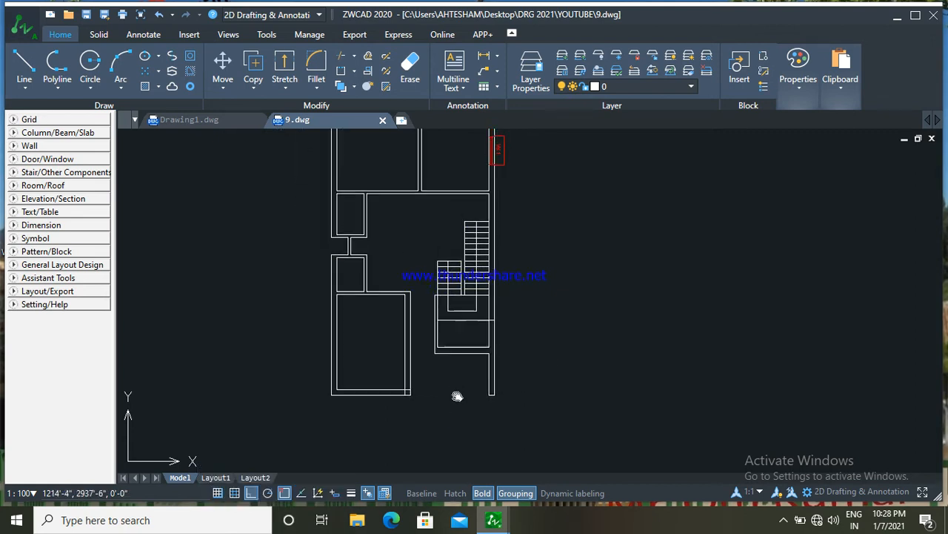
# Step: Trim and erase the leftover line pieces at the bottom-right corner of the lower-left room
pyautogui.scroll(4, 474, 382)
pyautogui.write('tr')
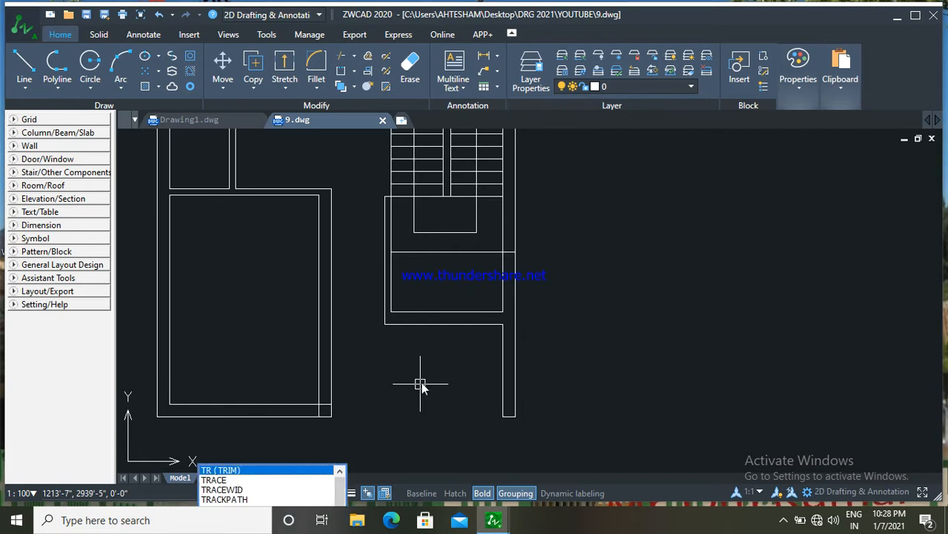
pyautogui.press('Return')
pyautogui.scroll(3, 320, 404)
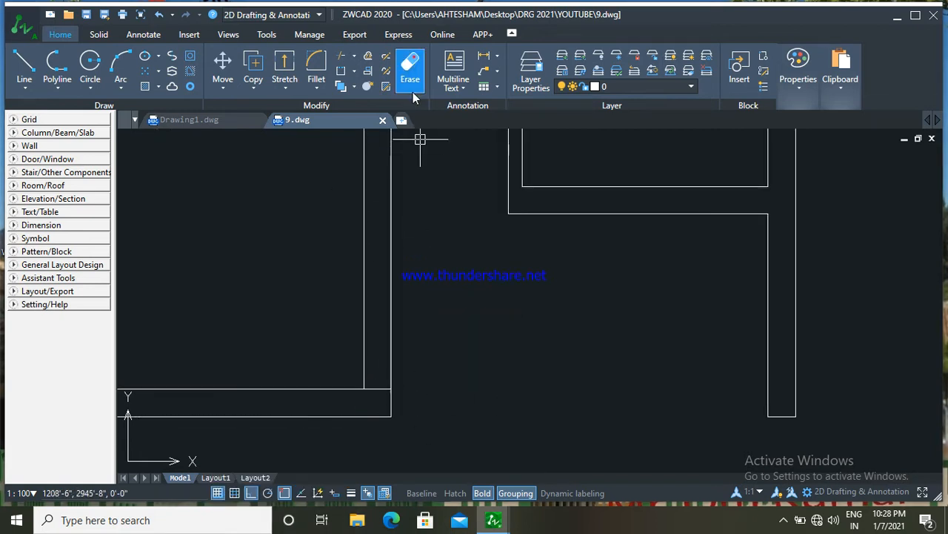
pyautogui.scroll(-6, 423, 138)
pyautogui.scroll(2, 584, 360)
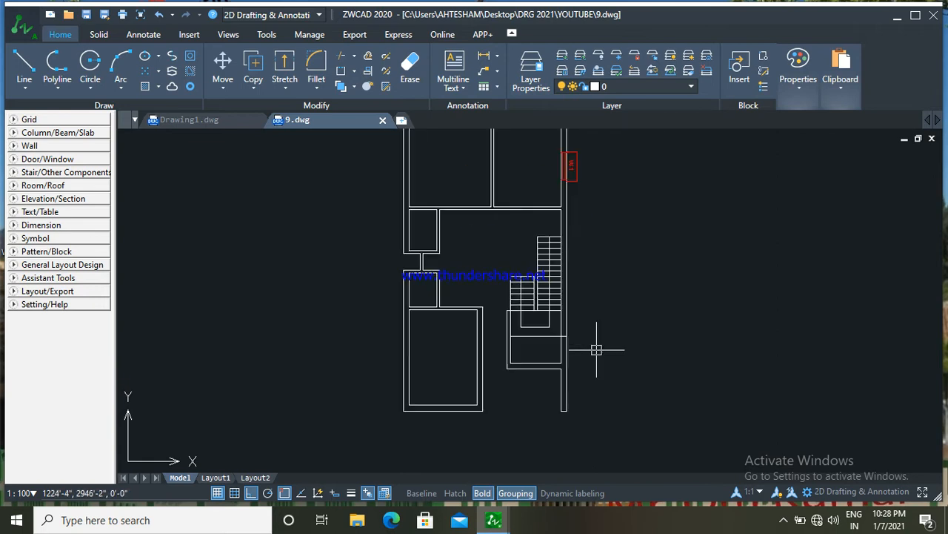
# Step: Copy the right wall's W-1 window with its projection and label straight down to the open area below the plan
pyautogui.scroll(-2, 596, 349)
pyautogui.scroll(2, 567, 229)
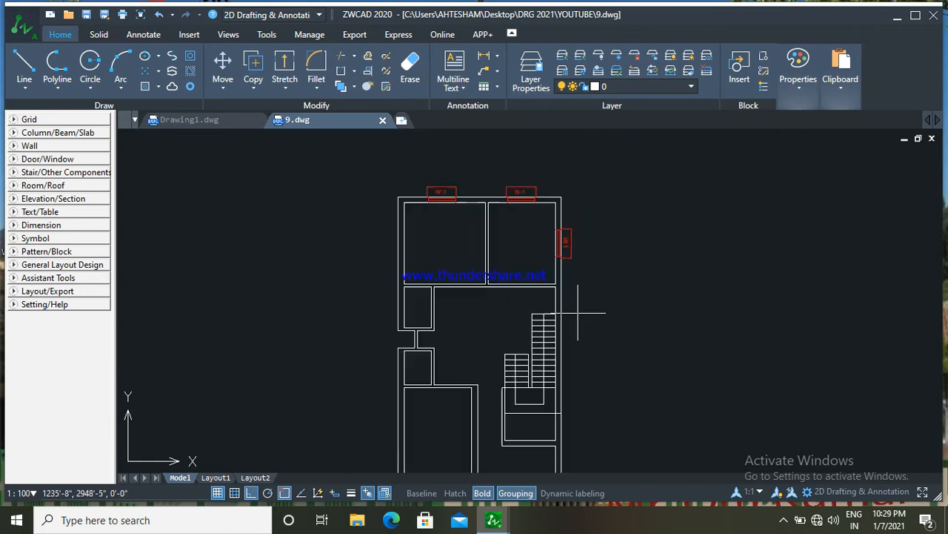
pyautogui.scroll(2, 535, 189)
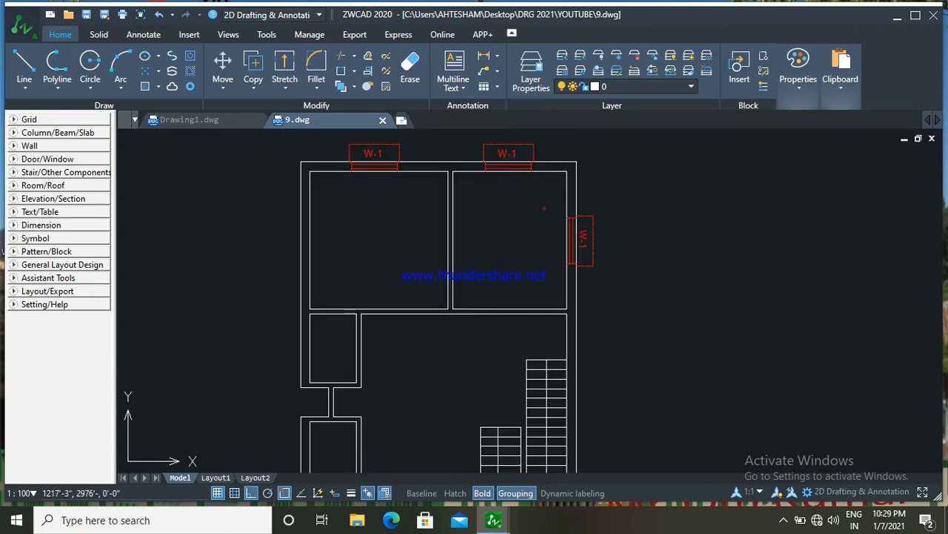
pyautogui.moveTo(545, 209); pyautogui.dragTo(628, 268)
pyautogui.rightClick(635, 282)
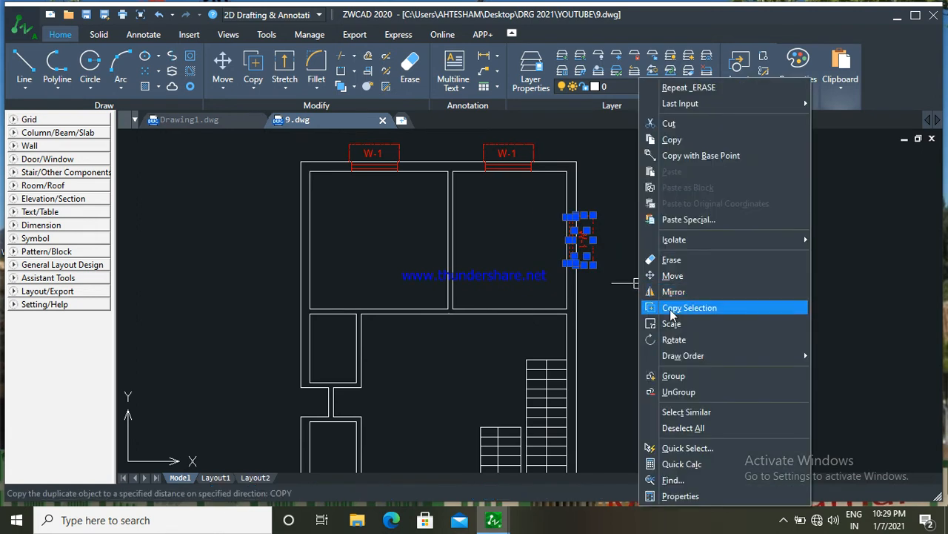
pyautogui.click(672, 308)
pyautogui.scroll(-2, 619, 386)
pyautogui.scroll(1, 628, 393)
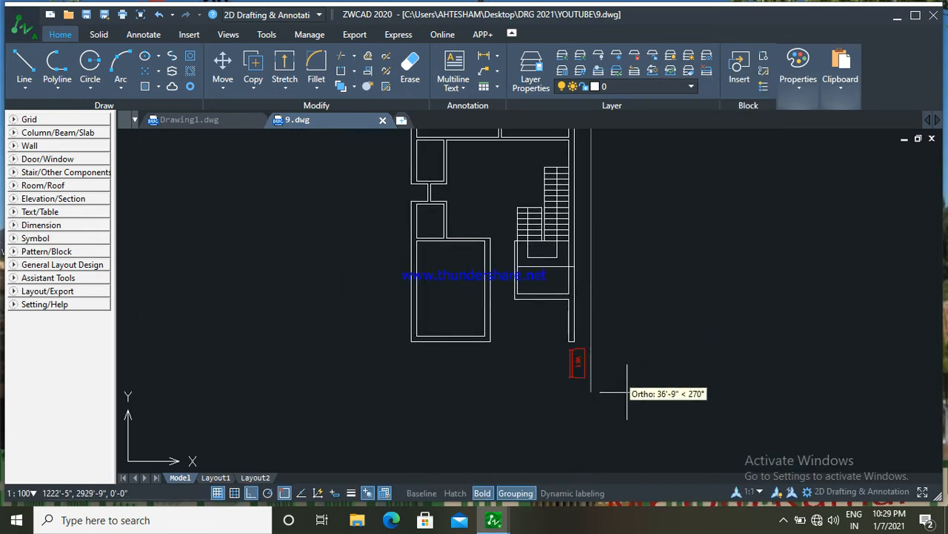
pyautogui.click(628, 405)
pyautogui.click(629, 440)
# Step: Rotate the copied W-1 window 90 degrees clockwise so its projection faces down
pyautogui.click(551, 355)
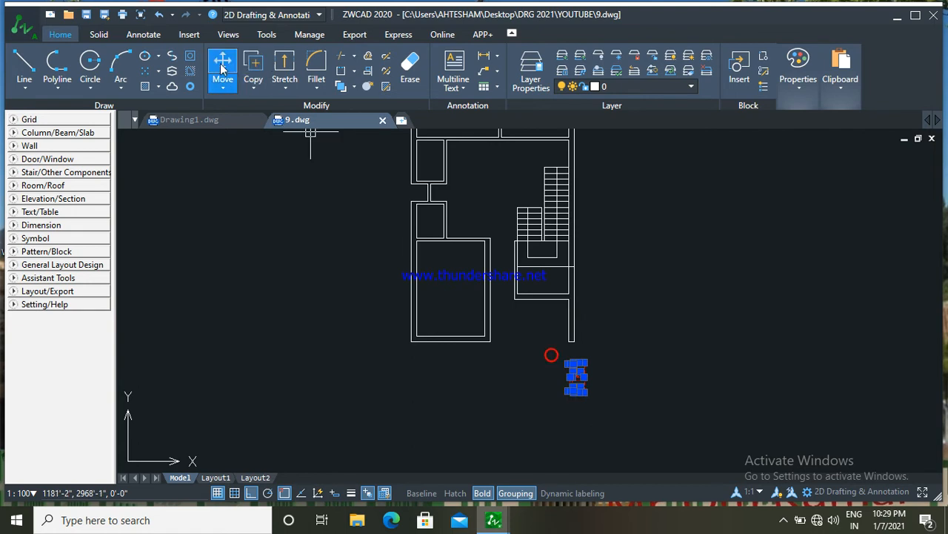
pyautogui.click(229, 86)
pyautogui.click(254, 136)
pyautogui.moveTo(542, 297); pyautogui.dragTo(528, 263, button='middle')
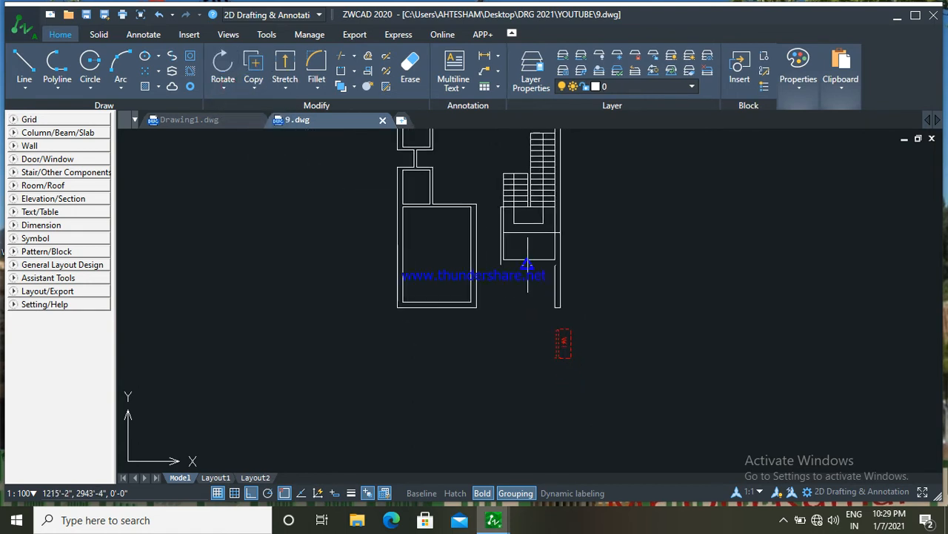
pyautogui.click(594, 316)
pyautogui.scroll(4, 545, 270)
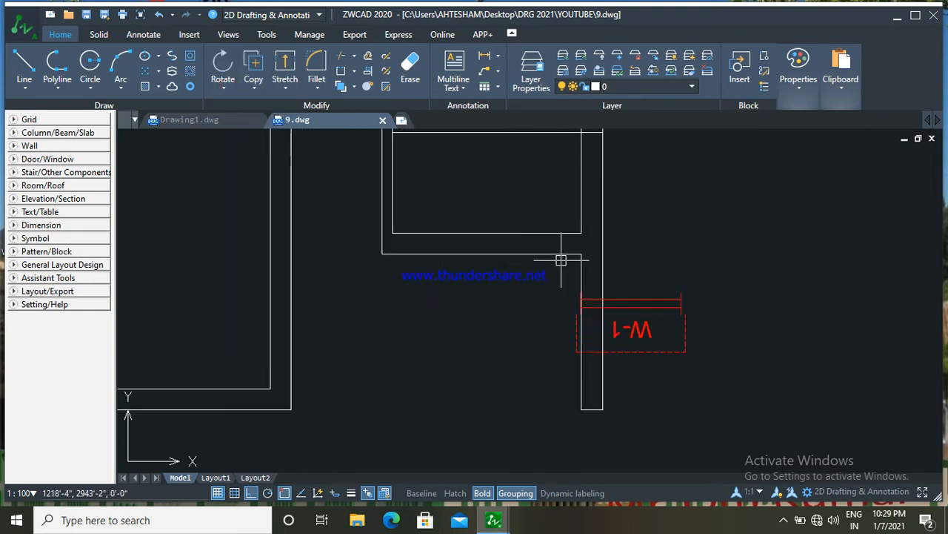
# Step: Move the rotated W-1 window about 5'-5" left into the open area below the small room under the staircase
pyautogui.click(555, 269)
pyautogui.rightClick(717, 300)
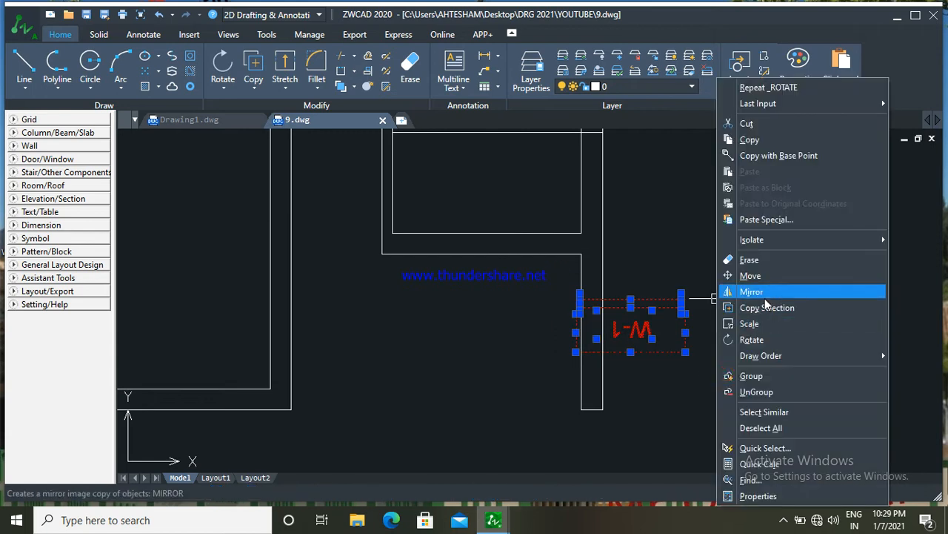
pyautogui.click(752, 291)
pyautogui.scroll(3, 641, 297)
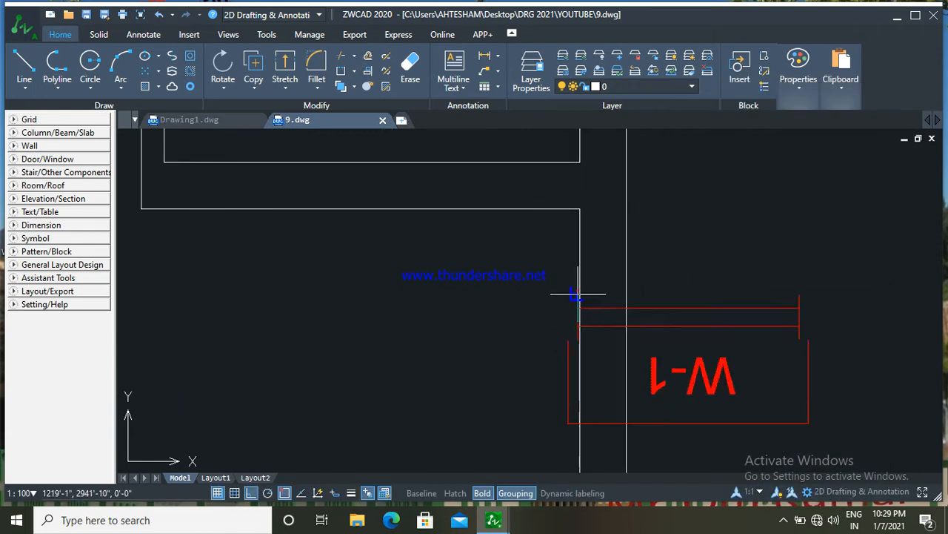
pyautogui.click(577, 290)
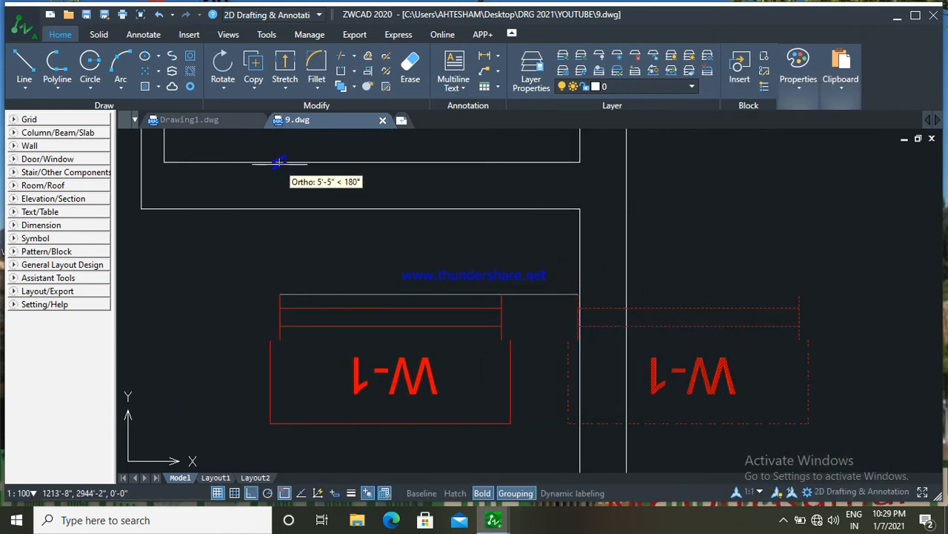
pyautogui.click(280, 164)
pyautogui.click(533, 452)
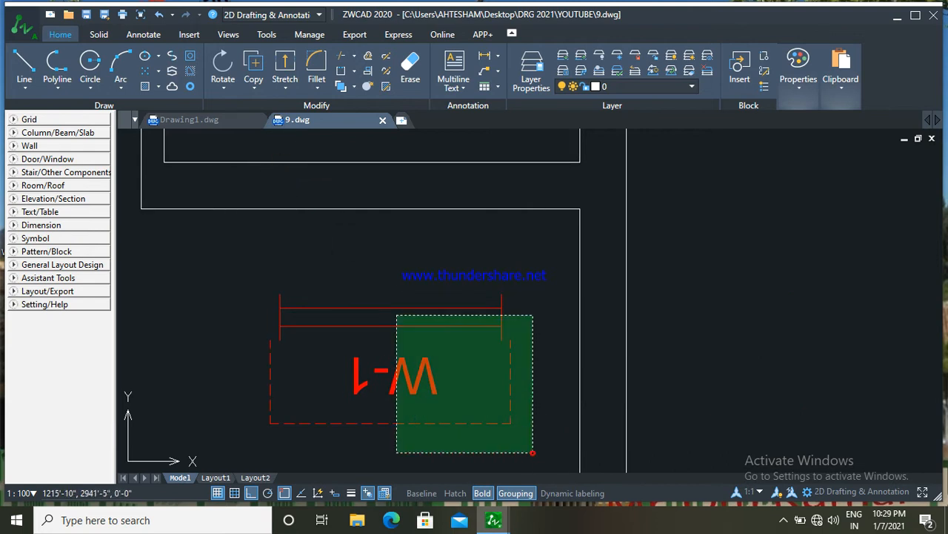
pyautogui.click(259, 262)
pyautogui.rightClick(247, 263)
pyautogui.click(300, 294)
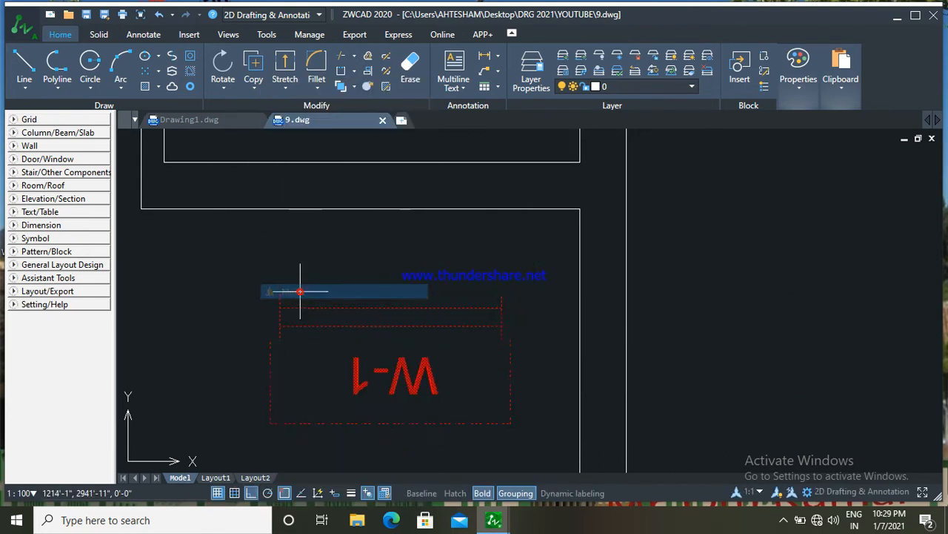
# Step: Move the W-1 window straight up into the bottom wall of the small room below the staircase
pyautogui.click(524, 435)
pyautogui.click(268, 257)
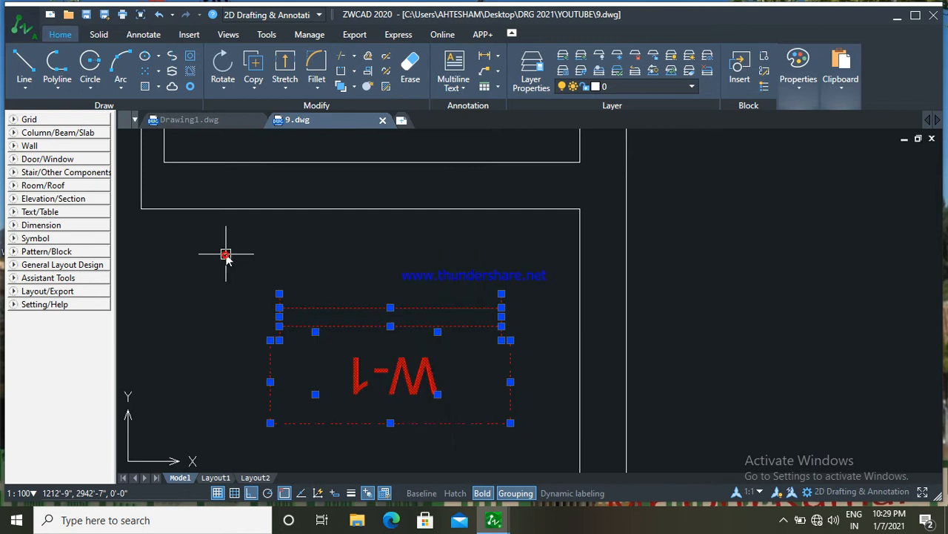
pyautogui.rightClick(227, 254)
pyautogui.click(262, 276)
pyautogui.click(279, 295)
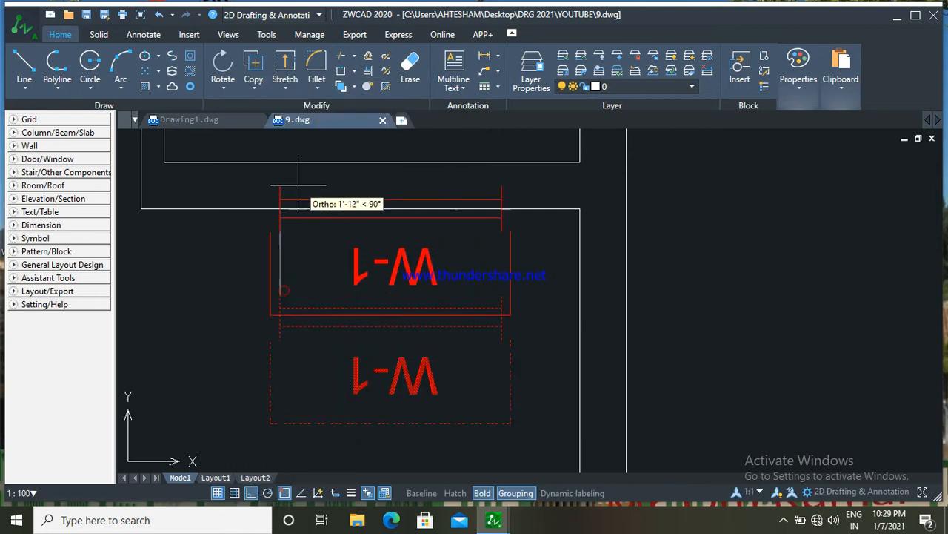
pyautogui.click(279, 162)
pyautogui.scroll(-3, 357, 252)
pyautogui.scroll(-4, 358, 267)
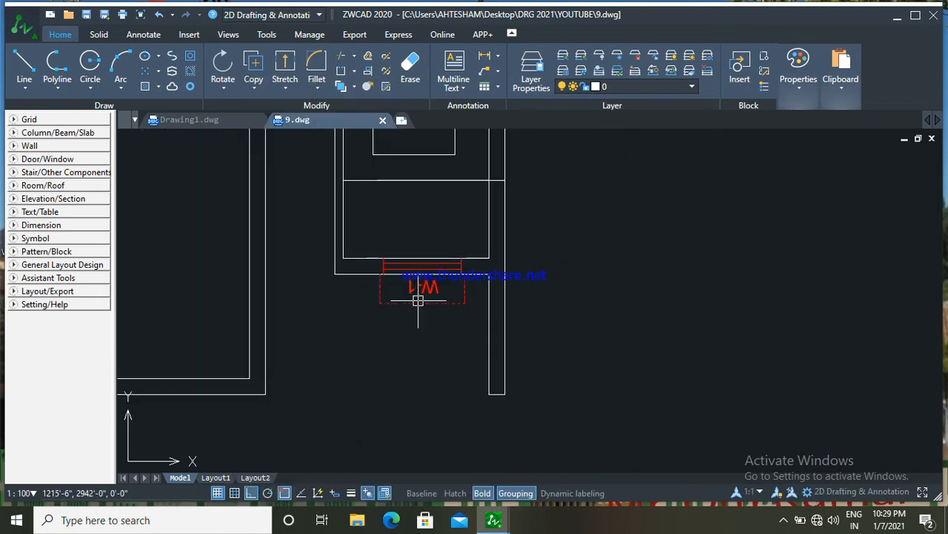
pyautogui.scroll(3, 459, 328)
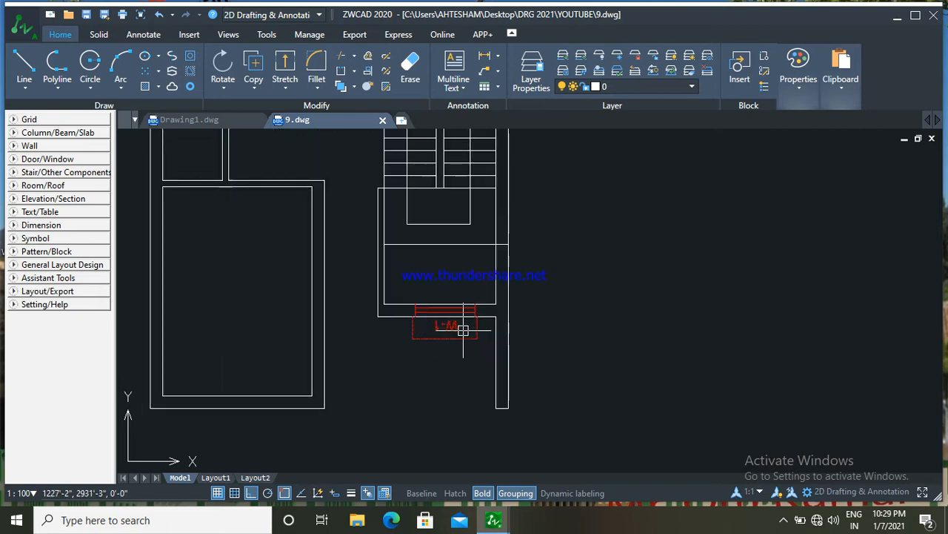
pyautogui.scroll(-3, 451, 314)
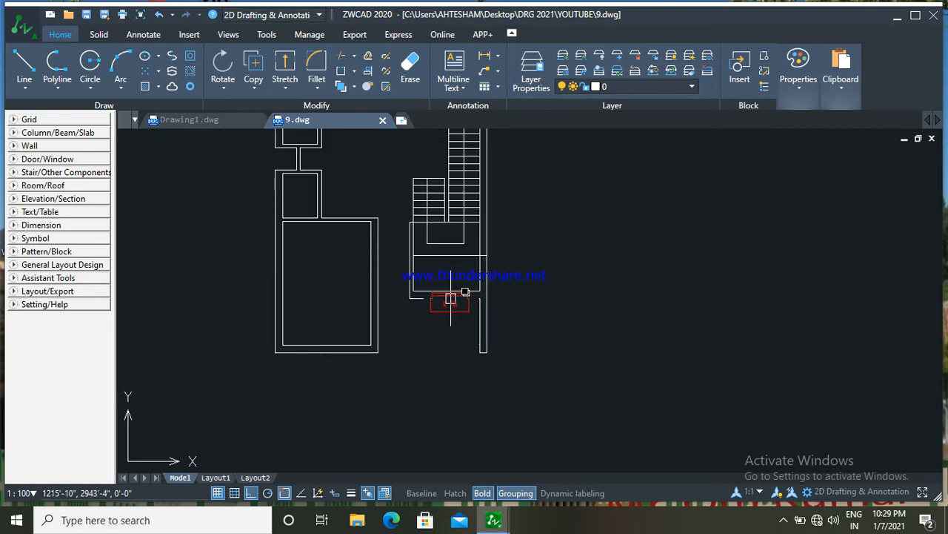
pyautogui.scroll(4, 420, 312)
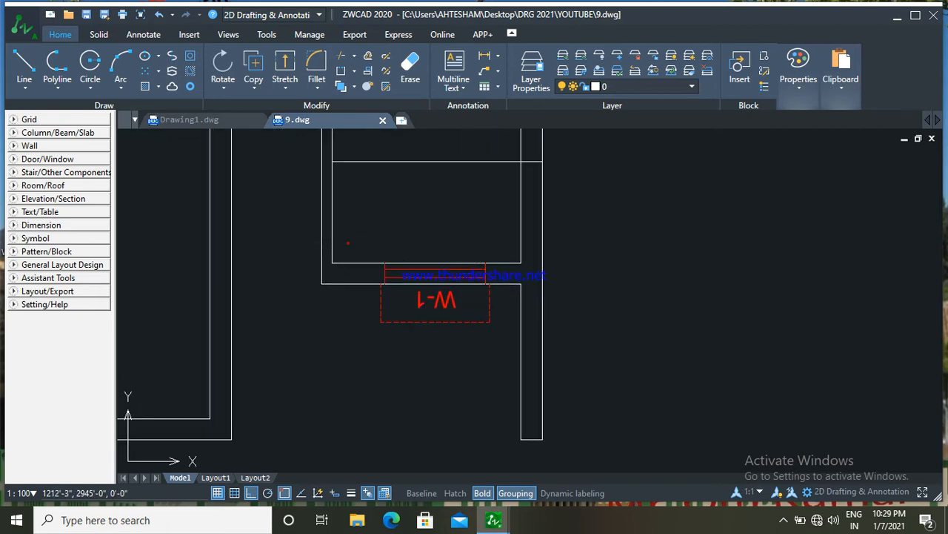
# Step: Copy the W-1 window with its projection and label from the small room below the staircase into the lower-left room's bottom wall
pyautogui.click(347, 242)
pyautogui.click(498, 342)
pyautogui.rightClick(498, 341)
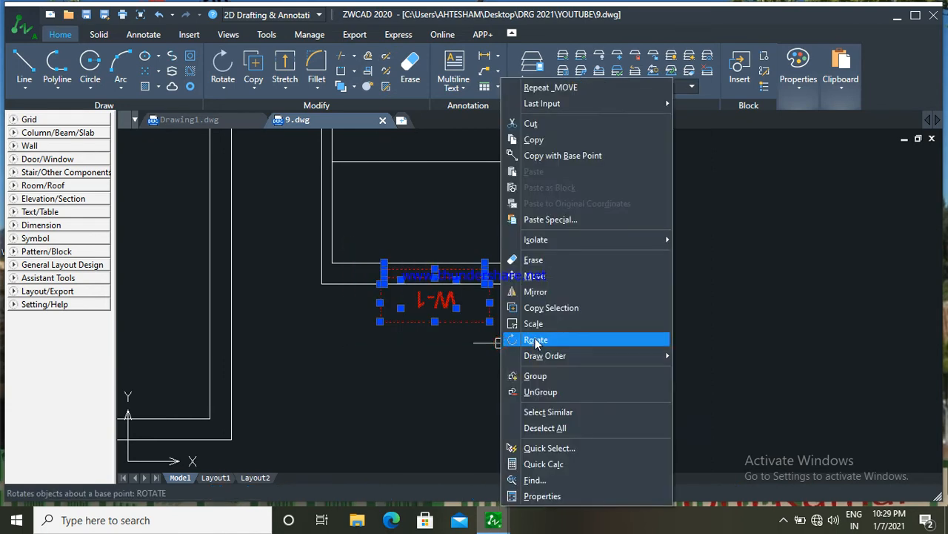
pyautogui.click(551, 307)
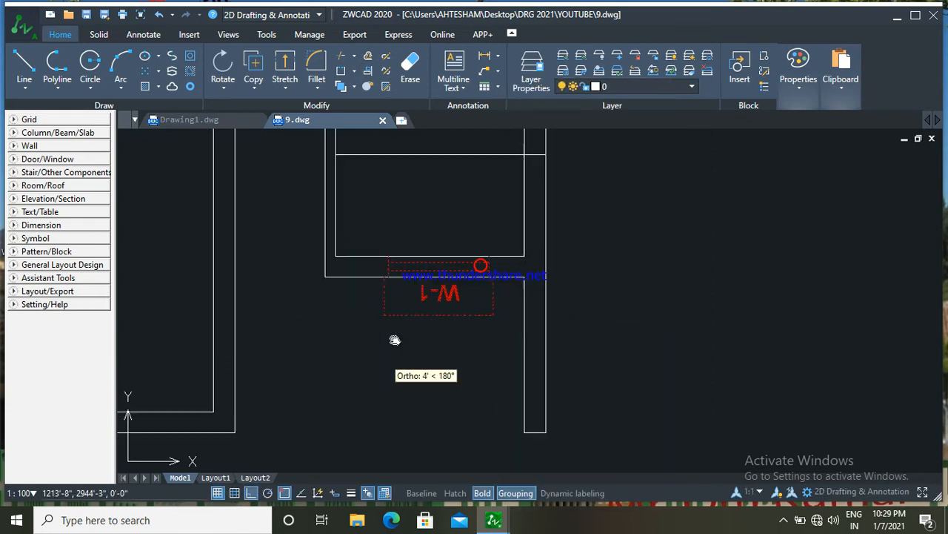
pyautogui.moveTo(395, 340); pyautogui.dragTo(466, 302, button='middle')
pyautogui.scroll(-1, 468, 301)
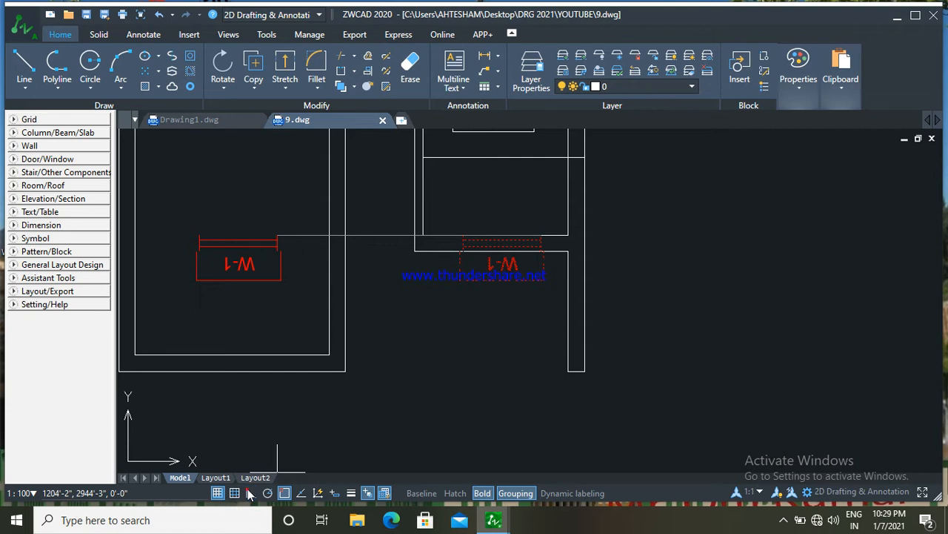
pyautogui.scroll(4, 249, 356)
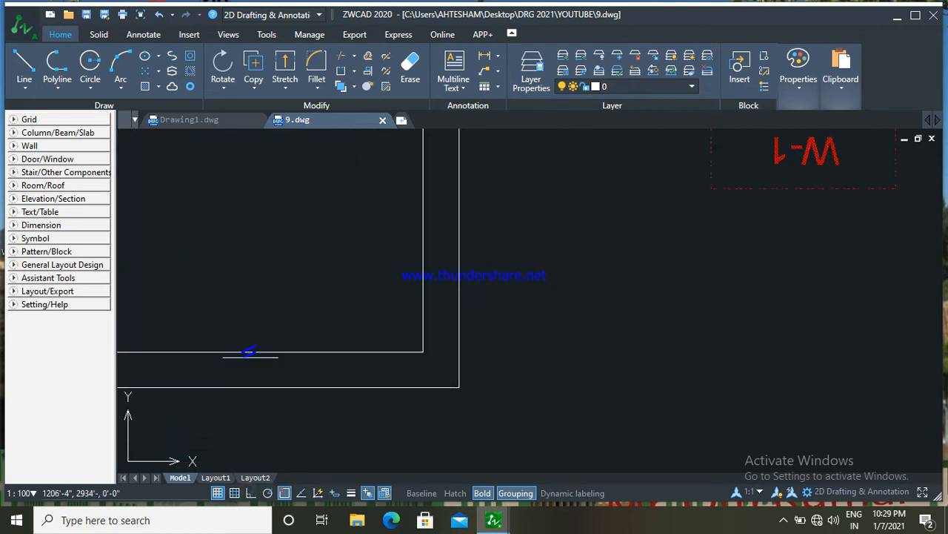
pyautogui.moveTo(250, 352); pyautogui.dragTo(438, 355, button='middle')
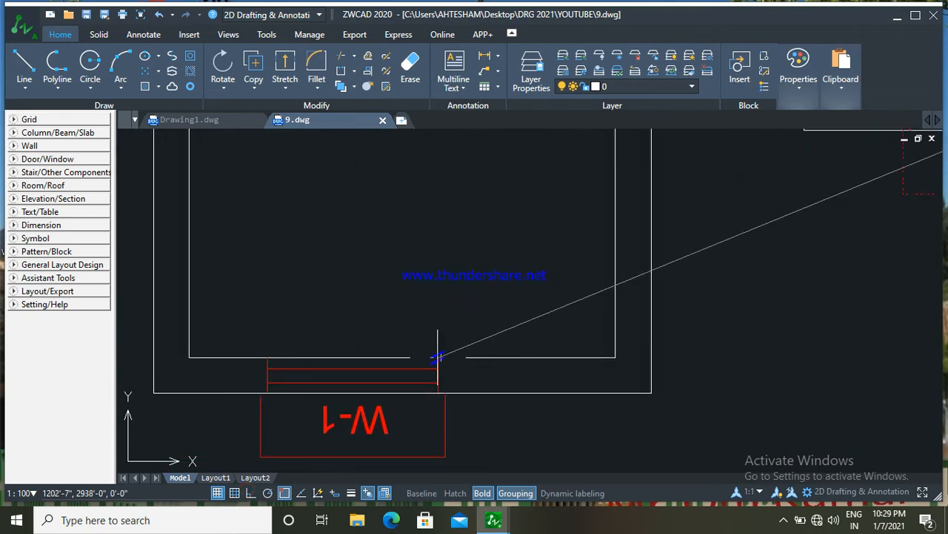
pyautogui.scroll(5, 467, 326)
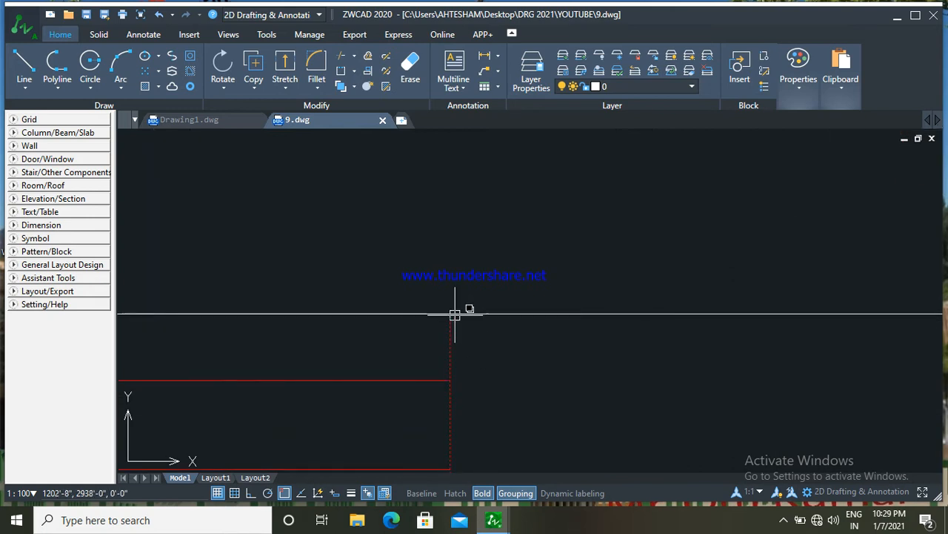
pyautogui.scroll(-7, 464, 320)
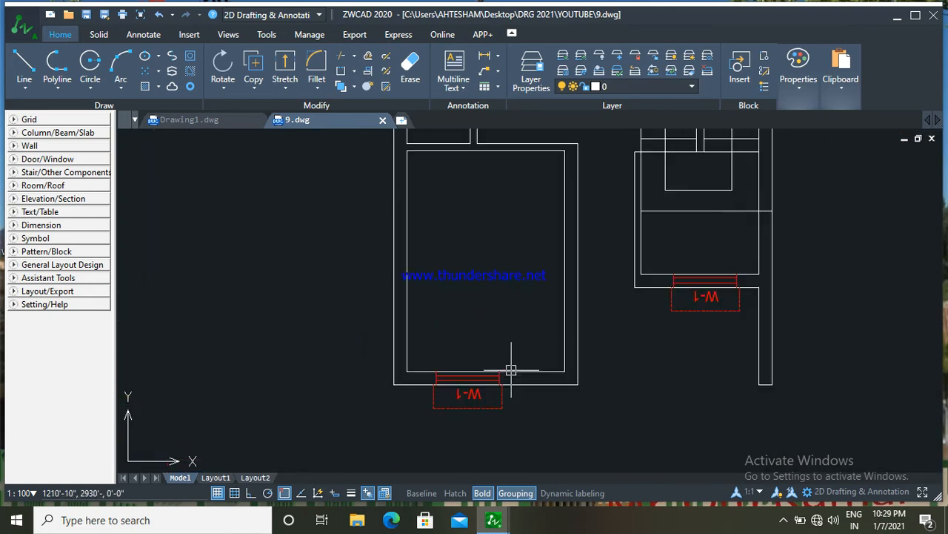
# Step: Draw short lines closing the gaps at the upper and lower ends of the narrow wall between the two small left rooms
pyautogui.moveTo(530, 349)
pyautogui.mouseDown(button='middle')
pyautogui.moveTo(476, 349)
pyautogui.moveTo(462, 362)
pyautogui.moveTo(476, 369)
pyautogui.moveTo(471, 408)
pyautogui.mouseUp(button='middle')
pyautogui.scroll(2, 490, 379)
pyautogui.scroll(-1, 472, 360)
pyautogui.scroll(-2, 471, 407)
pyautogui.scroll(6, 378, 276)
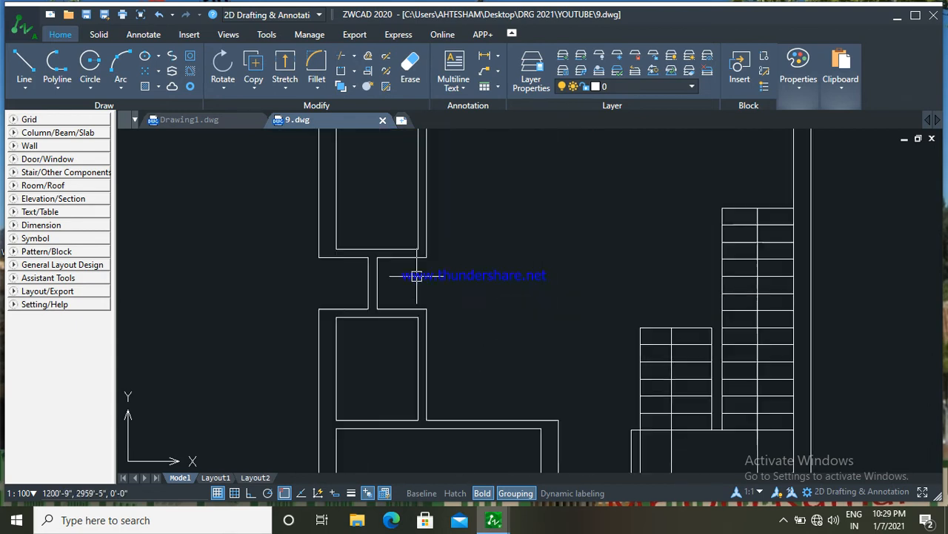
pyautogui.scroll(4, 372, 252)
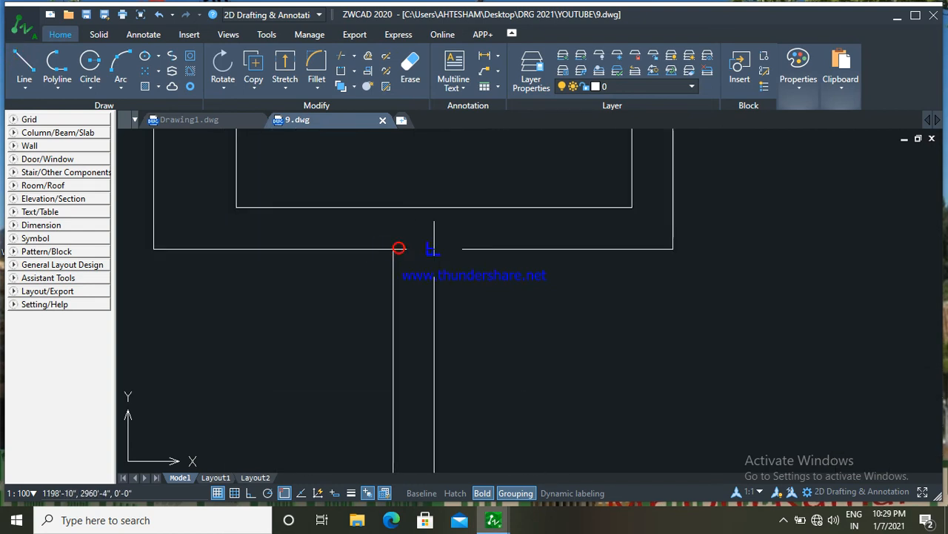
pyautogui.rightClick(469, 296)
pyautogui.click(528, 95)
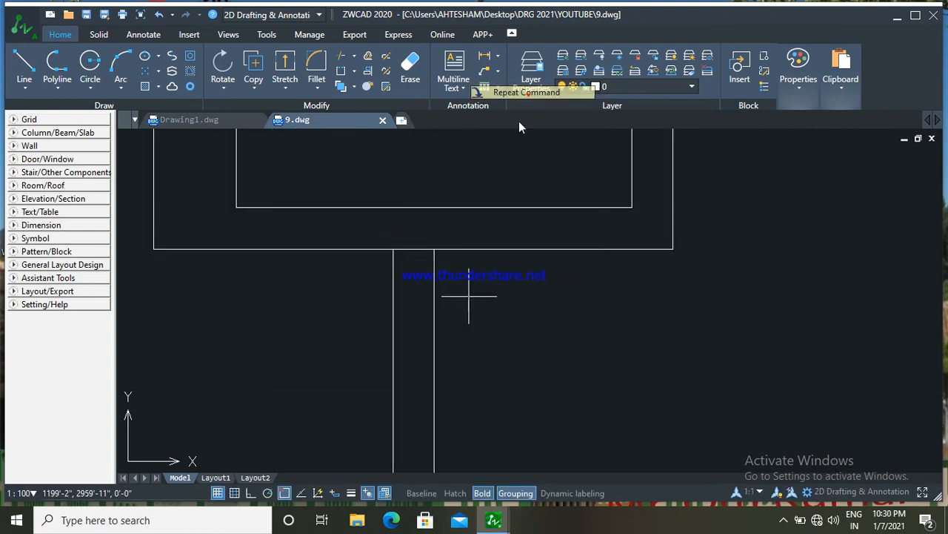
pyautogui.scroll(-4, 498, 339)
pyautogui.moveTo(489, 362); pyautogui.dragTo(487, 356, button='middle')
pyautogui.scroll(4, 477, 367)
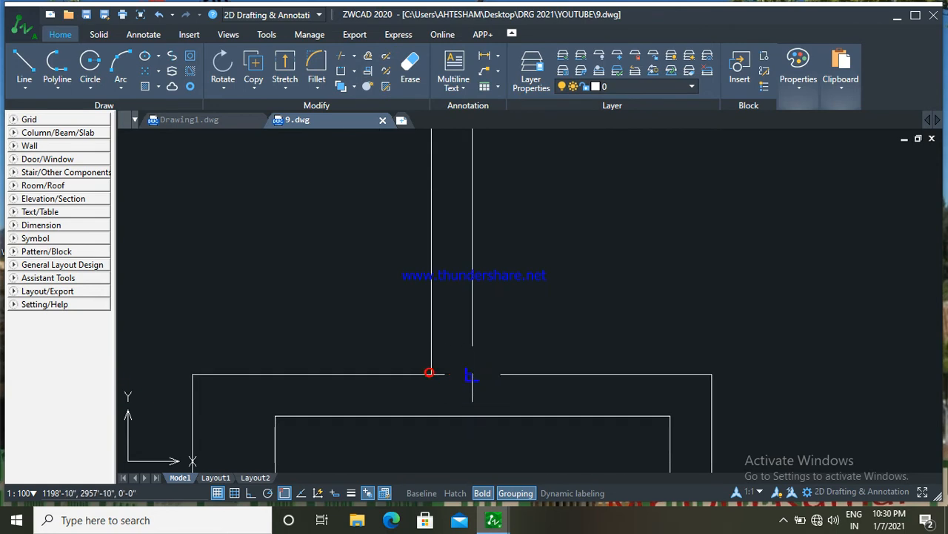
pyautogui.scroll(-3, 470, 376)
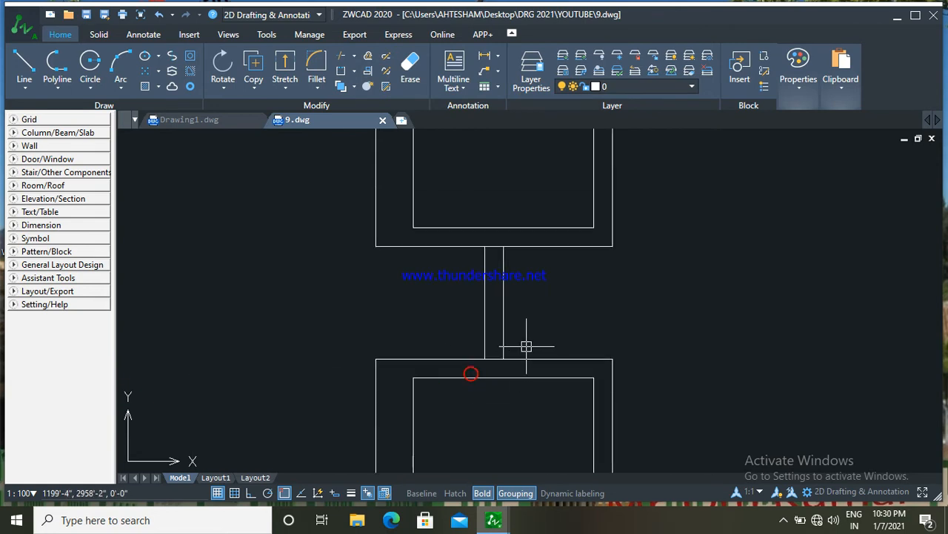
# Step: Draw a vertical centre line inside the narrow connecting wall, from the midpoint of its upper end to that of its lower end
pyautogui.rightClick(569, 284)
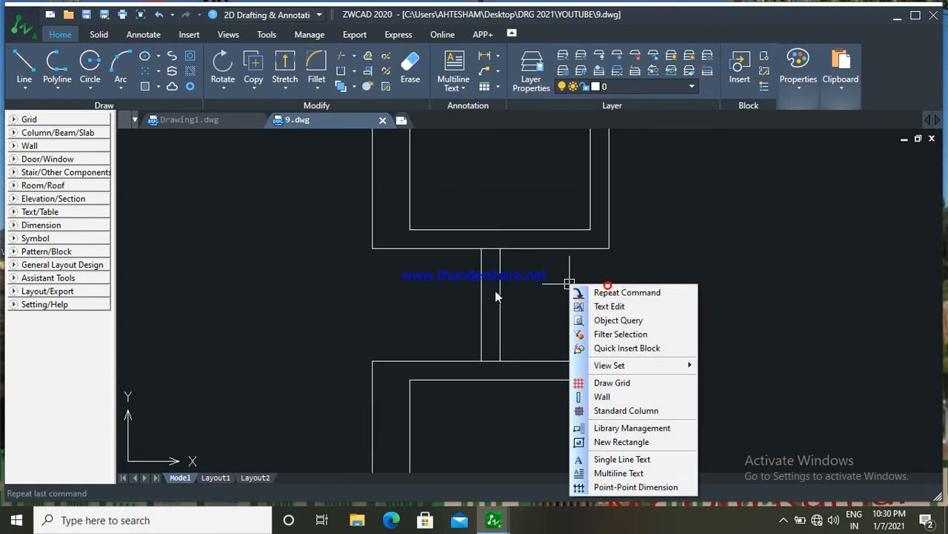
pyautogui.click(625, 293)
pyautogui.scroll(3, 478, 251)
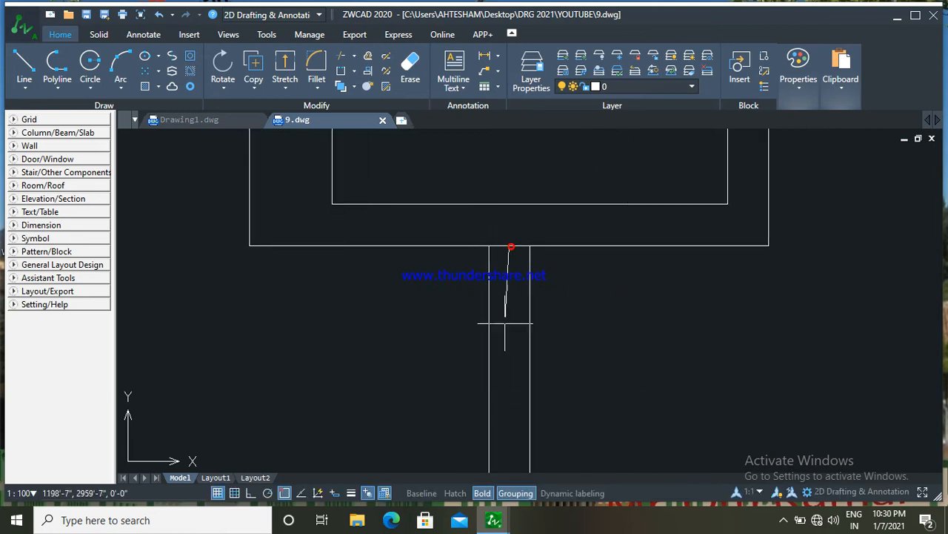
pyautogui.moveTo(516, 432); pyautogui.dragTo(508, 289, button='middle')
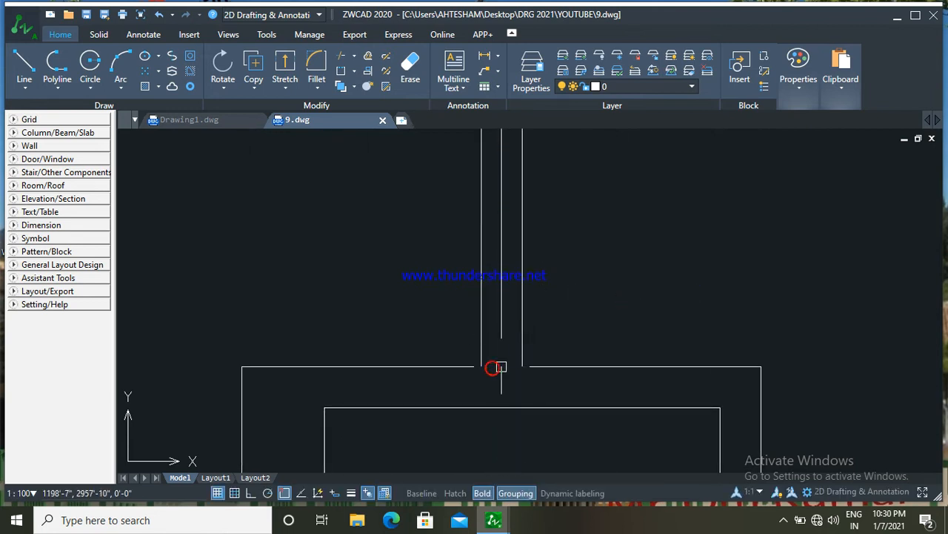
# Step: Offset the narrow wall's centre line to both sides and erase the original centre line
pyautogui.press('Return')
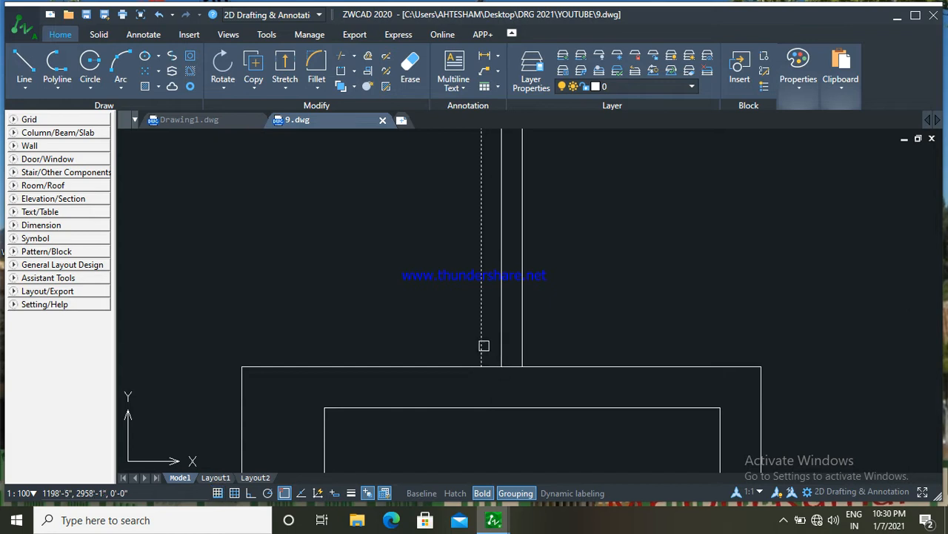
pyautogui.scroll(-1, 485, 341)
pyautogui.click(498, 306)
pyautogui.click(434, 289)
pyautogui.scroll(1, 531, 297)
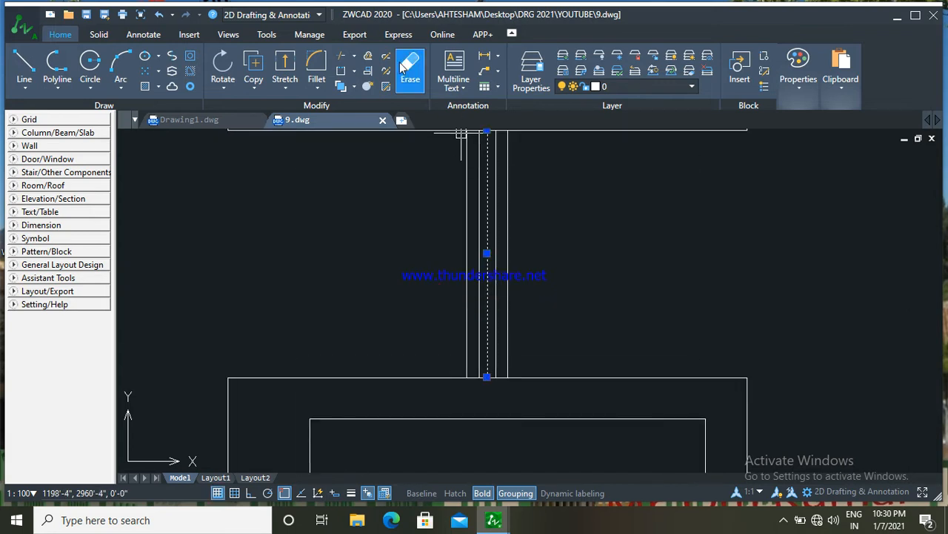
pyautogui.scroll(-2, 477, 205)
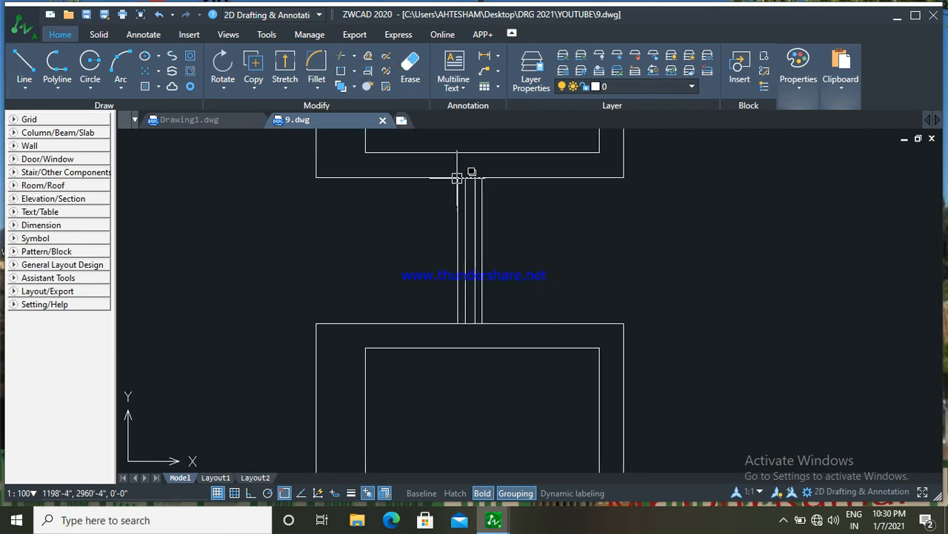
# Step: Change the colour of the two inner lines in the narrow connecting wall to red
pyautogui.scroll(2, 461, 194)
pyautogui.click(467, 210)
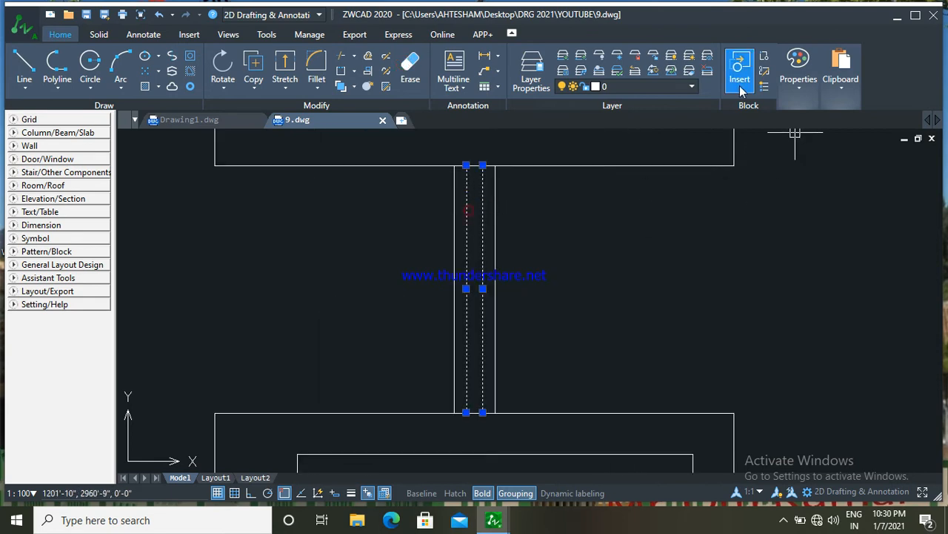
pyautogui.click(798, 80)
pyautogui.click(817, 124)
pyautogui.click(821, 143)
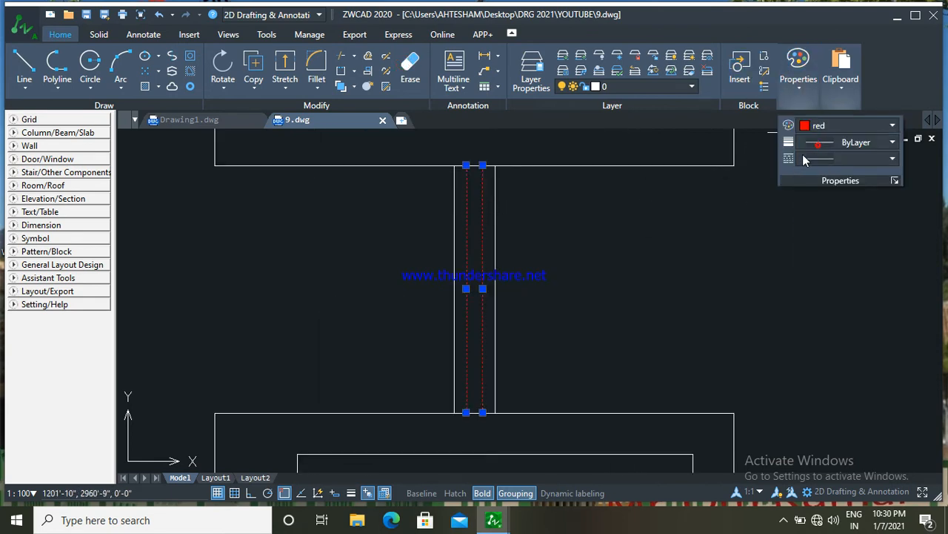
pyautogui.press('Escape')
# Step: Extend the upper small room's inner left wall line down across its bottom wall with a vertical line and trim the excess below
pyautogui.scroll(-1, 726, 215)
pyautogui.scroll(-1, 663, 254)
pyautogui.scroll(-2, 601, 310)
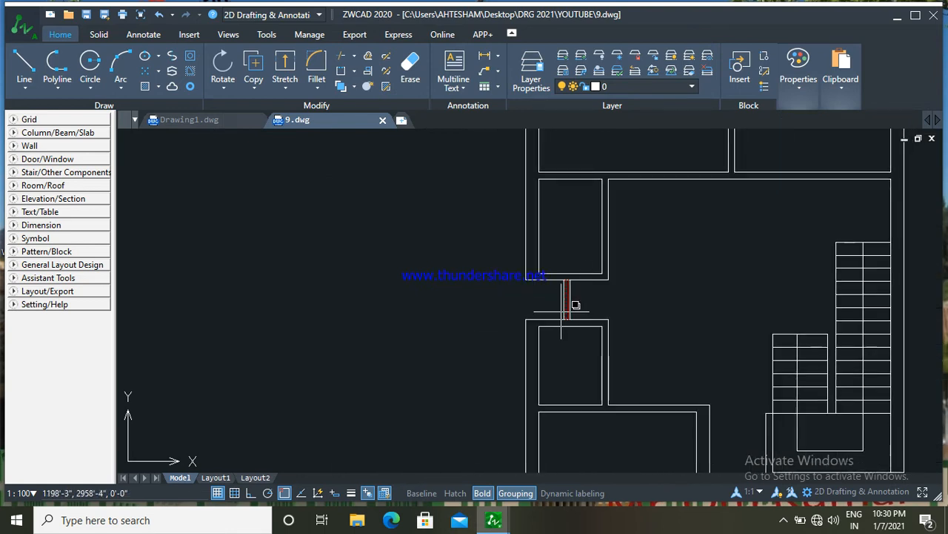
pyautogui.scroll(3, 504, 266)
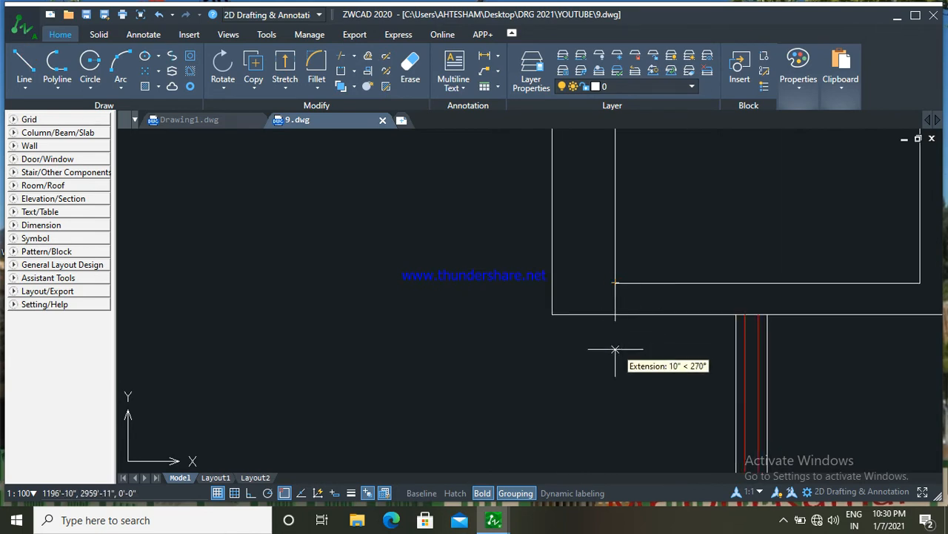
pyautogui.click(250, 494)
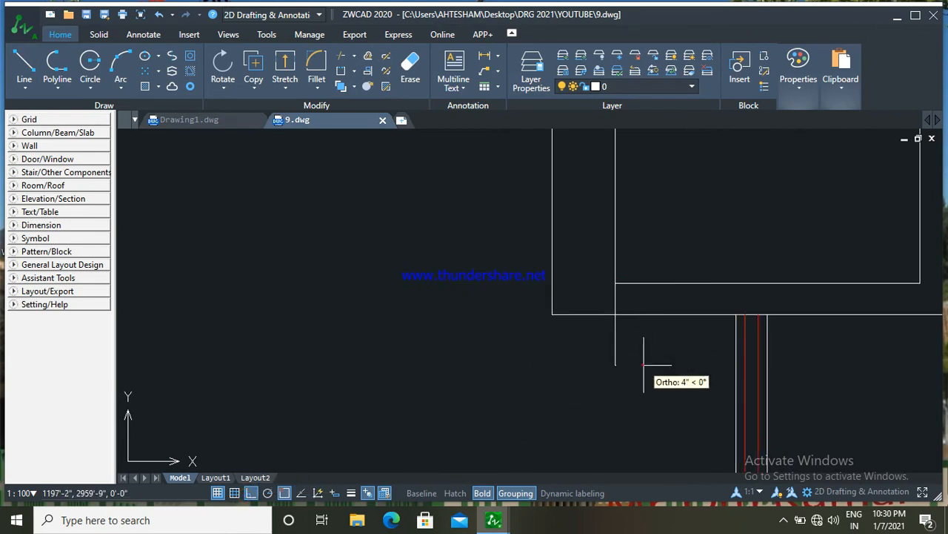
pyautogui.write('tr')
pyautogui.press('Return')
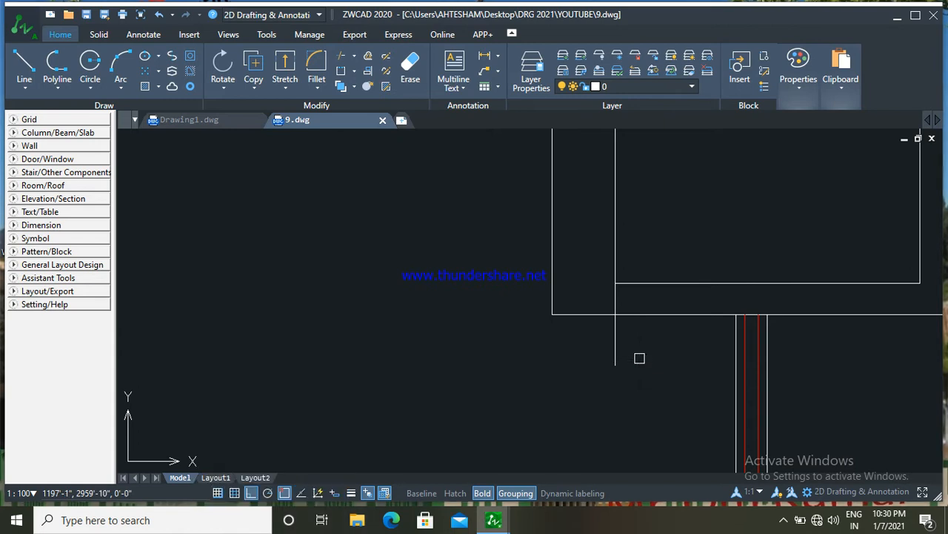
pyautogui.moveTo(670, 298); pyautogui.dragTo(620, 291, button='middle')
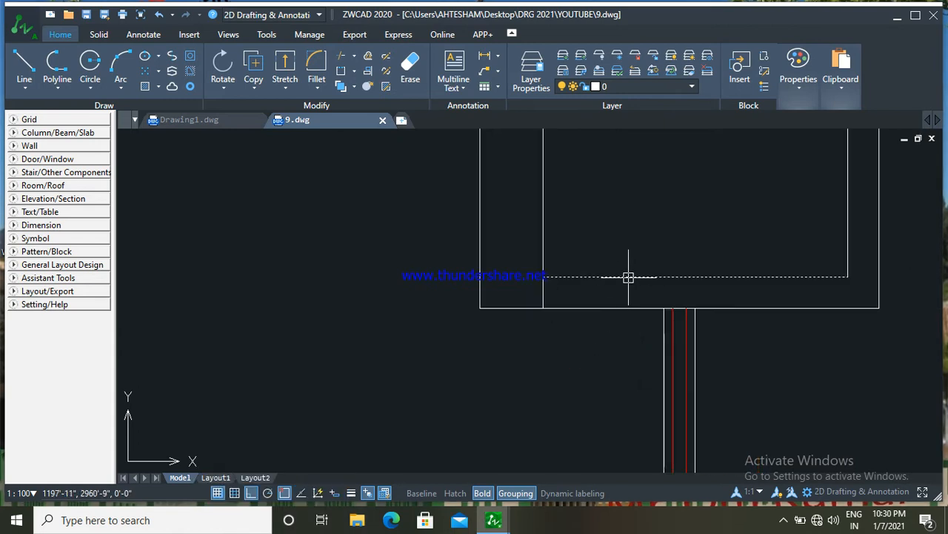
# Step: Draw a vertical line across the upper room's bottom wall at the narrow wall's left edge and a horizontal centre line to the other jamb
pyautogui.scroll(4, 672, 311)
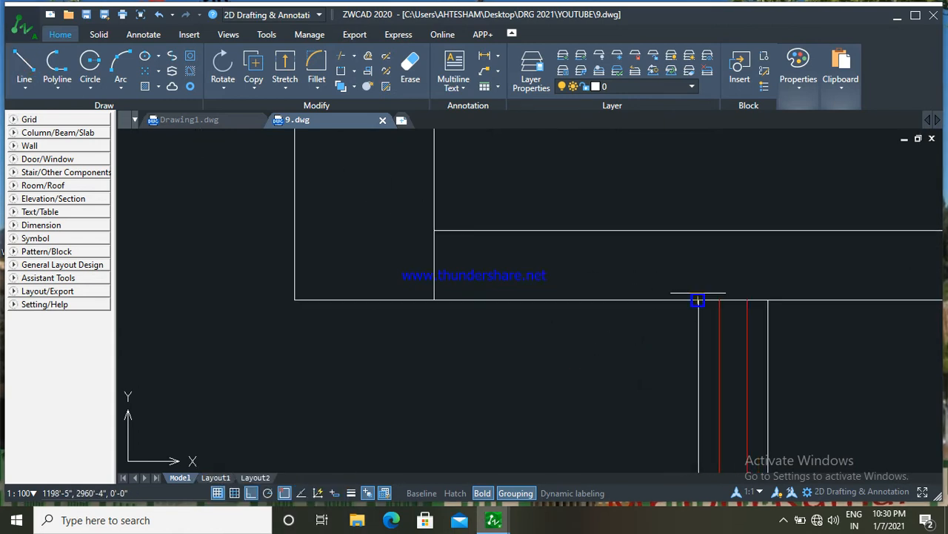
pyautogui.click(24, 61)
pyautogui.click(434, 265)
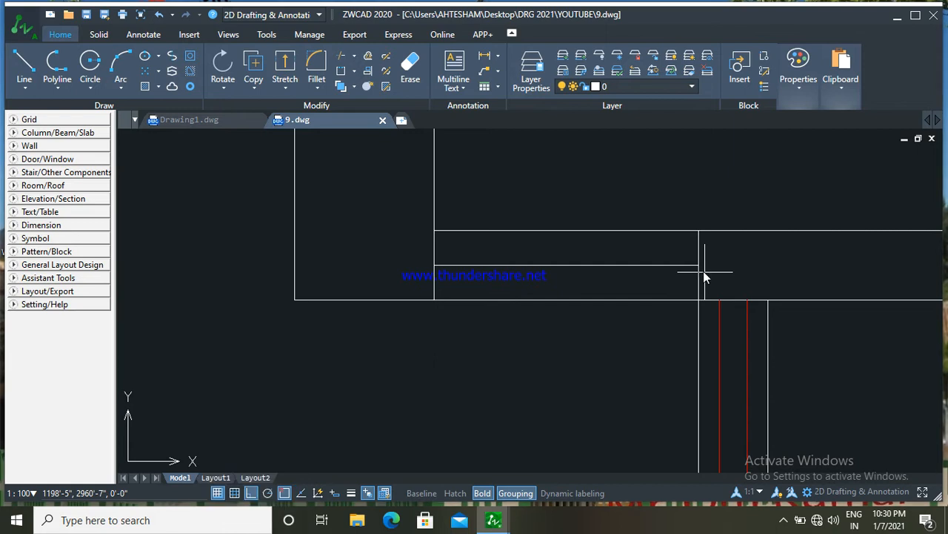
# Step: Offset the horizontal centre line to both sides within the upper room's bottom wall and erase the original
pyautogui.click(631, 264)
pyautogui.click(630, 266)
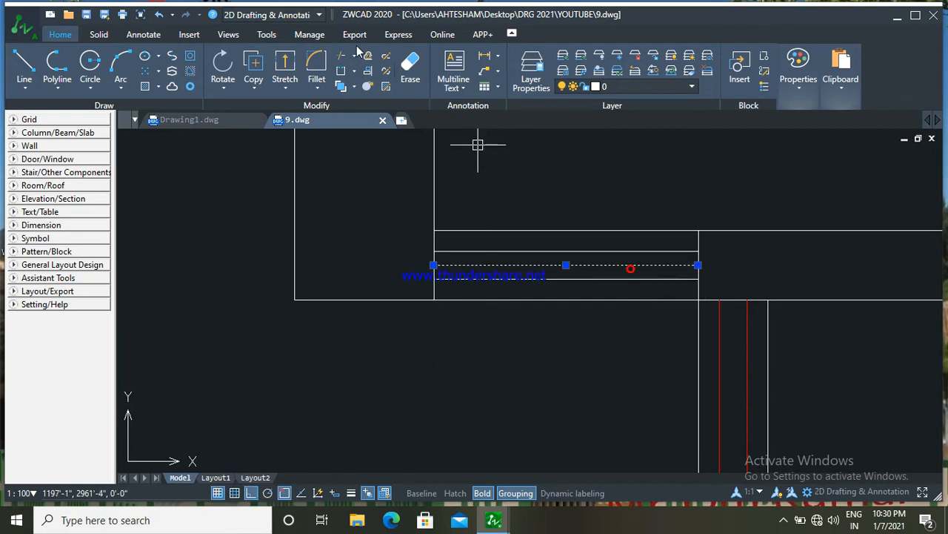
pyautogui.click(412, 69)
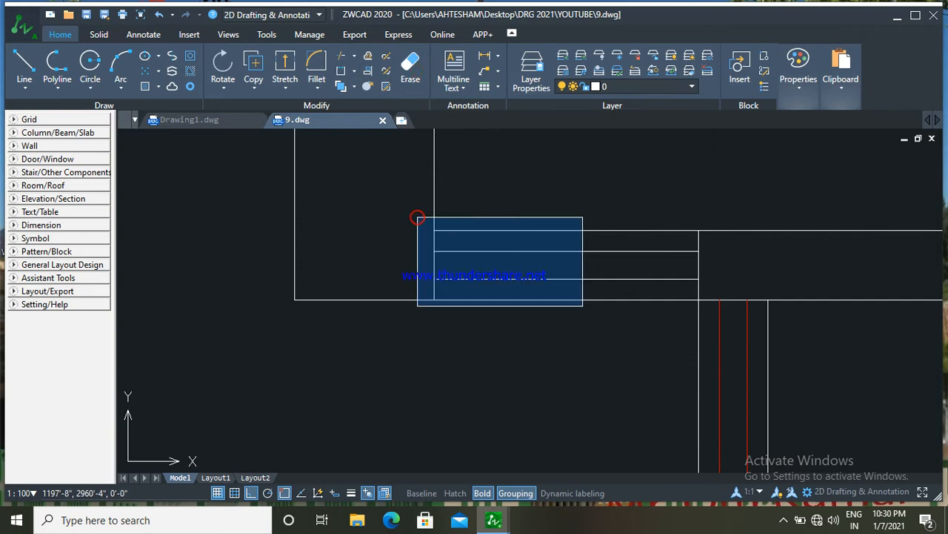
# Step: Copy the new opening's two inner lines and two jamb lines down into the top wall of the lower small room
pyautogui.click(728, 301)
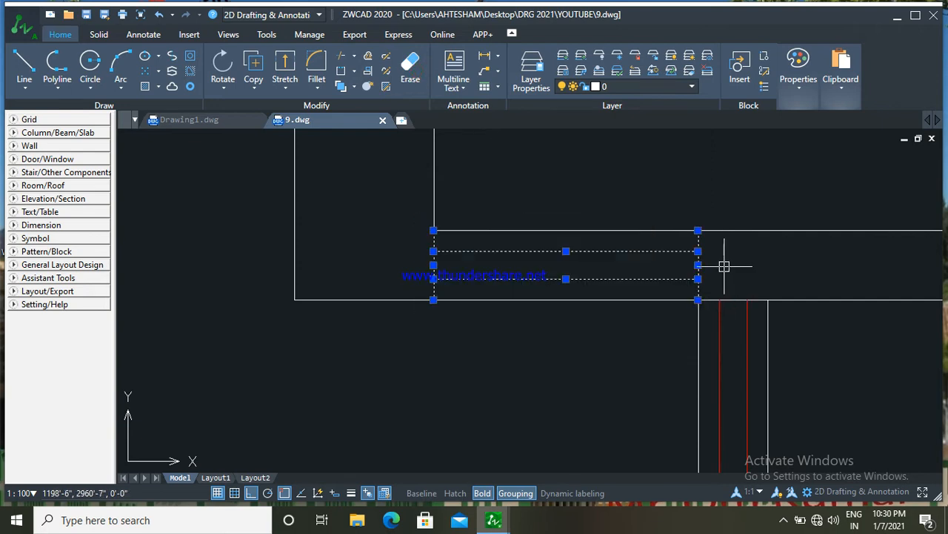
pyautogui.rightClick(727, 183)
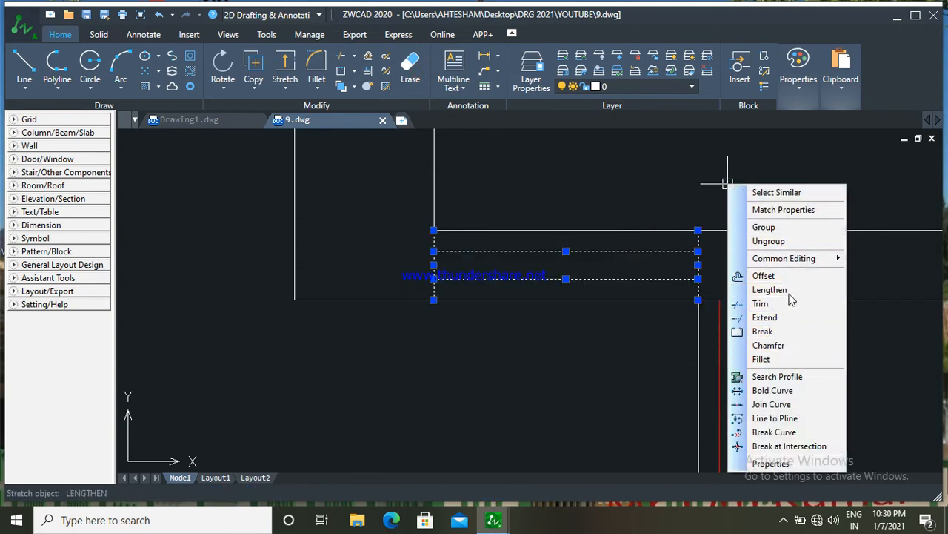
pyautogui.moveTo(788, 258)
pyautogui.click(645, 334)
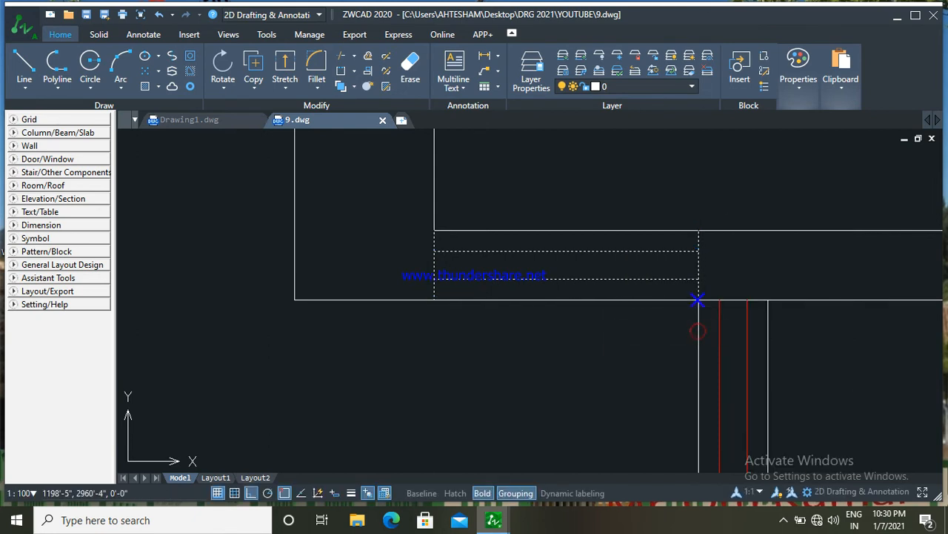
pyautogui.click(698, 299)
pyautogui.moveTo(650, 425); pyautogui.dragTo(641, 297, button='middle')
pyautogui.scroll(-2, 639, 304)
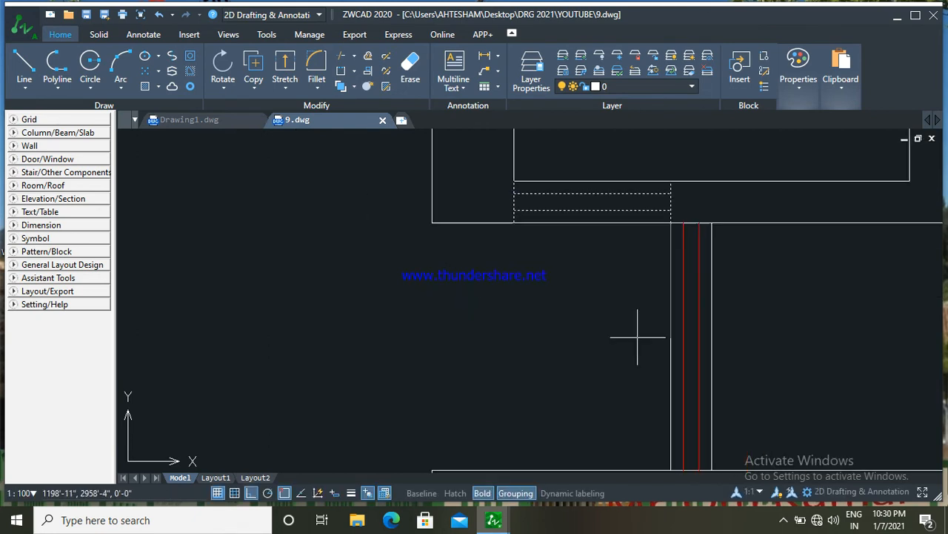
pyautogui.moveTo(641, 363); pyautogui.dragTo(641, 315, button='middle')
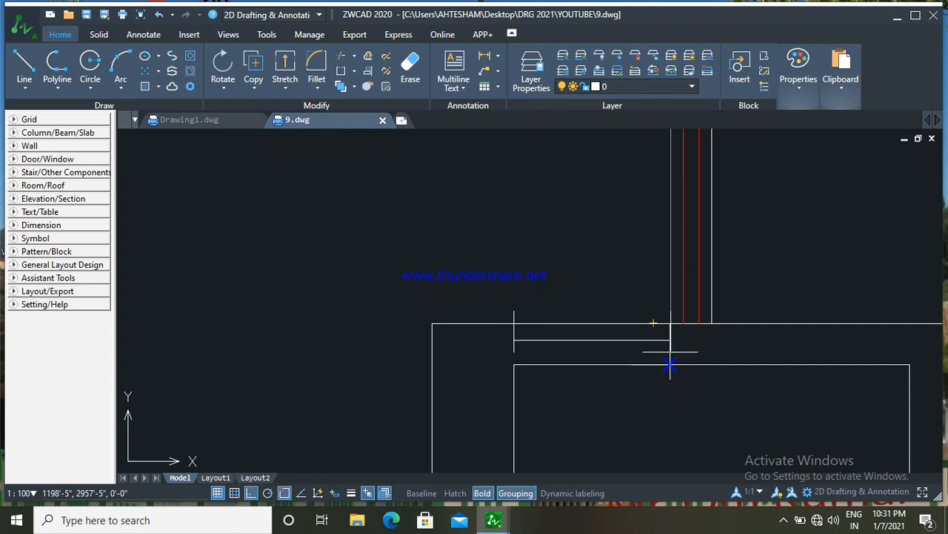
pyautogui.scroll(-4, 671, 363)
pyautogui.moveTo(679, 379); pyautogui.dragTo(640, 375, button='middle')
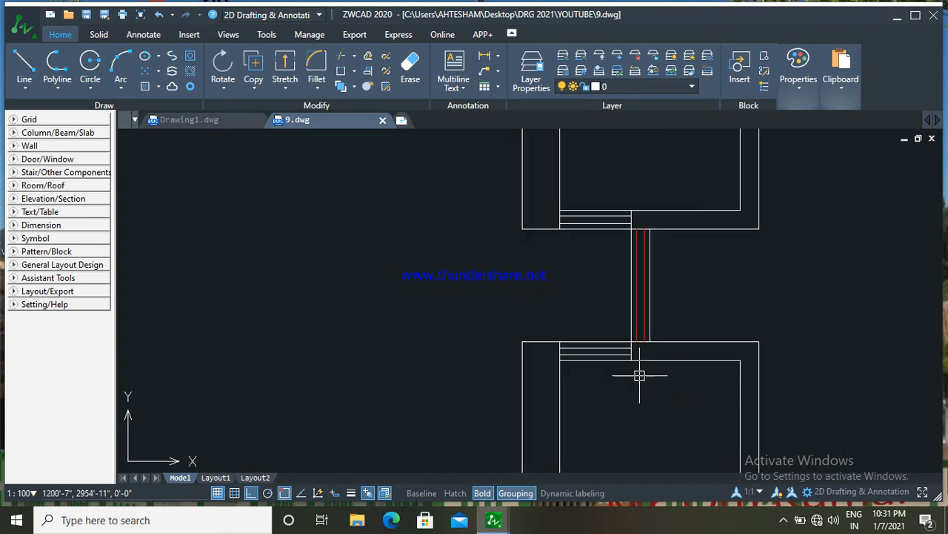
# Step: Set the colour of the inner and jamb lines of both new openings in the small rooms' facing walls to red
pyautogui.scroll(-1, 597, 268)
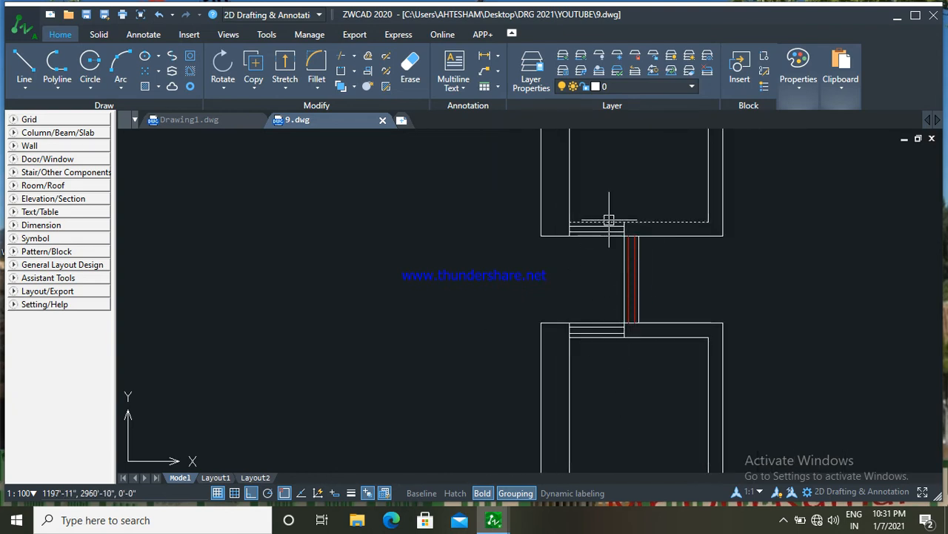
pyautogui.scroll(3, 525, 211)
pyautogui.click(529, 205)
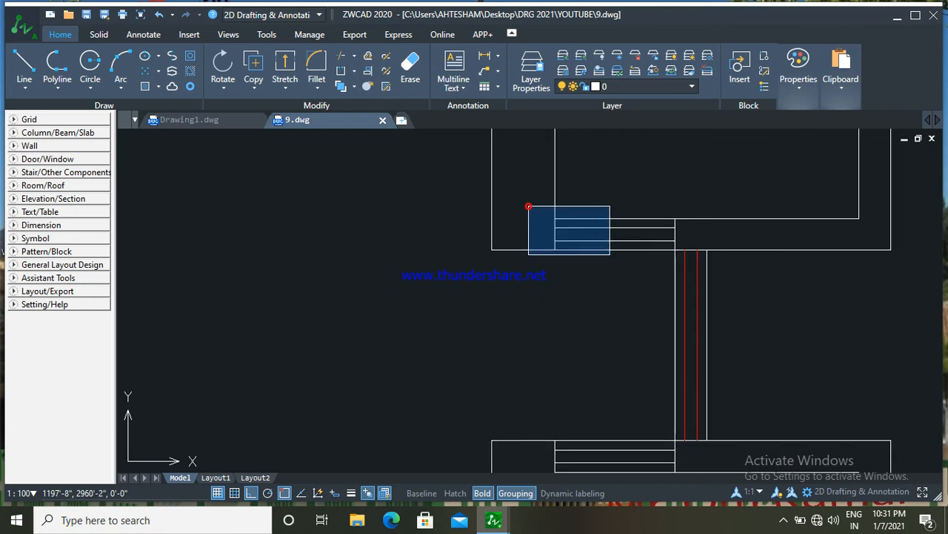
pyautogui.click(678, 253)
pyautogui.scroll(-1, 653, 369)
pyautogui.moveTo(650, 367); pyautogui.dragTo(625, 295, button='middle')
pyautogui.click(543, 337)
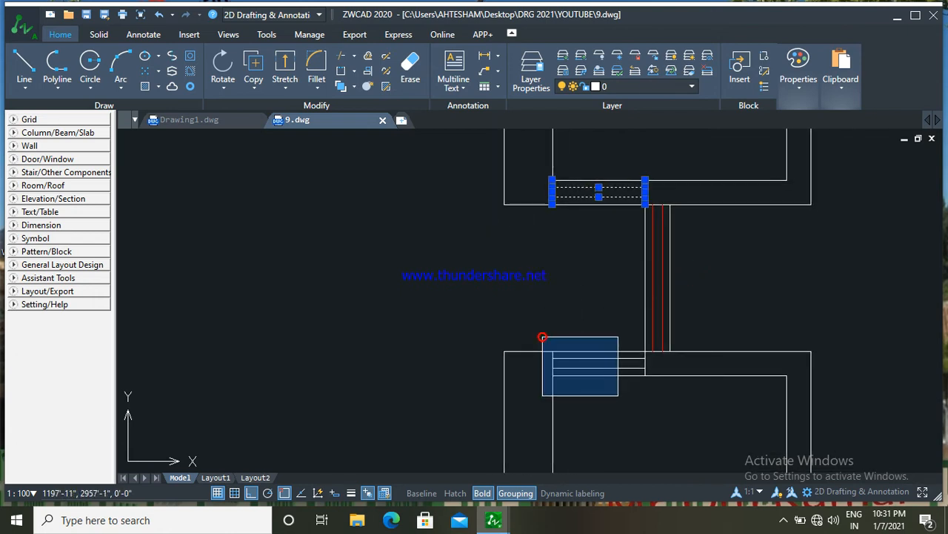
pyautogui.click(648, 398)
pyautogui.click(793, 87)
pyautogui.click(834, 126)
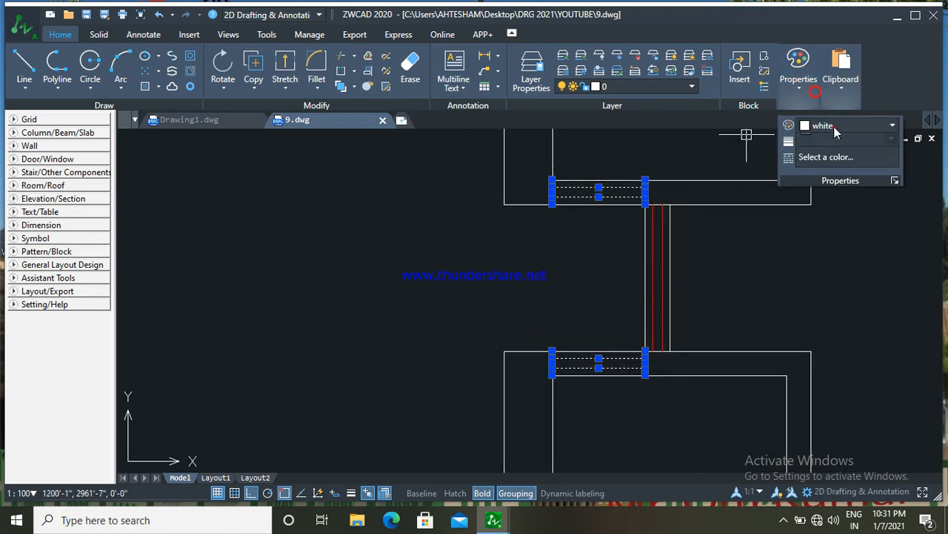
pyautogui.click(821, 144)
pyautogui.press('Escape')
pyautogui.scroll(-3, 699, 301)
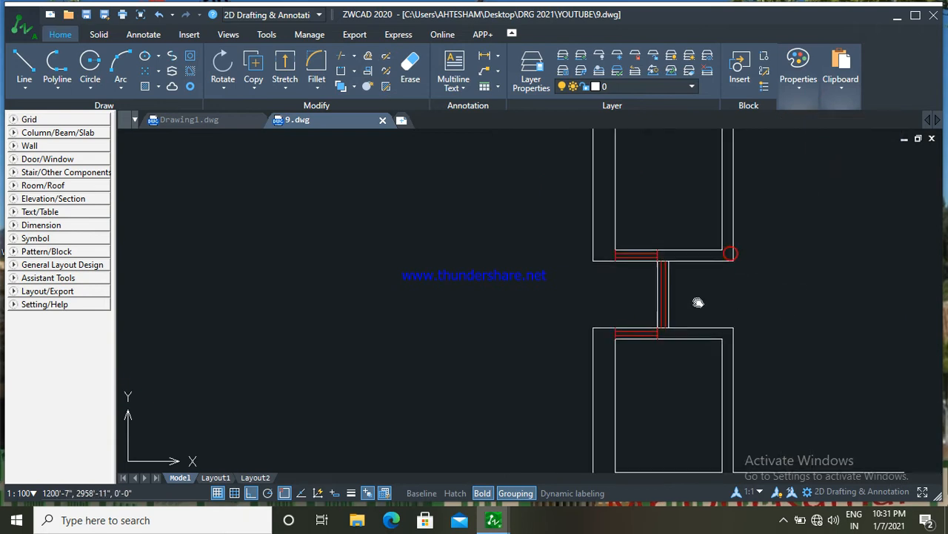
# Step: Measure the length of the narrow wall's window between the two small rooms with a linear dimension
pyautogui.scroll(2, 596, 275)
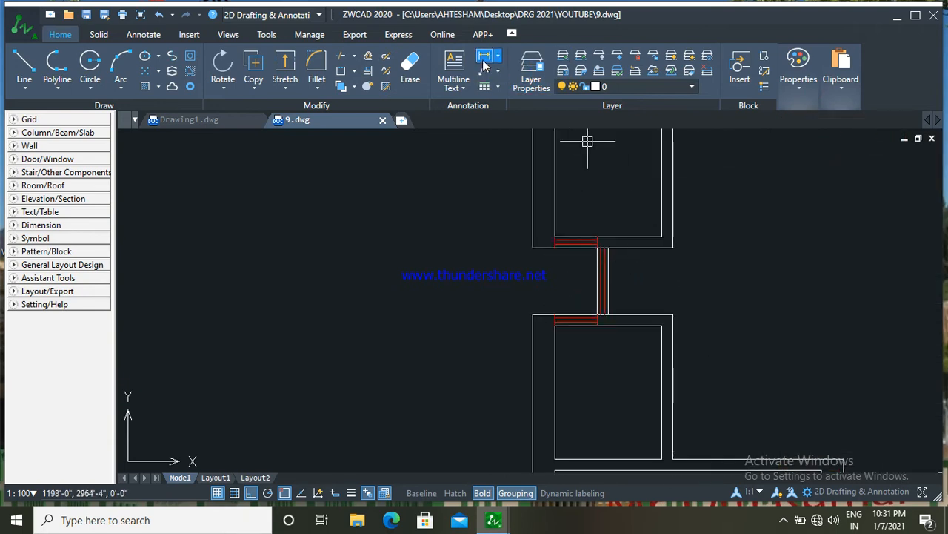
pyautogui.scroll(3, 624, 266)
pyautogui.click(591, 226)
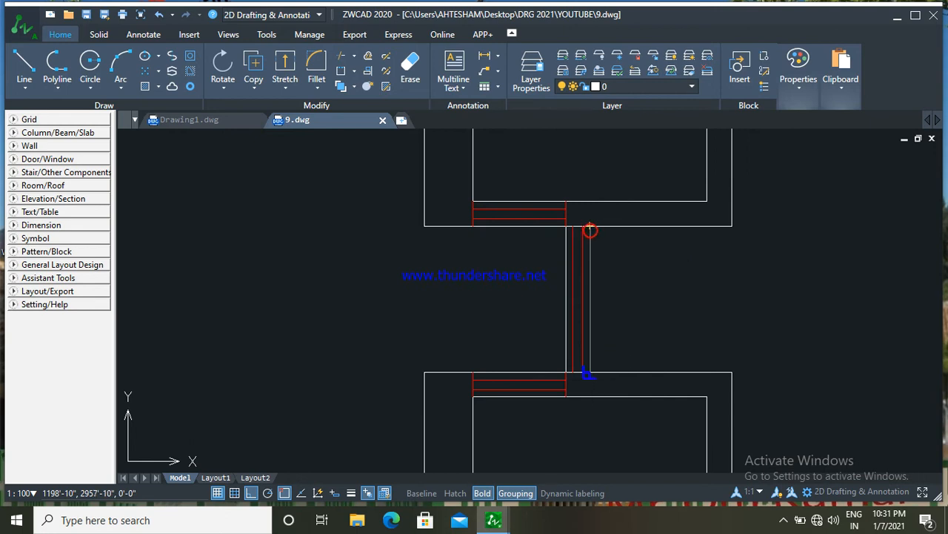
pyautogui.click(590, 371)
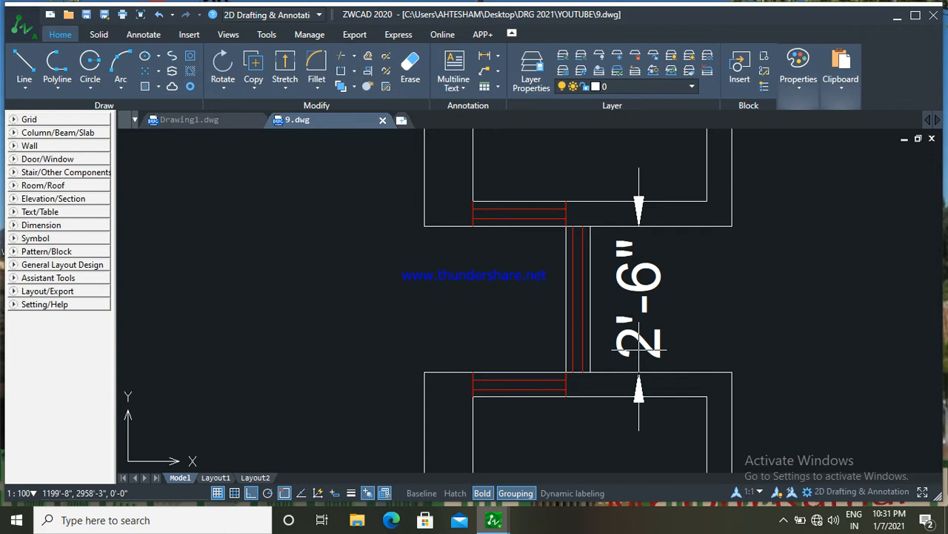
pyautogui.scroll(-5, 639, 350)
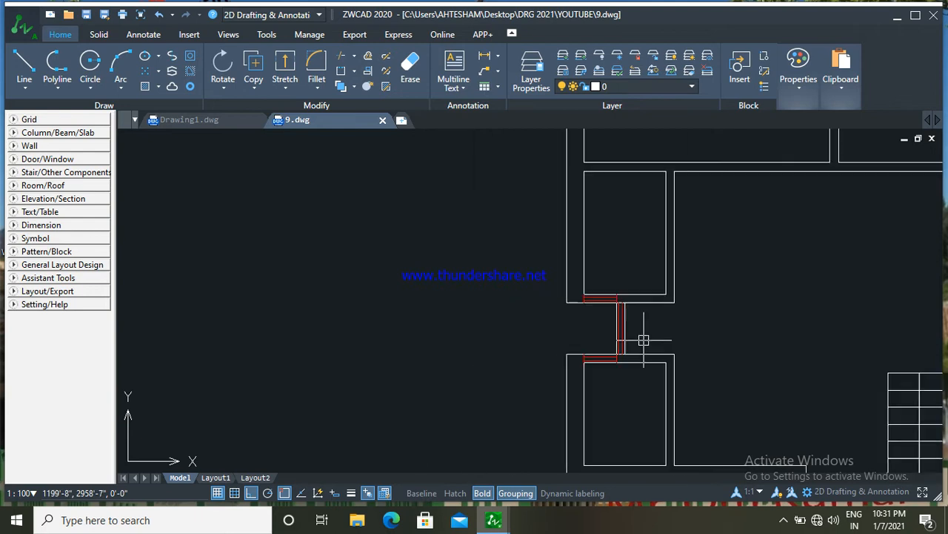
# Step: Copy the W-1 label from the window below the staircase to the empty area beside the narrow wall's window
pyautogui.scroll(4, 729, 341)
pyautogui.scroll(1, 728, 341)
pyautogui.click(708, 315)
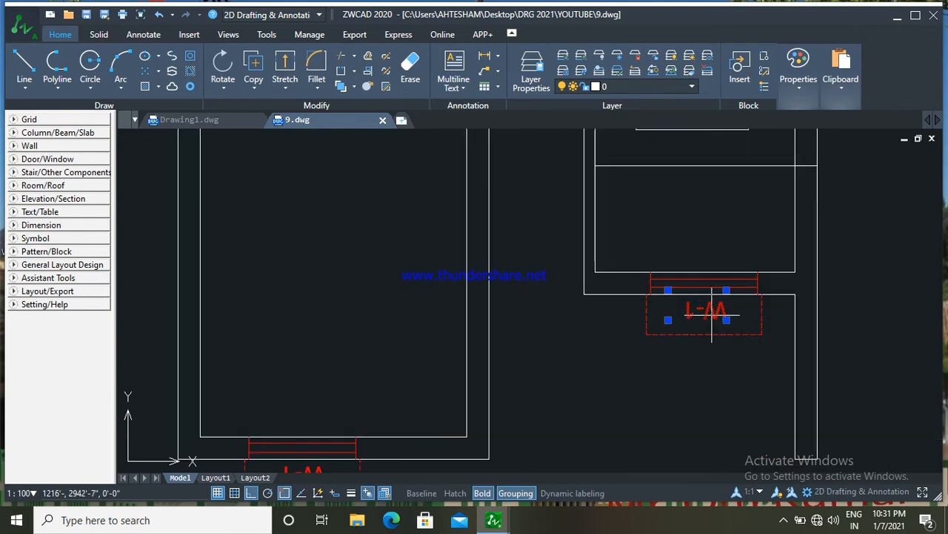
pyautogui.rightClick(711, 315)
pyautogui.click(770, 308)
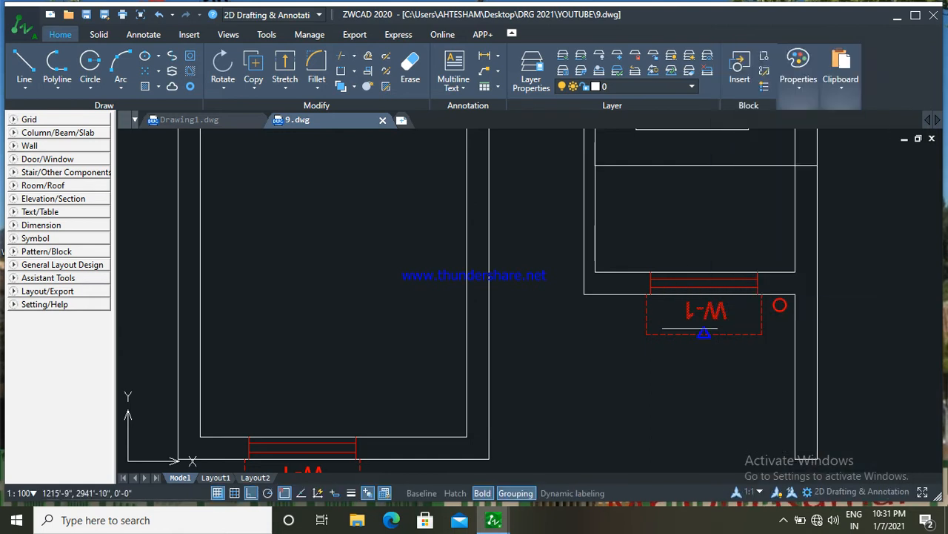
pyautogui.click(711, 294)
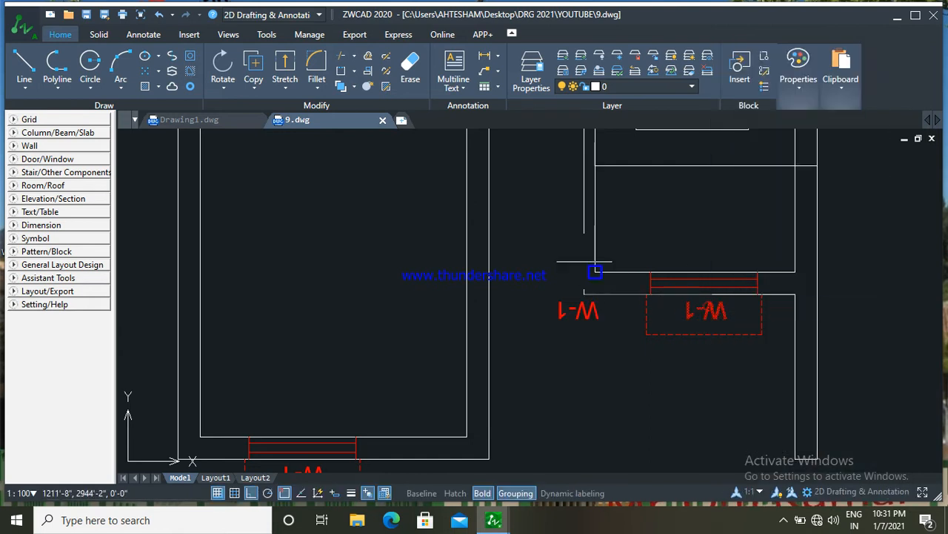
pyautogui.click(252, 494)
pyautogui.scroll(-3, 368, 264)
pyautogui.scroll(3, 404, 264)
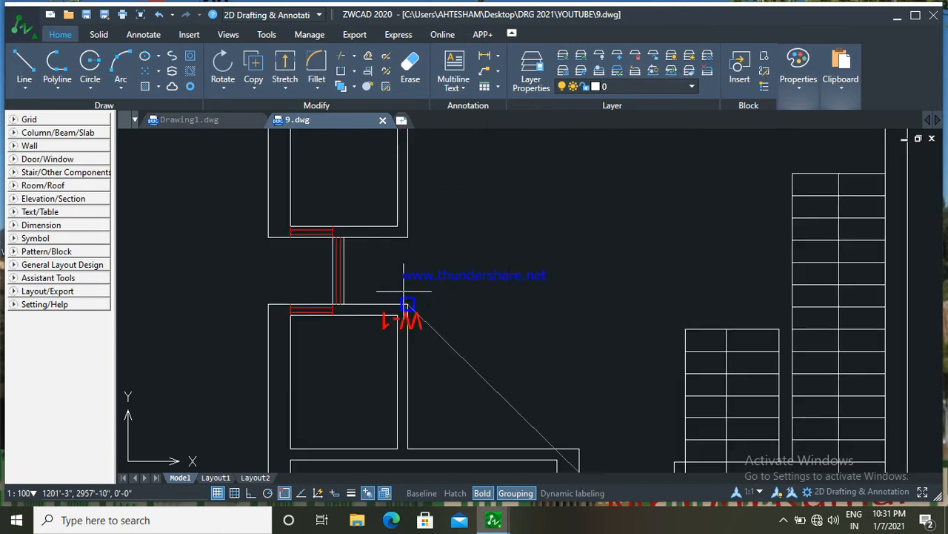
pyautogui.click(478, 262)
pyautogui.click(529, 315)
# Step: Rotate the copied W-1 label a quarter turn so it reads vertically upward
pyautogui.click(464, 250)
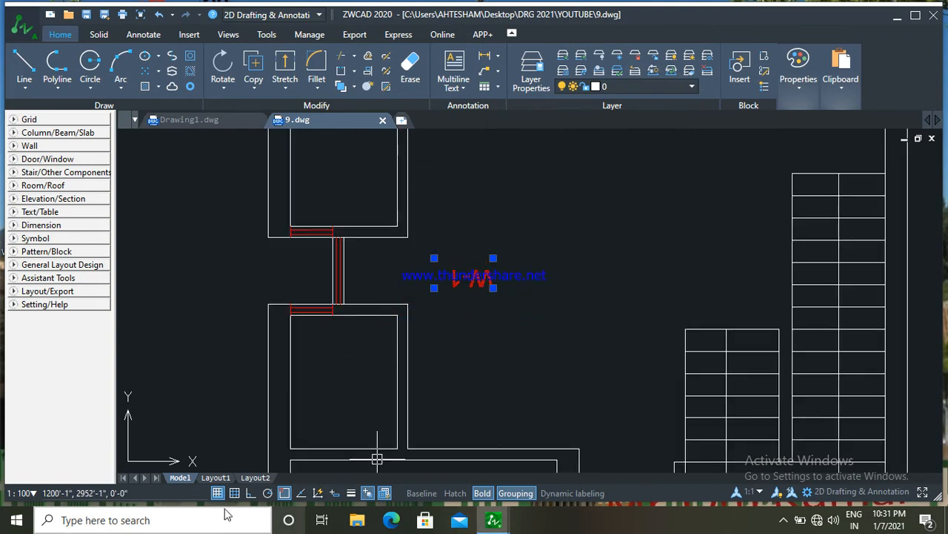
pyautogui.press('F8')
pyautogui.click(234, 65)
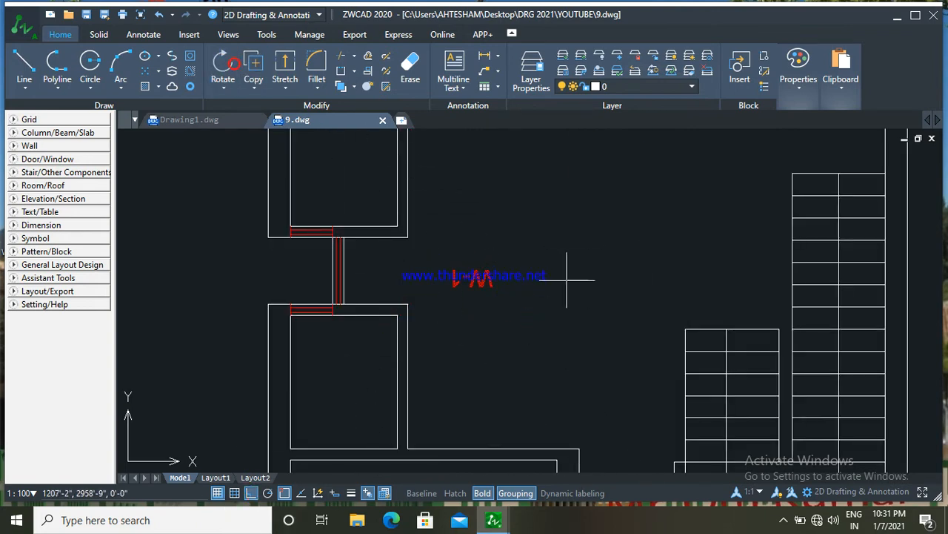
pyautogui.click(554, 275)
pyautogui.click(554, 338)
# Step: Move the rotated label to the outer side of the narrow wall's window and change its text to W-2
pyautogui.click(561, 196)
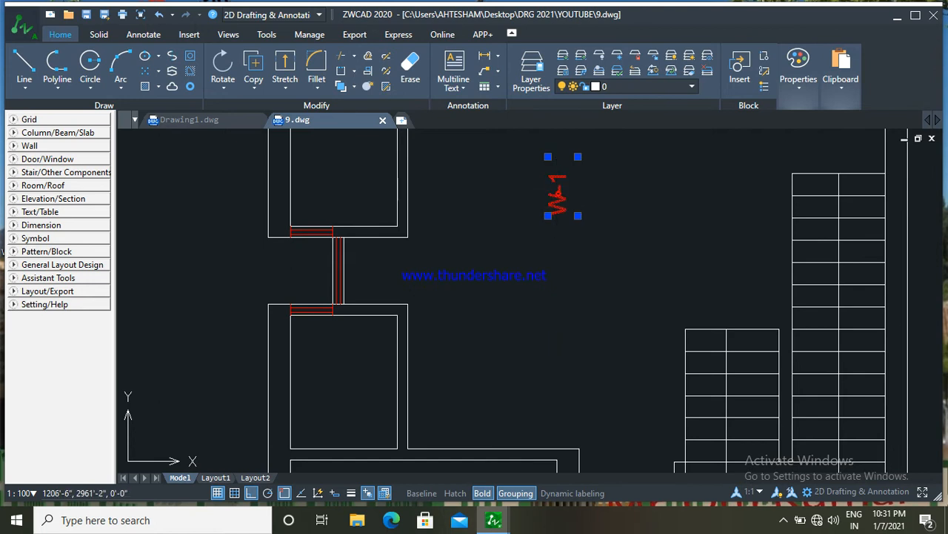
pyautogui.moveTo(559, 193); pyautogui.dragTo(326, 268)
pyautogui.scroll(3, 338, 264)
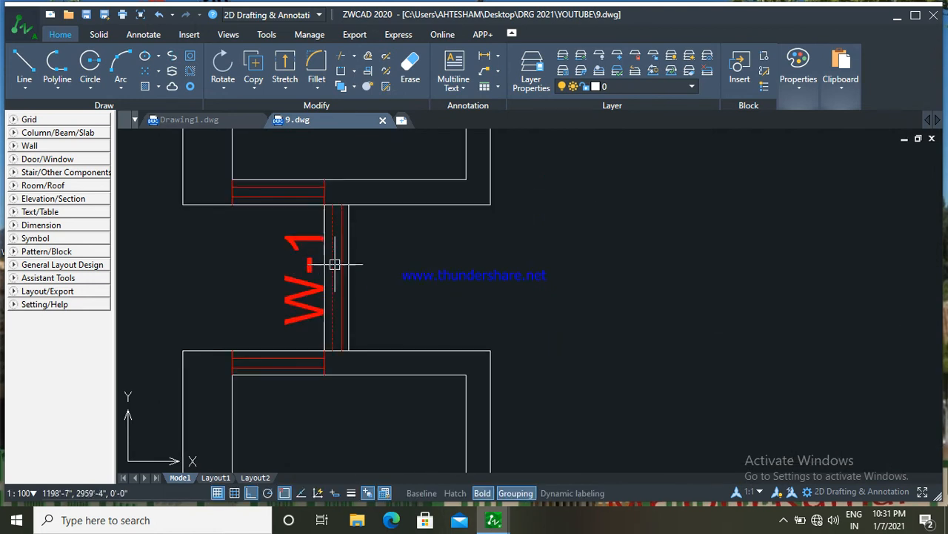
pyautogui.doubleClick(307, 280)
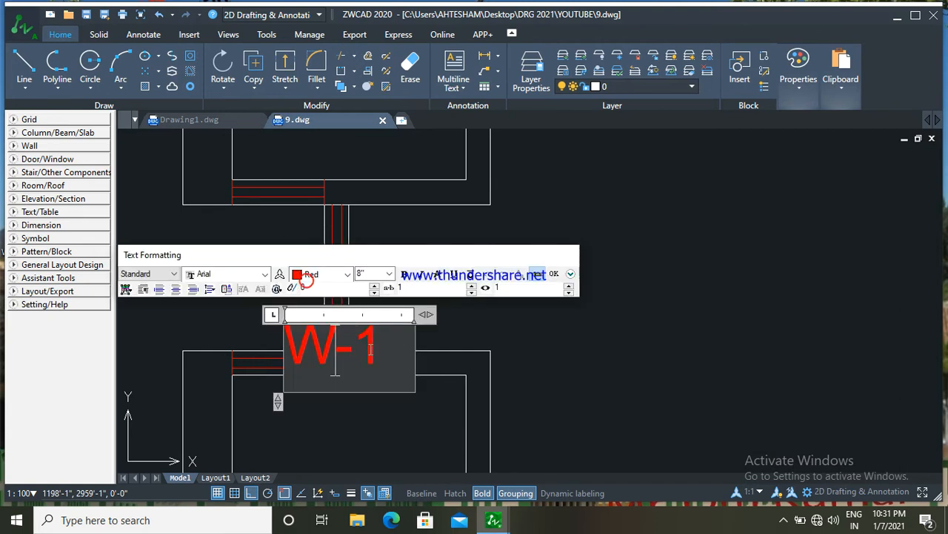
pyautogui.write('2')
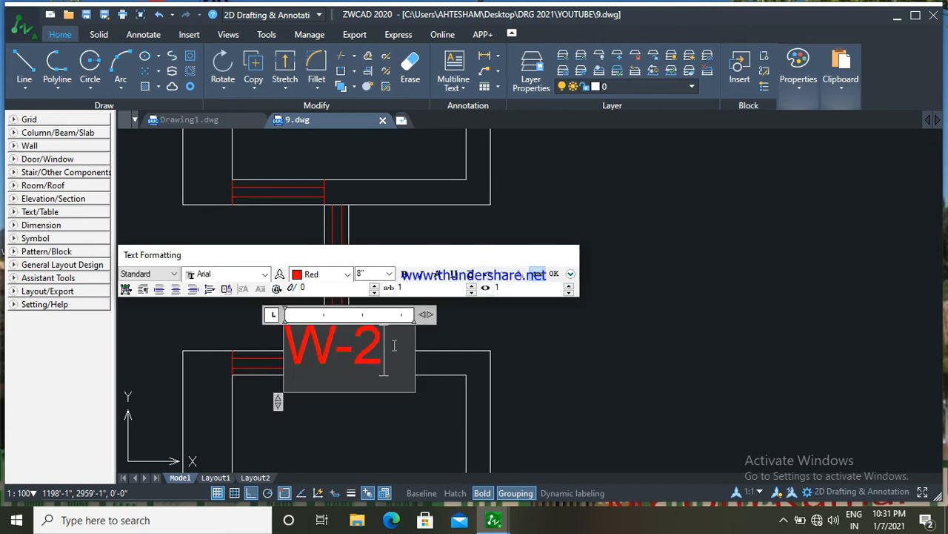
pyautogui.click(749, 368)
pyautogui.scroll(-3, 411, 266)
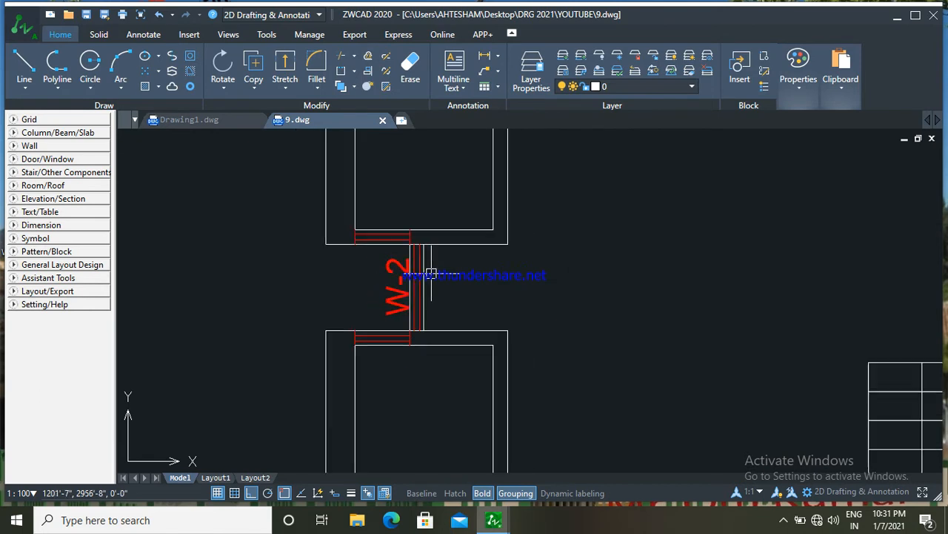
# Step: Copy the W-2 label to the empty area beside the rooms and rotate the copy 90 degrees so it lies horizontally upside down
pyautogui.scroll(1, 410, 274)
pyautogui.click(398, 269)
pyautogui.rightClick(398, 269)
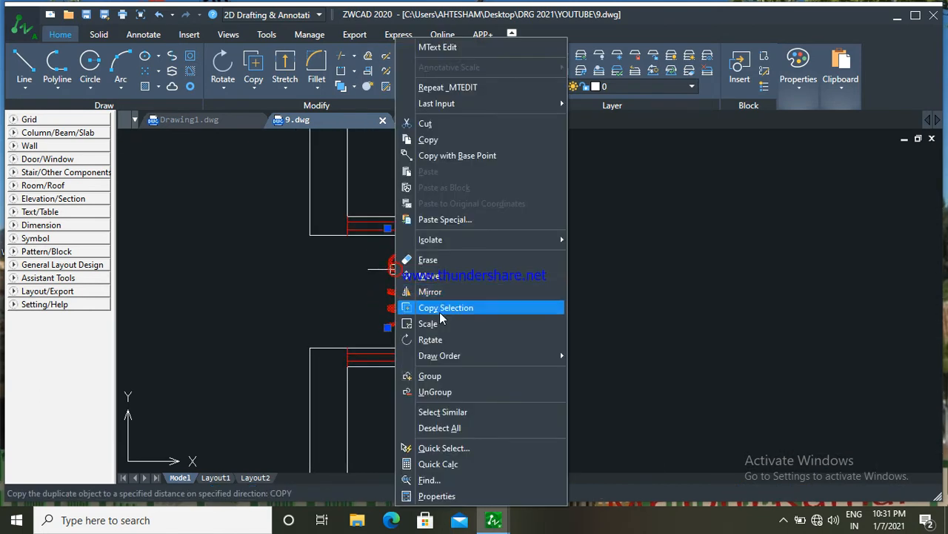
pyautogui.click(443, 307)
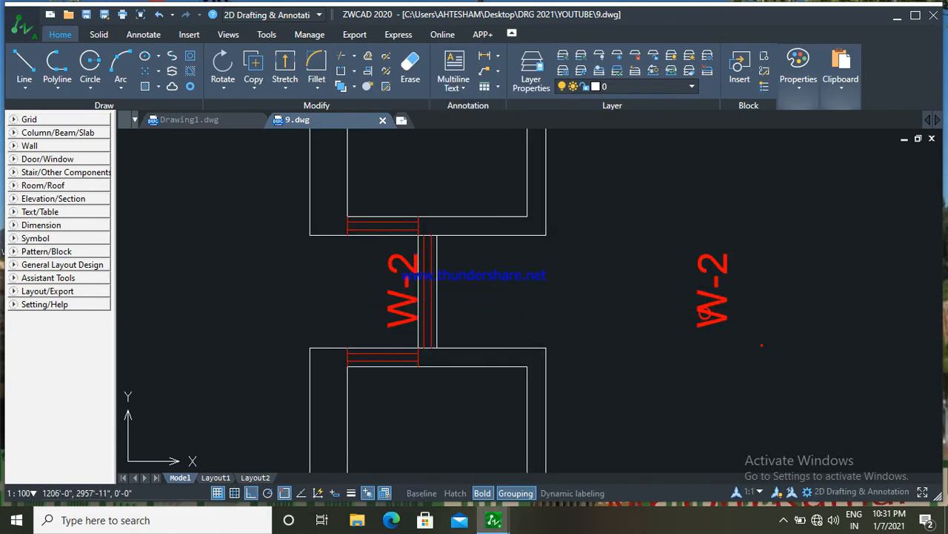
pyautogui.click(218, 64)
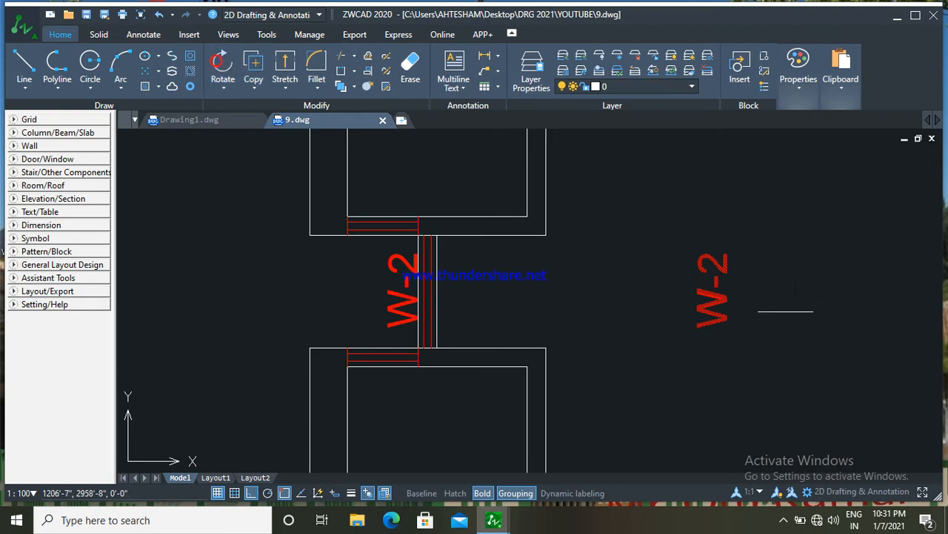
pyautogui.click(786, 312)
pyautogui.click(779, 223)
# Step: Change the copied label's text to V and move it onto the opening in the upper small room's bottom wall
pyautogui.click(738, 385)
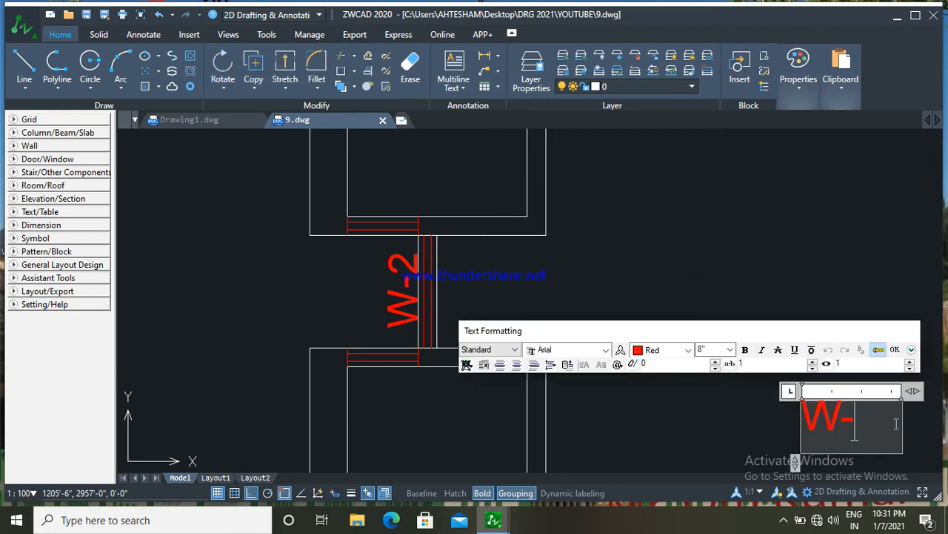
pyautogui.press('BackSpace')
pyautogui.press('BackSpace')
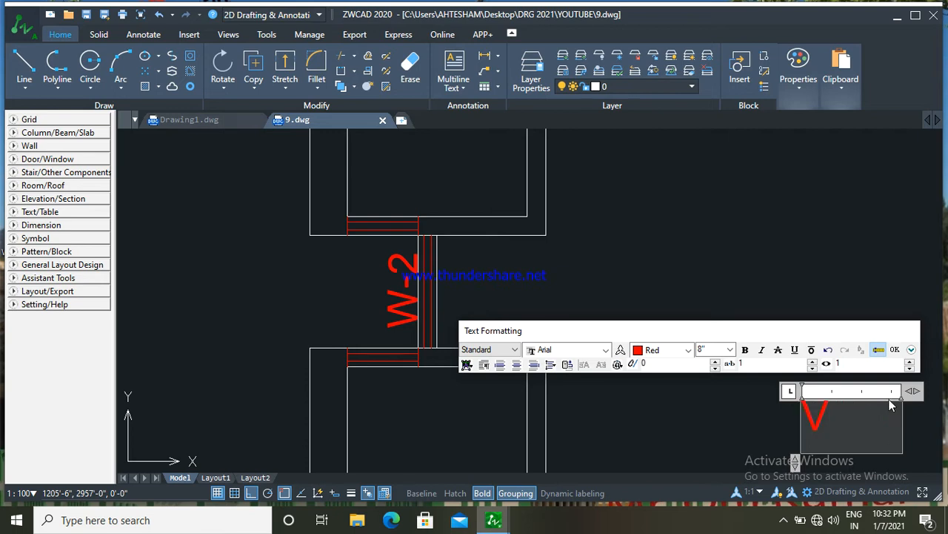
pyautogui.write('V')
pyautogui.click(768, 271)
pyautogui.click(791, 378)
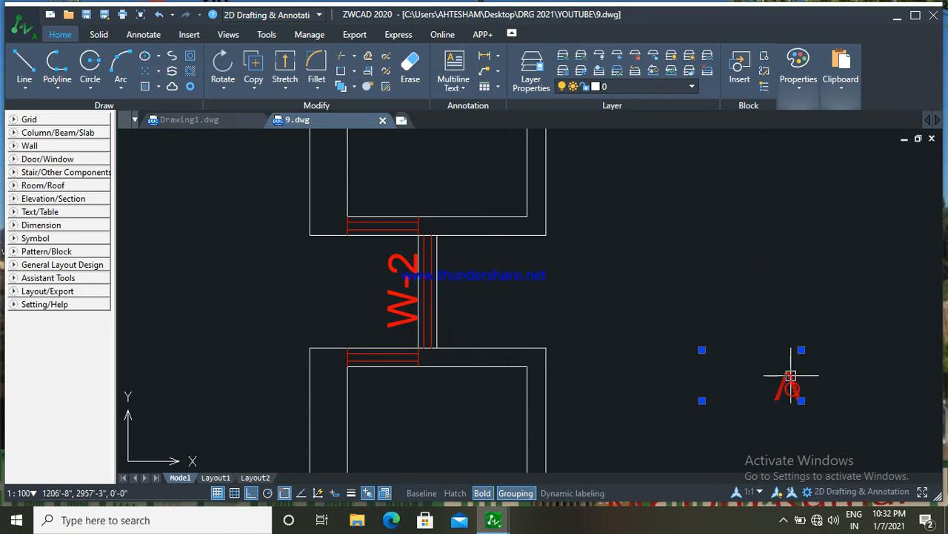
pyautogui.moveTo(791, 376)
pyautogui.mouseDown()
pyautogui.moveTo(639, 296)
pyautogui.moveTo(377, 223)
pyautogui.mouseUp()
pyautogui.scroll(1, 377, 229)
# Step: Copy the V label from the upper opening down into the lower small room
pyautogui.rightClick(380, 231)
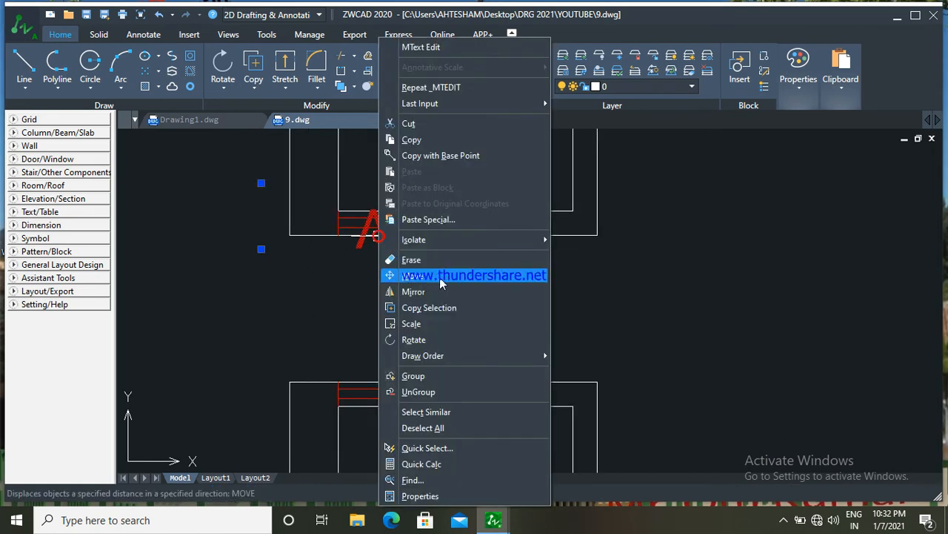
pyautogui.click(429, 307)
pyautogui.moveTo(374, 359); pyautogui.dragTo(380, 248, button='middle')
pyautogui.scroll(1, 380, 248)
pyautogui.click(389, 353)
pyautogui.press('Escape')
# Step: Rotate the lower V label 180 degrees so it is upright and move it onto the opening in the lower room's top wall
pyautogui.click(427, 397)
pyautogui.click(370, 337)
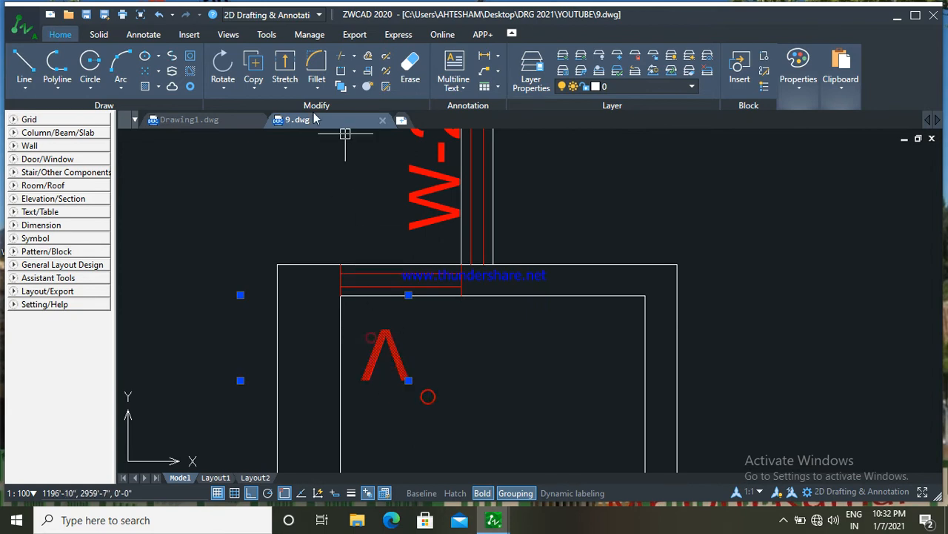
pyautogui.click(222, 68)
pyautogui.click(426, 332)
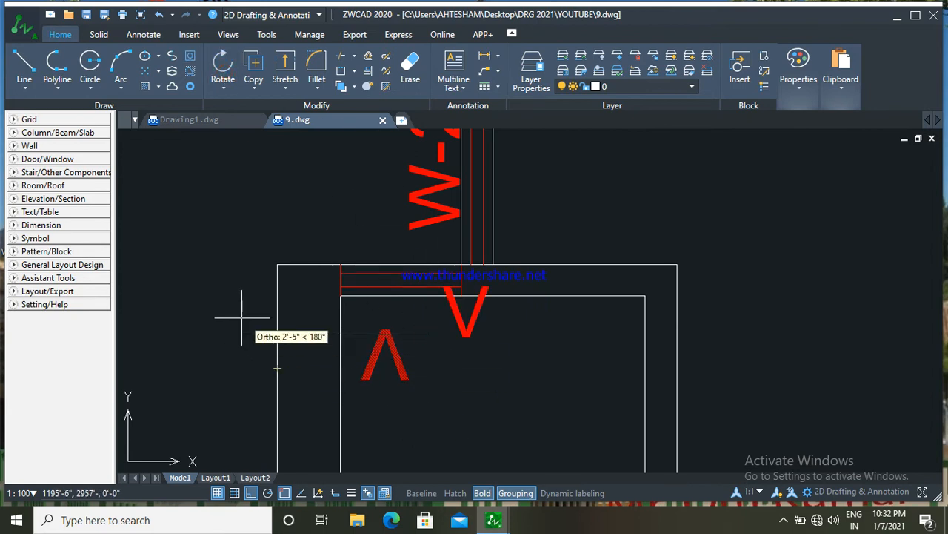
pyautogui.press('Escape')
pyautogui.click(464, 324)
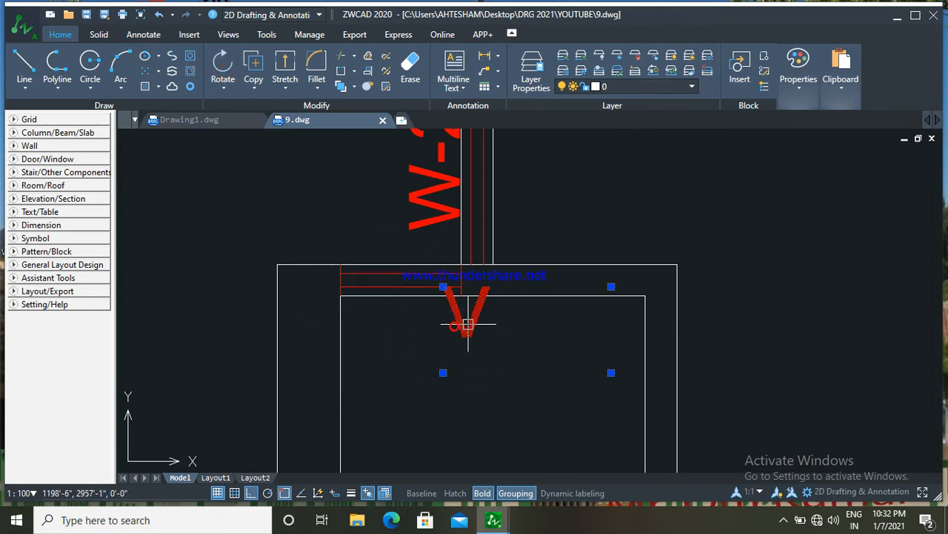
pyautogui.moveTo(468, 323)
pyautogui.mouseDown()
pyautogui.moveTo(381, 271)
pyautogui.moveTo(395, 281)
pyautogui.mouseUp()
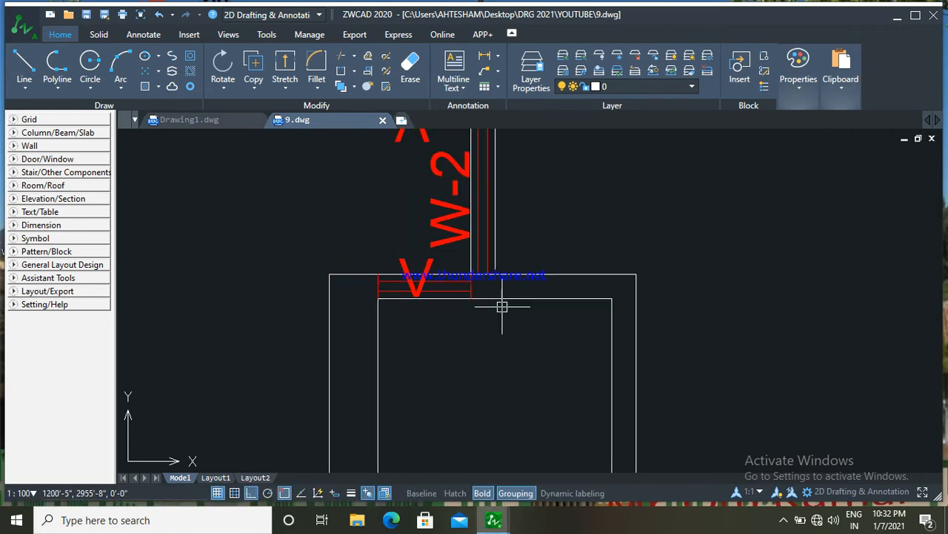
# Step: Offset the upper-left room's right wall line into the room to mark a door opening in its bottom wall
pyautogui.scroll(-5, 497, 364)
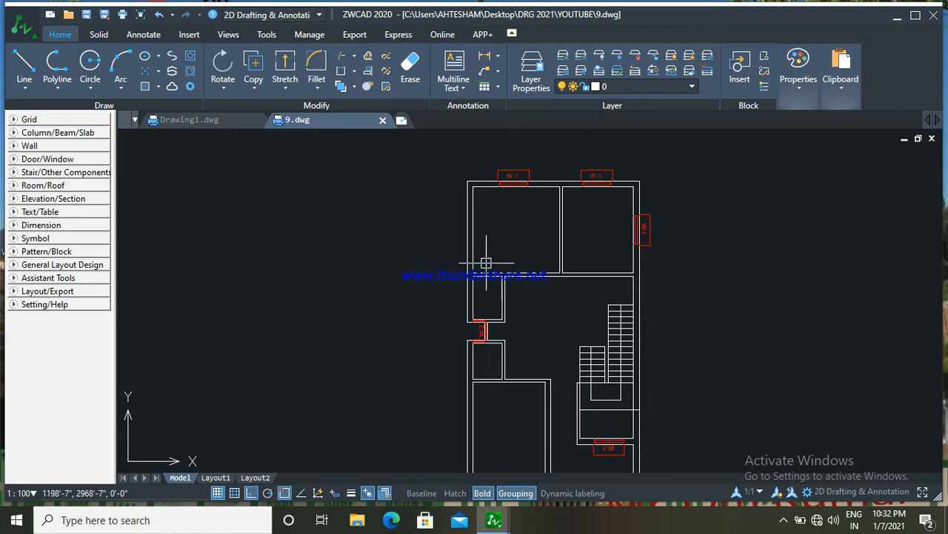
pyautogui.scroll(4, 504, 275)
pyautogui.moveTo(504, 264); pyautogui.dragTo(504, 280, button='middle')
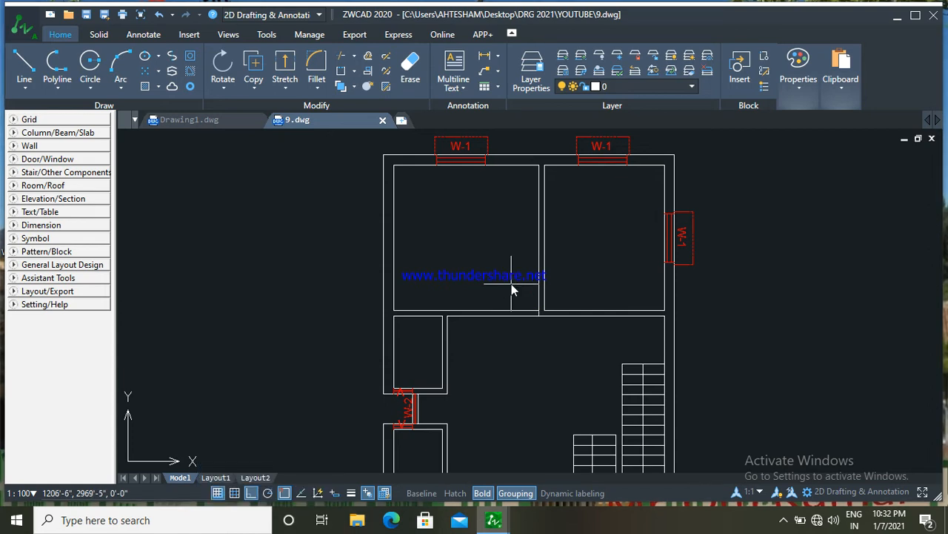
pyautogui.press('Return')
pyautogui.scroll(1, 544, 289)
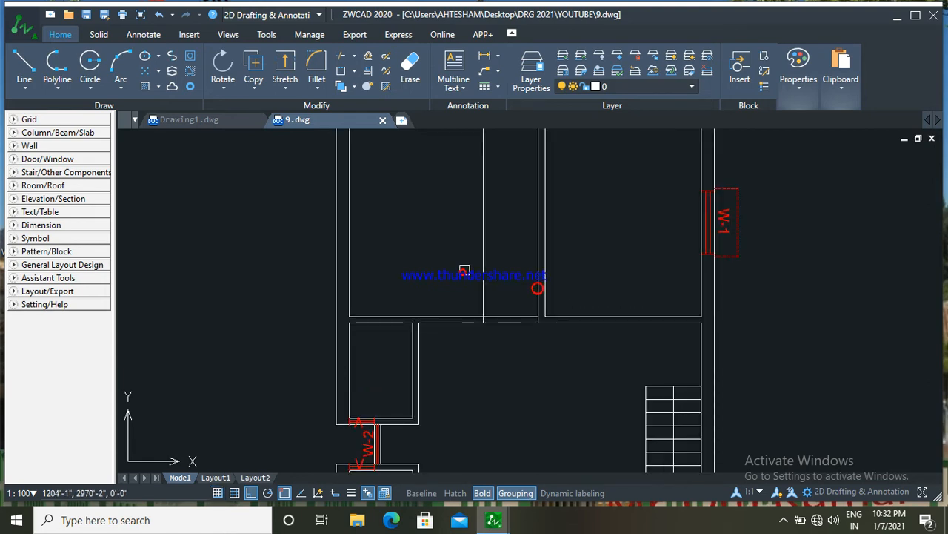
# Step: Trim the upper-left room's bottom wall lines beside the partition to cut the door opening
pyautogui.write('tr')
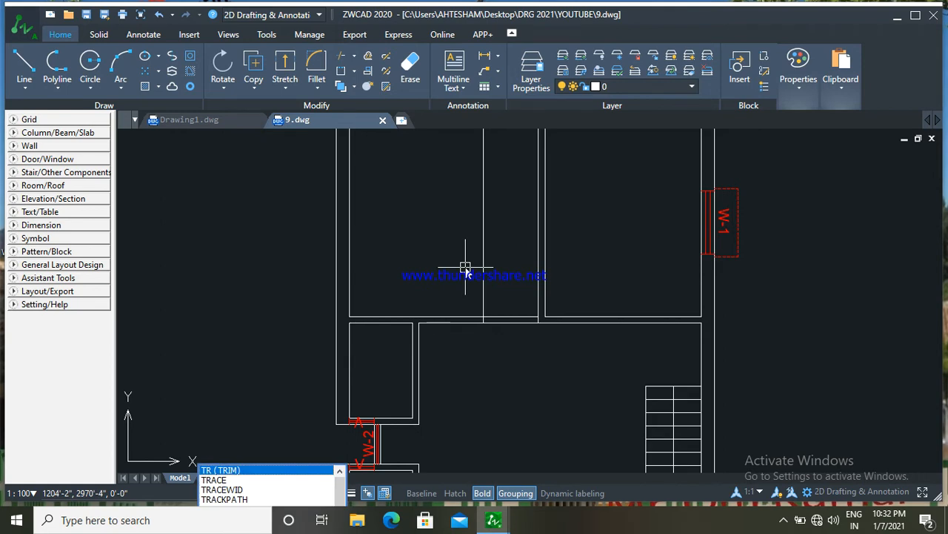
pyautogui.press('Return')
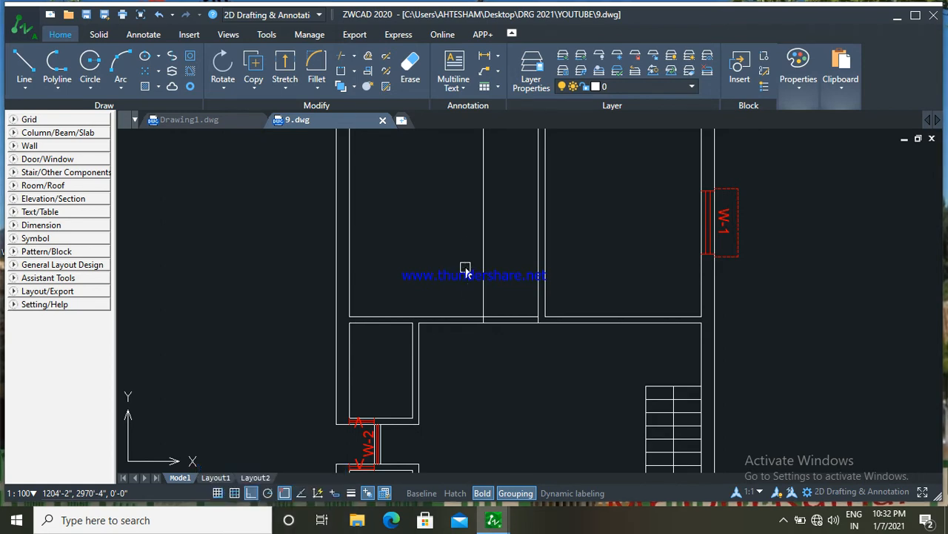
pyautogui.moveTo(506, 281); pyautogui.dragTo(512, 356)
pyautogui.click(521, 303)
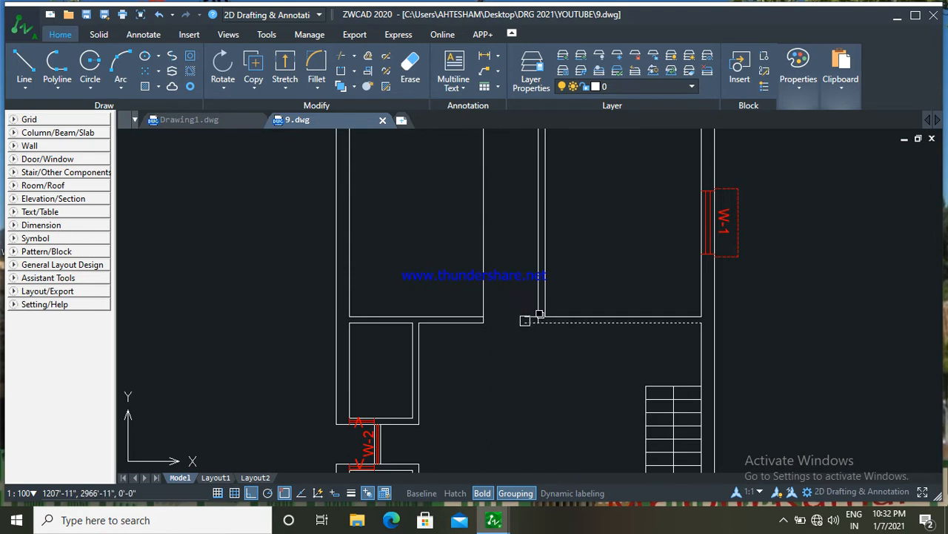
pyautogui.press('Escape')
# Step: Remove the leftover wall stubs beside the partition and trim the offset line to the wall thickness as the door jamb
pyautogui.write('tr')
pyautogui.press('Return')
pyautogui.scroll(3, 525, 326)
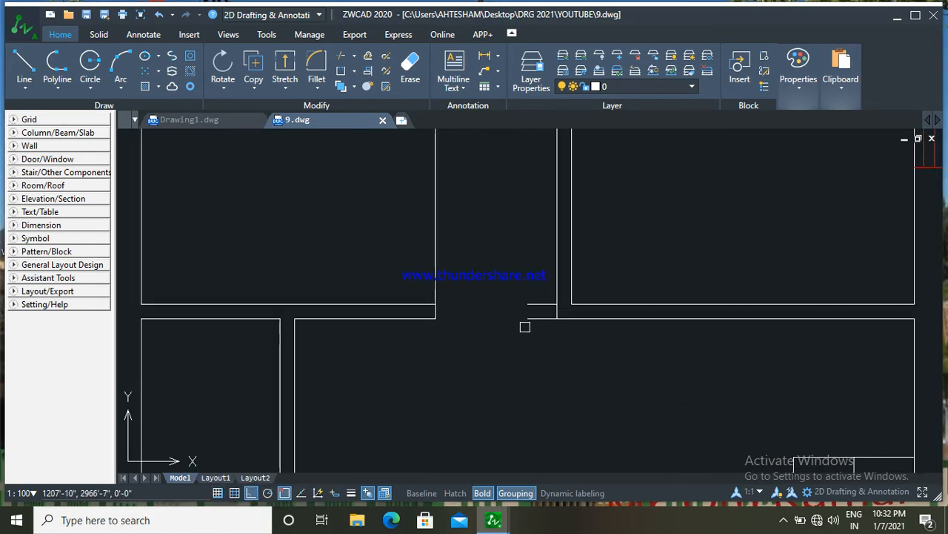
pyautogui.moveTo(536, 330); pyautogui.dragTo(535, 315)
pyautogui.press('Escape')
pyautogui.click(531, 301)
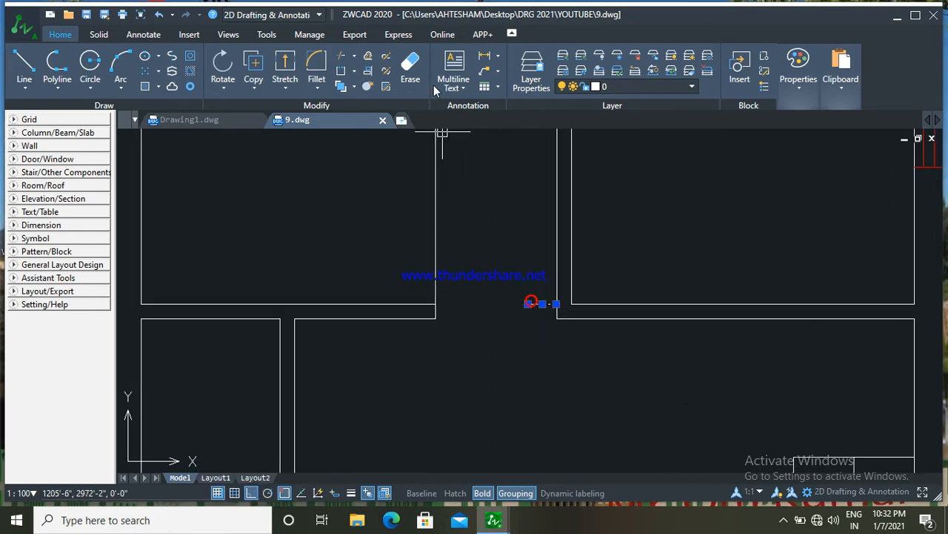
pyautogui.press('Delete')
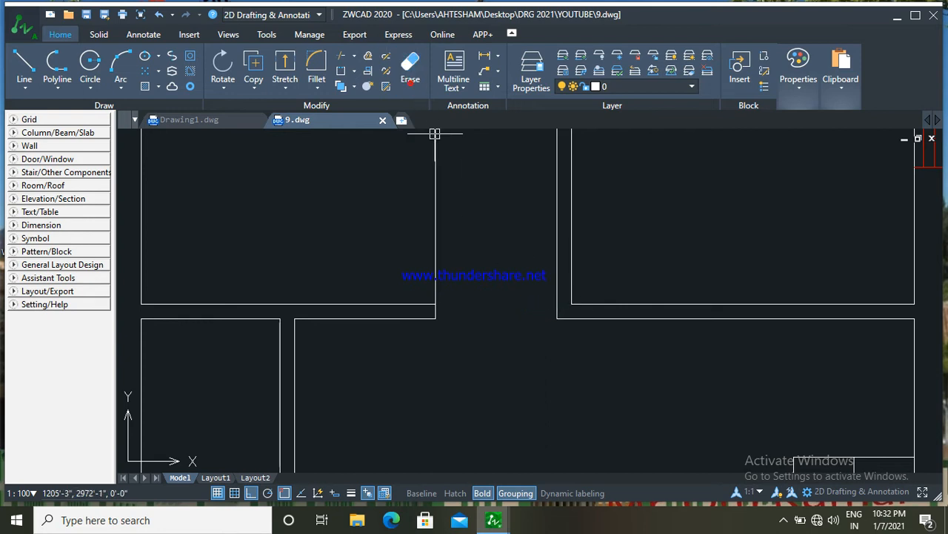
pyautogui.scroll(-4, 478, 257)
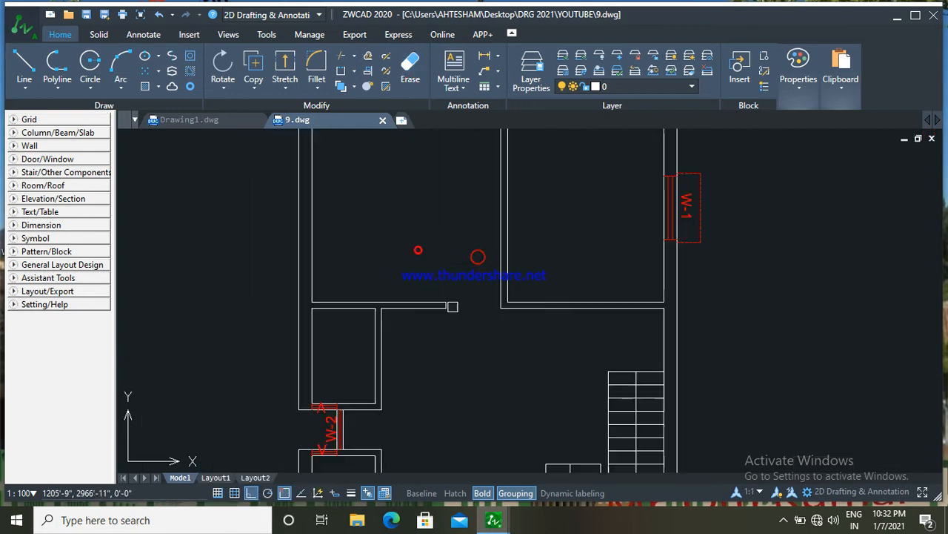
pyautogui.scroll(4, 455, 329)
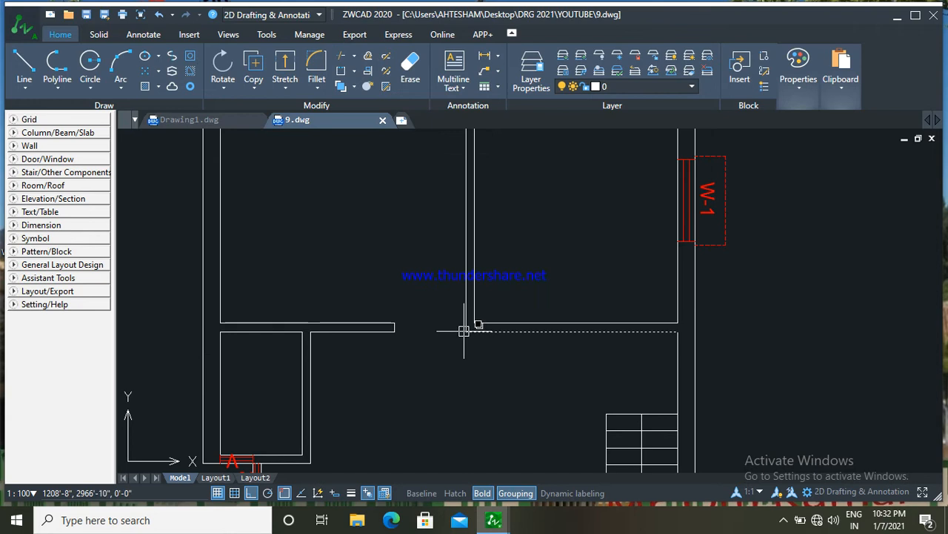
# Step: Extend the partition's right face down through the bottom wall and offset it into the upper-right room to mark a door opening
pyautogui.write('ex')
pyautogui.press('Return')
pyautogui.press('Escape')
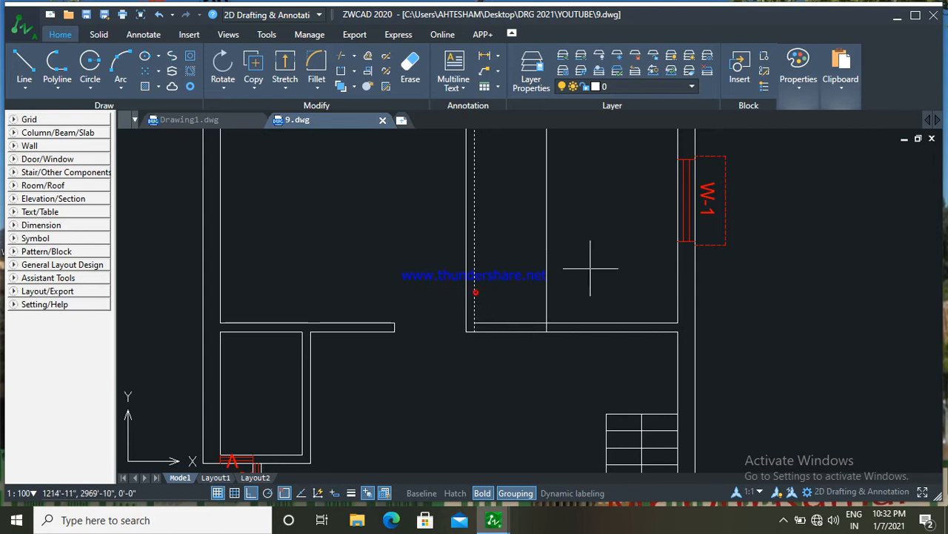
pyautogui.scroll(-3, 572, 281)
# Step: Trim the upper-right room's bottom wall between the partition and the offset line, leaving a jamb at the wall end
pyautogui.press('Return')
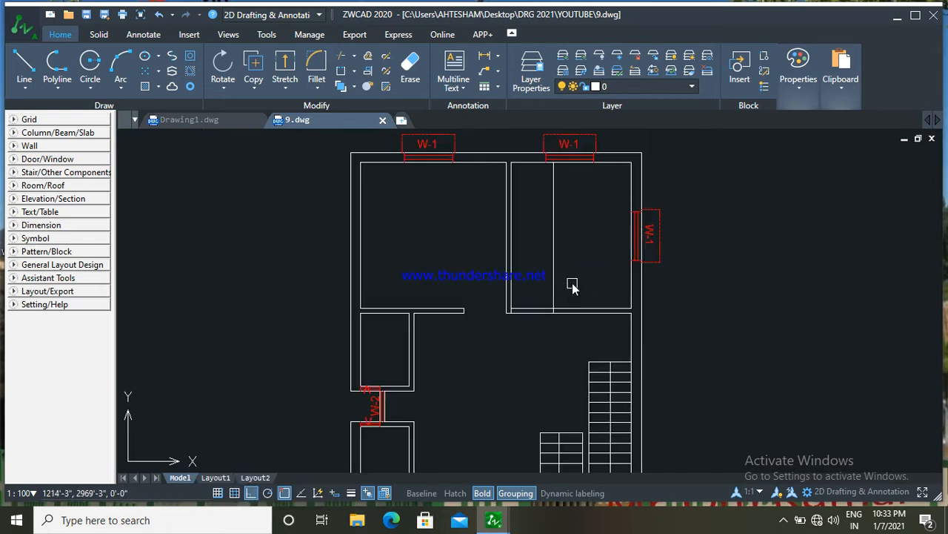
pyautogui.scroll(2, 529, 305)
pyautogui.click(536, 342)
pyautogui.click(538, 283)
pyautogui.click(555, 273)
pyautogui.click(621, 264)
pyautogui.scroll(-4, 619, 303)
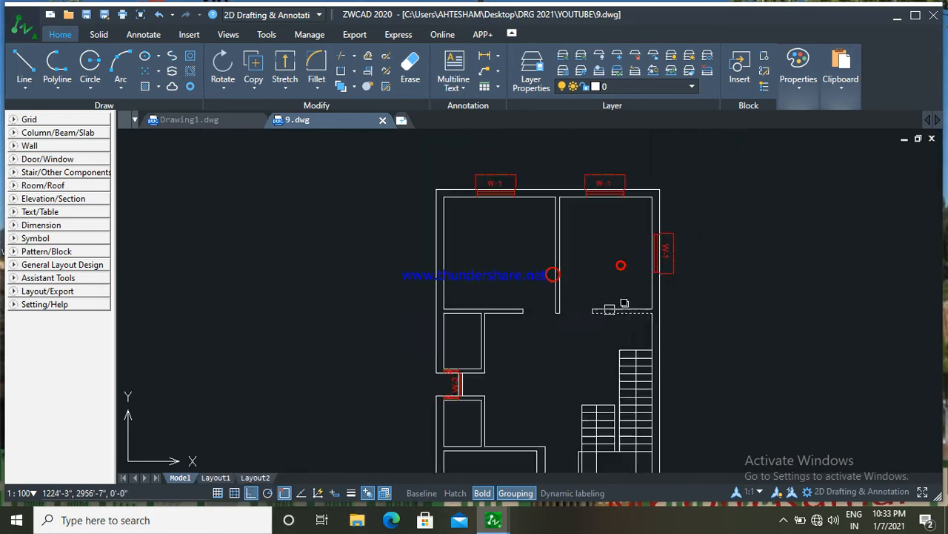
# Step: Draw a short line across the upper small room's bottom wall, aligned with the right face of the W-2 window wall
pyautogui.moveTo(596, 336); pyautogui.dragTo(506, 275, button='middle')
pyautogui.scroll(2, 501, 276)
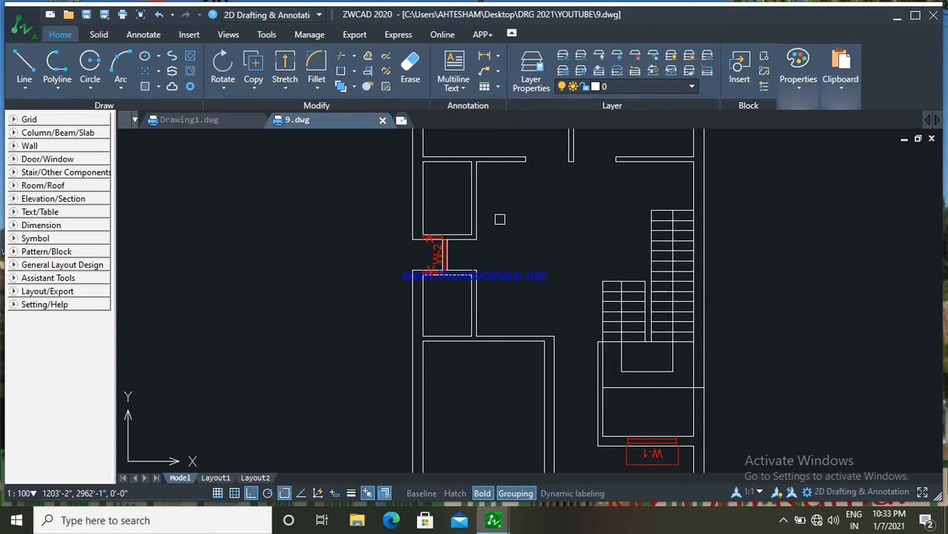
pyautogui.scroll(4, 473, 246)
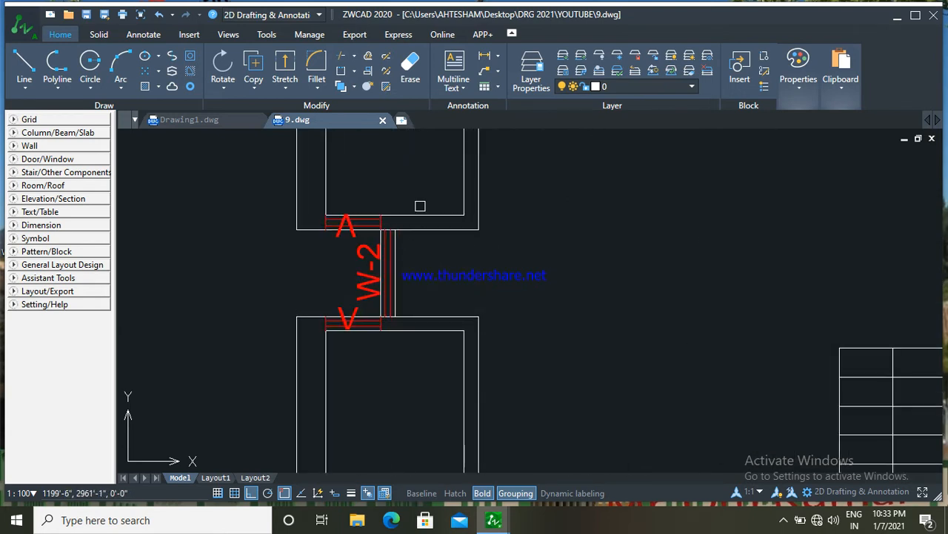
pyautogui.scroll(1, 406, 234)
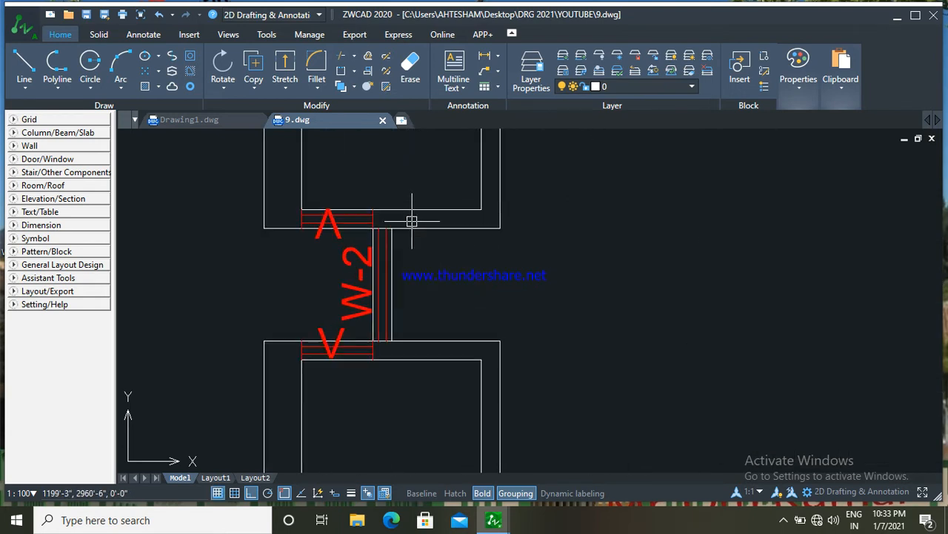
pyautogui.click(21, 61)
pyautogui.scroll(3, 440, 216)
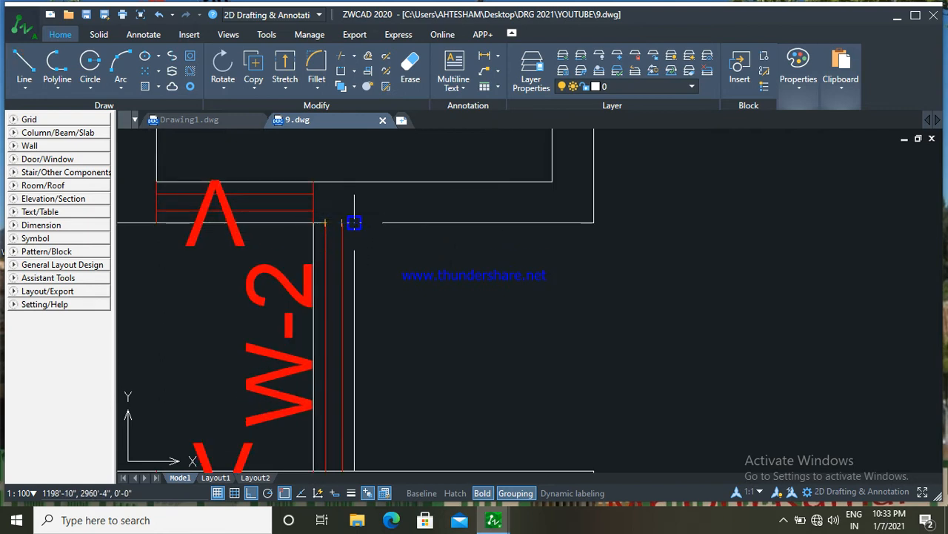
pyautogui.press('Escape')
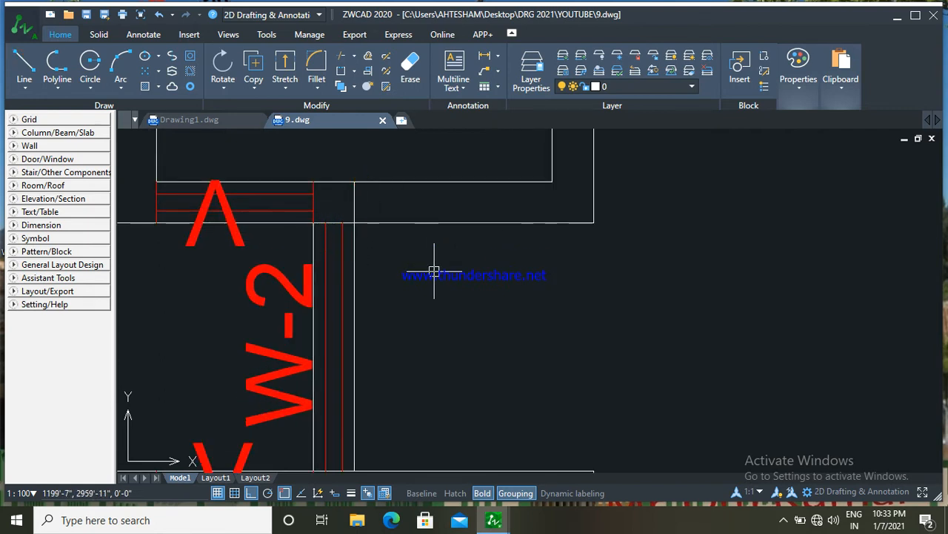
# Step: Try to offset the short line across the upper small room's bottom wall towards the wall's right end
pyautogui.write('o')
pyautogui.press('Return')
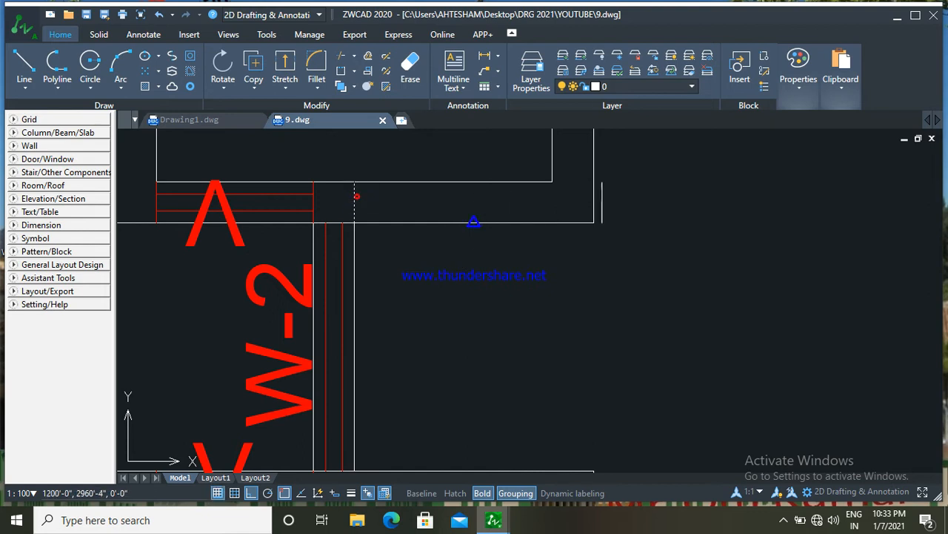
pyautogui.scroll(-3, 593, 307)
pyautogui.scroll(3, 600, 298)
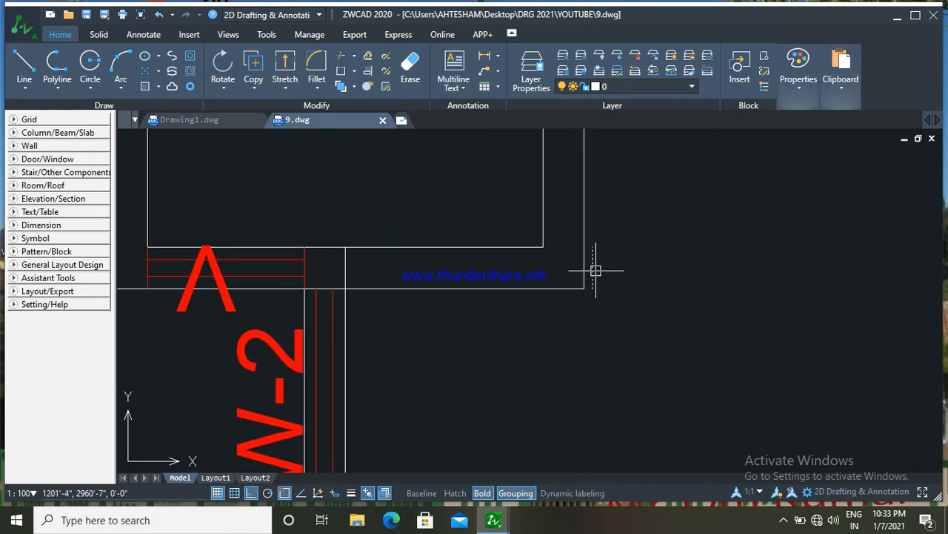
pyautogui.click(419, 77)
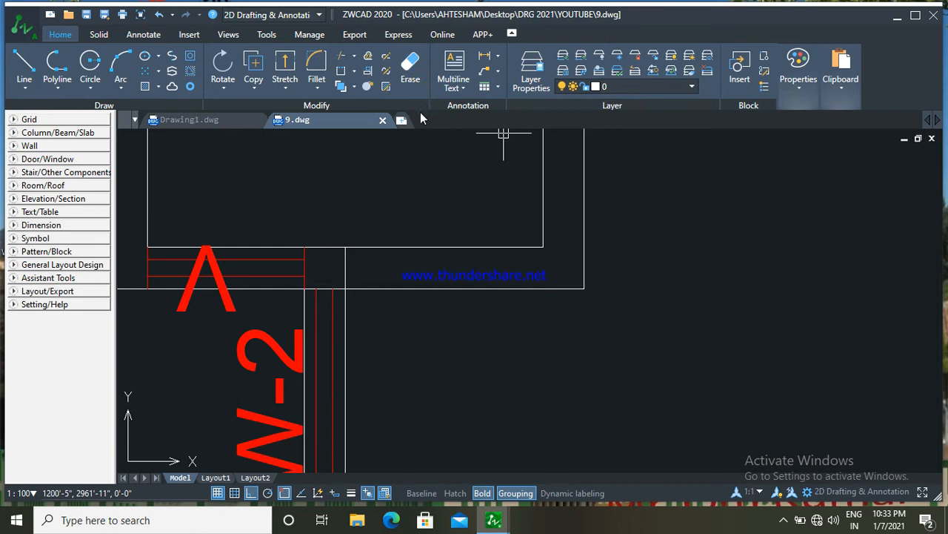
# Step: Measure the upper small room's inner width along its top wall with a linear dimension
pyautogui.scroll(-5, 402, 203)
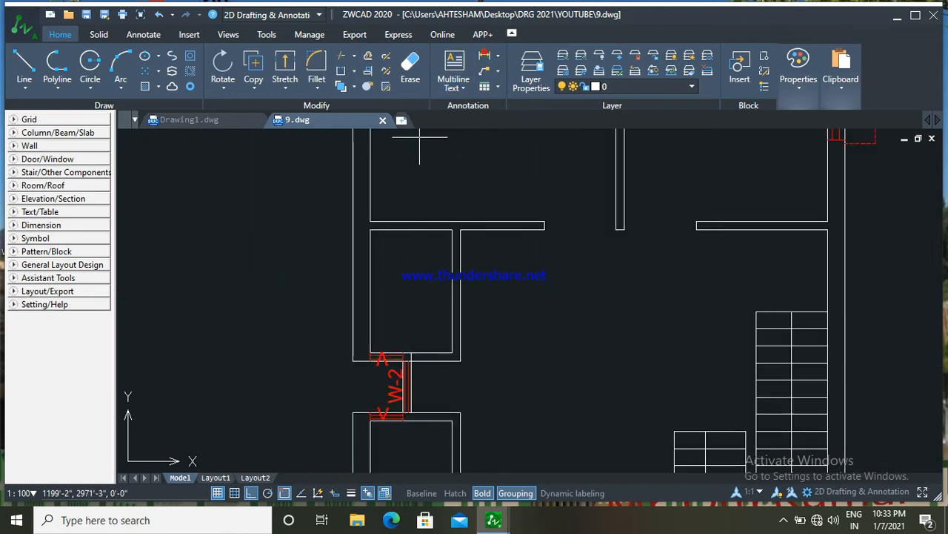
pyautogui.scroll(3, 390, 235)
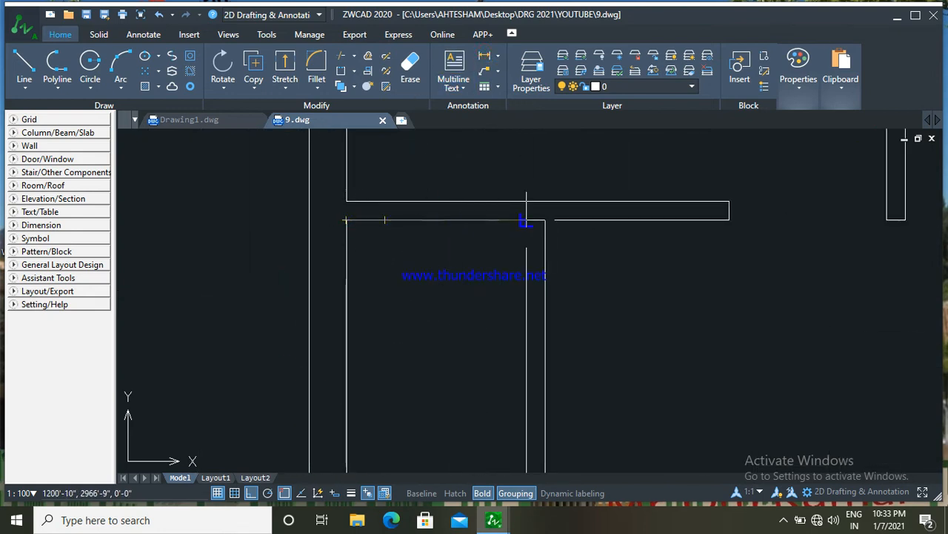
pyautogui.click(526, 219)
pyautogui.press('Escape')
pyautogui.scroll(-3, 480, 315)
pyautogui.moveTo(455, 341); pyautogui.dragTo(458, 305, button='middle')
pyautogui.scroll(2, 458, 305)
# Step: Measure the distance from the short line in the upper small room's bottom wall to the room's inner right corner
pyautogui.rightClick(452, 265)
pyautogui.click(494, 276)
pyautogui.scroll(2, 474, 346)
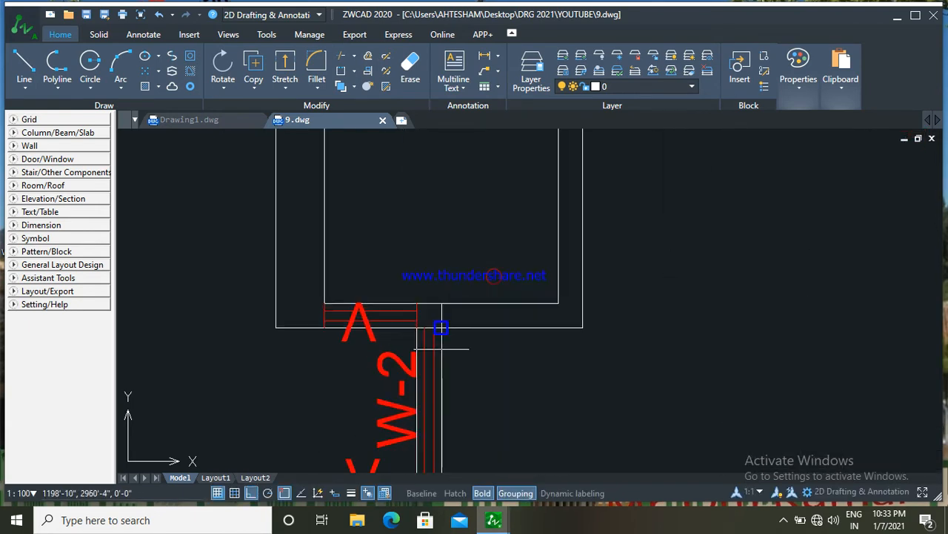
pyautogui.click(441, 326)
pyautogui.click(558, 302)
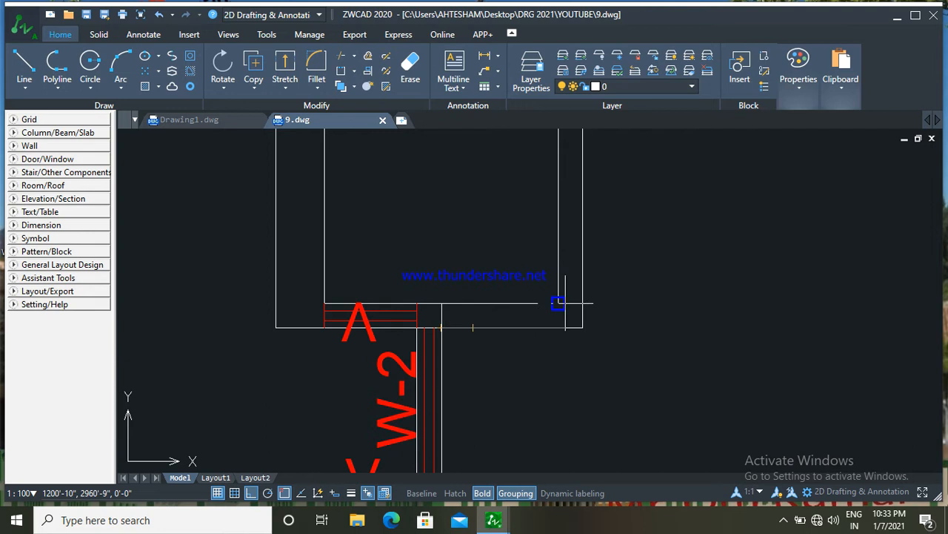
pyautogui.click(558, 360)
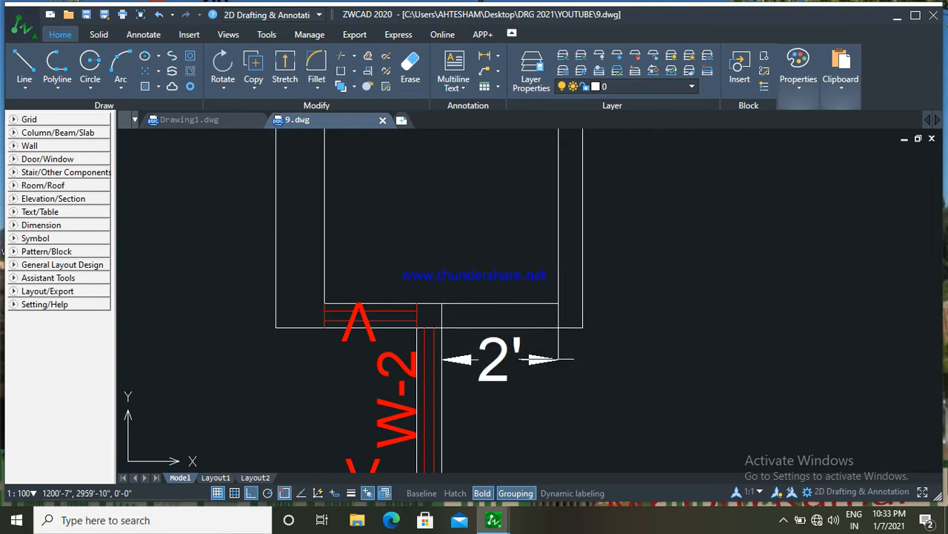
pyautogui.scroll(-3, 549, 333)
# Step: Move both right wall lines of the upper and lower small rooms slightly to the right, widening the two rooms
pyautogui.scroll(2, 540, 318)
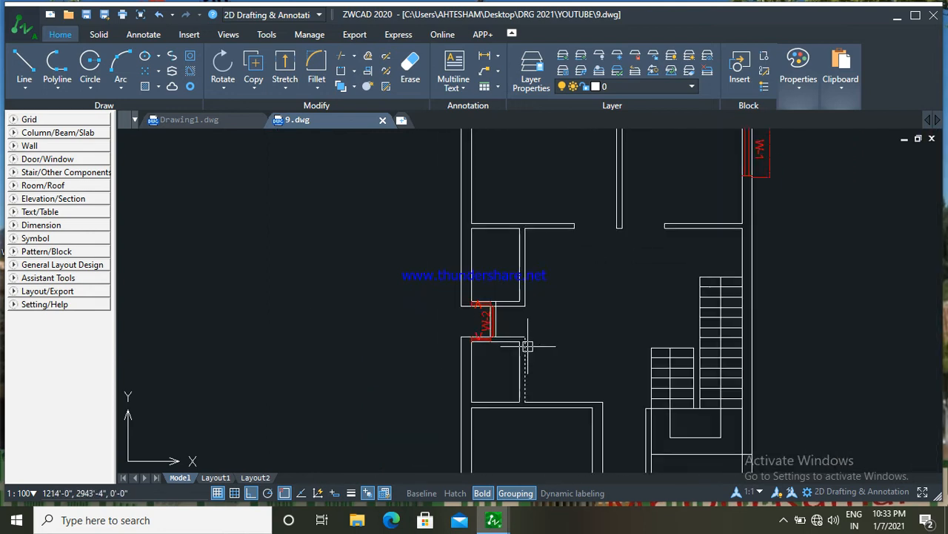
pyautogui.scroll(2, 527, 346)
pyautogui.click(533, 372)
pyautogui.click(508, 363)
pyautogui.click(525, 192)
pyautogui.click(541, 215)
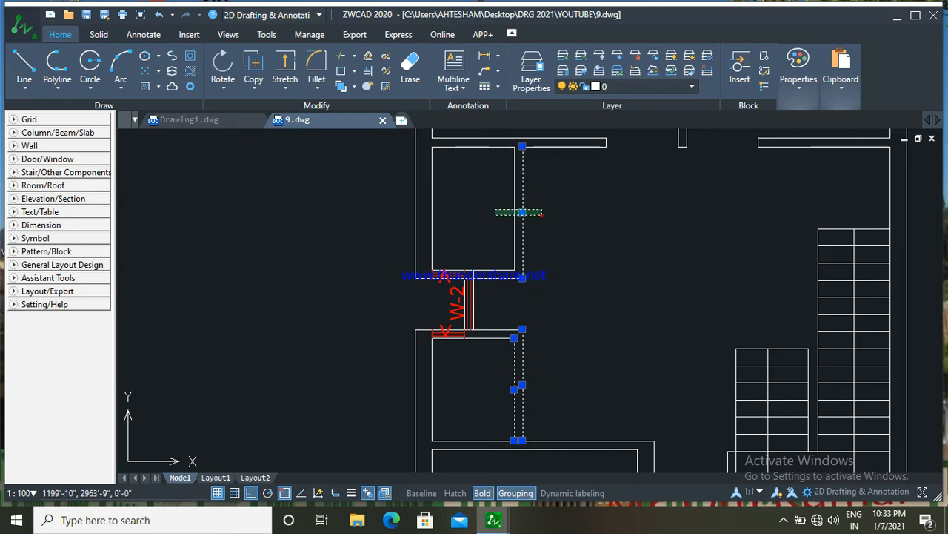
pyautogui.click(461, 196)
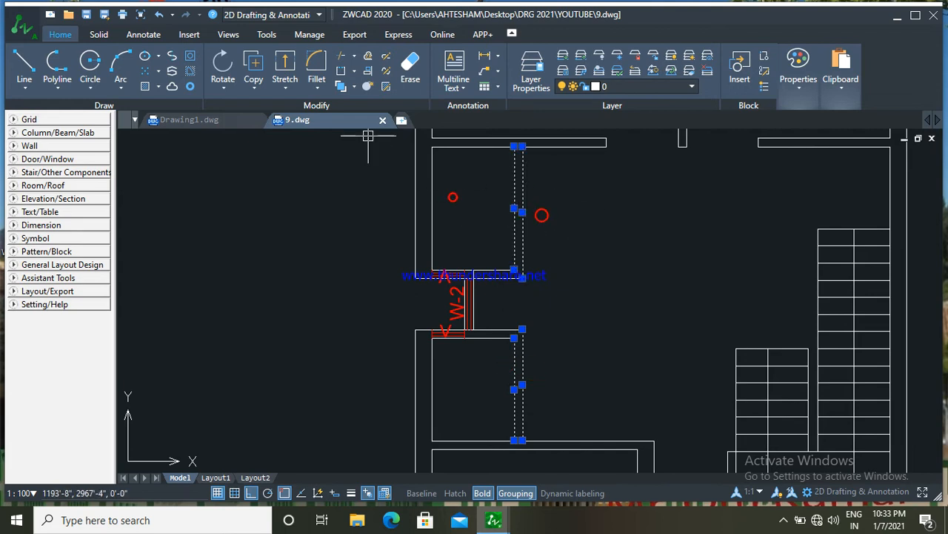
pyautogui.click(225, 85)
pyautogui.click(254, 106)
pyautogui.click(550, 274)
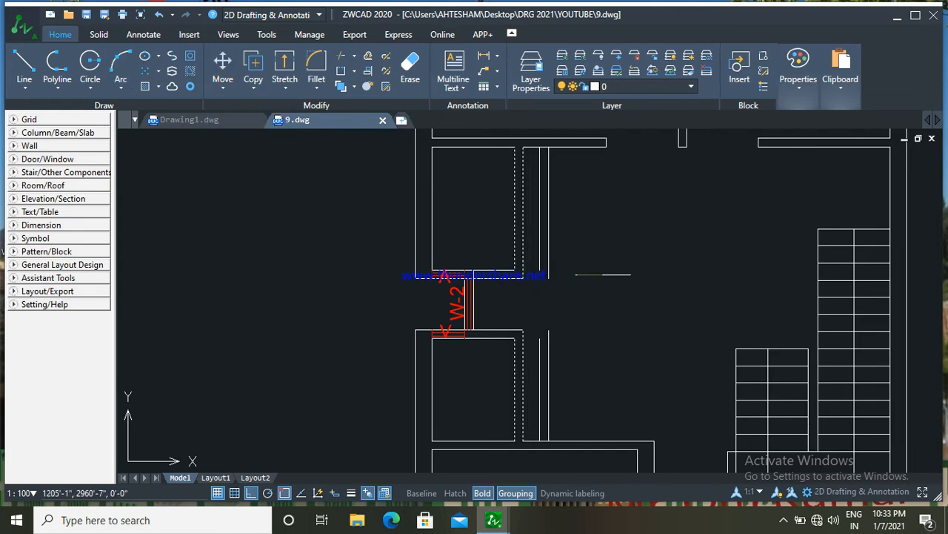
# Step: Extend the facing horizontal wall lines of the upper and lower small rooms to their moved right walls
pyautogui.press('Escape')
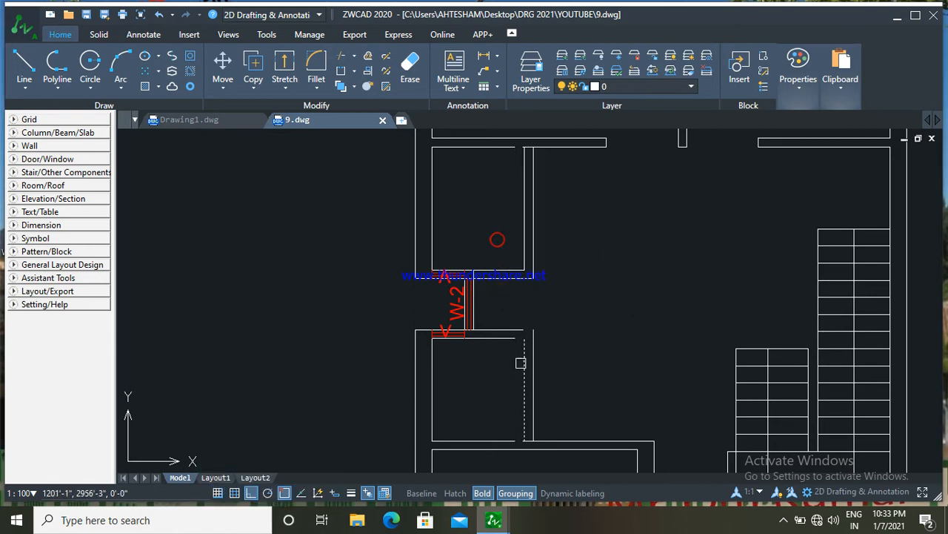
pyautogui.scroll(-1, 556, 348)
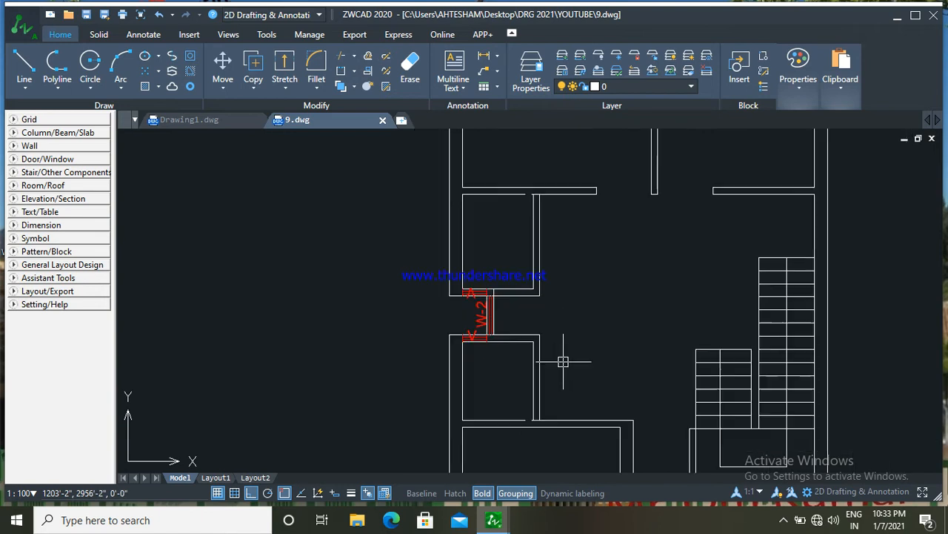
pyautogui.write('ex')
pyautogui.press('Return')
pyautogui.scroll(3, 519, 431)
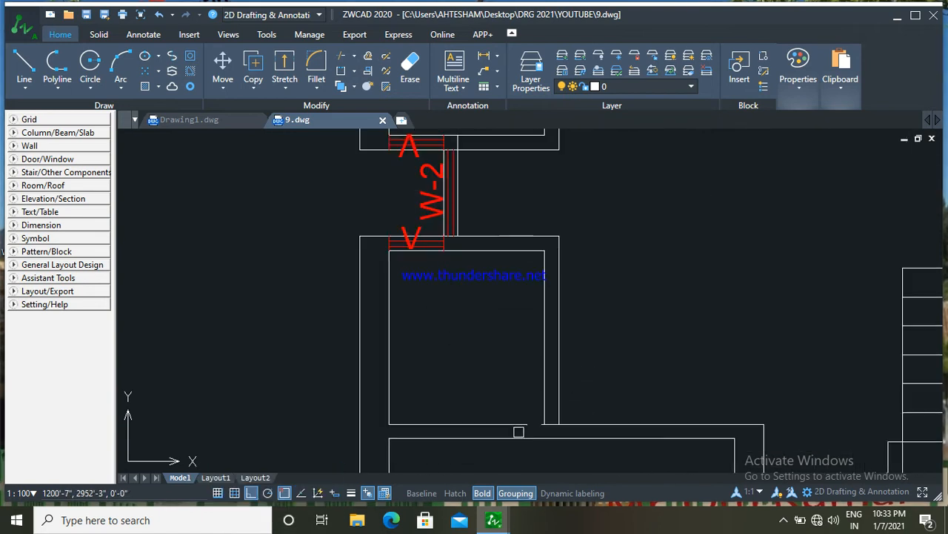
pyautogui.scroll(-3, 593, 374)
pyautogui.scroll(3, 553, 307)
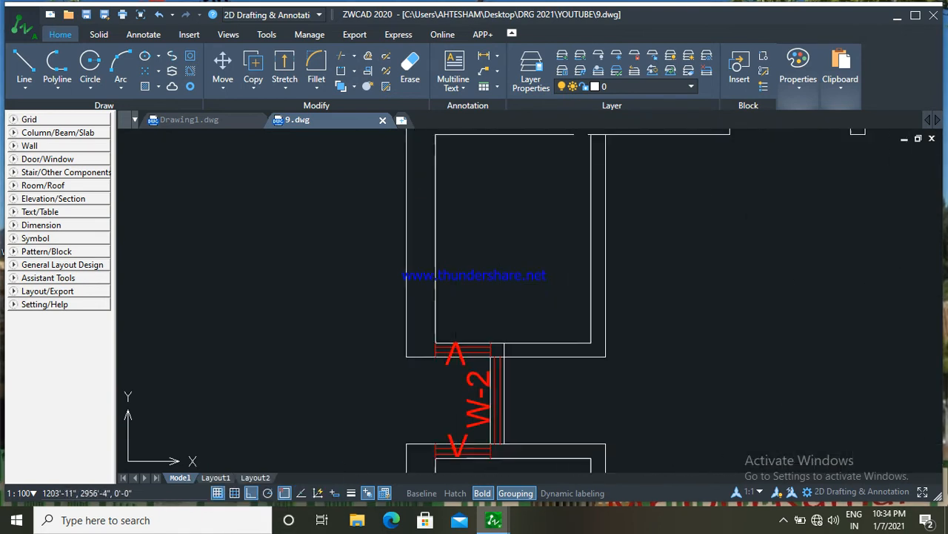
pyautogui.press('Escape')
pyautogui.moveTo(527, 297); pyautogui.dragTo(529, 269, button='middle')
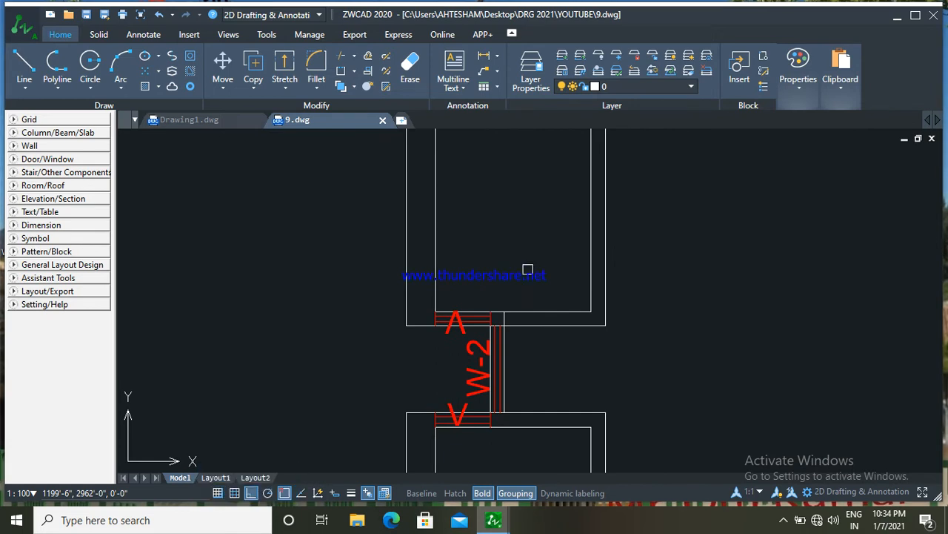
# Step: Offset the wall line beside window W-2 onto the small rooms' inner right wall line and extend it across the upper room's bottom wall
pyautogui.click(506, 355)
pyautogui.click(563, 355)
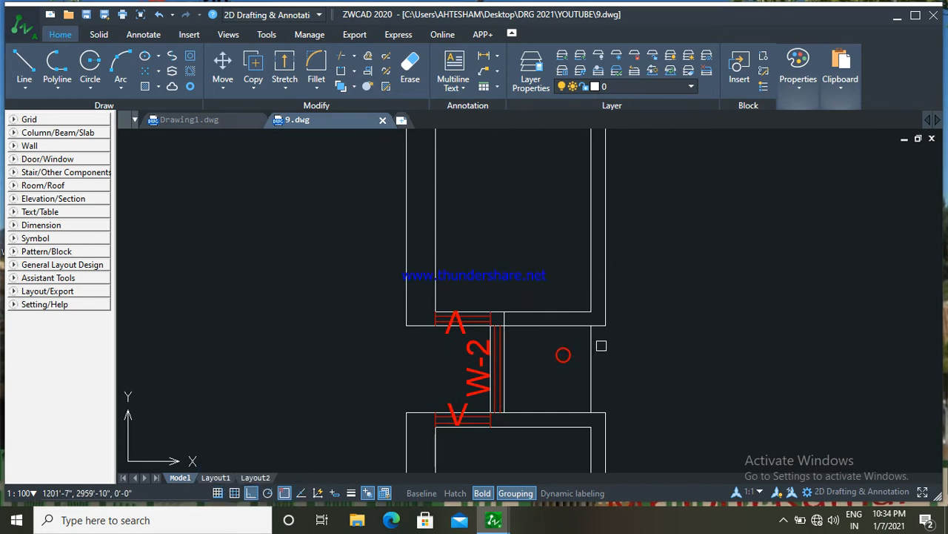
pyautogui.press('Escape')
pyautogui.scroll(1, 601, 345)
pyautogui.write('ex')
pyautogui.press('space')
pyautogui.press('space')
pyautogui.click(588, 352)
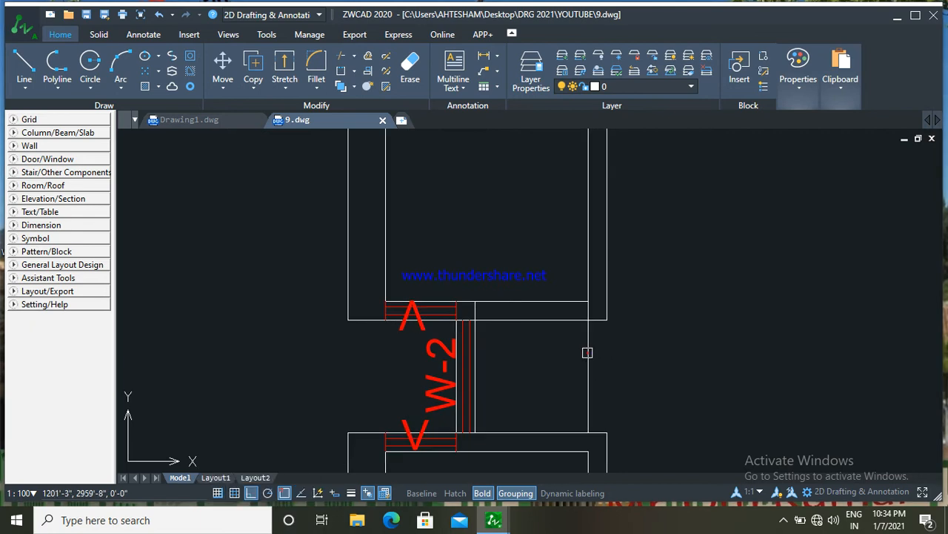
# Step: Trim the door opening out of the upper small room's bottom wall and remove the remaining line between the two rooms
pyautogui.press('Escape')
pyautogui.write('tr')
pyautogui.press('space')
pyautogui.press('space')
pyautogui.click(561, 342)
pyautogui.click(530, 259)
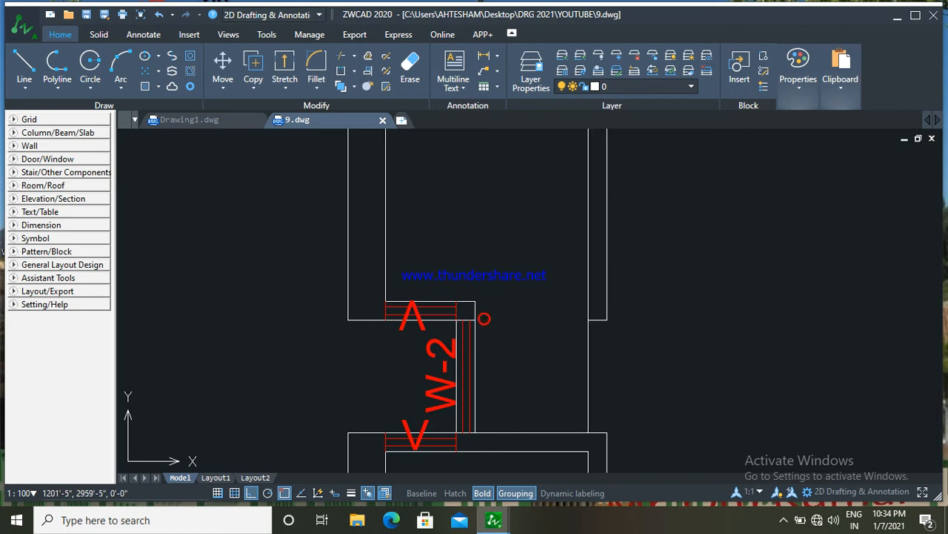
pyautogui.click(591, 367)
# Step: Extend the lower small room's inner right wall line and the line beside window W-2 across the room's top wall
pyautogui.scroll(-4, 573, 368)
pyautogui.scroll(1, 557, 303)
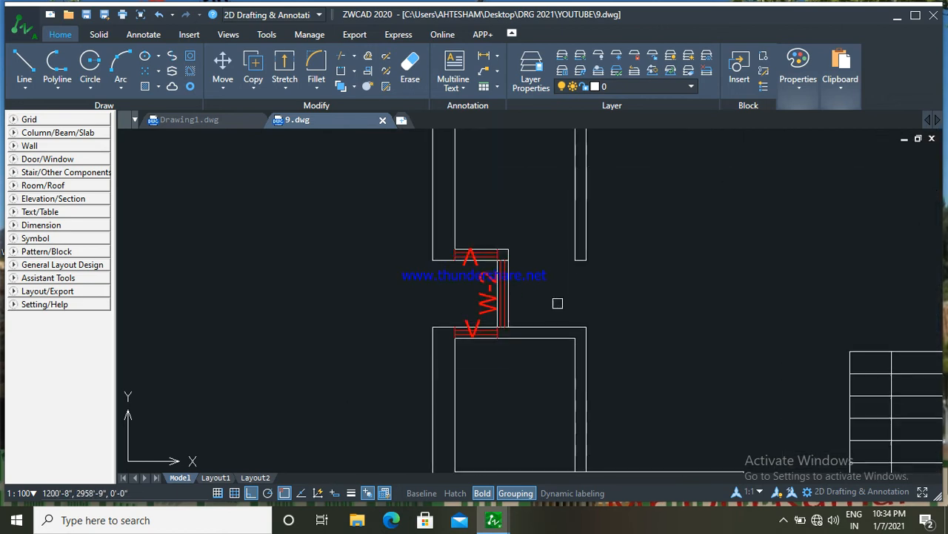
pyautogui.write('ex')
pyautogui.press('space')
pyautogui.press('space')
pyautogui.click(574, 357)
pyautogui.press('Escape')
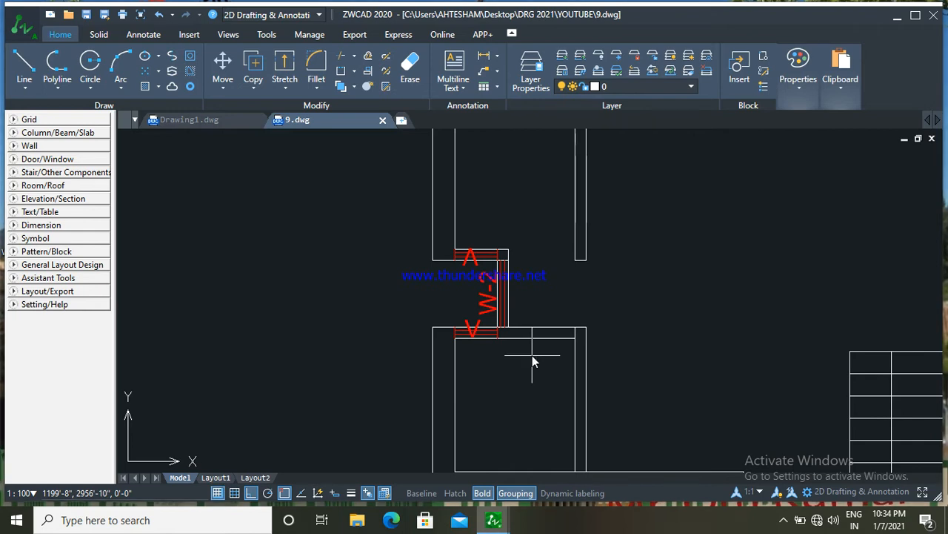
pyautogui.press('space')
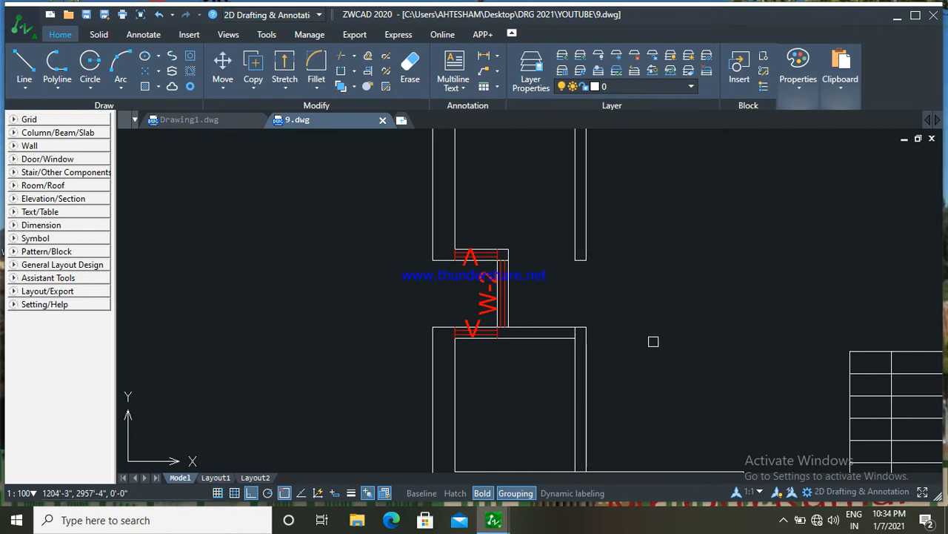
pyautogui.click(478, 362)
pyautogui.press('Escape')
# Step: Trim the door opening out of the lower small room's top wall and clear the leftover line pieces beside window W-2
pyautogui.scroll(1, 524, 349)
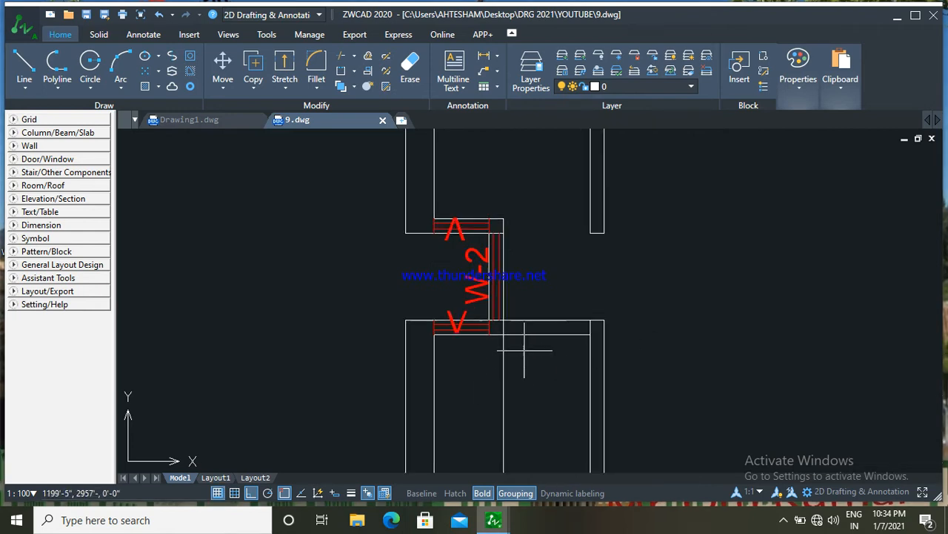
pyautogui.click(534, 351)
pyautogui.click(535, 289)
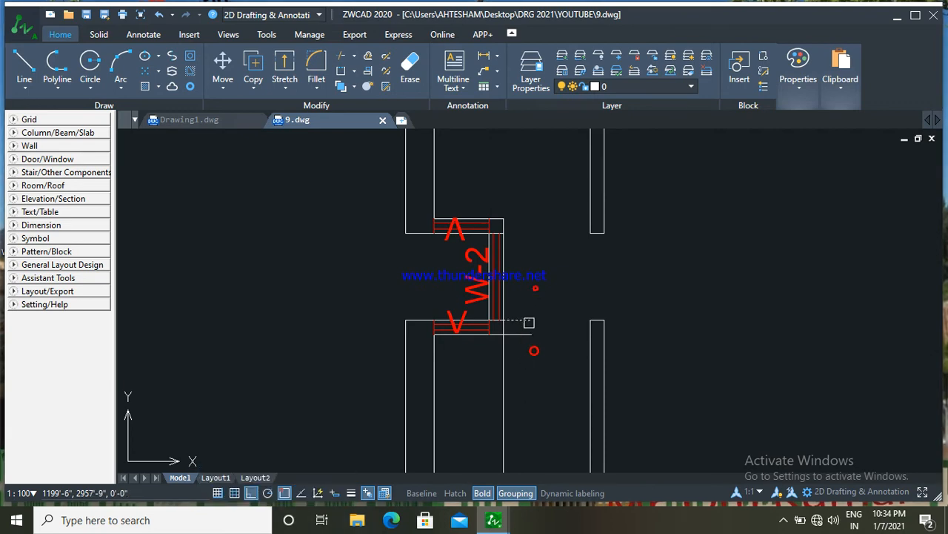
pyautogui.click(502, 383)
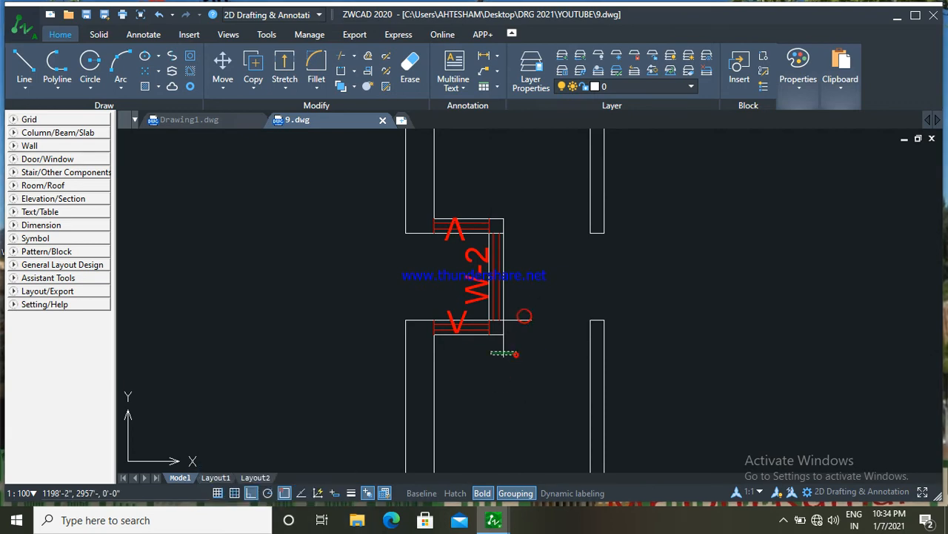
pyautogui.press('Escape')
pyautogui.click(528, 320)
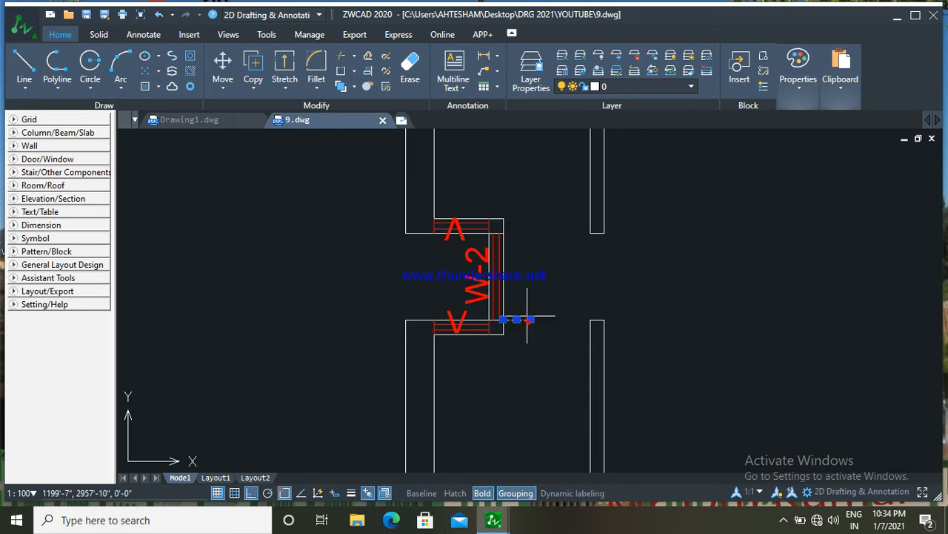
pyautogui.click(418, 74)
pyautogui.scroll(-1, 494, 265)
# Step: Close the gaps in the small rooms' outer horizontal walls at the moved partition and trim both wall junctions clean
pyautogui.scroll(-4, 517, 312)
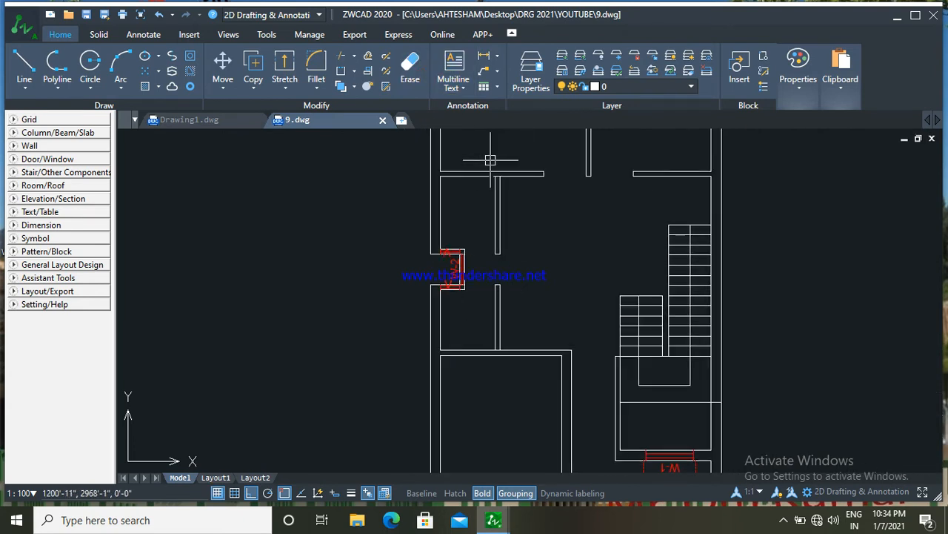
pyautogui.scroll(3, 509, 186)
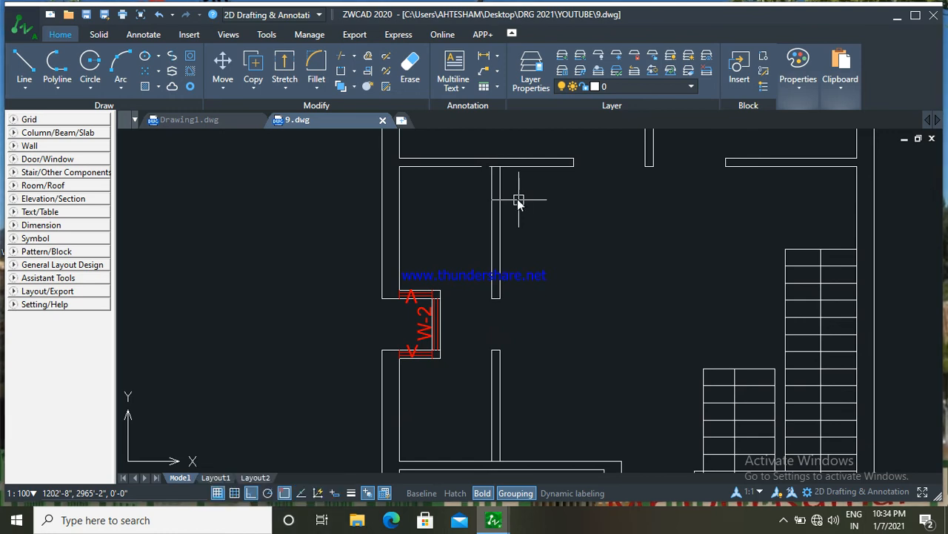
pyautogui.scroll(-3, 561, 260)
pyautogui.scroll(3, 548, 215)
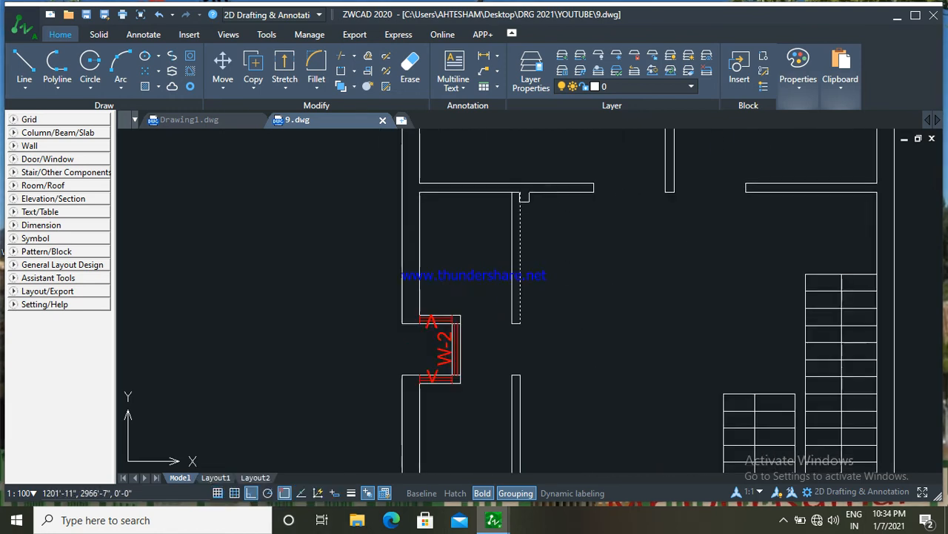
pyautogui.write('tr')
pyautogui.press('Return')
pyautogui.scroll(3, 526, 198)
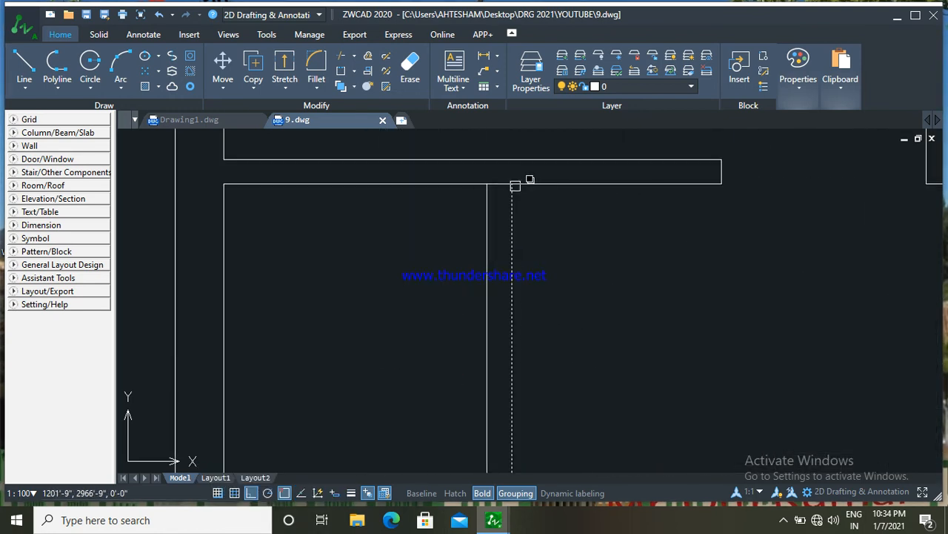
pyautogui.scroll(-3, 531, 227)
pyautogui.moveTo(576, 396); pyautogui.dragTo(555, 349, button='middle')
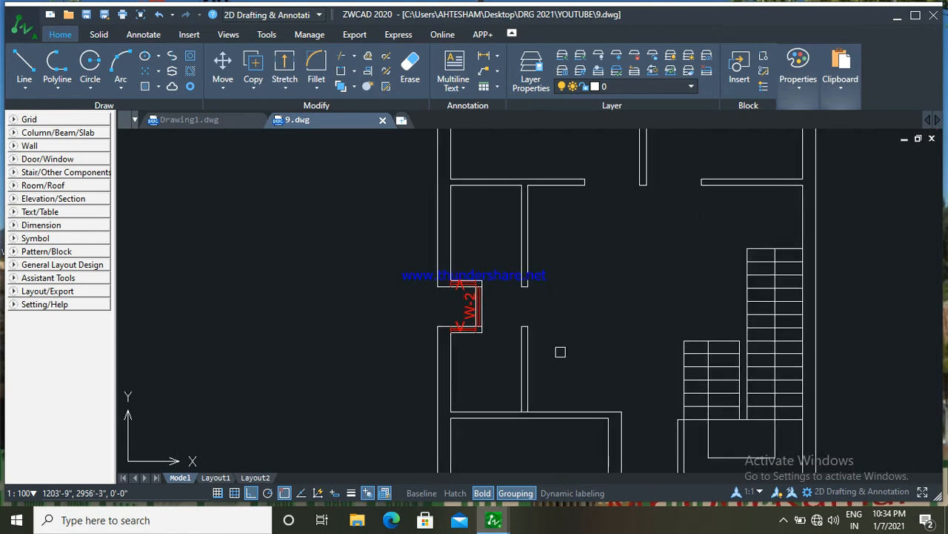
pyautogui.scroll(5, 529, 393)
pyautogui.scroll(-5, 591, 333)
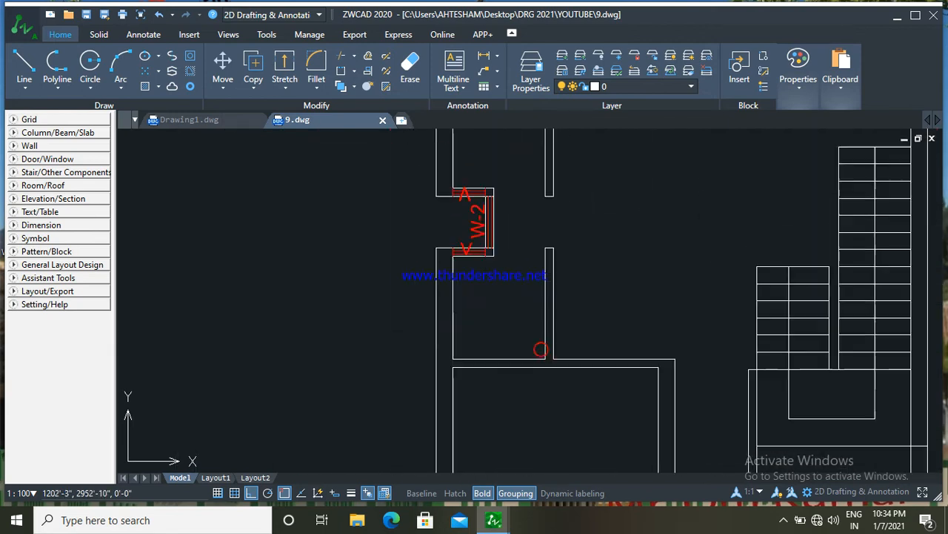
# Step: Extend the bottom-left room's inner bottom wall line across its right wall, offset it upwards and trim out the door opening
pyautogui.moveTo(595, 331); pyautogui.dragTo(562, 347, button='middle')
pyautogui.moveTo(601, 293)
pyautogui.mouseDown(button='middle')
pyautogui.moveTo(585, 306)
pyautogui.moveTo(574, 289)
pyautogui.mouseUp(button='middle')
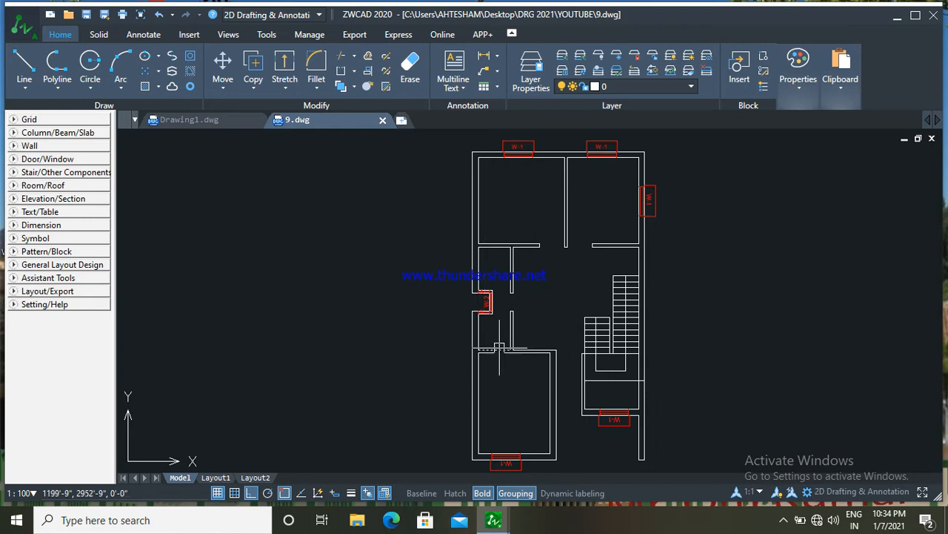
pyautogui.moveTo(527, 391); pyautogui.dragTo(520, 336, button='middle')
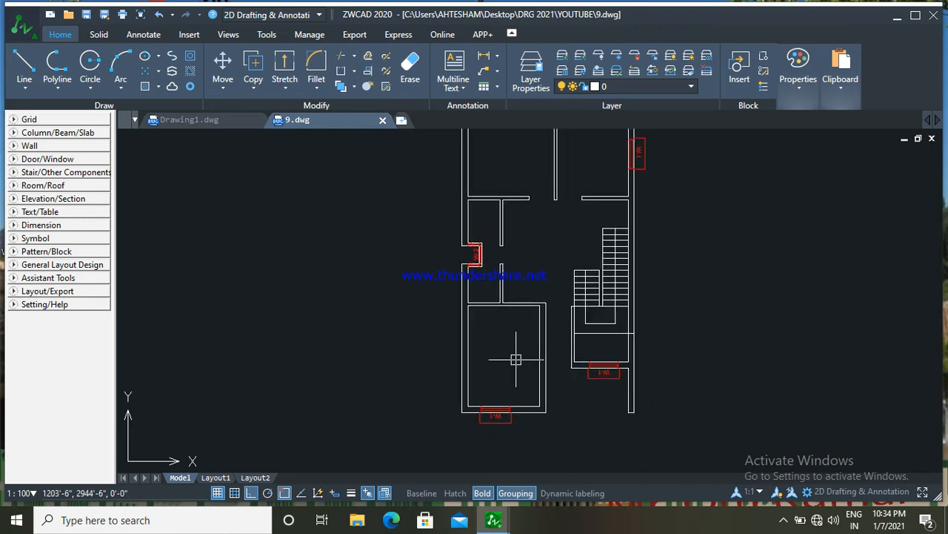
pyautogui.scroll(1, 522, 357)
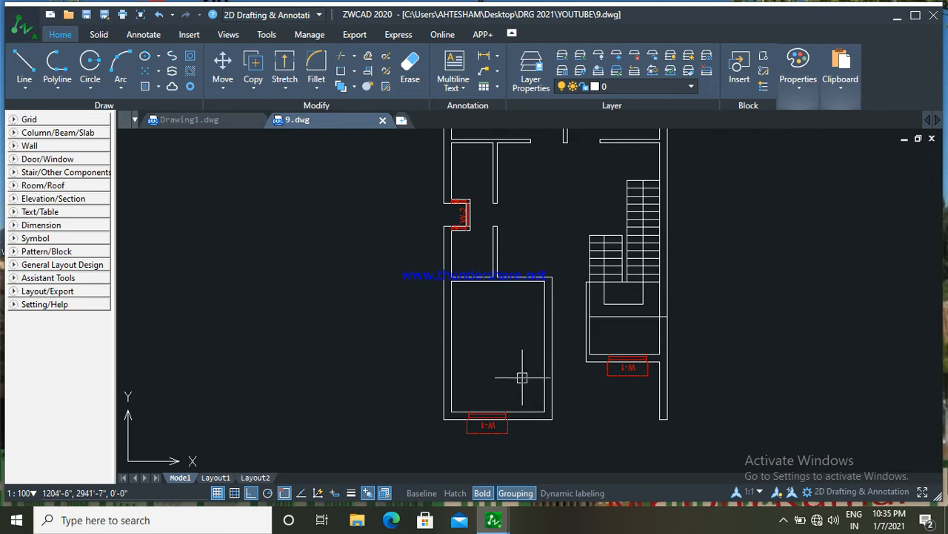
pyautogui.moveTo(521, 346); pyautogui.dragTo(519, 339, button='middle')
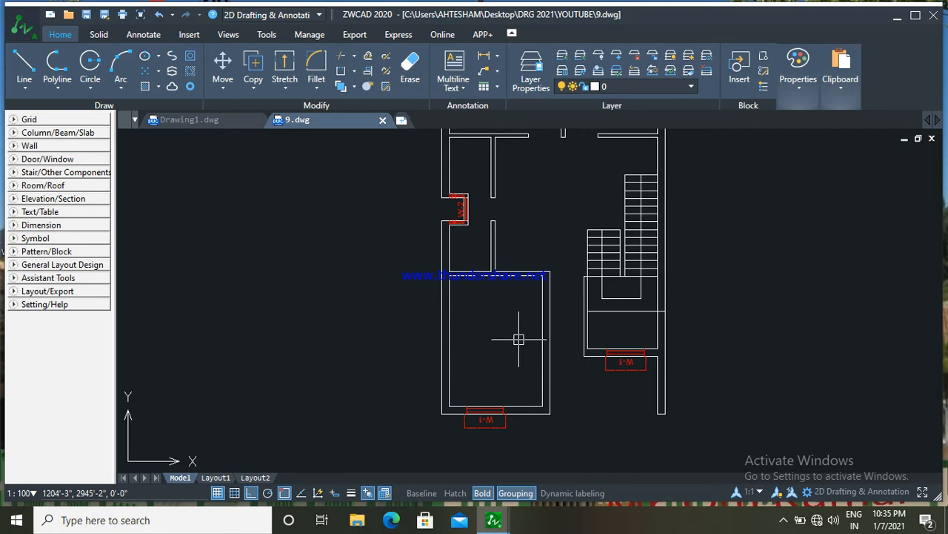
pyautogui.scroll(3, 516, 375)
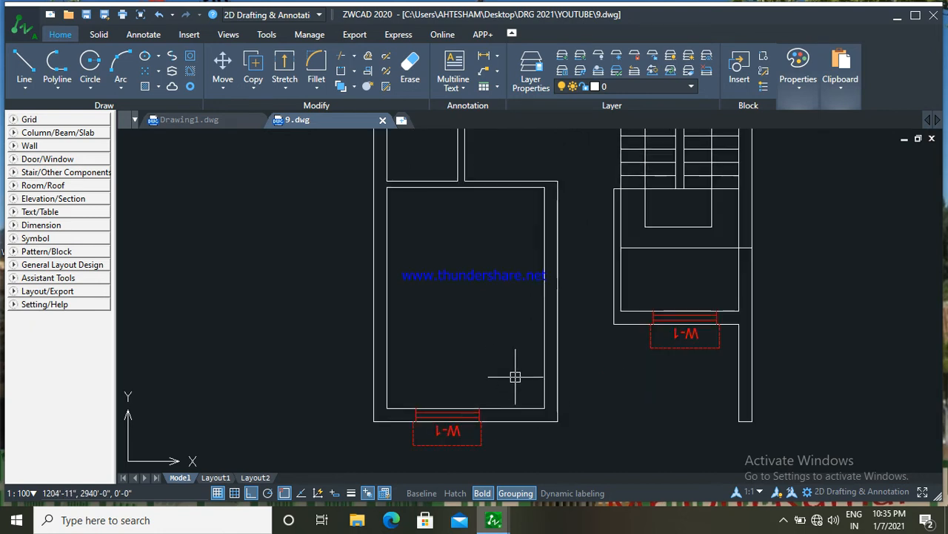
pyautogui.write('ex')
pyautogui.press('Return')
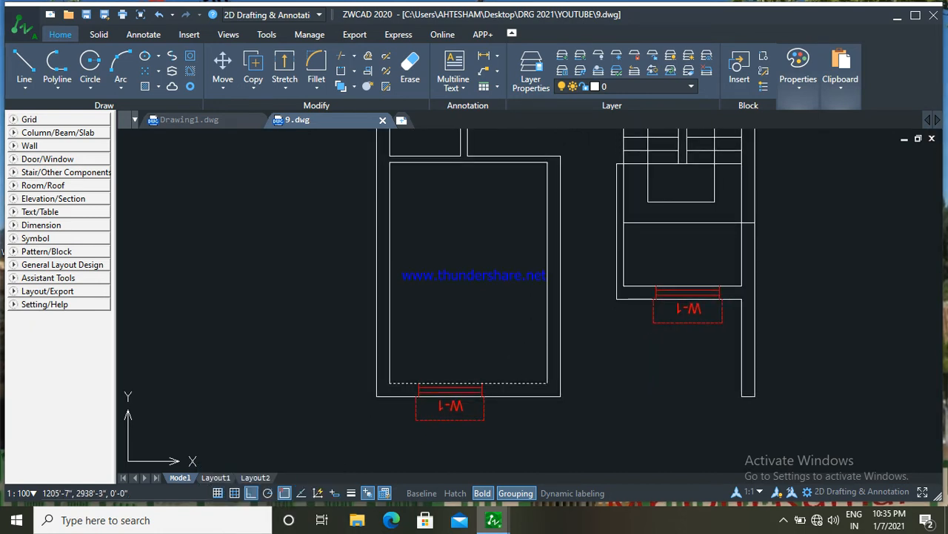
pyautogui.scroll(-2, 637, 274)
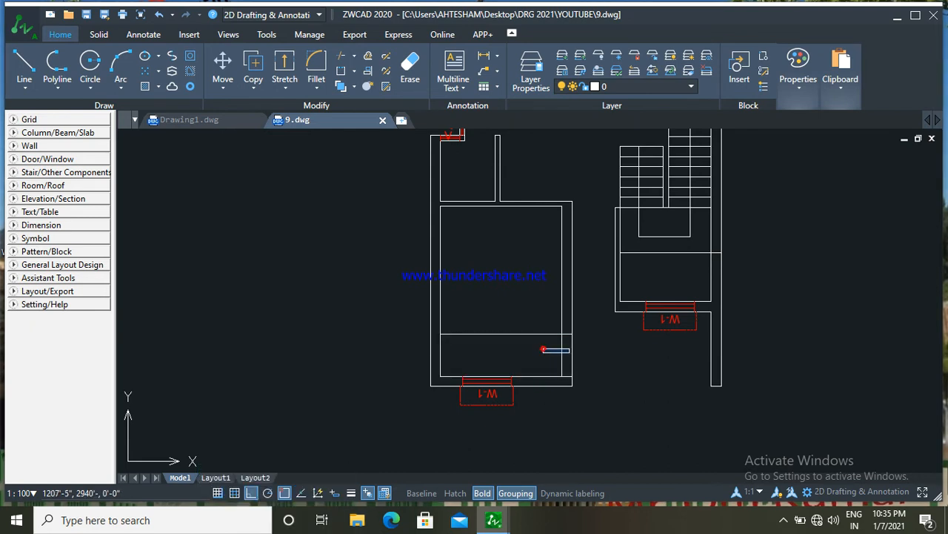
pyautogui.scroll(-1, 561, 347)
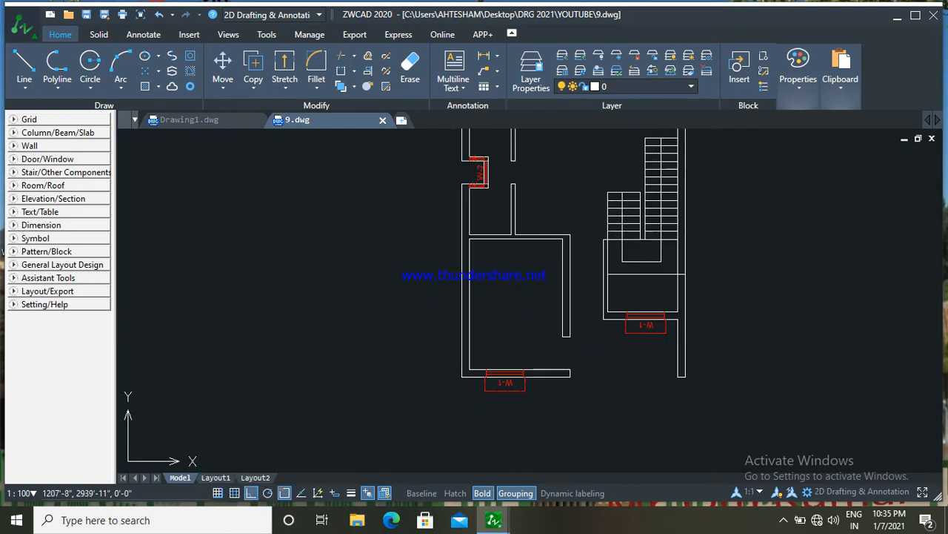
# Step: Draw a vertical door leaf line for the upper-left room, starting from the lower end of the partition between the two upper rooms
pyautogui.scroll(1, 580, 345)
pyautogui.scroll(-1, 578, 345)
pyautogui.scroll(-2, 586, 346)
pyautogui.moveTo(592, 350); pyautogui.dragTo(575, 335, button='middle')
pyautogui.scroll(-1, 508, 269)
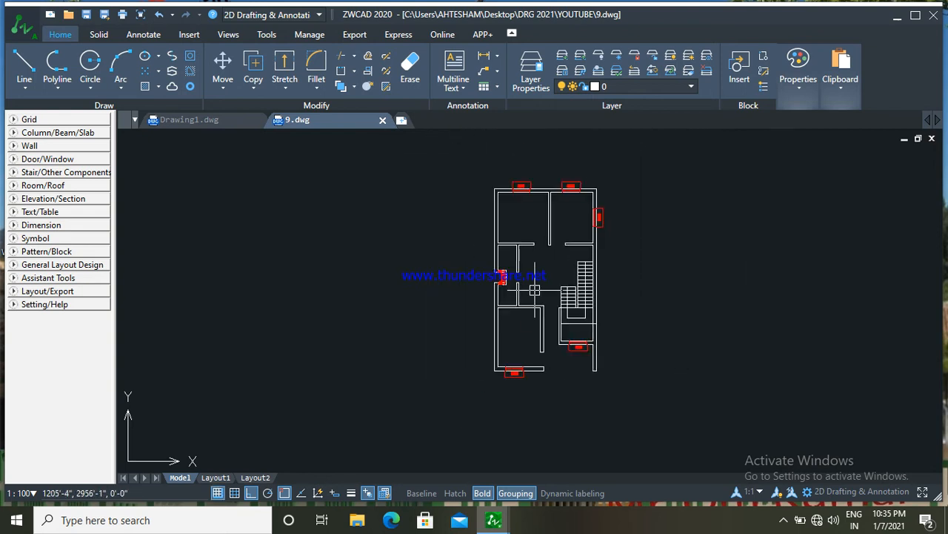
pyautogui.scroll(-1, 491, 275)
pyautogui.scroll(5, 523, 250)
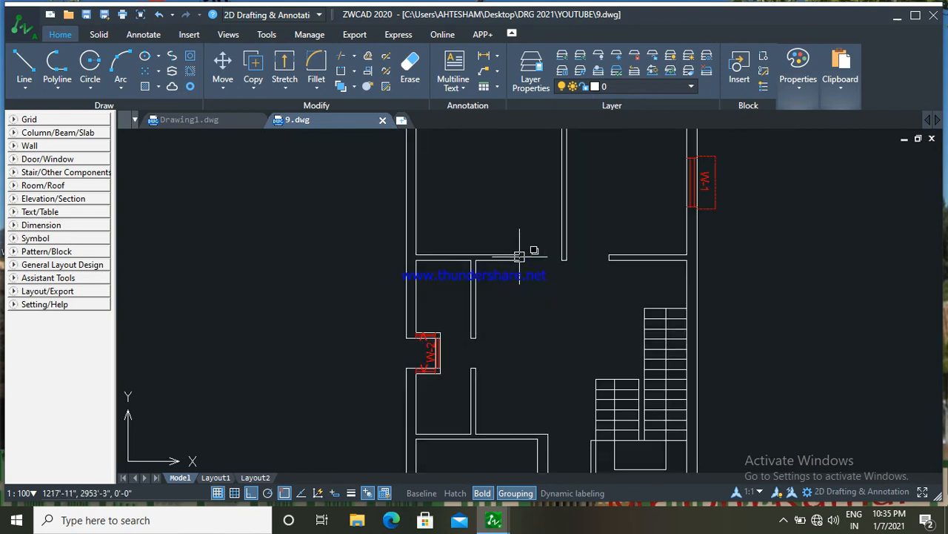
pyautogui.click(22, 63)
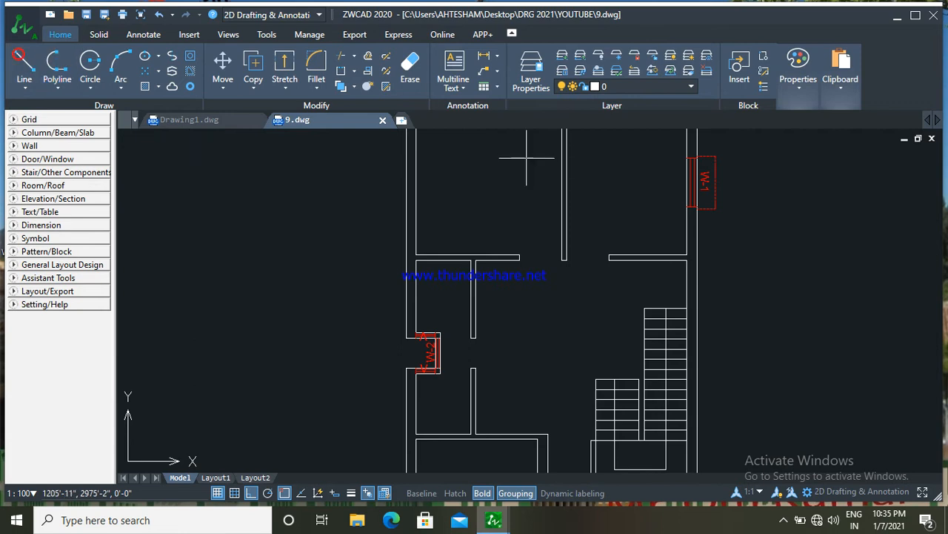
pyautogui.scroll(3, 556, 252)
pyautogui.click(571, 272)
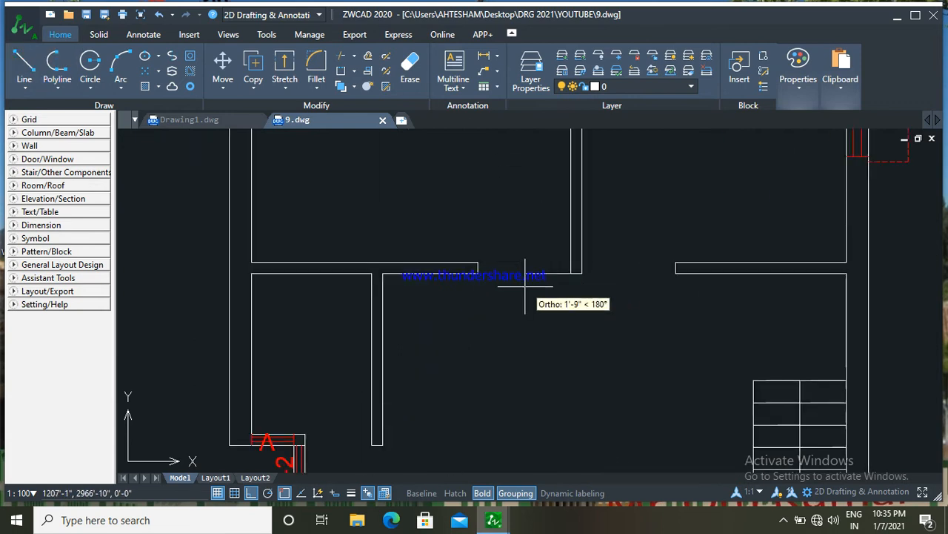
pyautogui.scroll(-1, 541, 226)
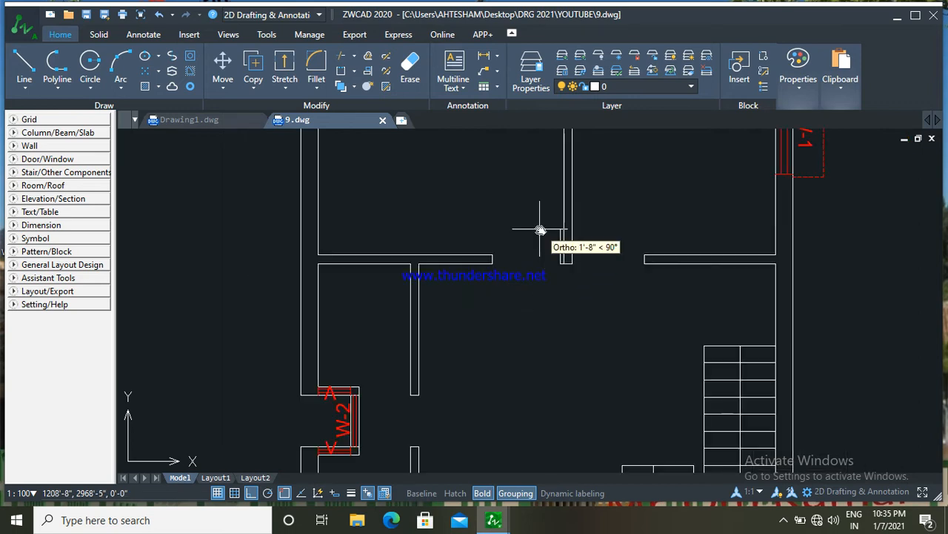
pyautogui.moveTo(541, 228); pyautogui.dragTo(541, 272, button='middle')
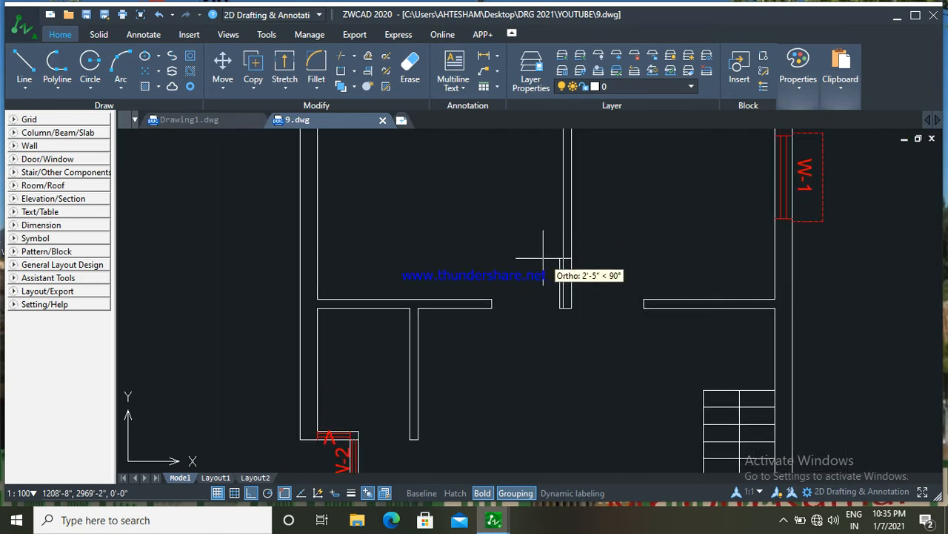
pyautogui.press('Return')
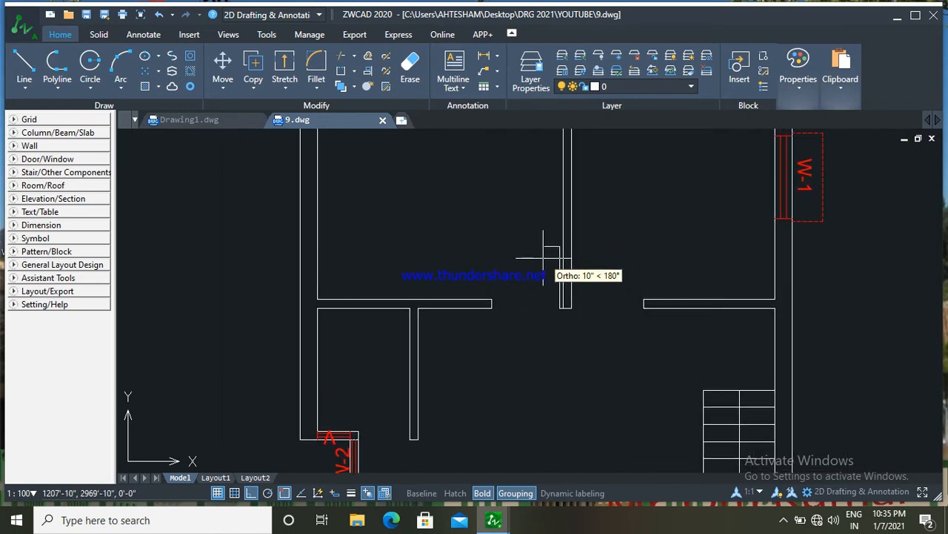
pyautogui.press('Escape')
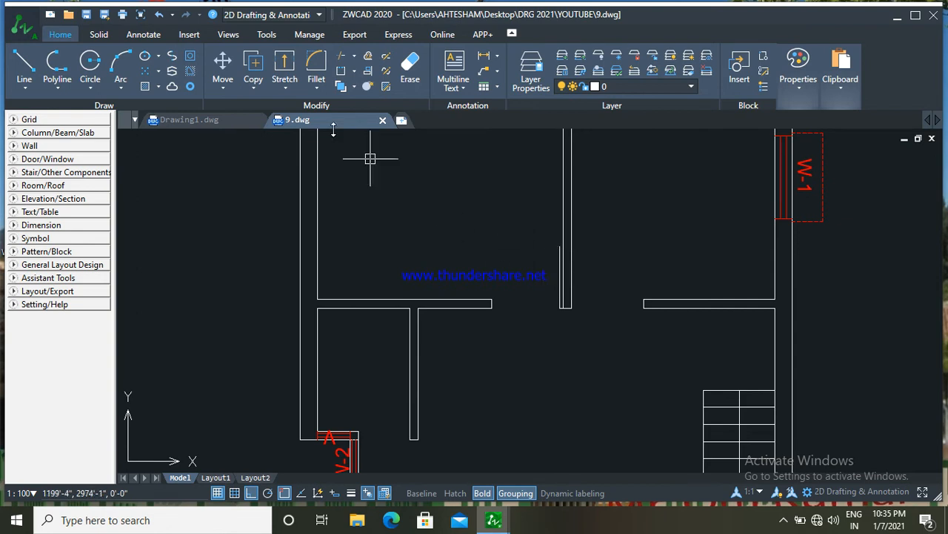
# Step: Start a Start, End, Direction arc for the door swing at the upper-left room's opening
pyautogui.click(125, 86)
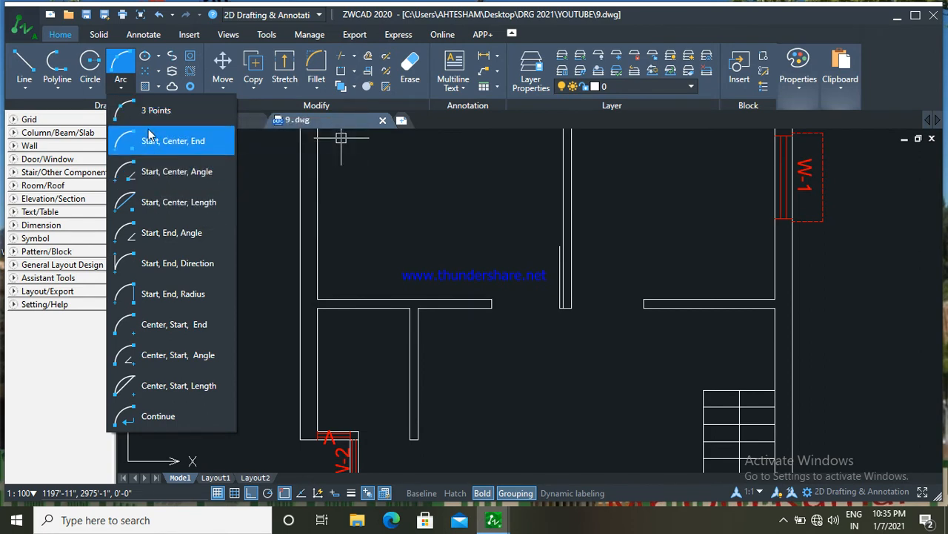
pyautogui.click(181, 266)
pyautogui.scroll(3, 445, 301)
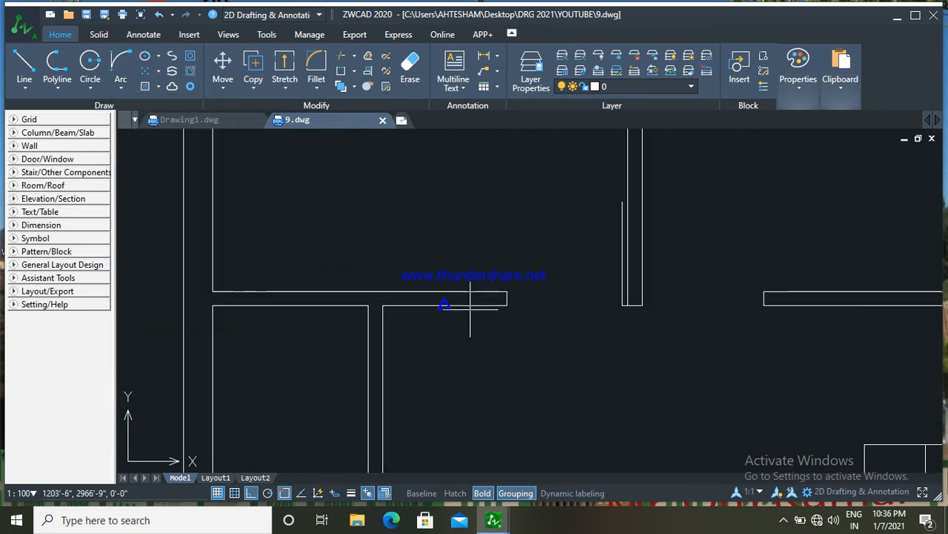
# Step: Draw the door swing arc from the end corner of the horizontal wall to the tip of the door leaf beside the central partition
pyautogui.click(516, 288)
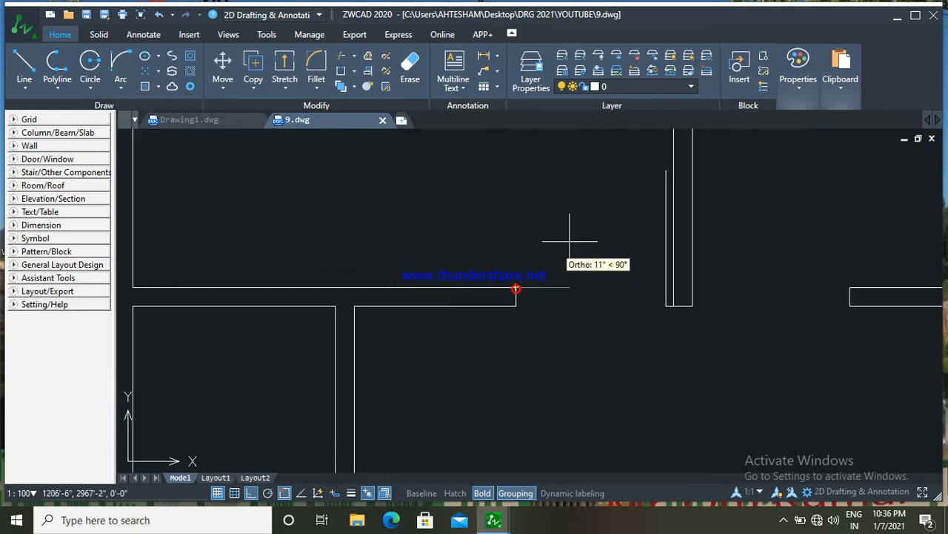
pyautogui.click(666, 171)
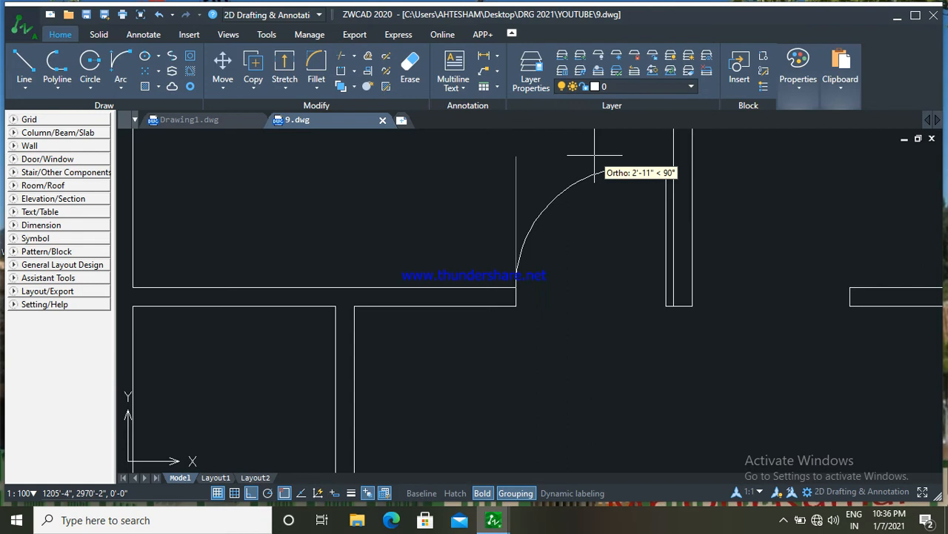
pyautogui.moveTo(576, 149); pyautogui.dragTo(588, 226, button='middle')
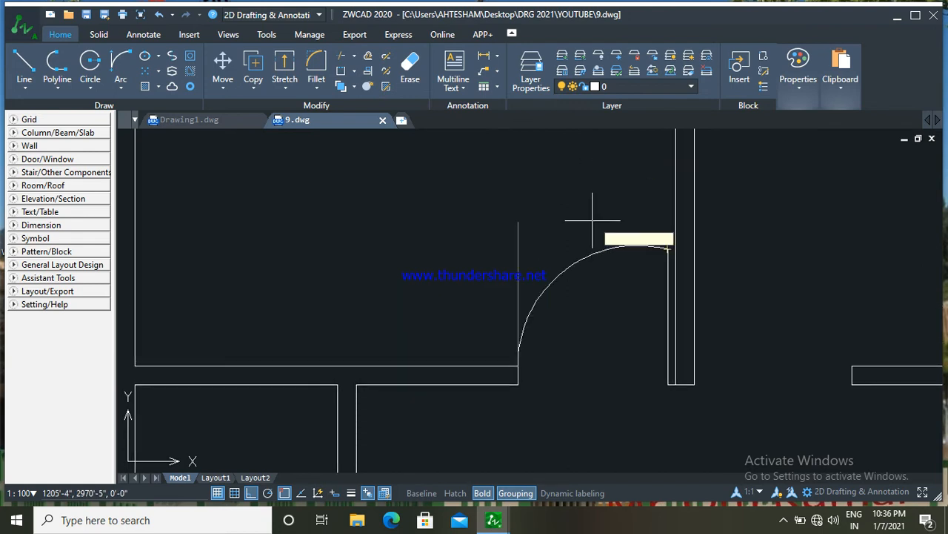
pyautogui.click(592, 220)
pyautogui.scroll(-3, 585, 222)
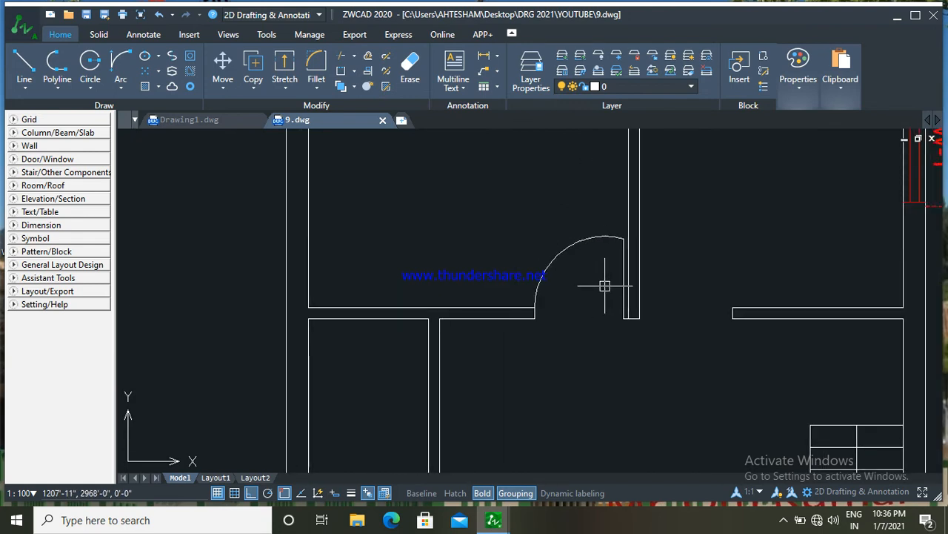
# Step: Select the door leaf lines and the swing arc beside the central partition and change their color to red
pyautogui.scroll(2, 630, 333)
pyautogui.scroll(3, 652, 383)
pyautogui.click(627, 339)
pyautogui.click(607, 237)
pyautogui.scroll(-3, 563, 318)
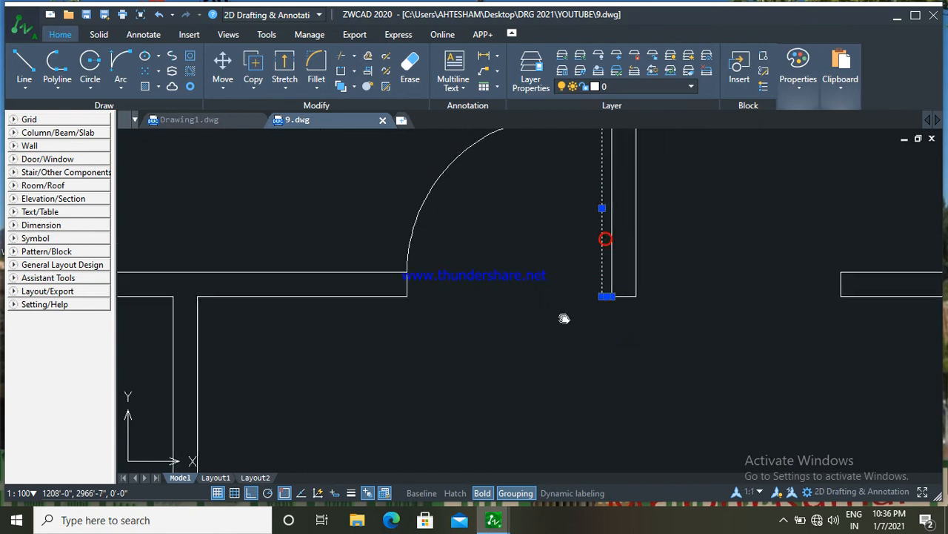
pyautogui.click(501, 210)
pyautogui.click(436, 159)
pyautogui.click(800, 74)
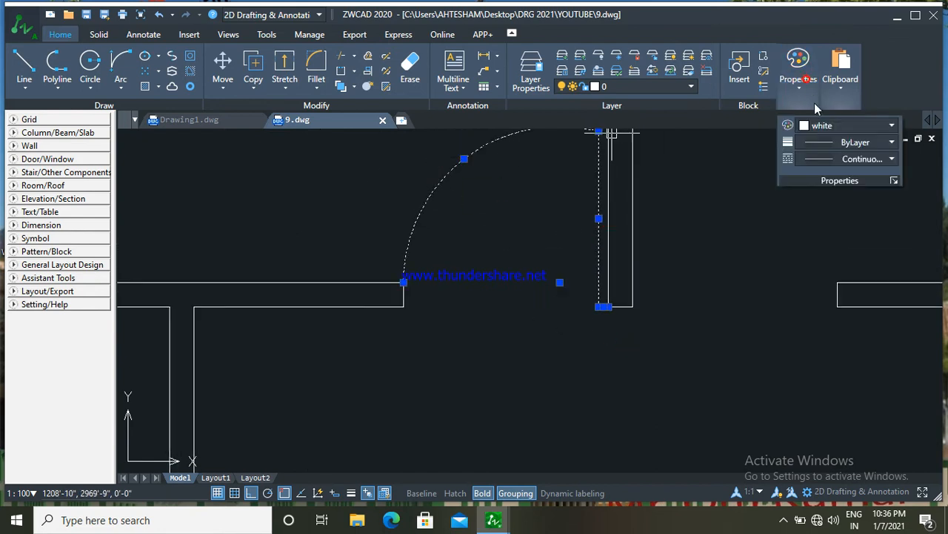
pyautogui.click(821, 125)
pyautogui.click(819, 143)
pyautogui.press('Escape')
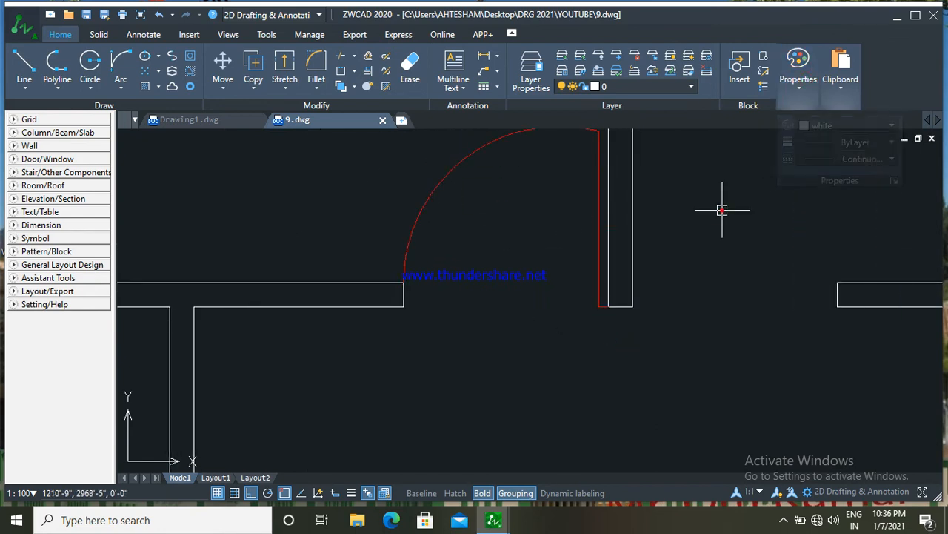
# Step: Set the current drawing color to red for new objects
pyautogui.scroll(-4, 699, 237)
pyautogui.moveTo(614, 258)
pyautogui.mouseDown(button='middle')
pyautogui.moveTo(573, 280)
pyautogui.moveTo(580, 294)
pyautogui.mouseUp(button='middle')
pyautogui.scroll(2, 573, 281)
pyautogui.scroll(-2, 601, 284)
pyautogui.scroll(5, 582, 307)
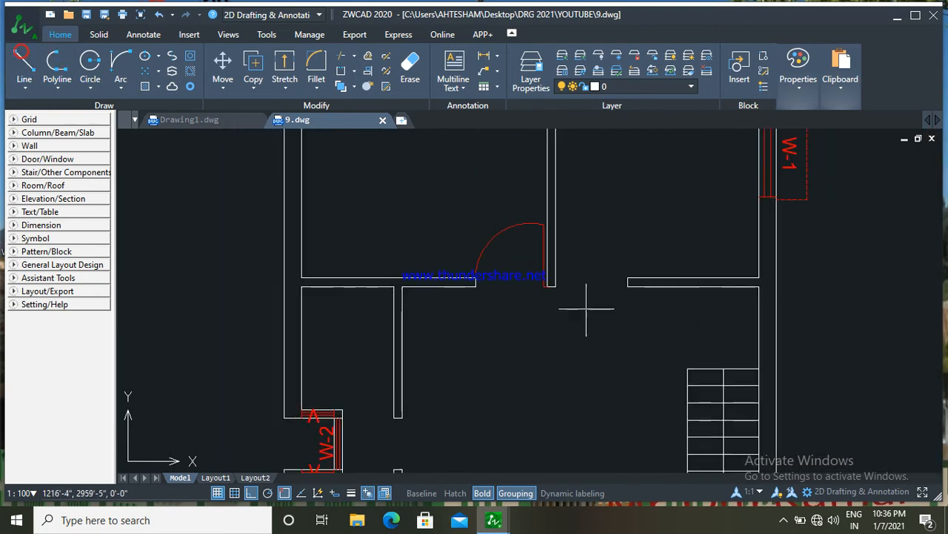
pyautogui.click(812, 84)
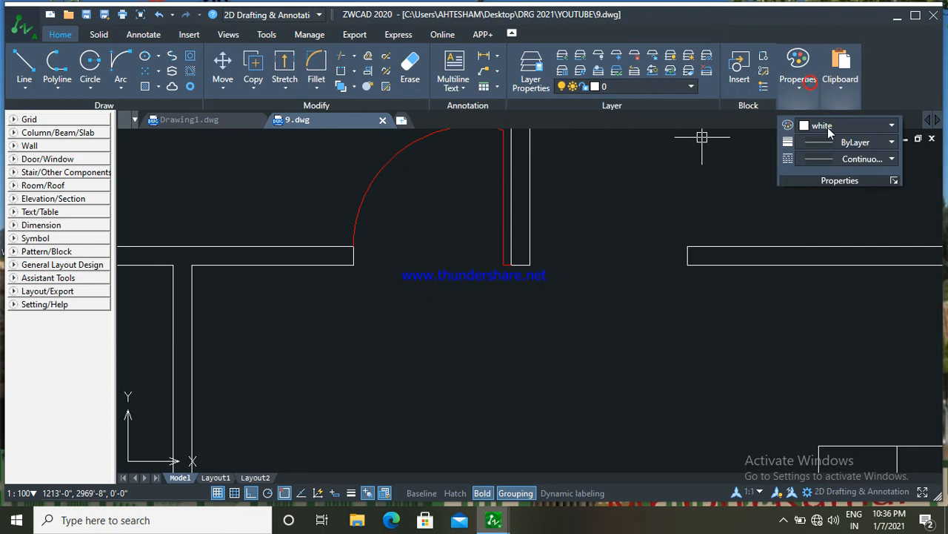
pyautogui.click(828, 131)
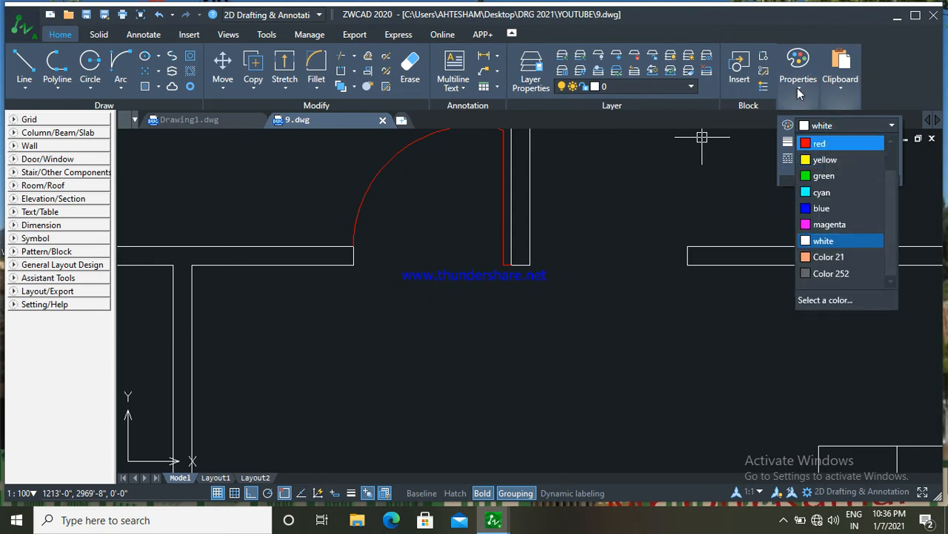
pyautogui.click(823, 145)
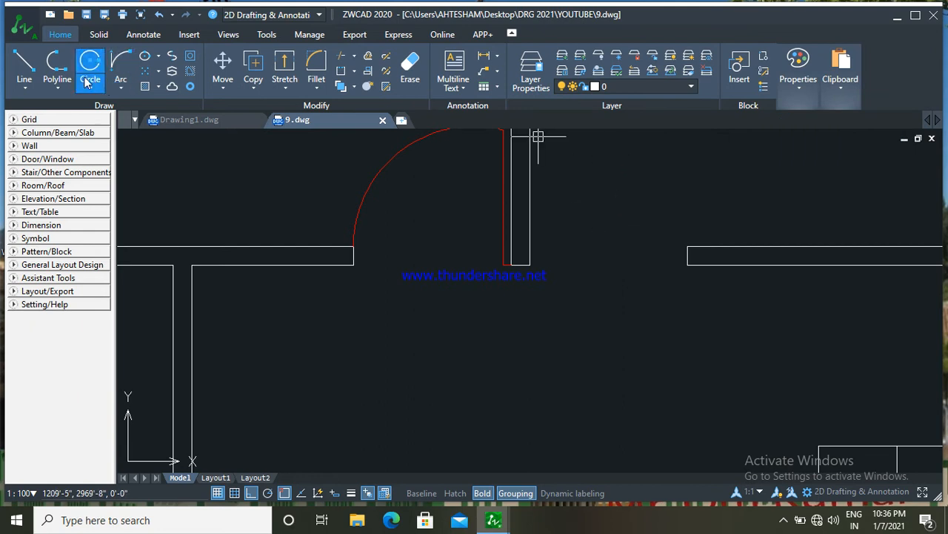
# Step: Draw the second door's leaf lines from the opposite corner of the central partition's end, up along its face to match the first leaf
pyautogui.scroll(3, 534, 337)
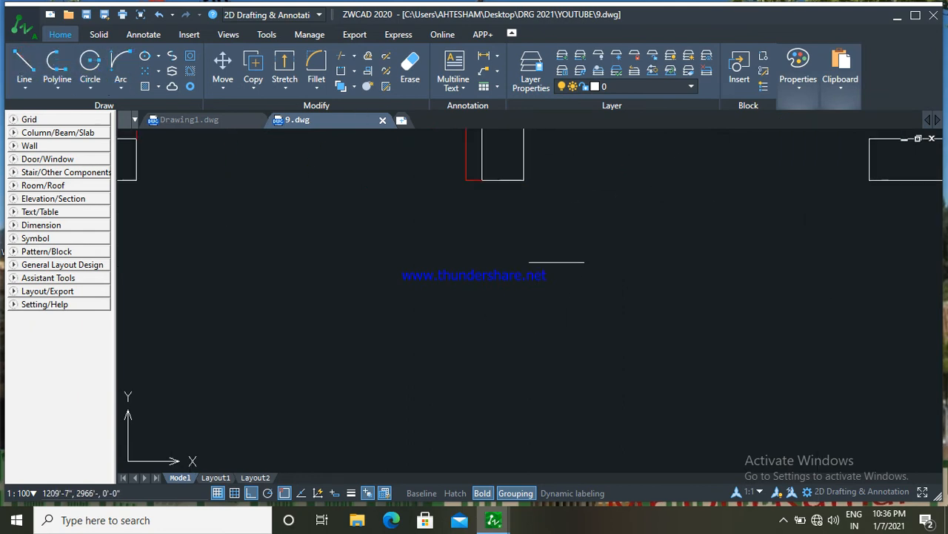
pyautogui.click(525, 178)
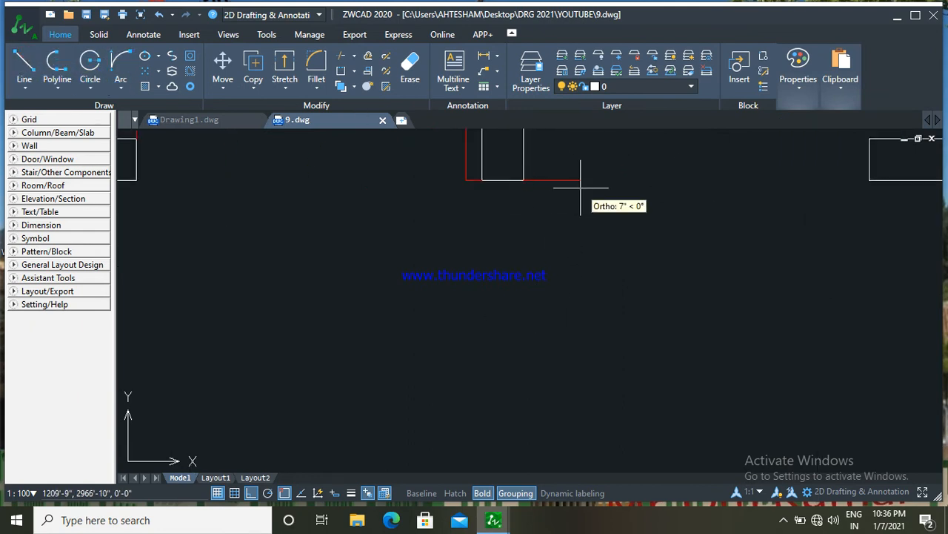
pyautogui.scroll(-1, 579, 194)
pyautogui.moveTo(578, 201)
pyautogui.mouseDown(button='middle')
pyautogui.moveTo(578, 371)
pyautogui.moveTo(567, 420)
pyautogui.mouseUp(button='middle')
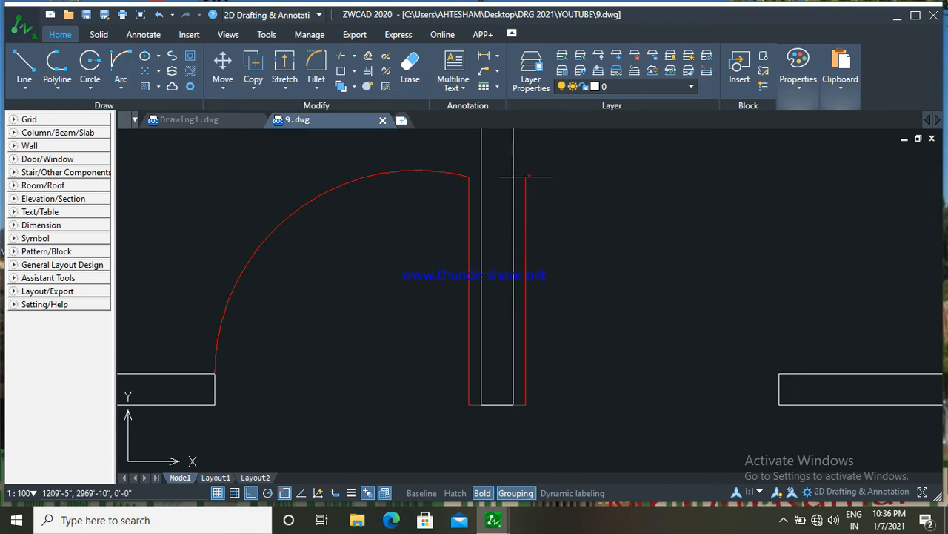
# Step: Draw the second door's swing arc from the new leaf tip to the corner of the wall end across the opening
pyautogui.click(528, 177)
pyautogui.click(782, 372)
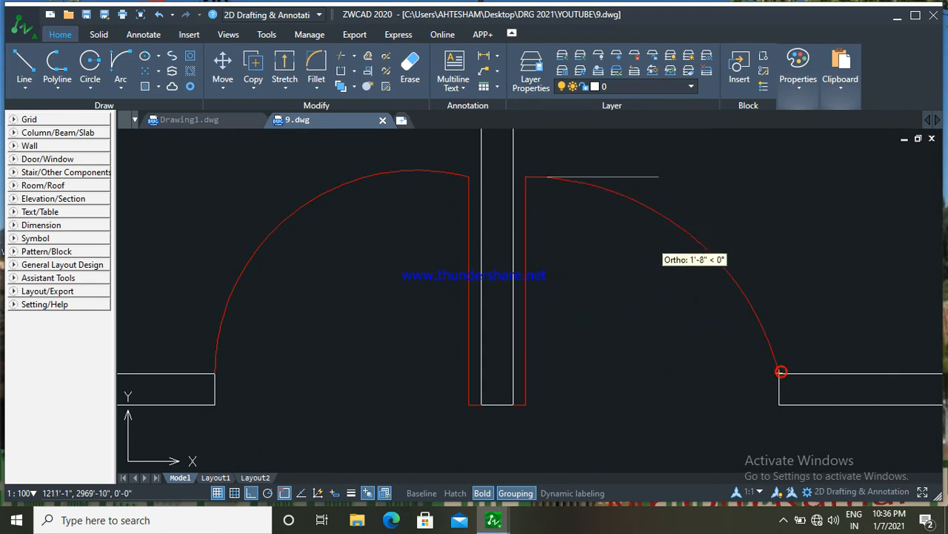
pyautogui.click(660, 176)
pyautogui.scroll(-6, 800, 283)
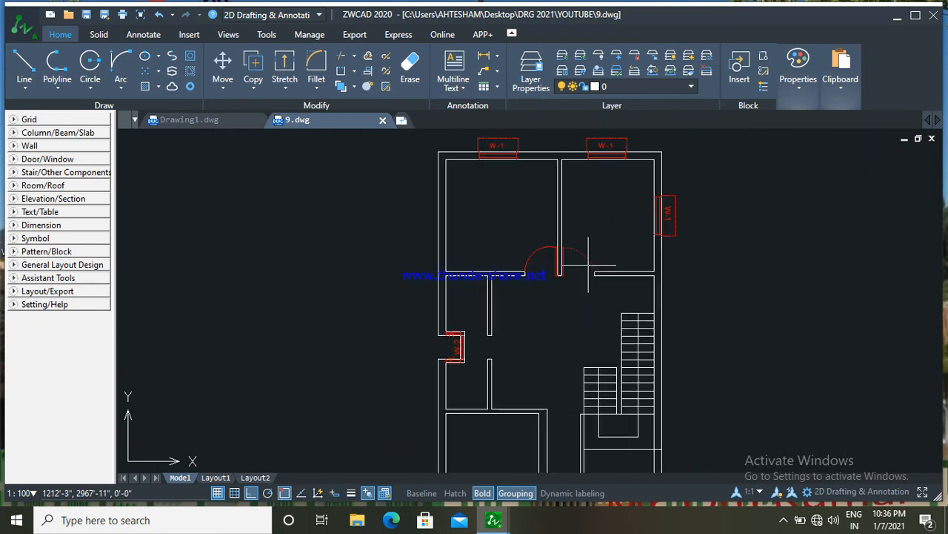
# Step: Draw the door leaf on the inner wall end above the opening facing window W-2, running upward about 2'
pyautogui.scroll(2, 588, 264)
pyautogui.scroll(-1, 590, 316)
pyautogui.moveTo(590, 316); pyautogui.dragTo(586, 287, button='middle')
pyautogui.moveTo(477, 342)
pyautogui.mouseDown(button='middle')
pyautogui.moveTo(489, 292)
pyautogui.moveTo(479, 279)
pyautogui.mouseUp(button='middle')
pyautogui.scroll(1, 475, 333)
pyautogui.scroll(3, 474, 276)
pyautogui.scroll(-1, 478, 287)
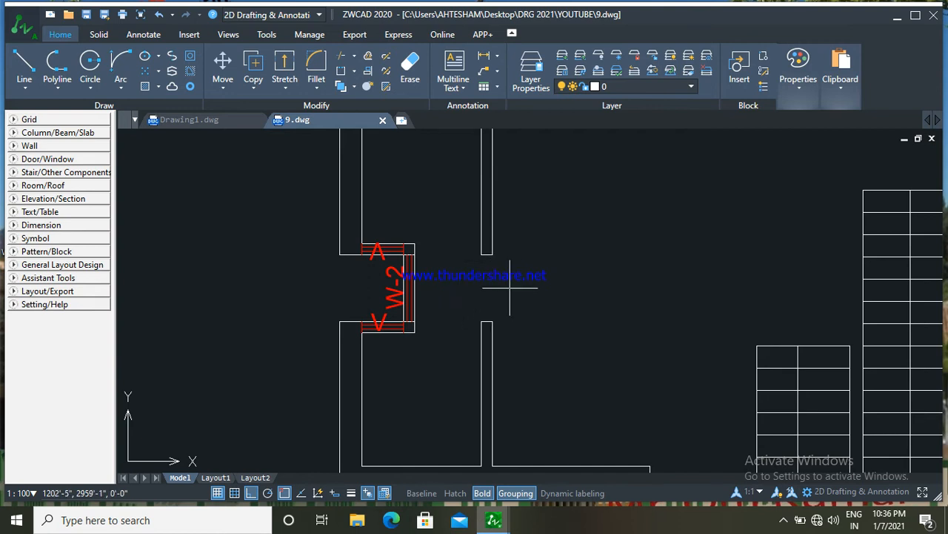
pyautogui.click(24, 68)
pyautogui.scroll(4, 487, 260)
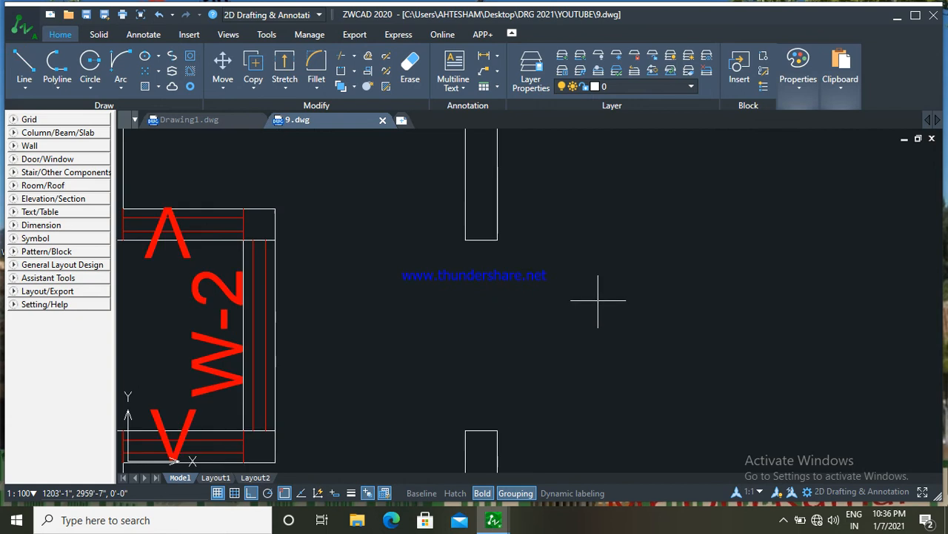
pyautogui.click(464, 240)
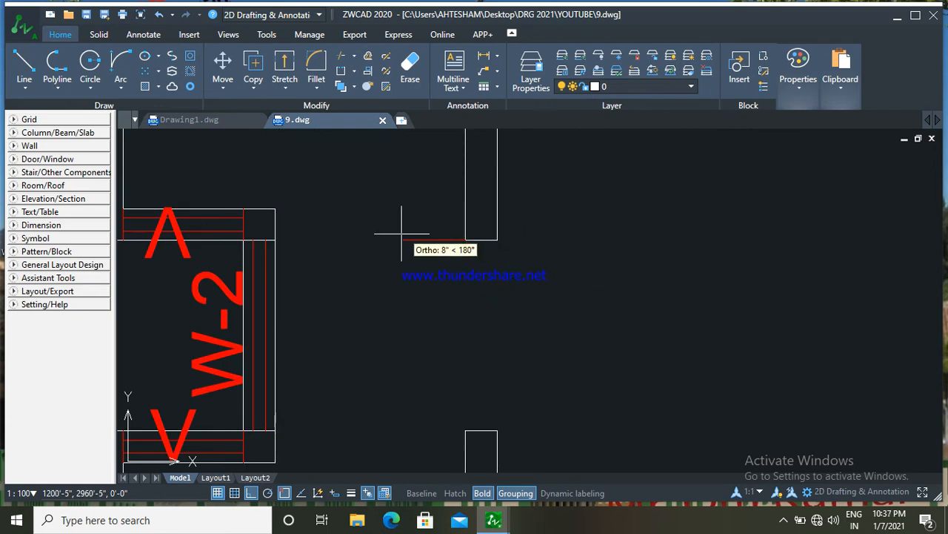
pyautogui.scroll(-2, 402, 234)
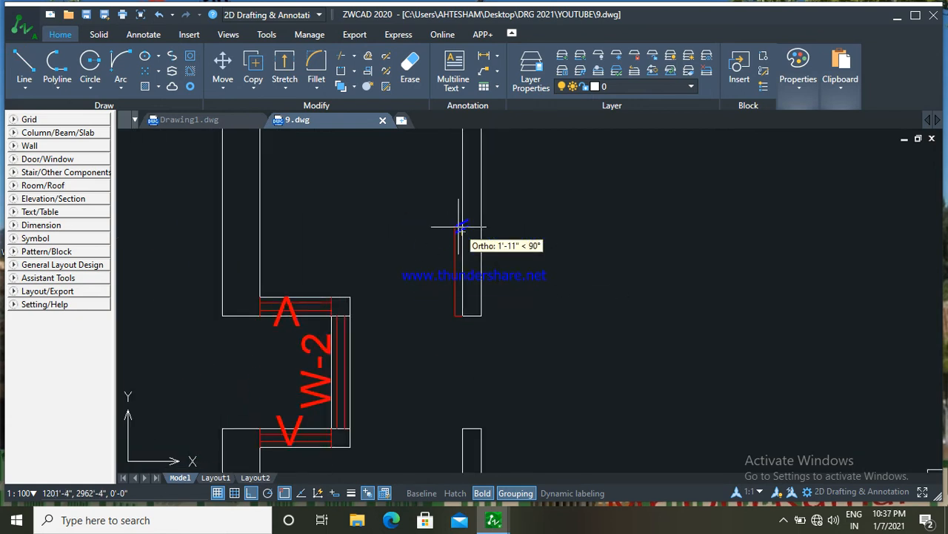
pyautogui.click(456, 225)
pyautogui.press('Escape')
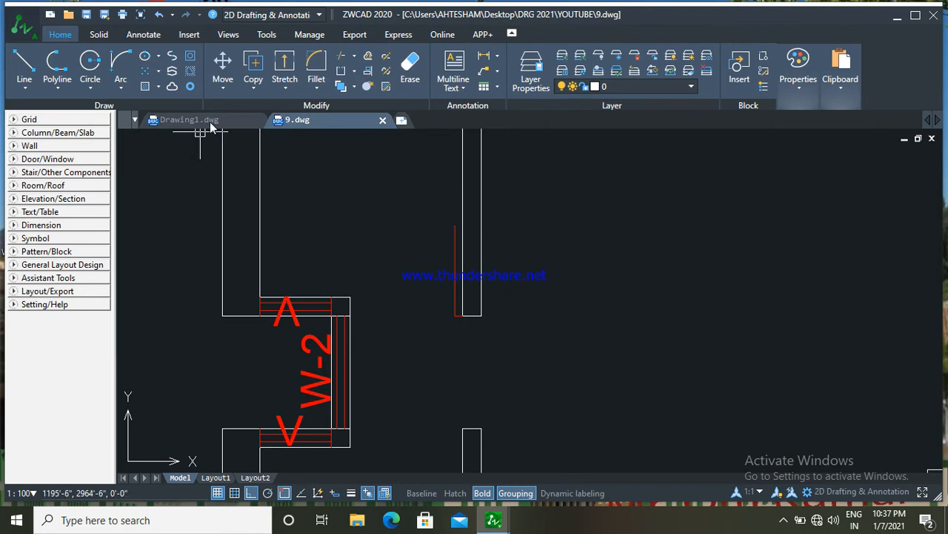
# Step: Draw the swing arc from the upper corner of the W-2 recess to the tip of the upper door leaf
pyautogui.scroll(3, 345, 280)
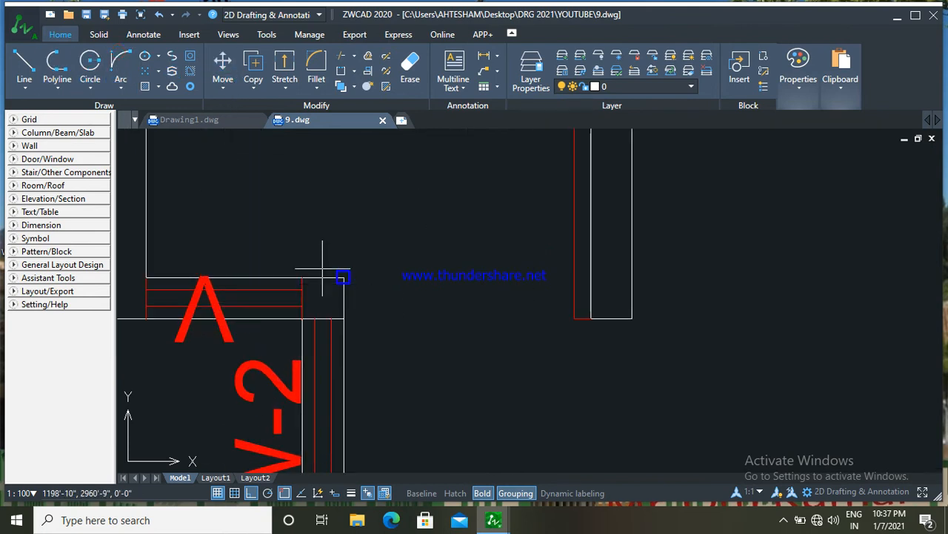
pyautogui.click(344, 278)
pyautogui.moveTo(528, 231); pyautogui.dragTo(502, 354, button='middle')
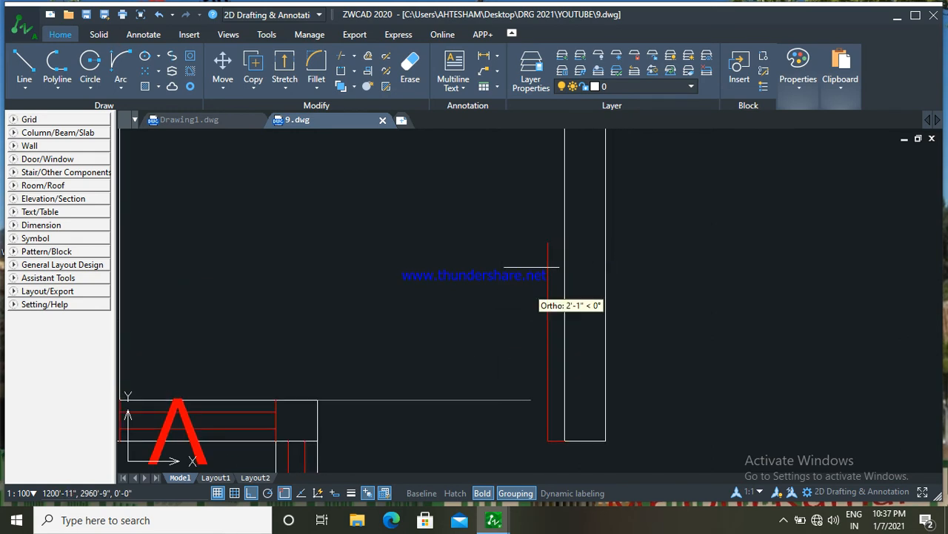
pyautogui.click(548, 242)
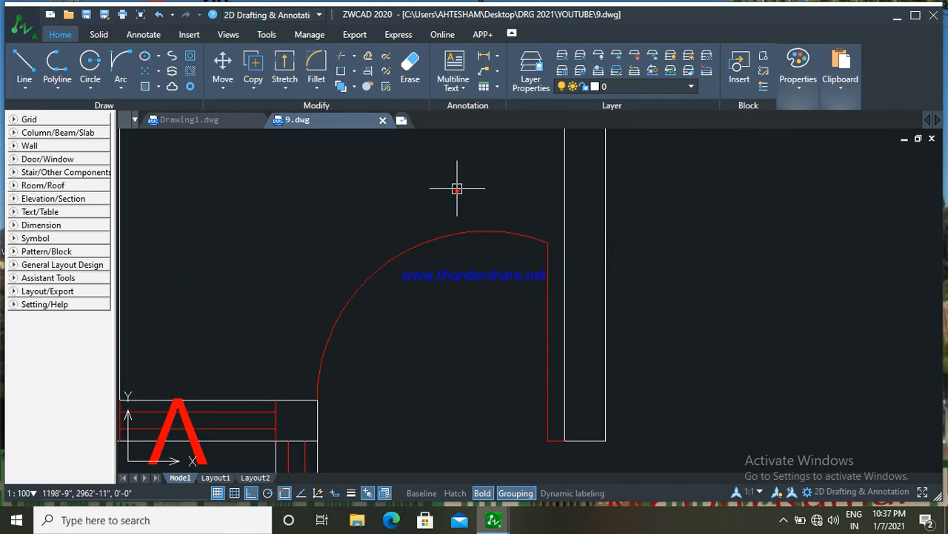
pyautogui.scroll(-3, 438, 324)
pyautogui.rightClick(444, 308)
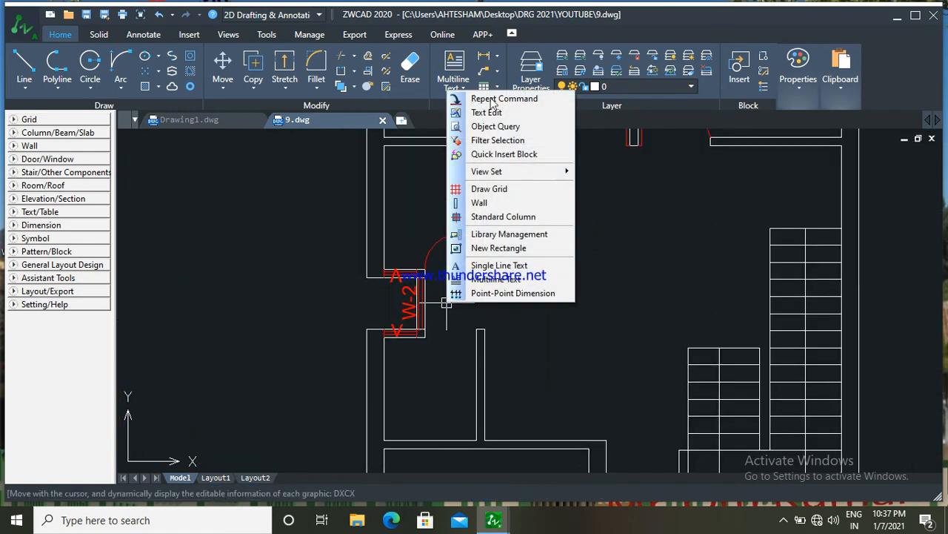
pyautogui.press('Escape')
pyautogui.click(33, 68)
pyautogui.scroll(4, 467, 322)
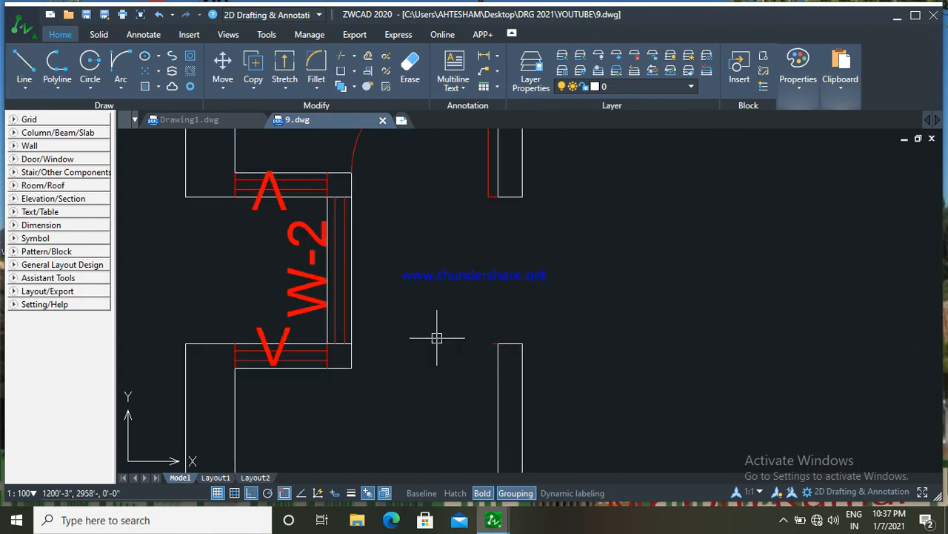
pyautogui.scroll(3, 467, 343)
pyautogui.click(515, 341)
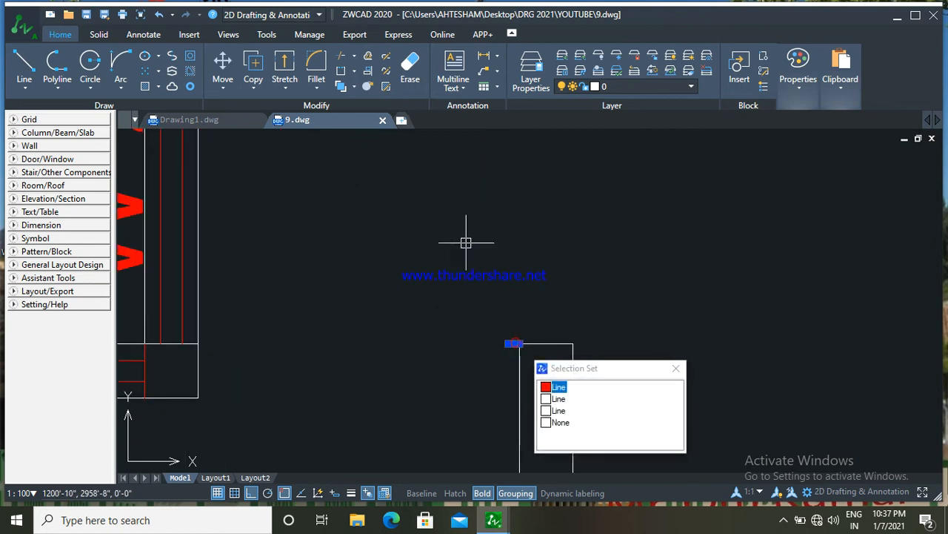
pyautogui.click(411, 71)
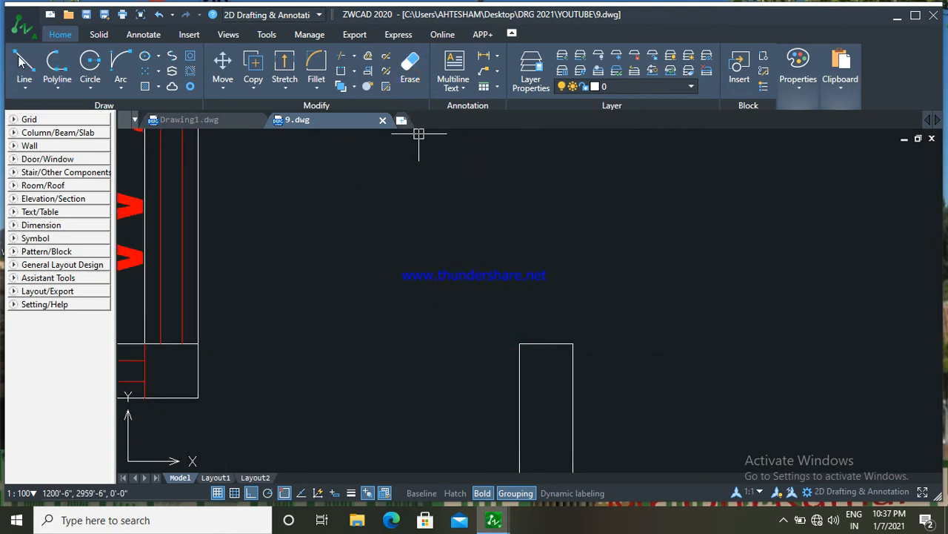
# Step: Draw the door leaf on the inner wall end below the opening facing window W-2, running downward about 2'
pyautogui.scroll(3, 471, 338)
pyautogui.click(578, 347)
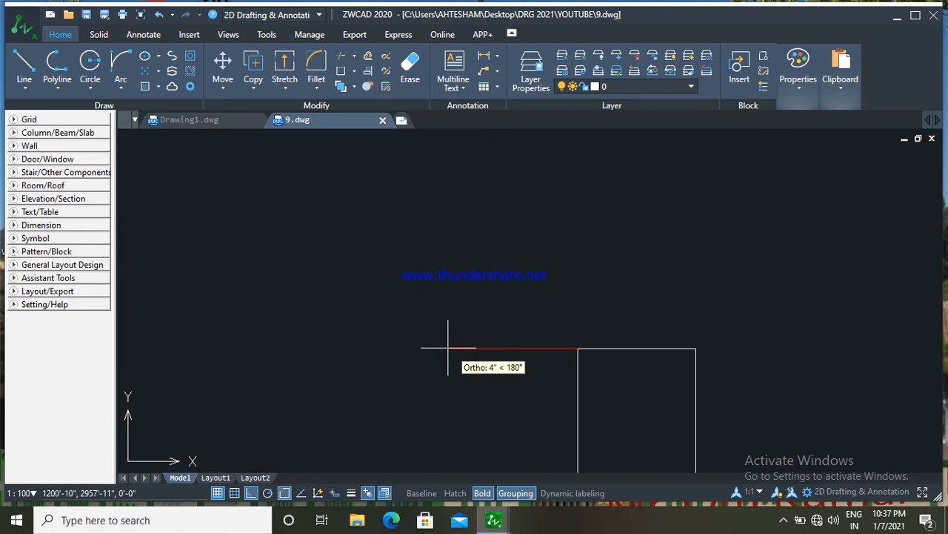
pyautogui.scroll(-3, 466, 402)
pyautogui.moveTo(452, 378); pyautogui.dragTo(467, 200, button='middle')
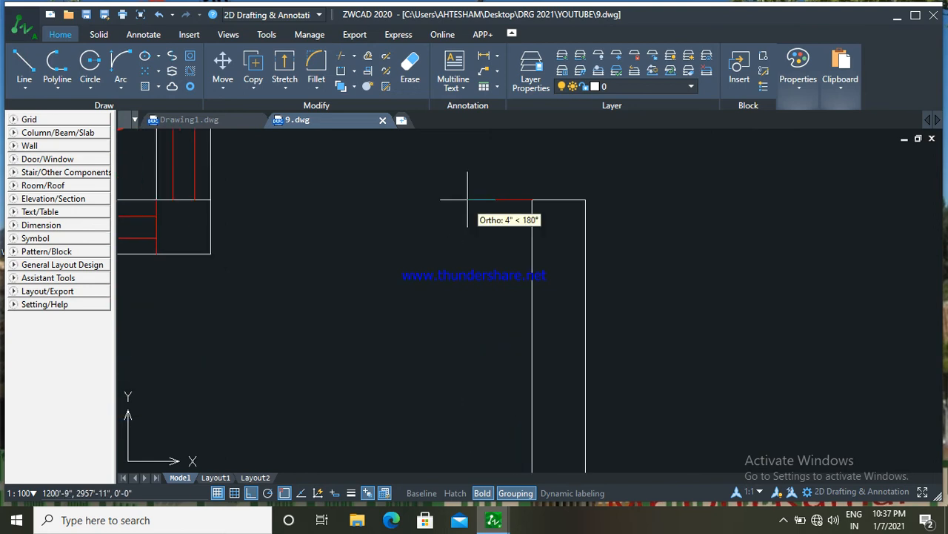
pyautogui.click(510, 305)
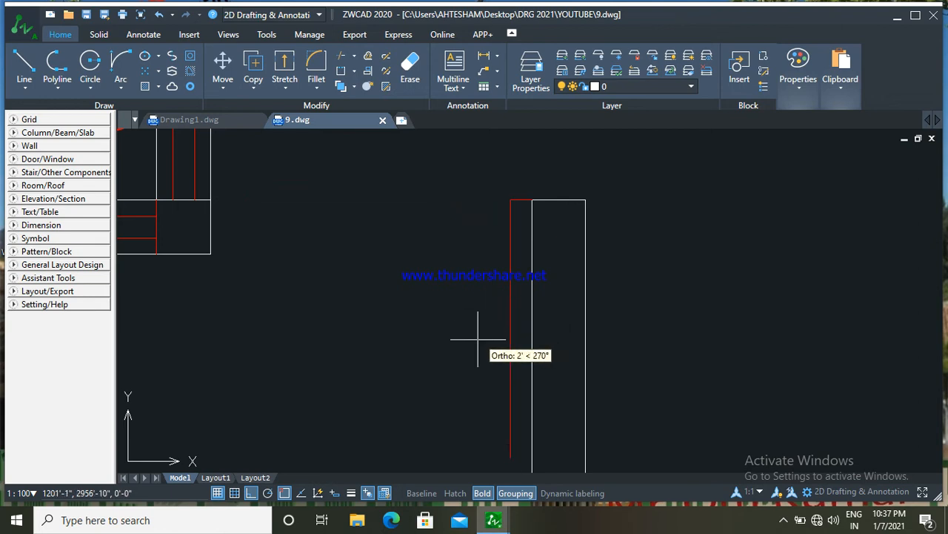
# Step: Draw the swing arc from the lower corner of the W-2 recess to the tip of the lower door leaf
pyautogui.click(127, 63)
pyautogui.scroll(-1, 403, 274)
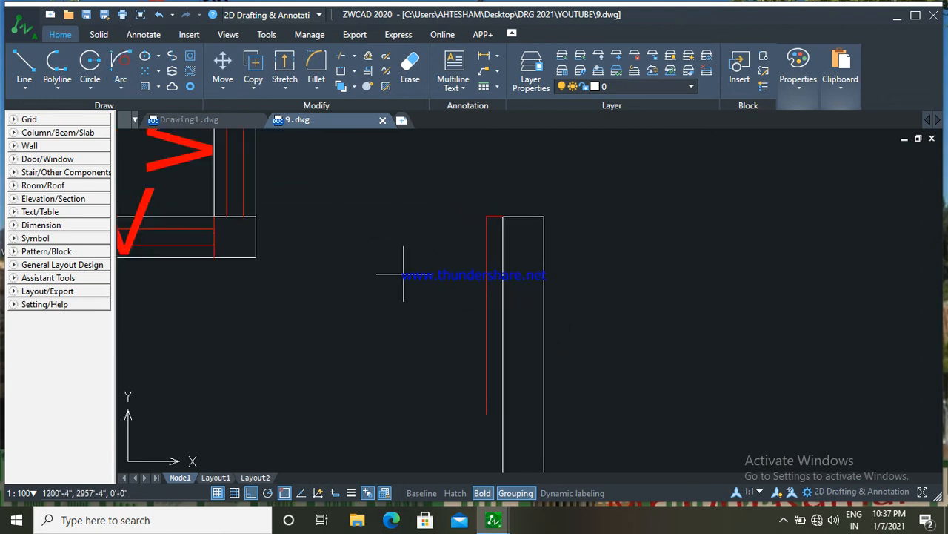
pyautogui.moveTo(402, 274); pyautogui.dragTo(388, 227, button='middle')
pyautogui.scroll(-1, 388, 228)
pyautogui.click(271, 215)
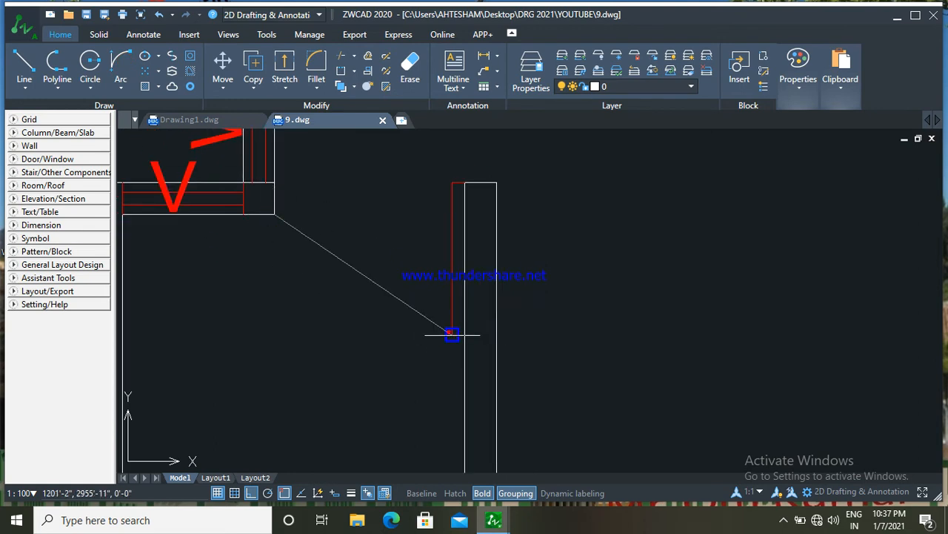
pyautogui.click(452, 335)
pyautogui.click(414, 379)
# Step: Inspect the lower part of the floor plan, around the large room and the staircase, for remaining door openings
pyautogui.scroll(-2, 415, 378)
pyautogui.moveTo(415, 377); pyautogui.dragTo(411, 334, button='middle')
pyautogui.scroll(-1, 453, 301)
pyautogui.moveTo(453, 302); pyautogui.dragTo(465, 271, button='middle')
pyautogui.moveTo(467, 316)
pyautogui.mouseDown(button='middle')
pyautogui.moveTo(446, 276)
pyautogui.moveTo(449, 256)
pyautogui.mouseUp(button='middle')
pyautogui.scroll(-1, 446, 276)
pyautogui.moveTo(468, 326); pyautogui.dragTo(467, 304, button='middle')
pyautogui.moveTo(475, 342); pyautogui.dragTo(482, 300, button='middle')
pyautogui.scroll(2, 571, 216)
pyautogui.moveTo(571, 216); pyautogui.dragTo(557, 267, button='middle')
pyautogui.scroll(-2, 560, 266)
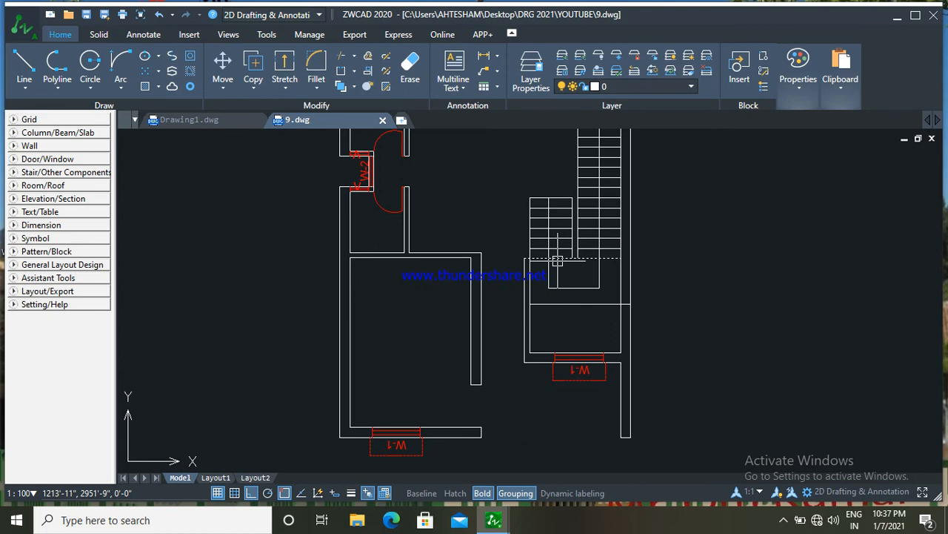
pyautogui.moveTo(557, 260); pyautogui.dragTo(547, 284, button='middle')
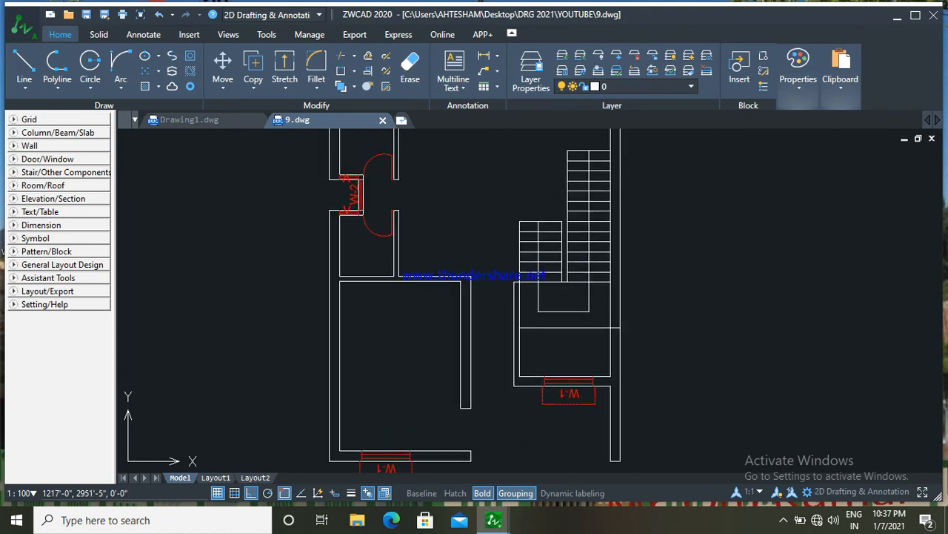
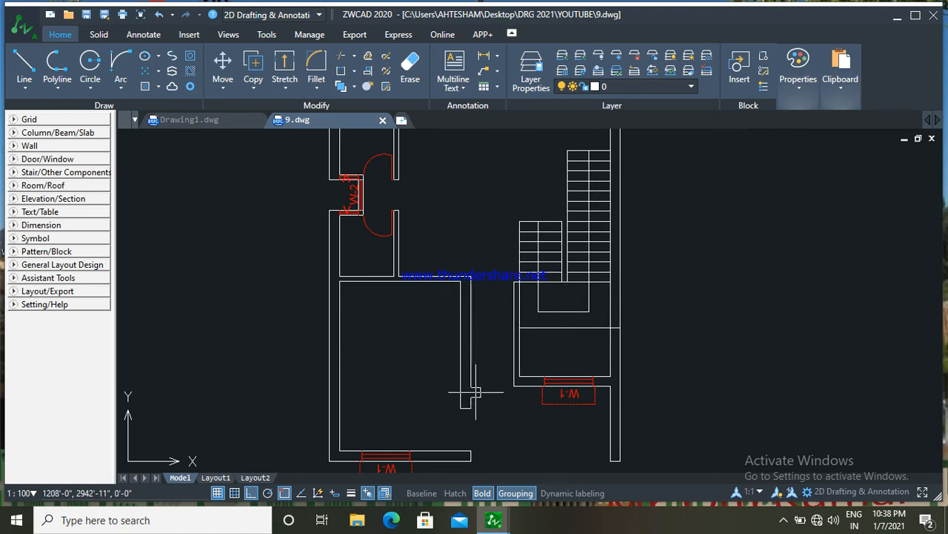
# Step: Draw the door leaf at the large room's lower opening, from the bottom wall end's upper corner running into the room
pyautogui.moveTo(476, 392); pyautogui.dragTo(474, 357, button='middle')
pyautogui.click(27, 62)
pyautogui.click(25, 63)
pyautogui.scroll(3, 461, 398)
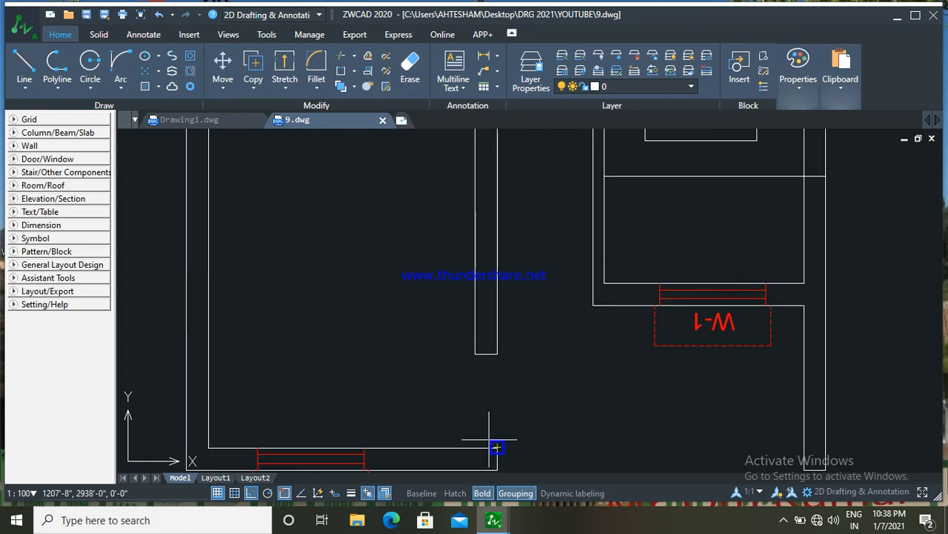
pyautogui.click(497, 447)
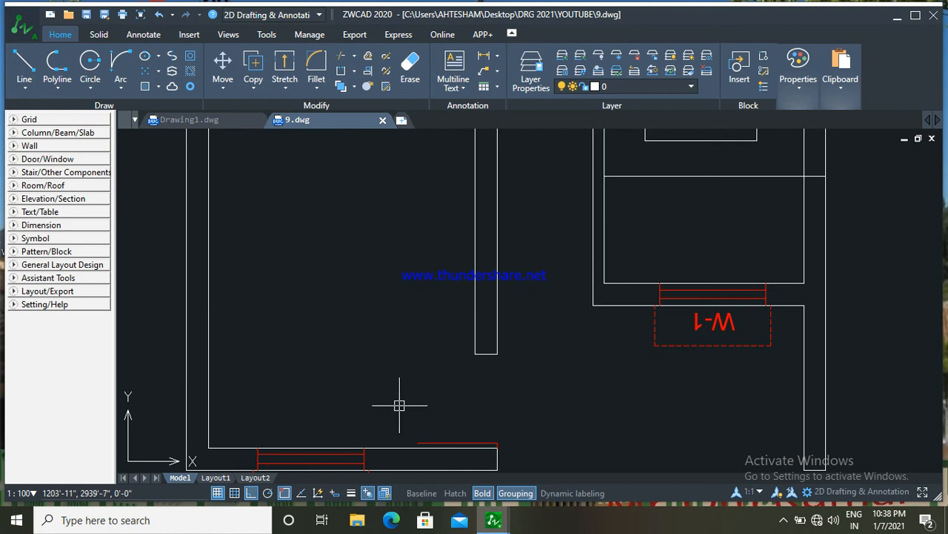
# Step: Draw the swing arc from the large room's vertical wall end to the tip of the new door leaf
pyautogui.click(120, 65)
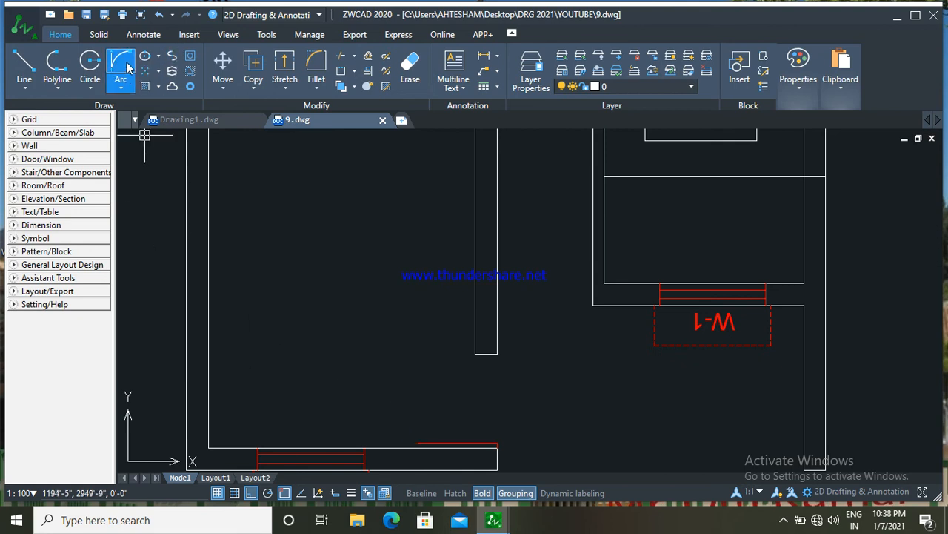
pyautogui.click(475, 353)
pyautogui.click(416, 443)
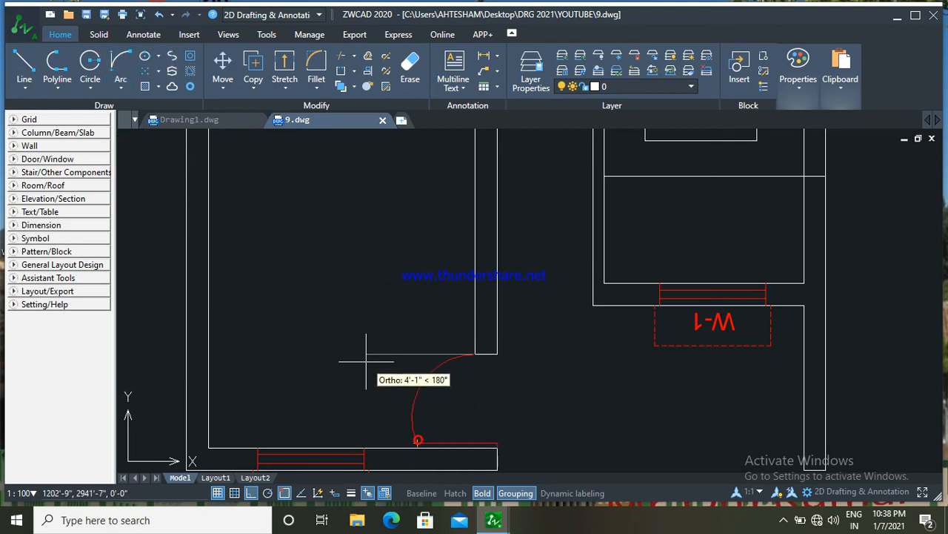
pyautogui.click(368, 362)
pyautogui.scroll(-5, 368, 363)
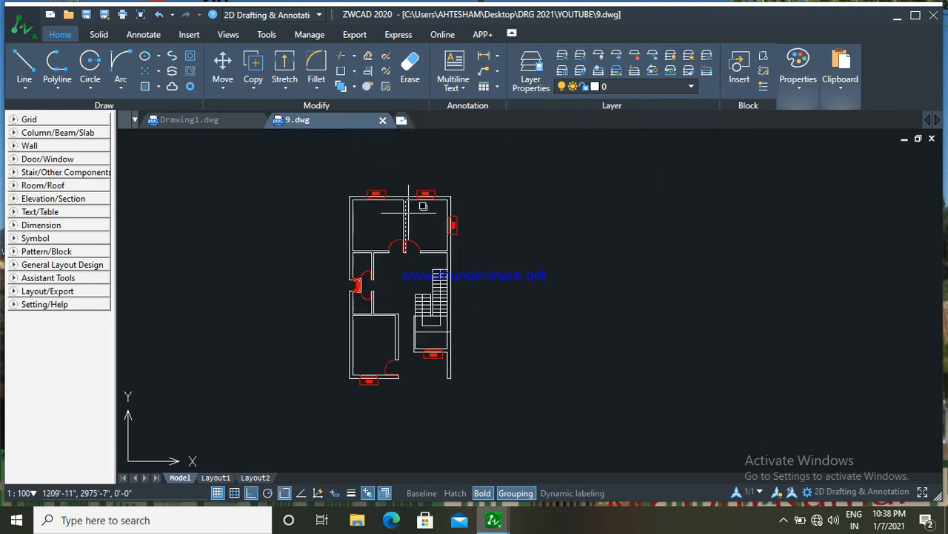
# Step: Add the red multiline text label D-1 with 8" text height inside the left of the two adjacent upper doors
pyautogui.scroll(1, 378, 180)
pyautogui.scroll(3, 375, 180)
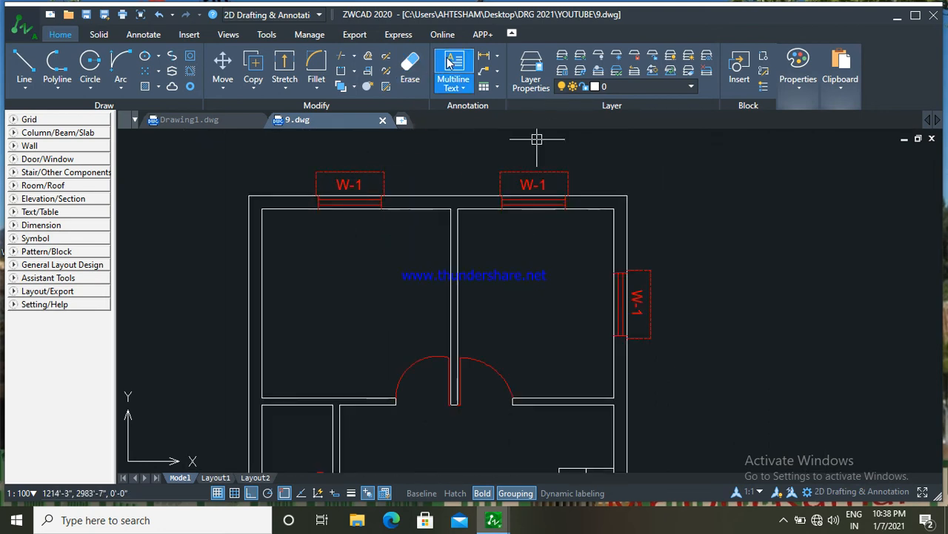
pyautogui.scroll(4, 459, 326)
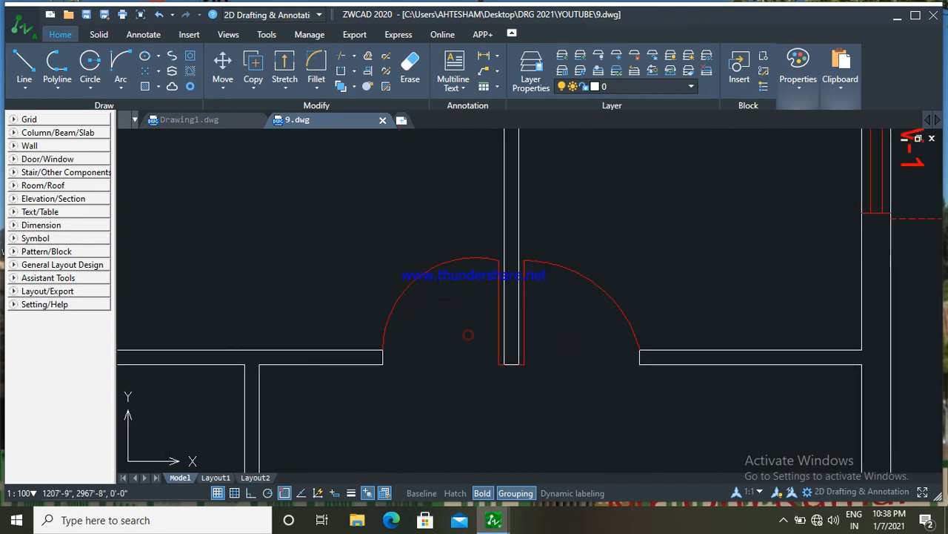
pyautogui.click(469, 335)
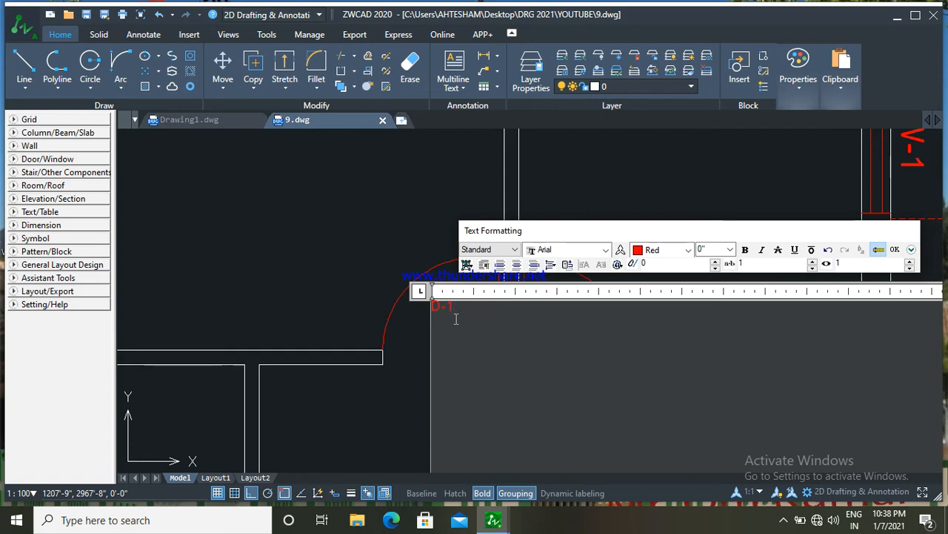
pyautogui.click(718, 249)
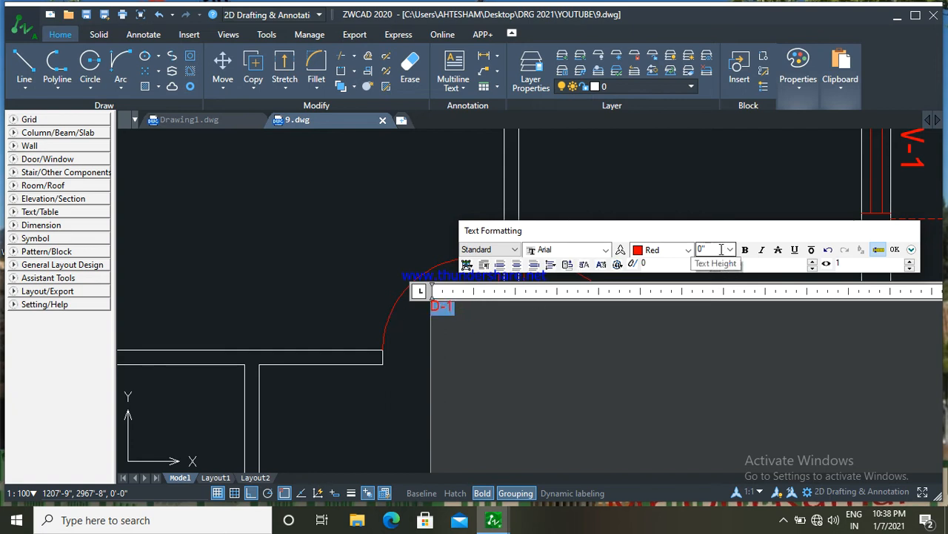
pyautogui.press('Return')
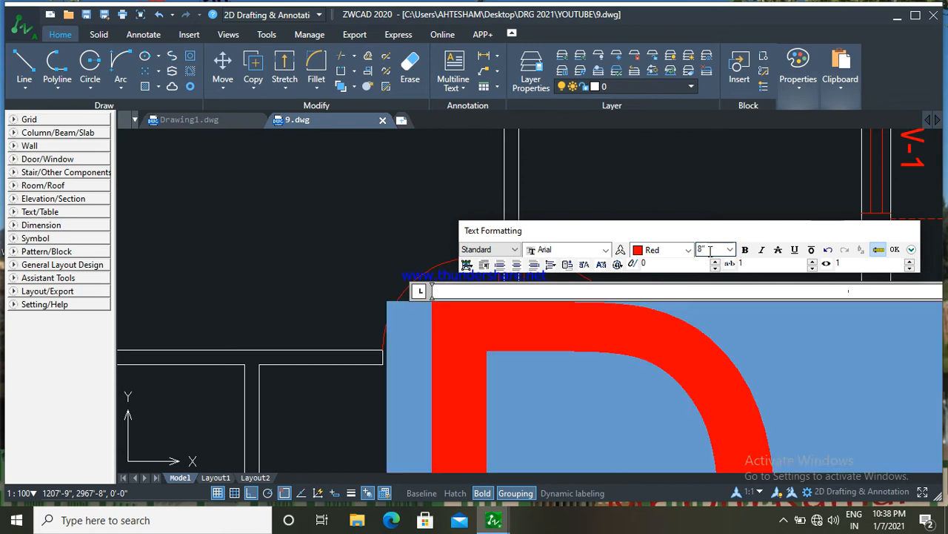
pyautogui.click(571, 198)
# Step: Move the D-1 label down so that it sits in the opening of the left upper door
pyautogui.scroll(-3, 487, 290)
pyautogui.scroll(2, 482, 297)
pyautogui.click(481, 300)
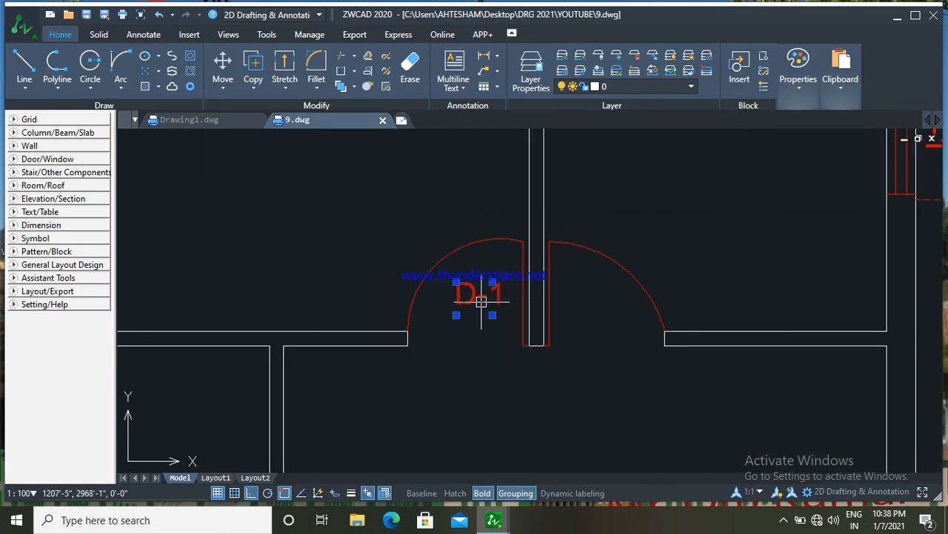
pyautogui.click(487, 296)
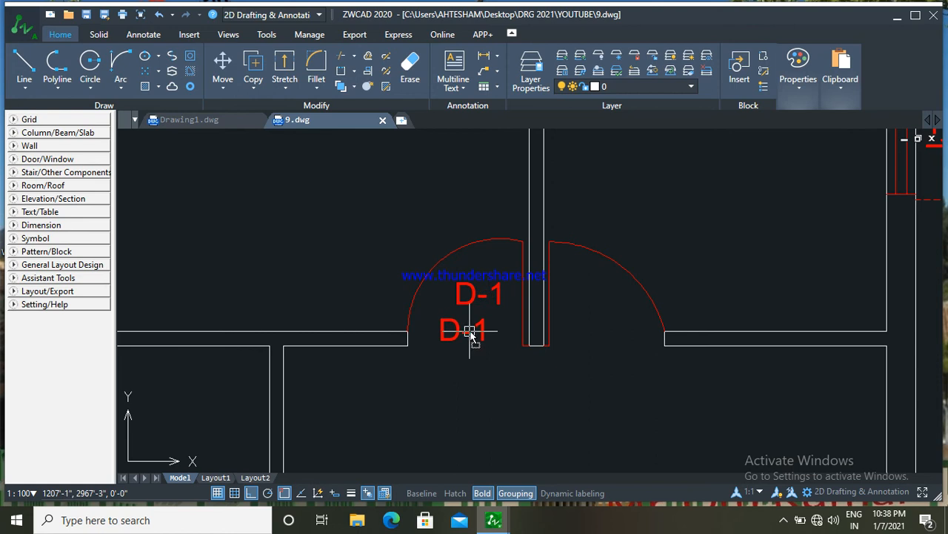
pyautogui.click(470, 331)
# Step: Copy the D-1 label horizontally into the opening of the right upper door
pyautogui.rightClick(470, 332)
pyautogui.click(518, 305)
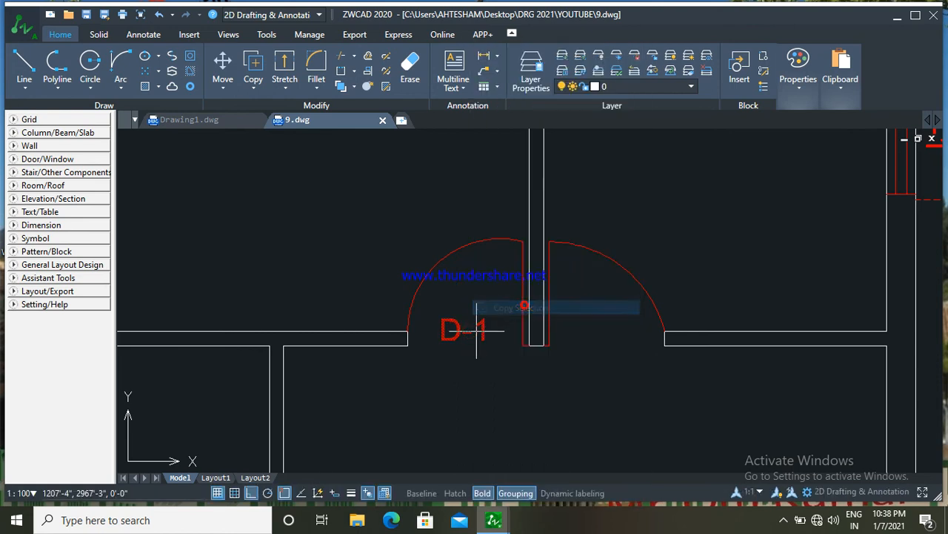
pyautogui.click(478, 331)
pyautogui.click(610, 331)
# Step: Place another copy of the D-1 label at the upper door beside window W-2 and end the copying
pyautogui.scroll(-4, 620, 393)
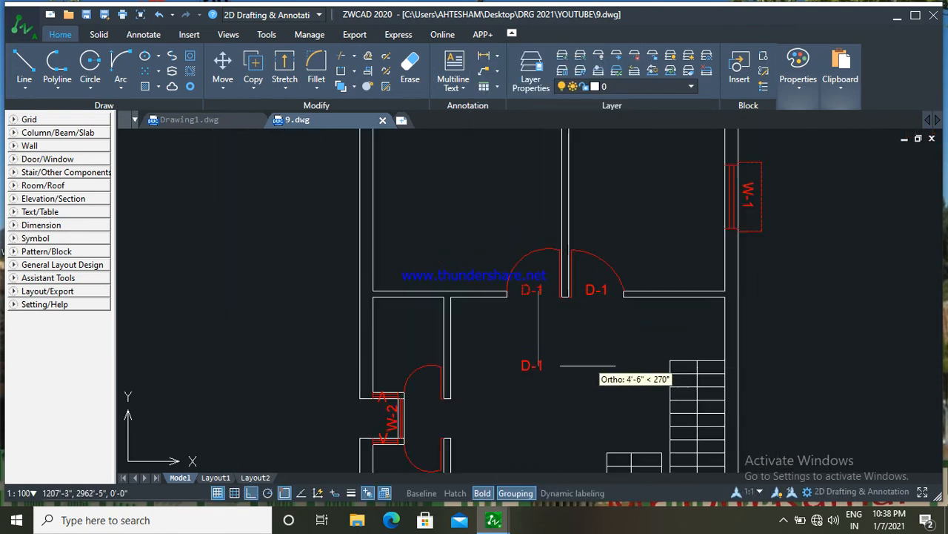
pyautogui.scroll(3, 508, 375)
pyautogui.scroll(-3, 489, 362)
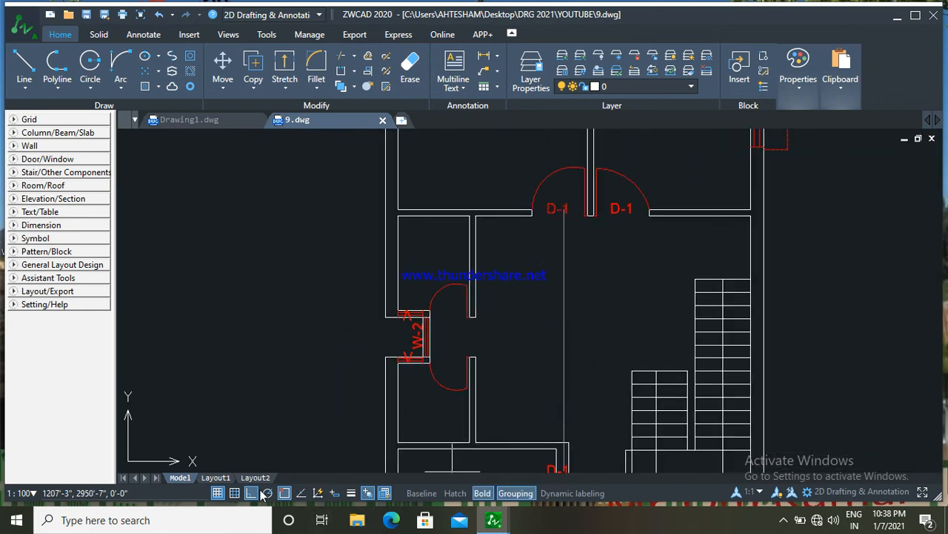
pyautogui.scroll(4, 448, 315)
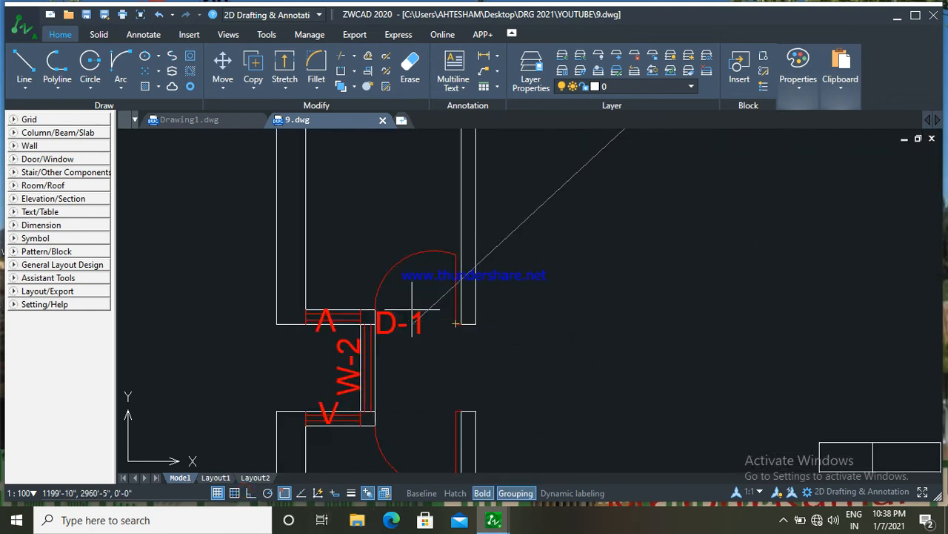
pyautogui.press('Escape')
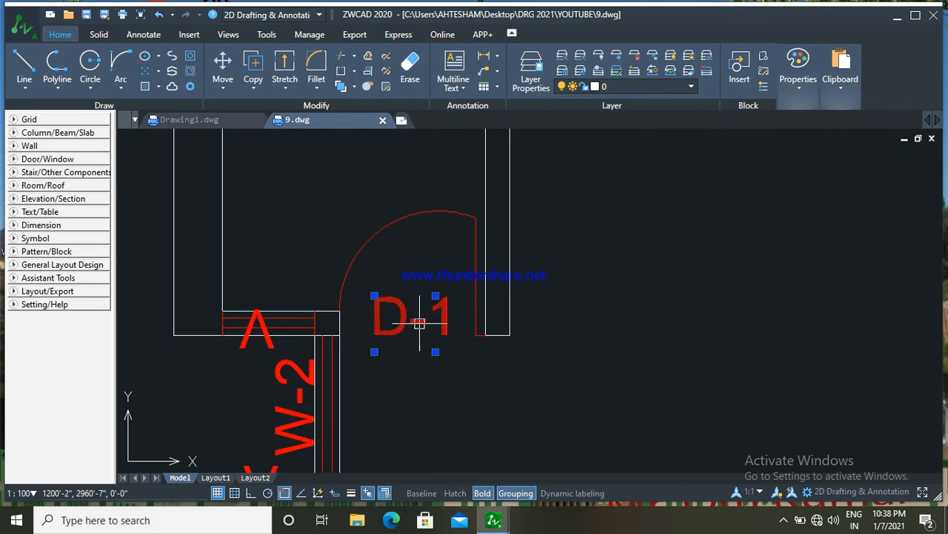
# Step: Change the label at the upper door beside window W-2 to D-3
pyautogui.doubleClick(418, 324)
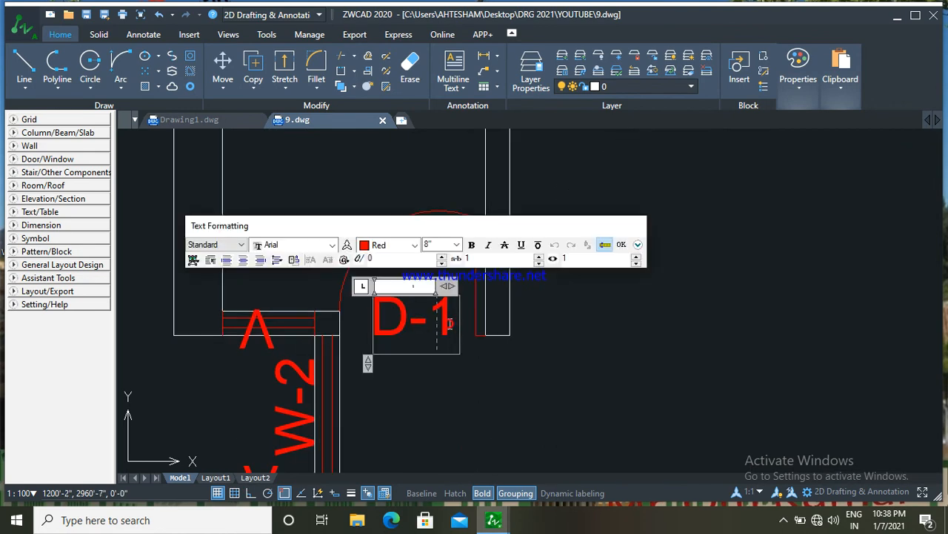
pyautogui.press('BackSpace')
pyautogui.write('3')
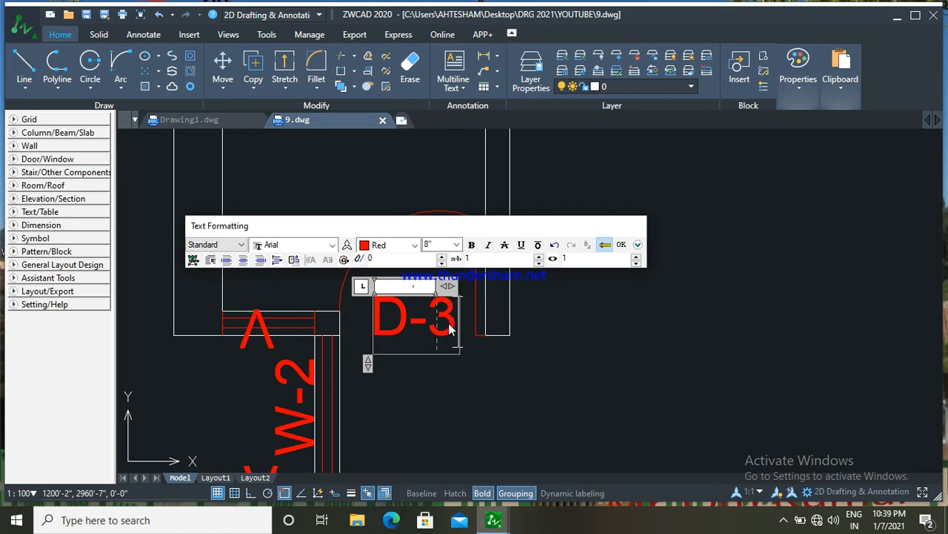
pyautogui.click(621, 346)
# Step: Copy the D-3 label into the empty space in the hall, level with the original
pyautogui.scroll(-2, 620, 346)
pyautogui.click(501, 314)
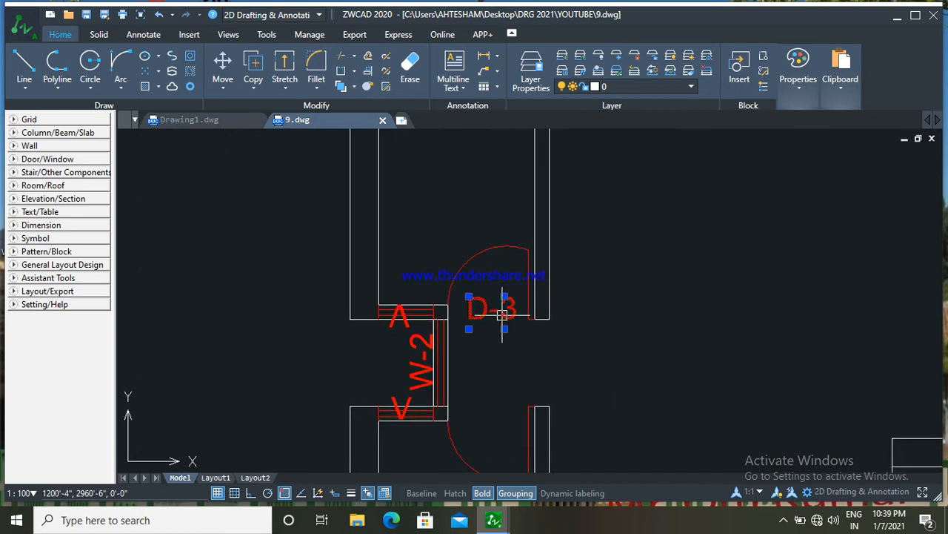
pyautogui.rightClick(503, 317)
pyautogui.click(563, 307)
pyautogui.click(519, 314)
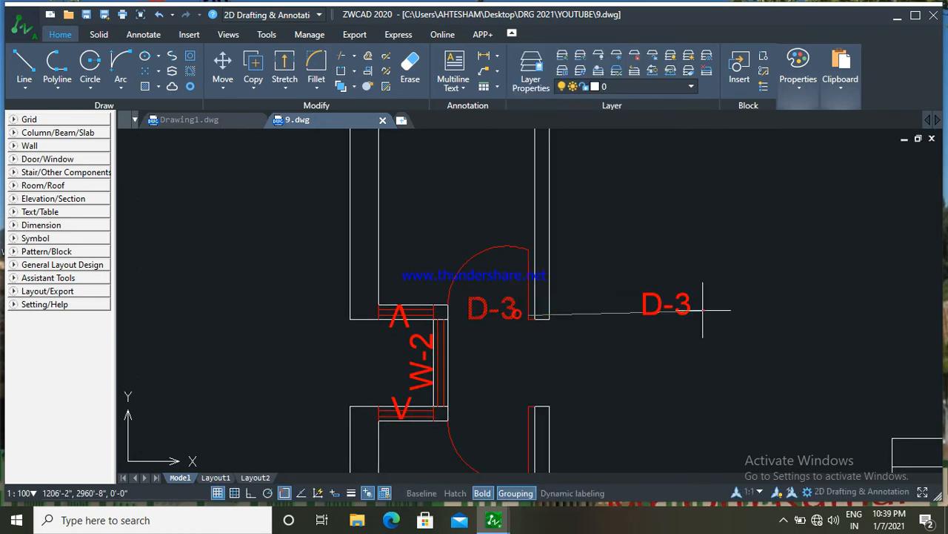
pyautogui.click(696, 312)
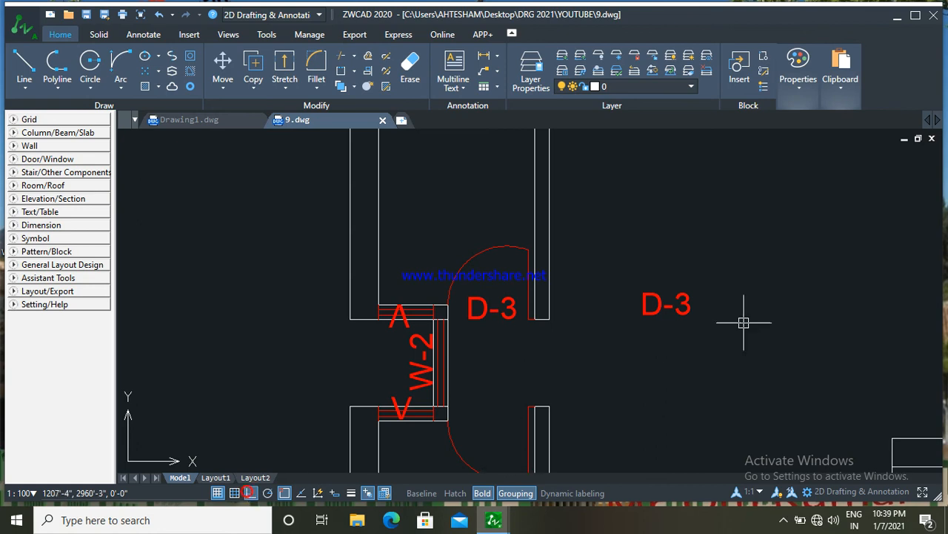
# Step: Rotate the copied D-3 label in the hall by 180° so that it reads upside down
pyautogui.moveTo(734, 340); pyautogui.dragTo(642, 280)
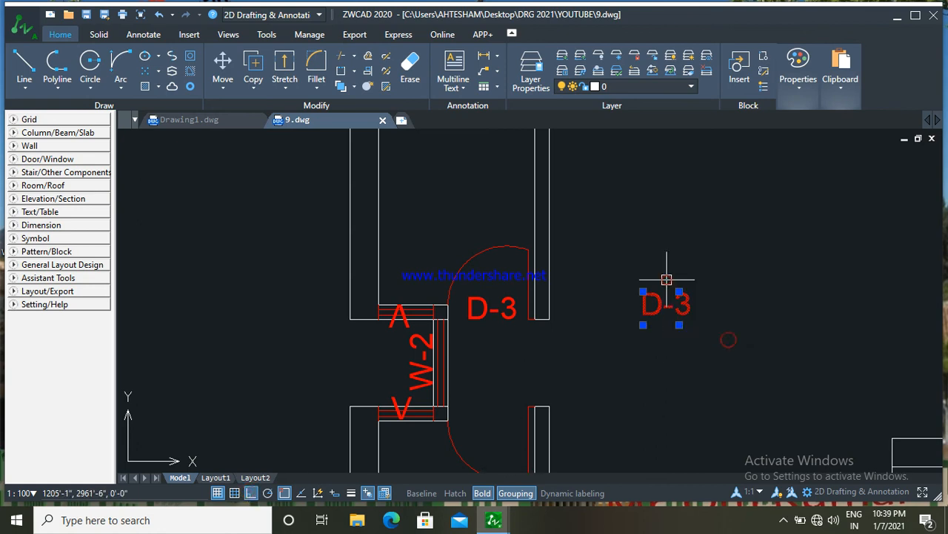
pyautogui.click(223, 88)
pyautogui.click(252, 139)
pyautogui.scroll(-1, 777, 326)
pyautogui.moveTo(776, 326); pyautogui.dragTo(584, 236, button='middle')
pyautogui.click(575, 229)
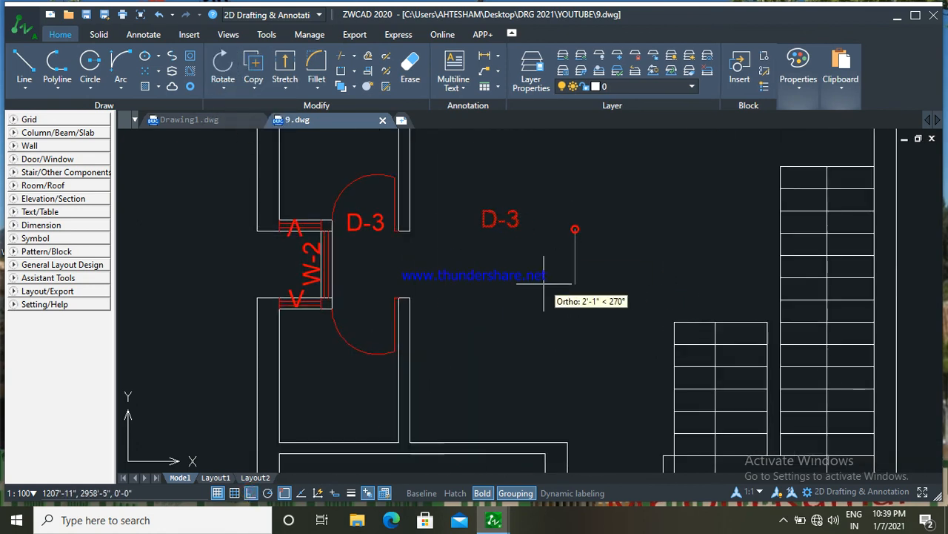
pyautogui.click(462, 203)
pyautogui.click(664, 244)
# Step: Move the rotated D-3 label into the opening of the lower door beside window W-2
pyautogui.scroll(2, 658, 243)
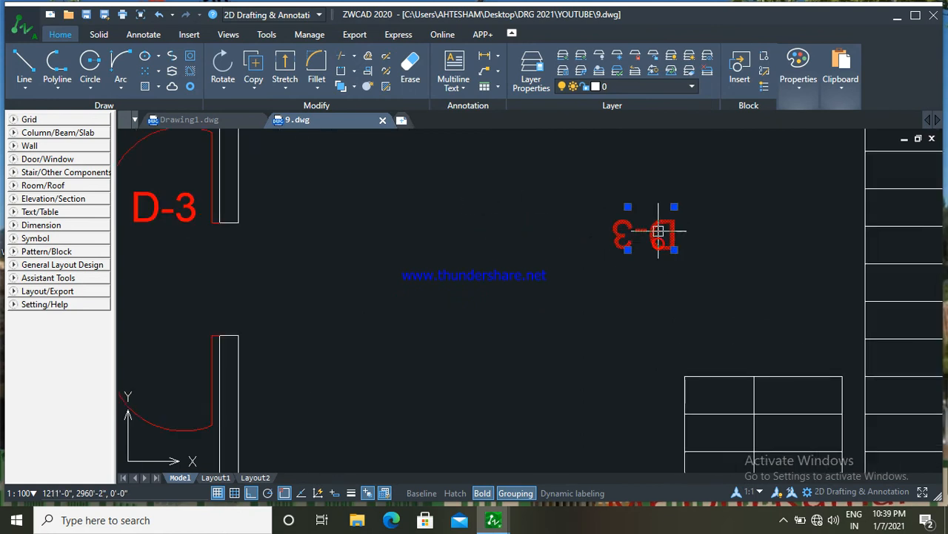
pyautogui.moveTo(646, 230); pyautogui.dragTo(166, 340)
pyautogui.scroll(-6, 296, 269)
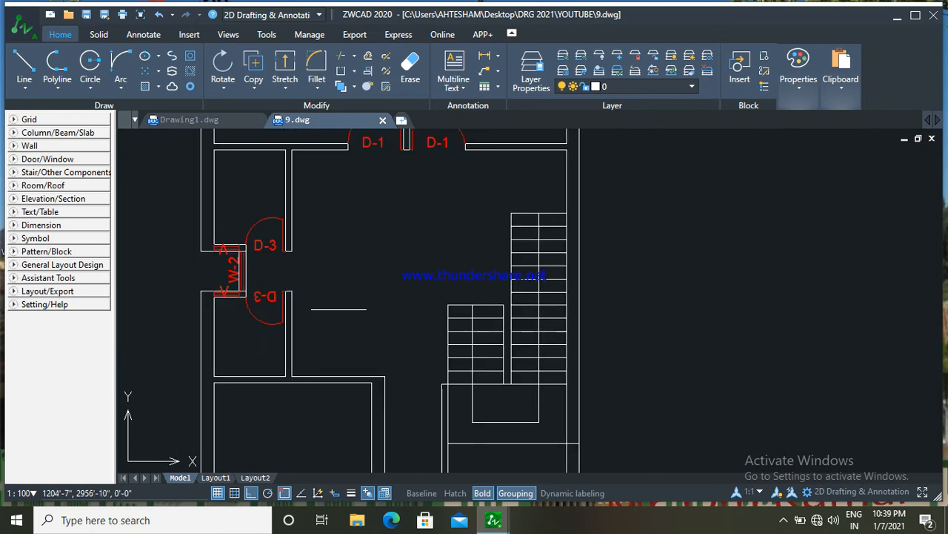
# Step: Copy the D-1 label from the left upper door to the large room's lower door
pyautogui.scroll(2, 353, 220)
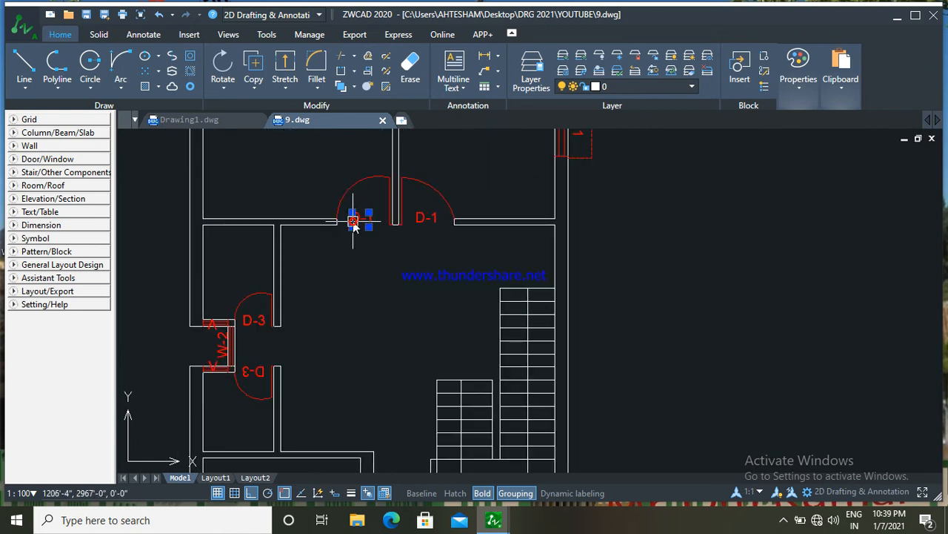
pyautogui.rightClick(353, 221)
pyautogui.click(431, 308)
pyautogui.click(361, 224)
pyautogui.moveTo(388, 356); pyautogui.dragTo(372, 241, button='middle')
pyautogui.scroll(-1, 381, 255)
pyautogui.scroll(3, 379, 397)
pyautogui.click(378, 359)
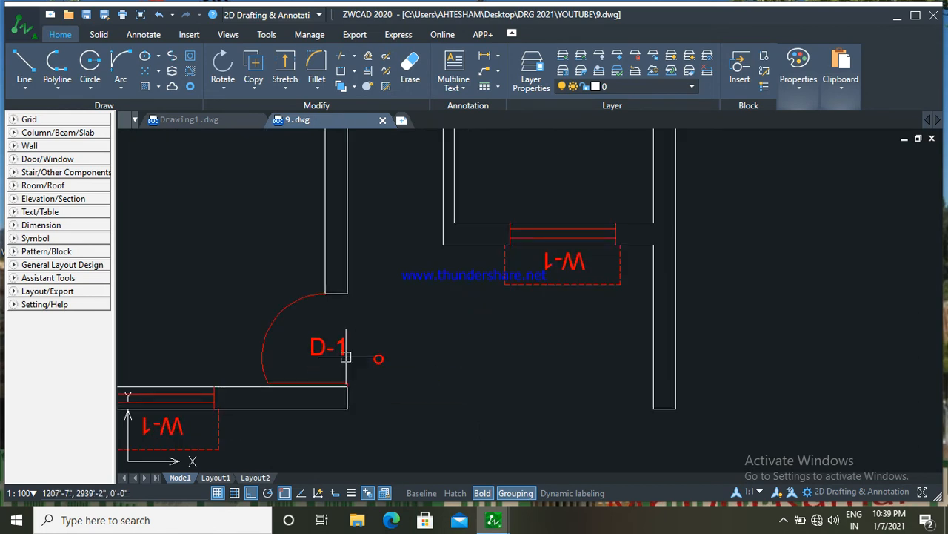
# Step: Rotate the D-1 label at the large room's door by 90° so that it reads vertically
pyautogui.click(334, 349)
pyautogui.click(223, 70)
pyautogui.click(435, 378)
pyautogui.click(398, 296)
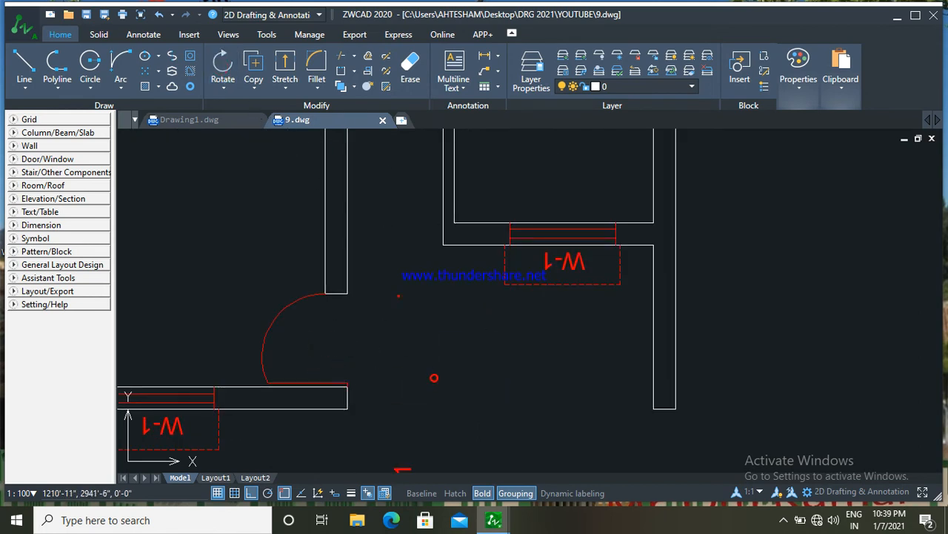
# Step: Move the vertical D-1 label inside the swing arc of the large room's lower door
pyautogui.scroll(-1, 438, 428)
pyautogui.moveTo(439, 428); pyautogui.dragTo(428, 358, button='middle')
pyautogui.click(412, 405)
pyautogui.click(404, 406)
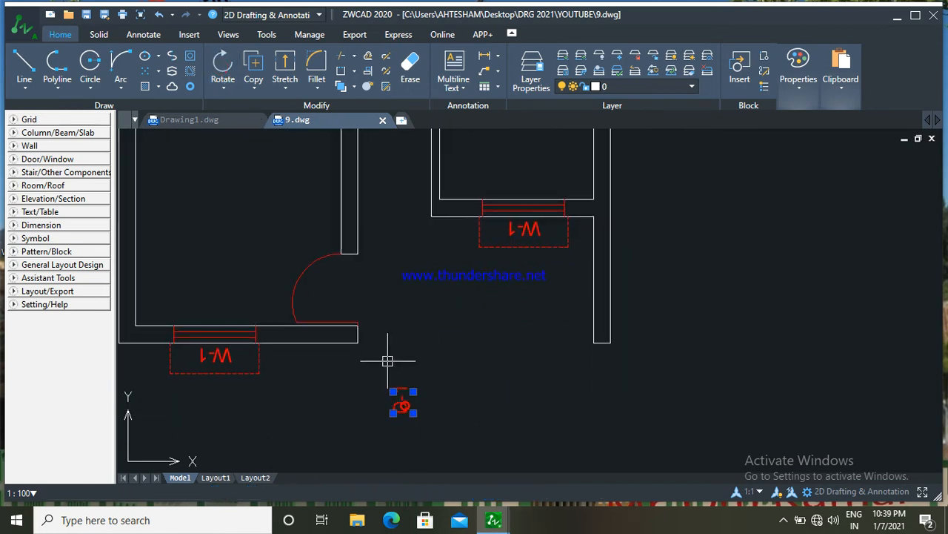
pyautogui.click(335, 300)
# Step: Draw a red line across the lower end of the left stair flight, from its outer edge to its inner edge
pyautogui.scroll(-3, 392, 327)
pyautogui.scroll(6, 393, 327)
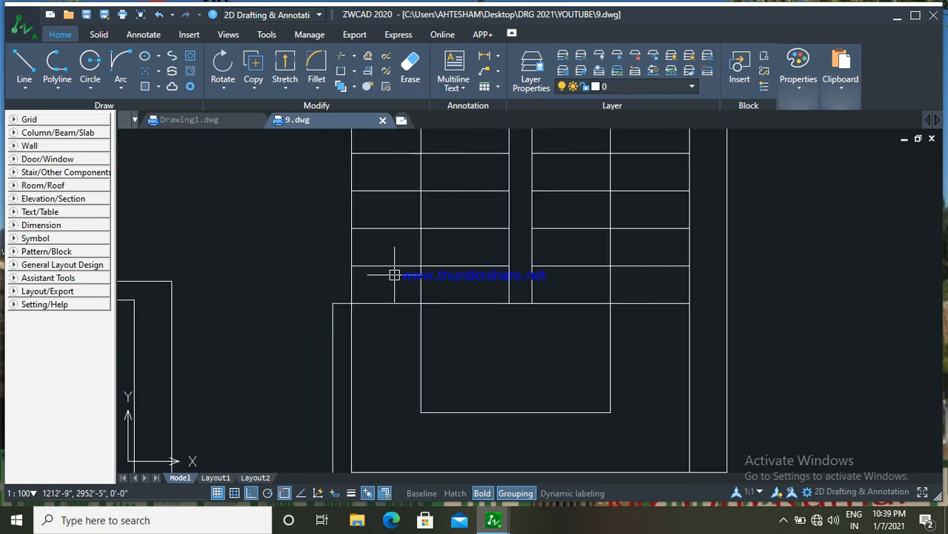
pyautogui.scroll(3, 321, 301)
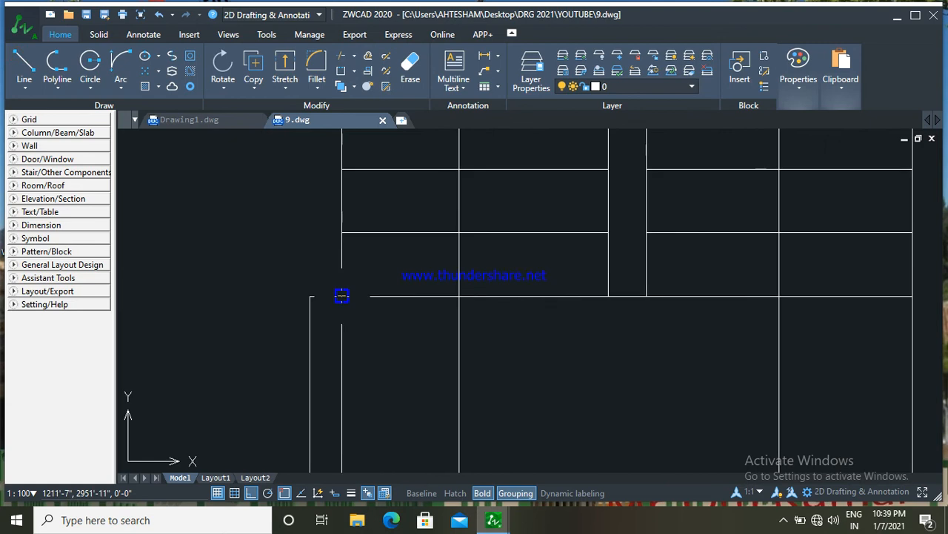
pyautogui.click(340, 296)
pyautogui.click(608, 296)
pyautogui.press('Escape')
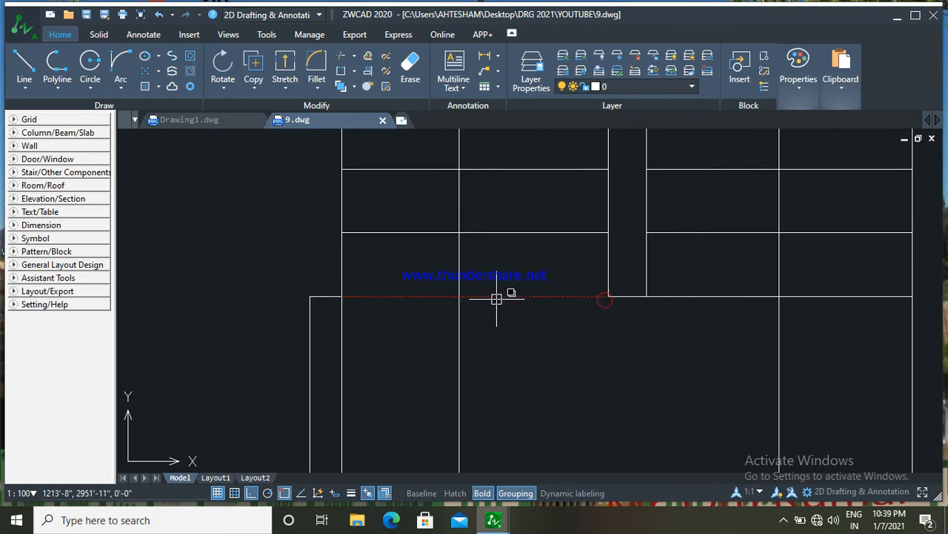
# Step: Set the linetype of the red line at the left flight's lower end to HIDDEN
pyautogui.click(498, 296)
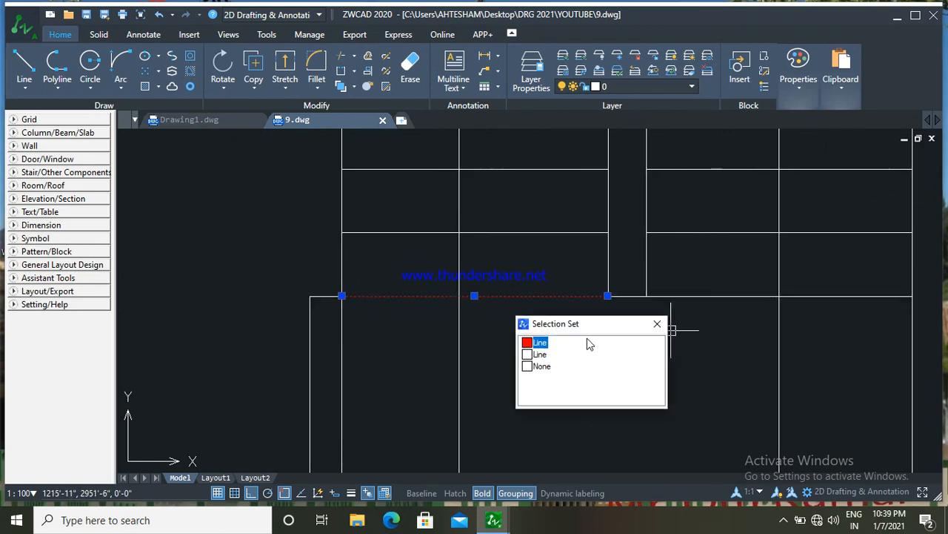
pyautogui.click(524, 277)
pyautogui.click(542, 273)
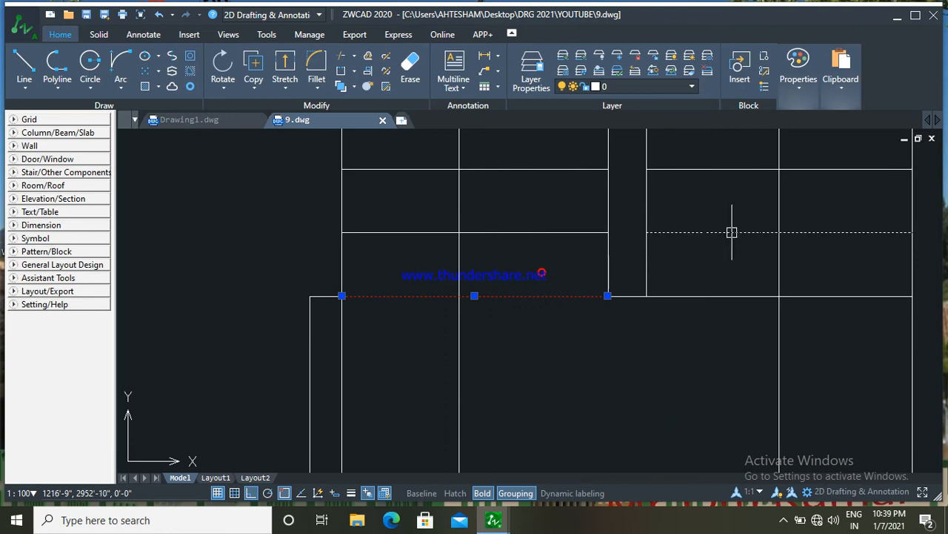
pyautogui.click(814, 100)
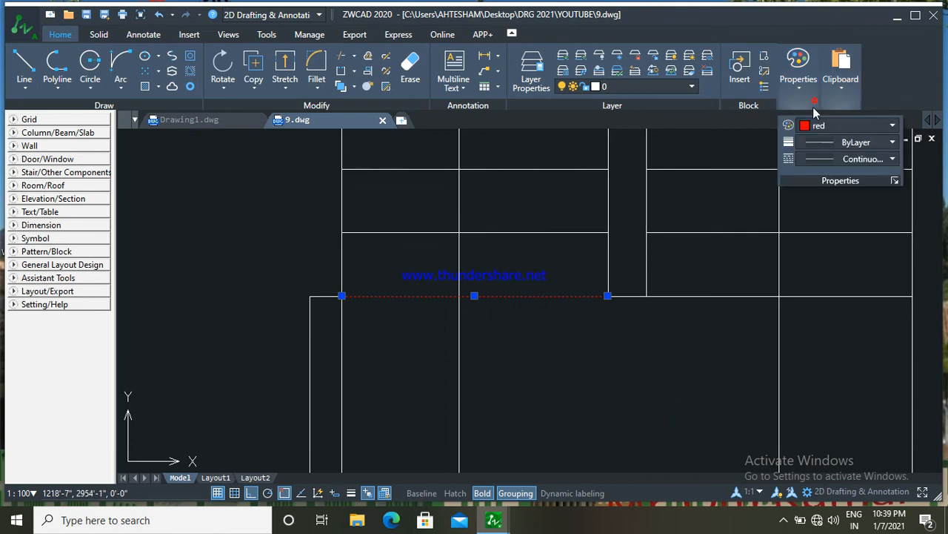
pyautogui.click(824, 160)
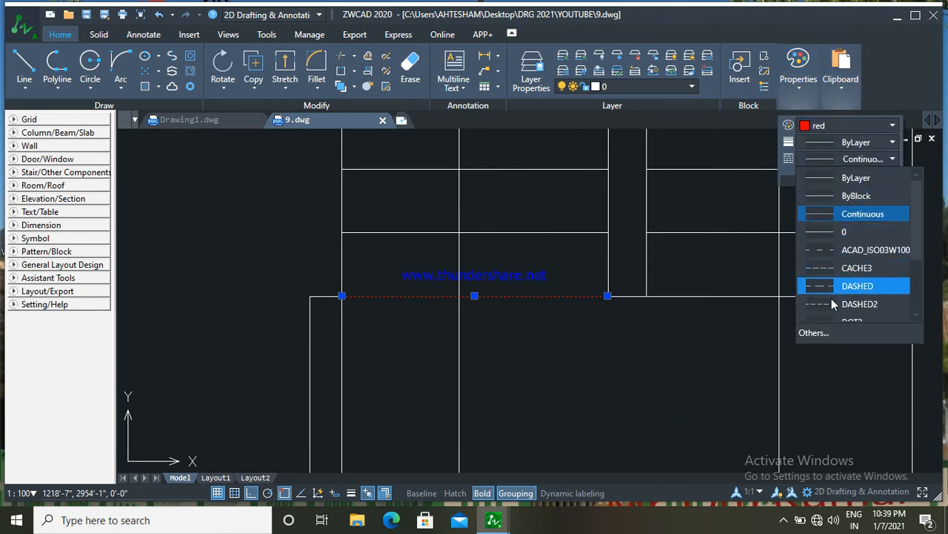
pyautogui.scroll(-2, 832, 309)
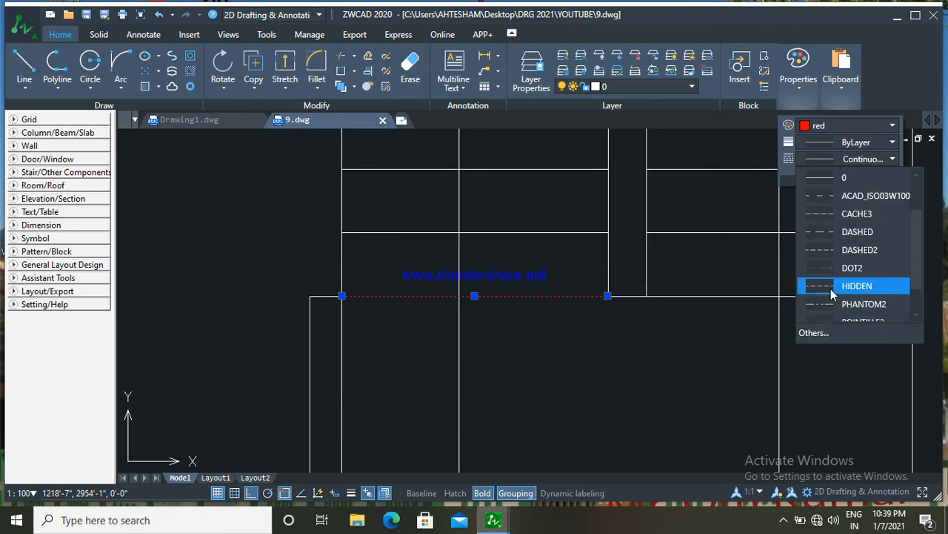
pyautogui.click(831, 286)
# Step: Delete the white line that overlaps the red dashed line at the foot of the stairs
pyautogui.scroll(4, 530, 293)
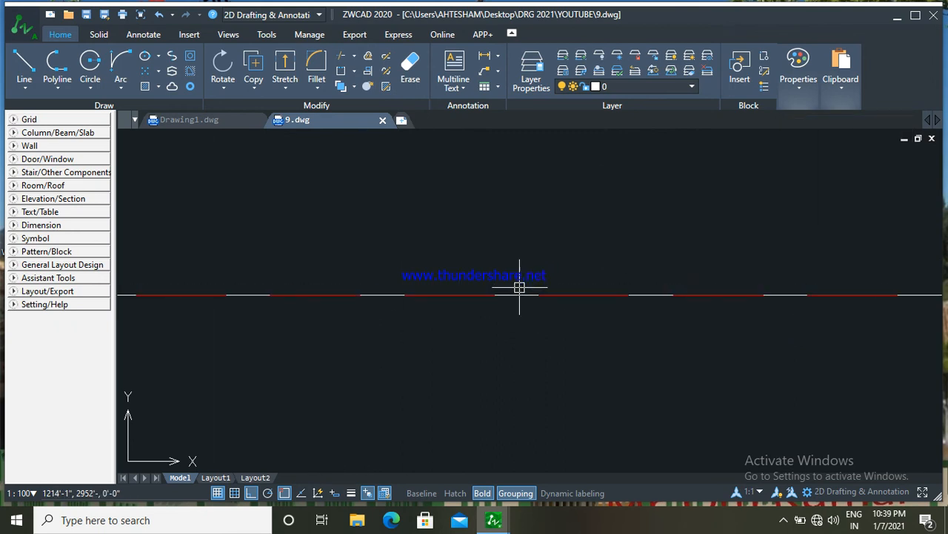
pyautogui.scroll(-3, 540, 264)
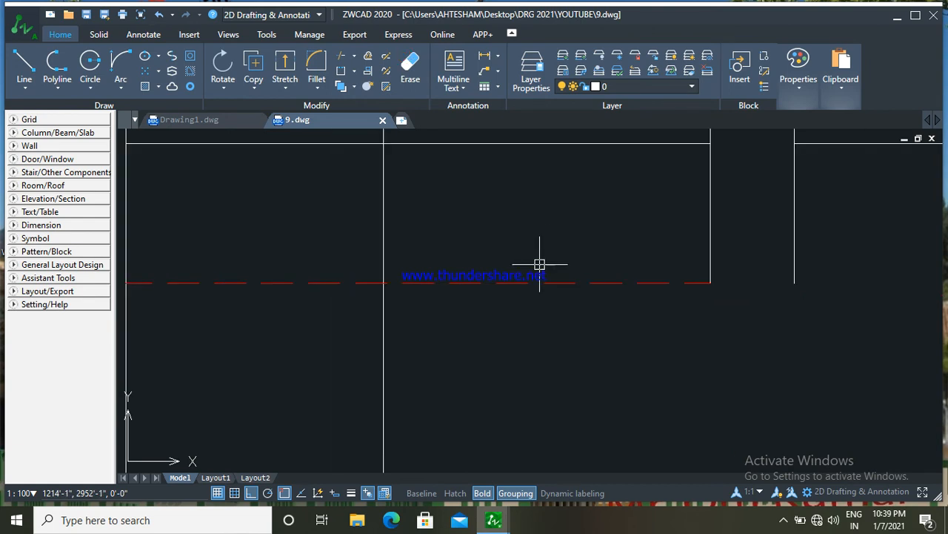
pyautogui.scroll(-3, 540, 264)
pyautogui.moveTo(519, 239); pyautogui.dragTo(518, 244, button='middle')
pyautogui.moveTo(593, 262); pyautogui.dragTo(566, 231, button='middle')
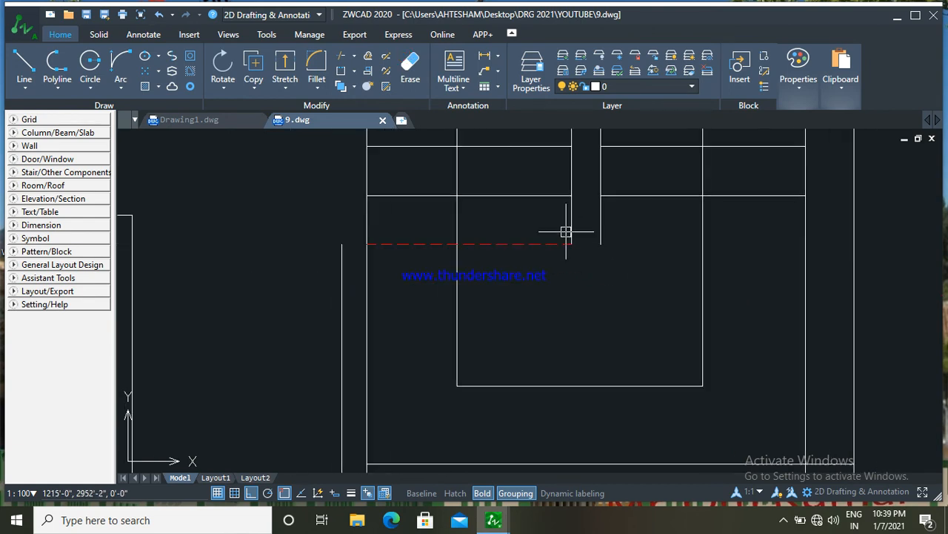
# Step: Continue the red dashed line with a solid red line across the stair gap and right flight to the outer wall
pyautogui.click(23, 64)
pyautogui.scroll(3, 571, 248)
pyautogui.click(579, 250)
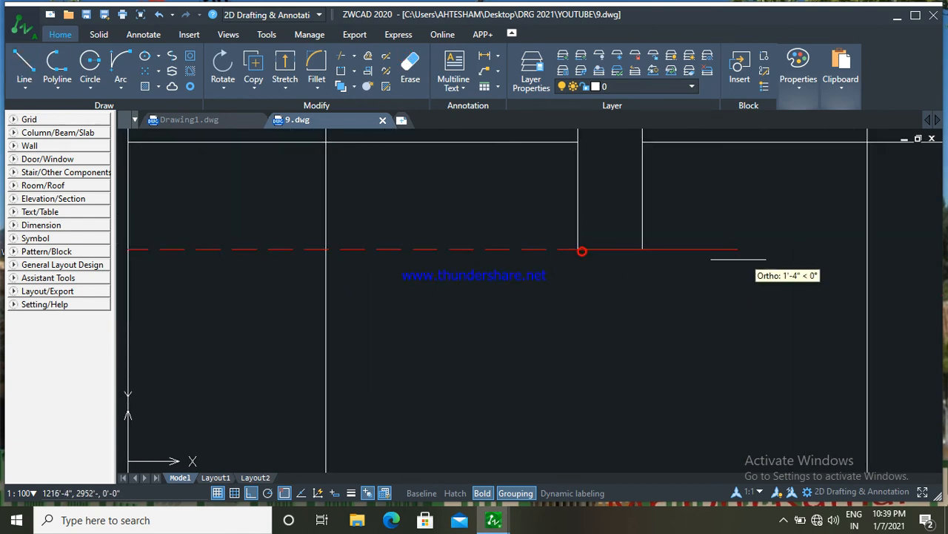
pyautogui.scroll(-4, 837, 266)
pyautogui.moveTo(833, 269); pyautogui.dragTo(659, 253, button='middle')
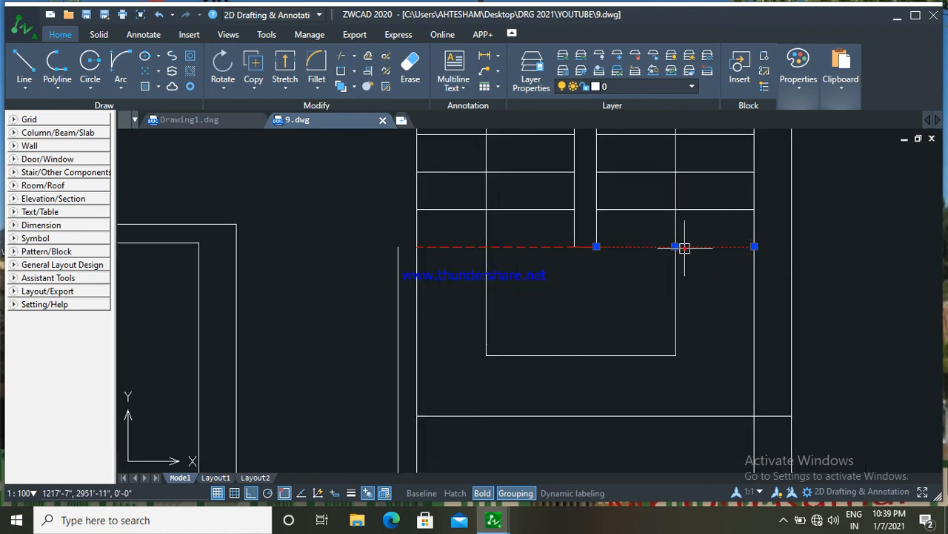
pyautogui.press('Escape')
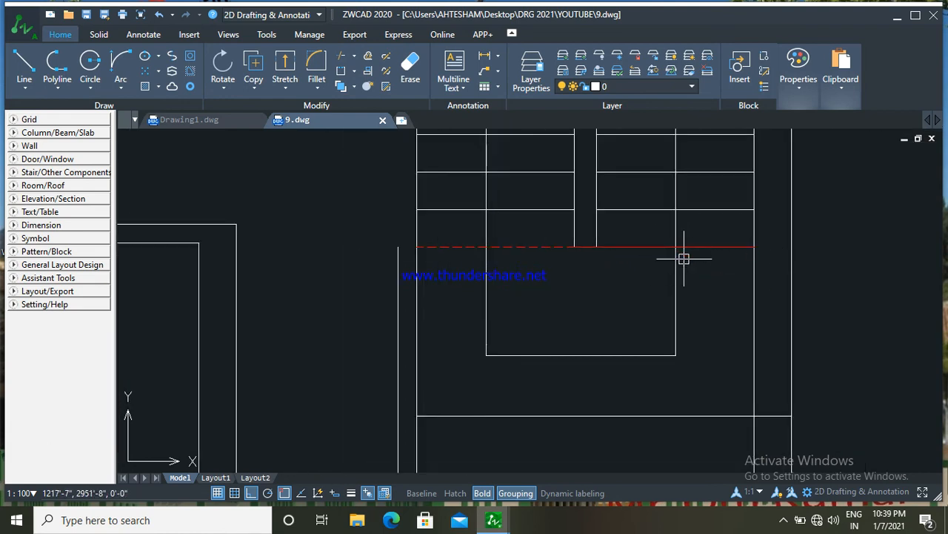
# Step: Copy the upside-down D-3 label from the lower door by window W-2 to just above the red dashed line at the stairs
pyautogui.scroll(-3, 686, 257)
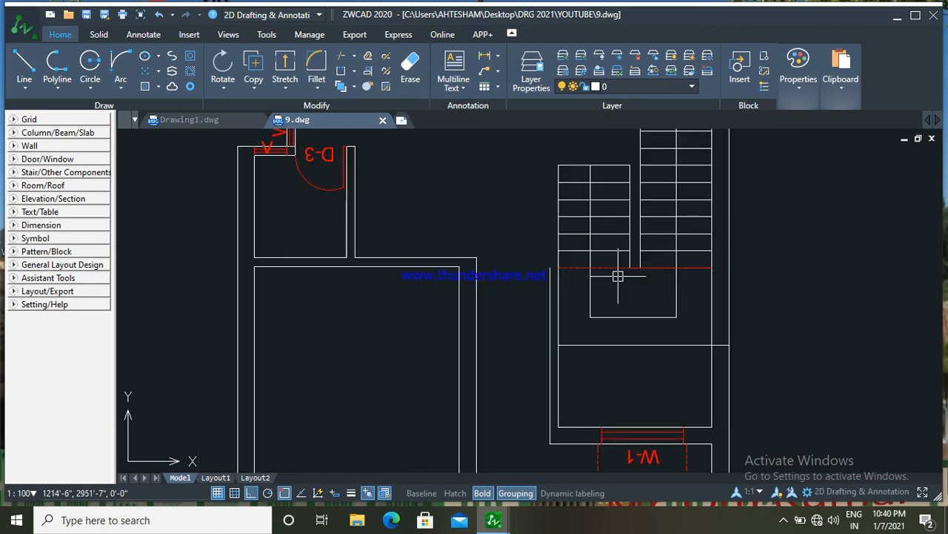
pyautogui.scroll(1, 638, 262)
pyautogui.moveTo(651, 282); pyautogui.dragTo(667, 284, button='middle')
pyautogui.scroll(-2, 667, 284)
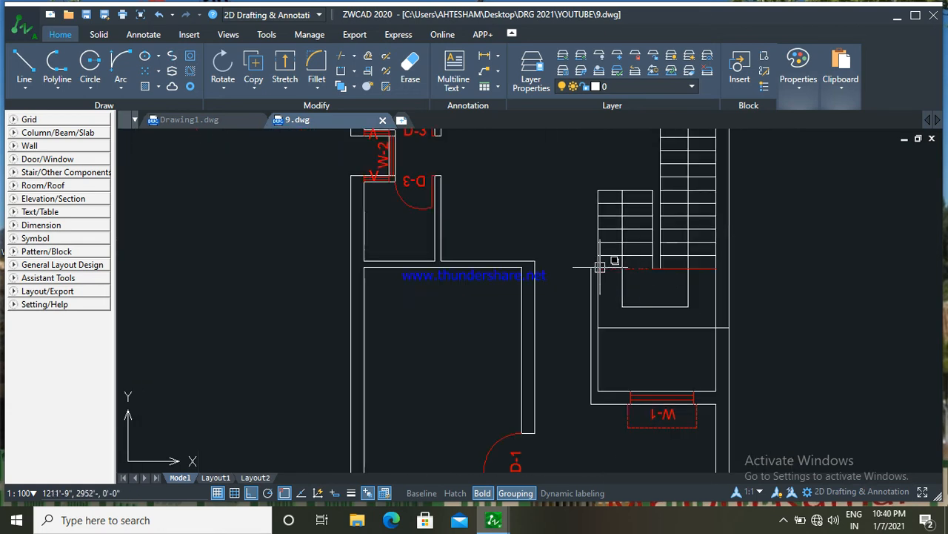
pyautogui.moveTo(449, 193); pyautogui.dragTo(421, 297, button='middle')
pyautogui.scroll(-1, 421, 297)
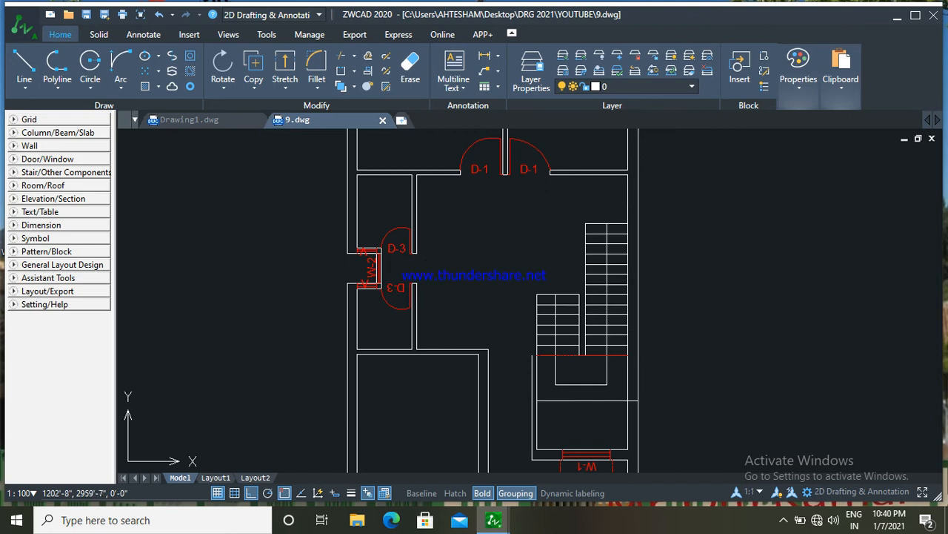
pyautogui.scroll(2, 429, 215)
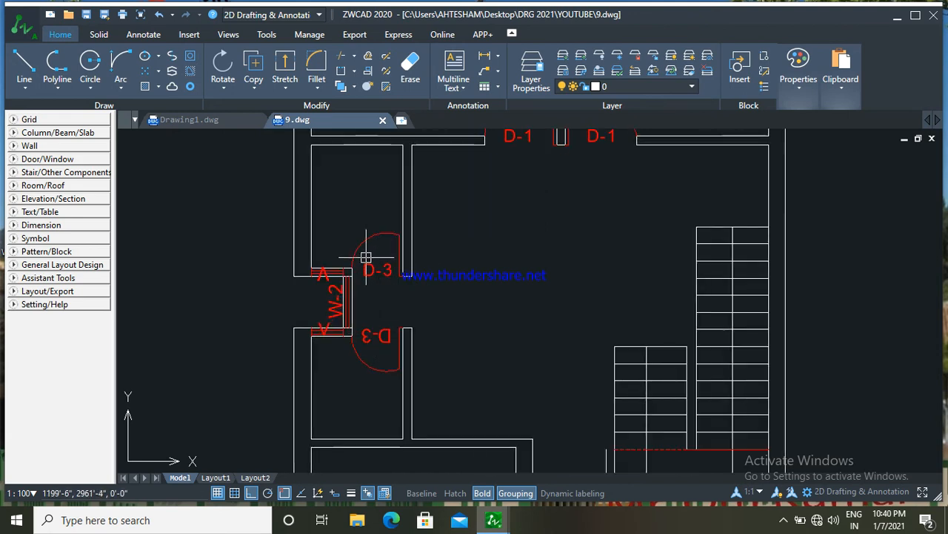
pyautogui.rightClick(395, 332)
pyautogui.click(454, 305)
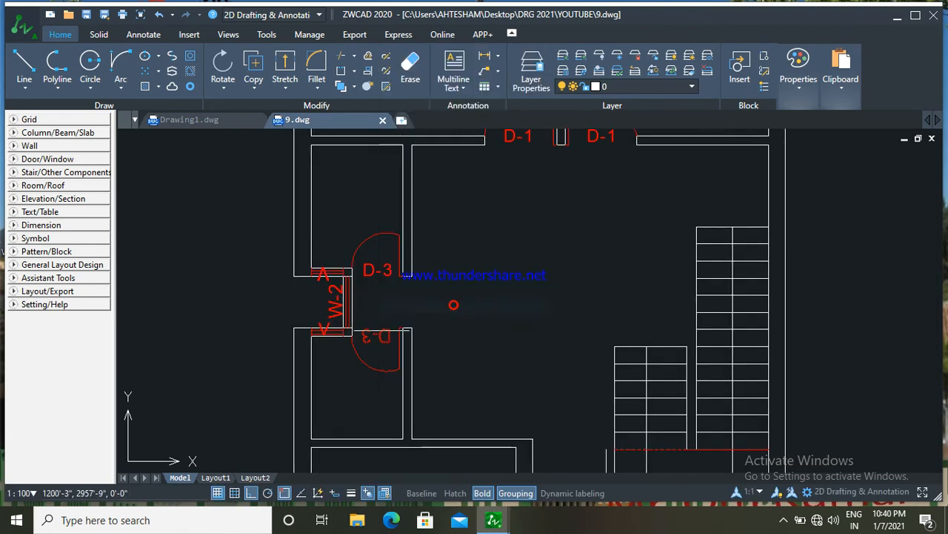
pyautogui.click(378, 330)
pyautogui.moveTo(684, 336); pyautogui.dragTo(613, 169, button='middle')
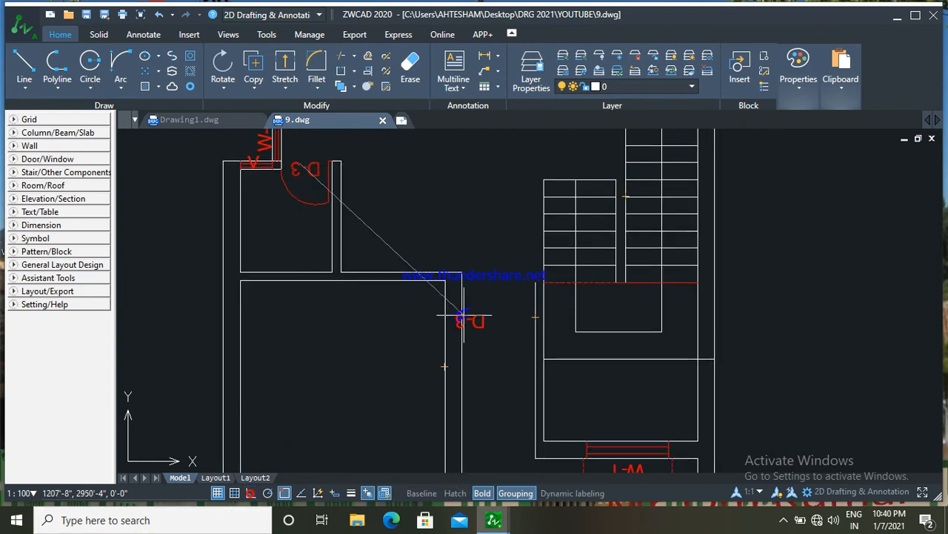
pyautogui.scroll(5, 593, 276)
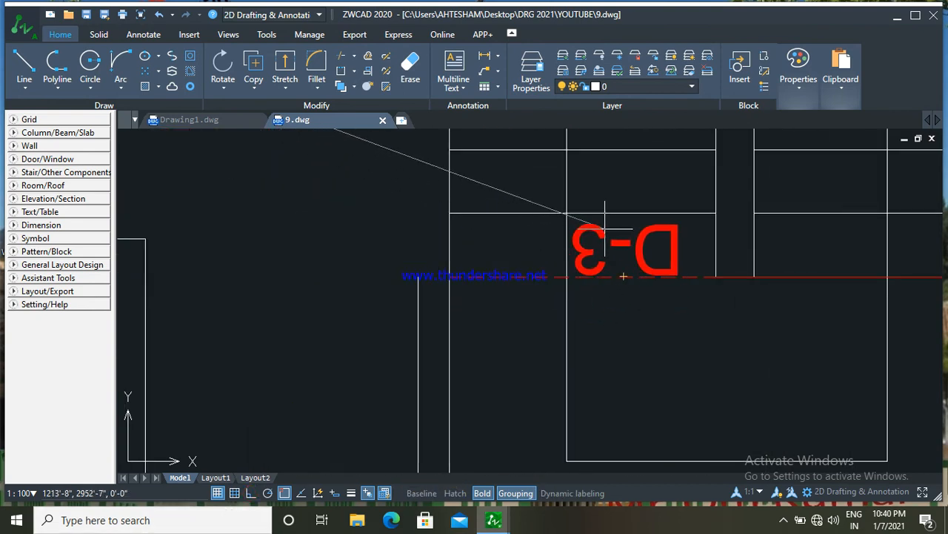
pyautogui.click(600, 229)
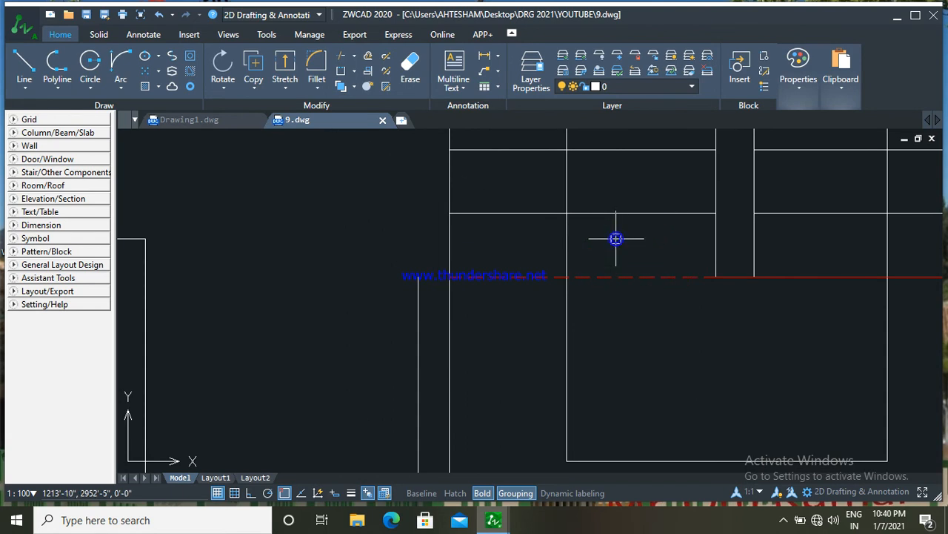
# Step: Change the copied label's text at the stairs to D-2
pyautogui.doubleClick(616, 238)
pyautogui.press('BackSpace')
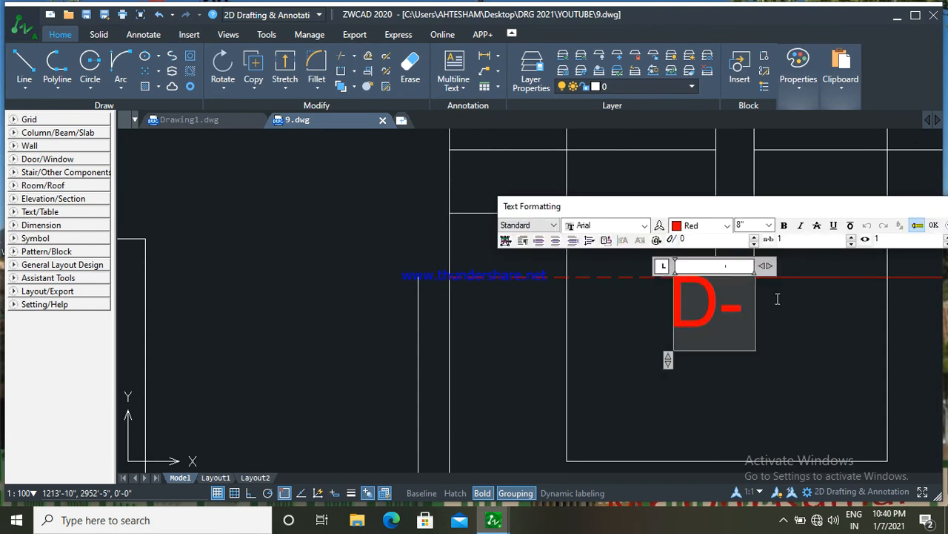
pyautogui.write('2')
pyautogui.click(527, 350)
pyautogui.scroll(-4, 525, 348)
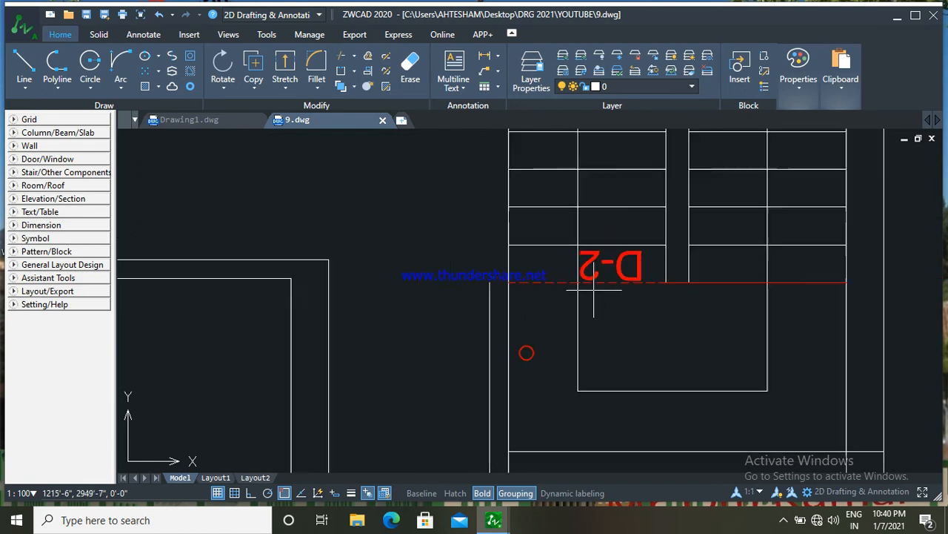
# Step: Move the D-2 label slightly left so that it sits centred above the red dashed line
pyautogui.scroll(3, 606, 257)
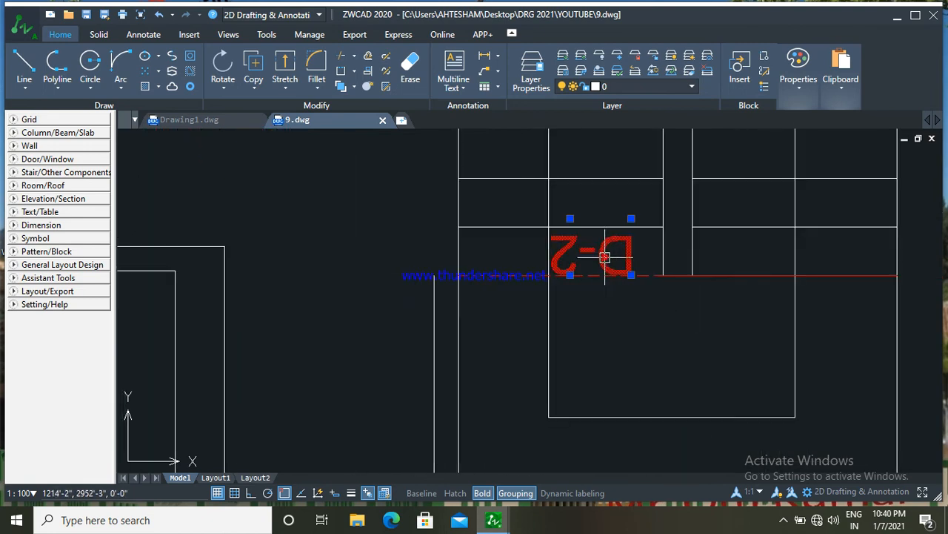
pyautogui.moveTo(603, 254); pyautogui.dragTo(568, 254)
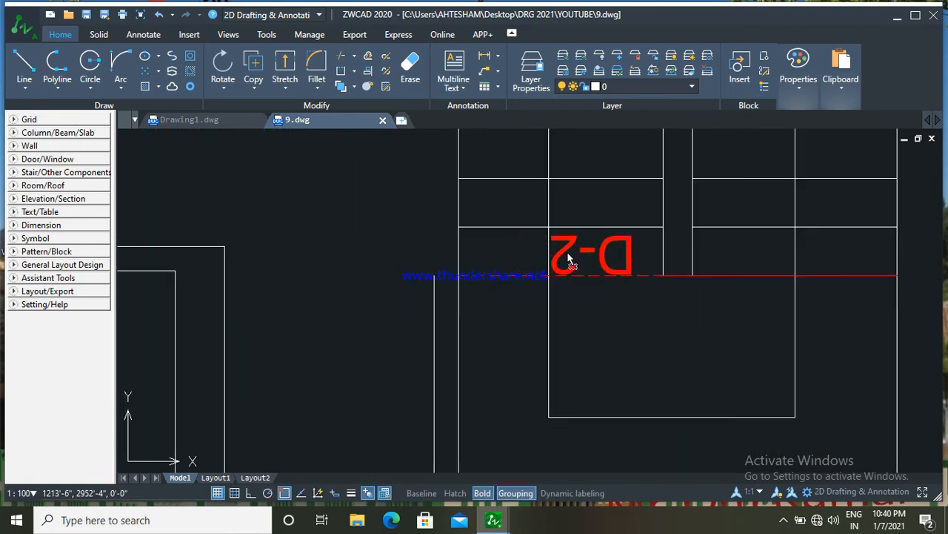
pyautogui.scroll(-3, 588, 261)
pyautogui.scroll(-2, 588, 260)
pyautogui.scroll(-1, 605, 267)
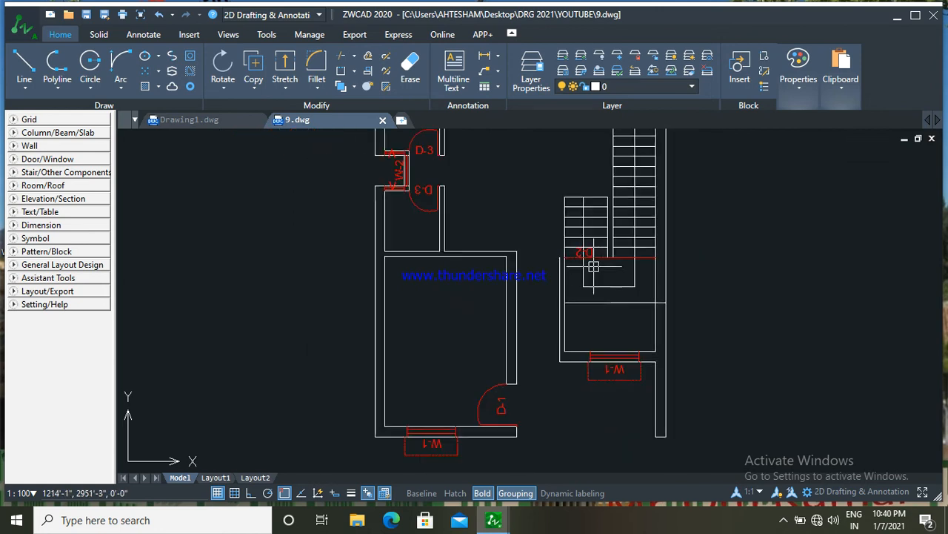
pyautogui.scroll(-1, 600, 258)
pyautogui.scroll(2, 582, 256)
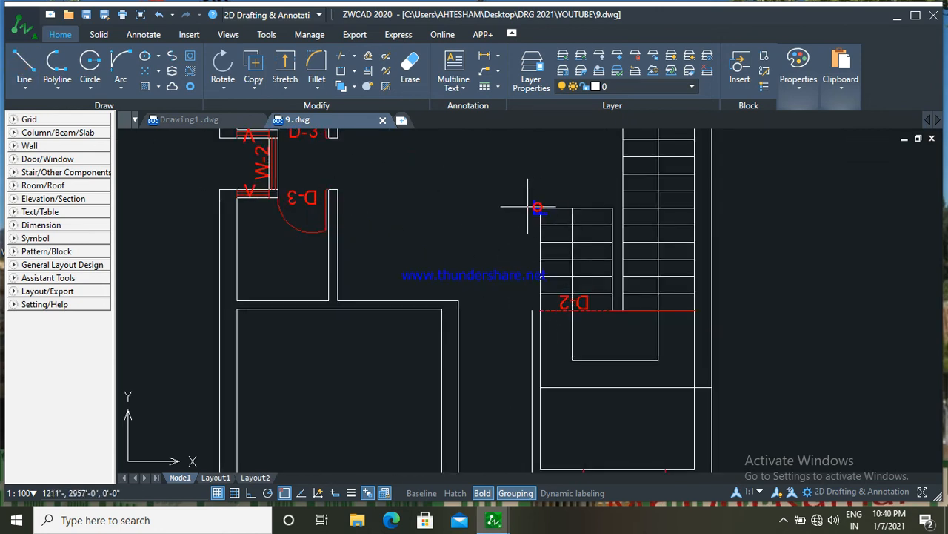
pyautogui.rightClick(488, 195)
pyautogui.click(541, 202)
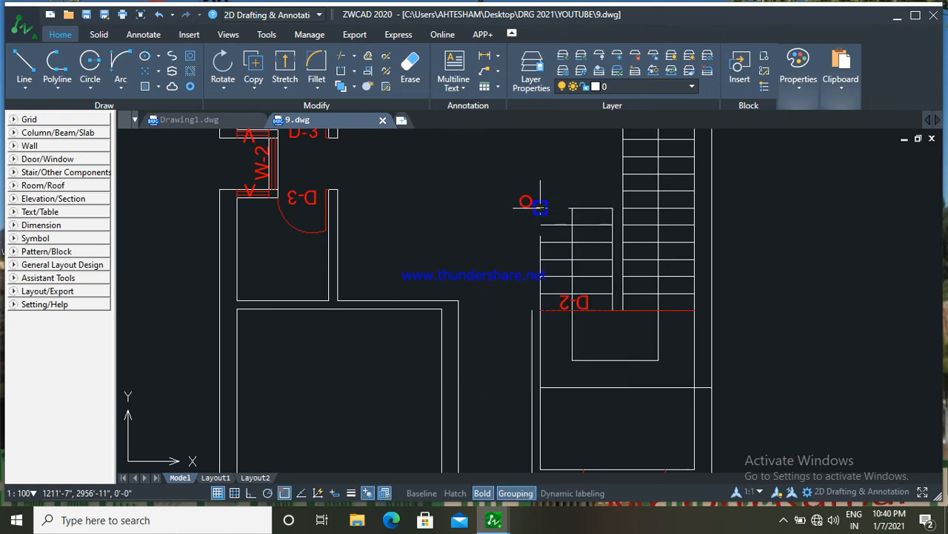
pyautogui.rightClick(475, 220)
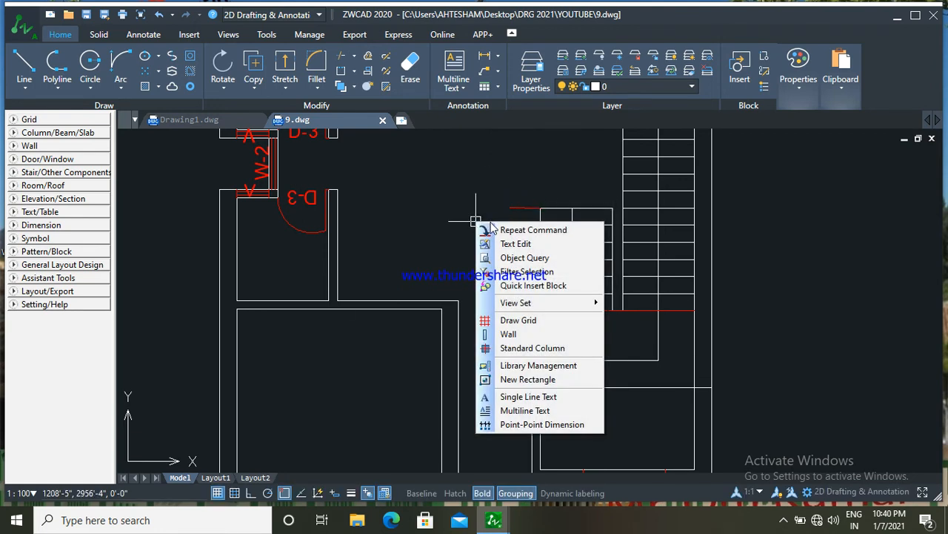
pyautogui.click(493, 229)
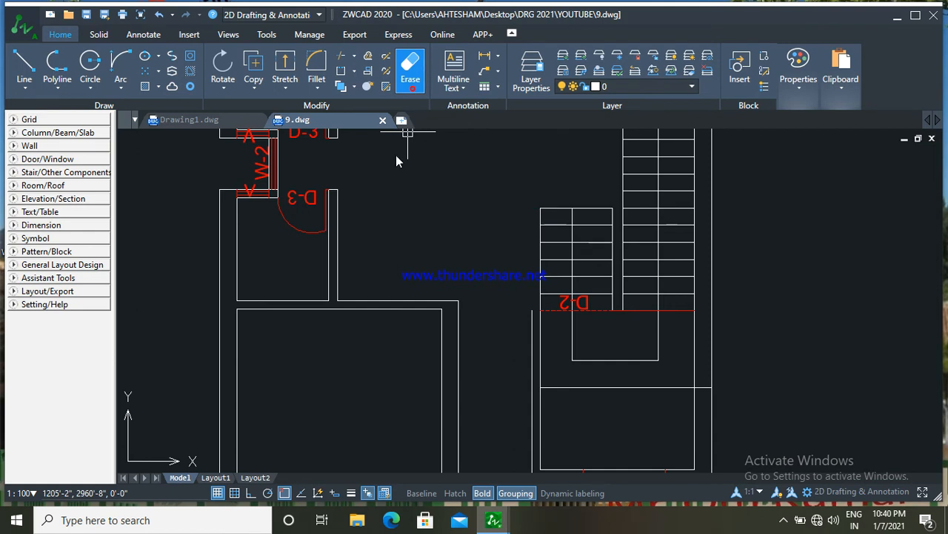
# Step: Draw a horizontal red line leftwards from the upper-left corner of the left stair flight, past the outer wall line's alignment
pyautogui.click(25, 68)
pyautogui.scroll(2, 507, 188)
pyautogui.click(558, 222)
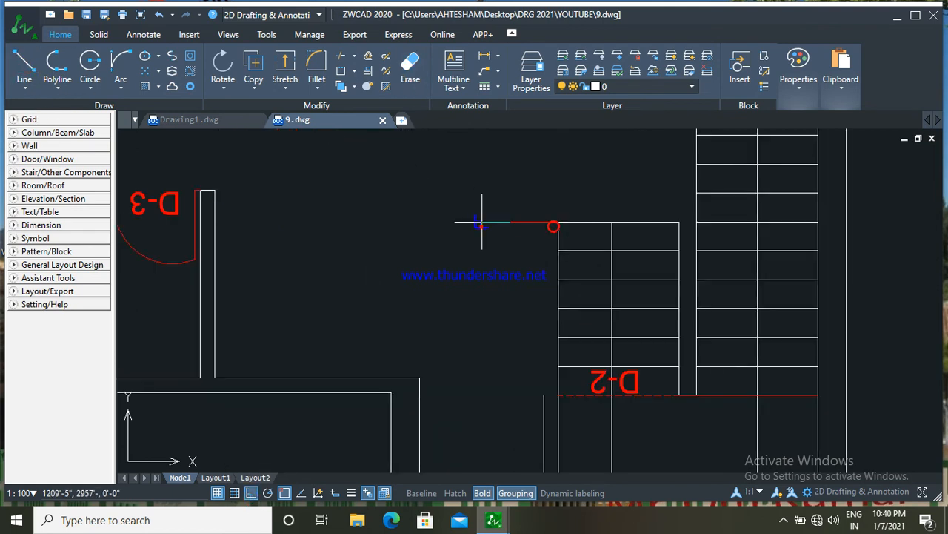
pyautogui.press('Return')
# Step: Extend the outer wall line beside the left stair flight up to the horizontal red line
pyautogui.write('ex')
pyautogui.press('Return')
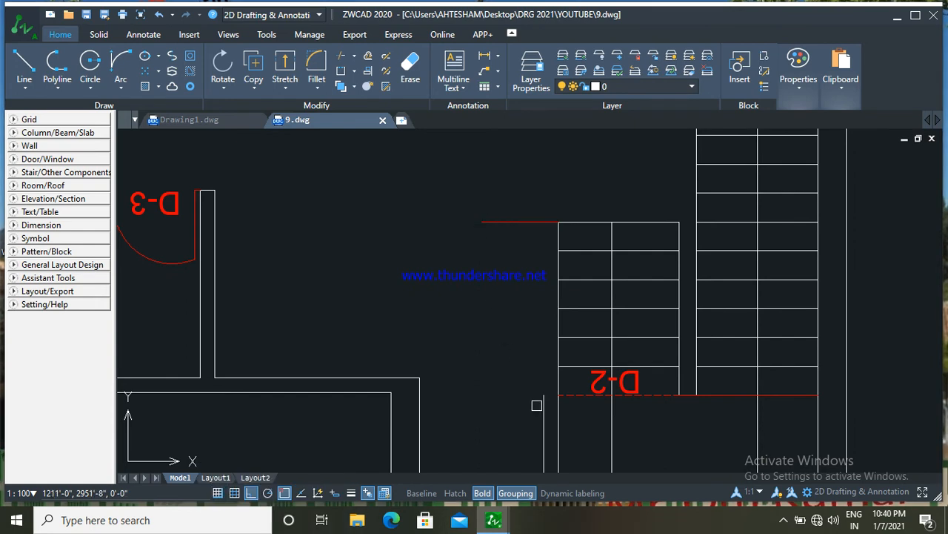
pyautogui.press('Return')
# Step: Trim the part of the red line that projects beyond the extended outer wall line
pyautogui.write('tr')
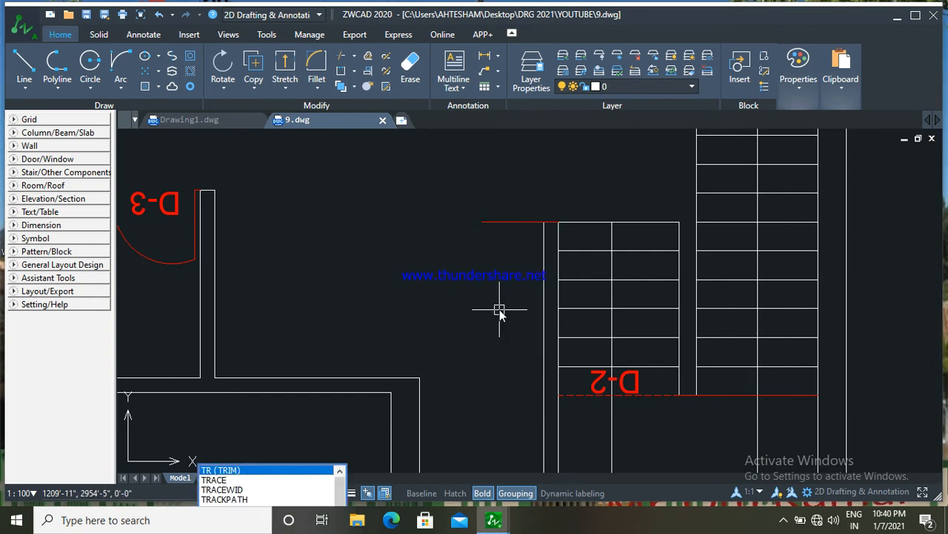
pyautogui.press('Return')
pyautogui.scroll(2, 552, 215)
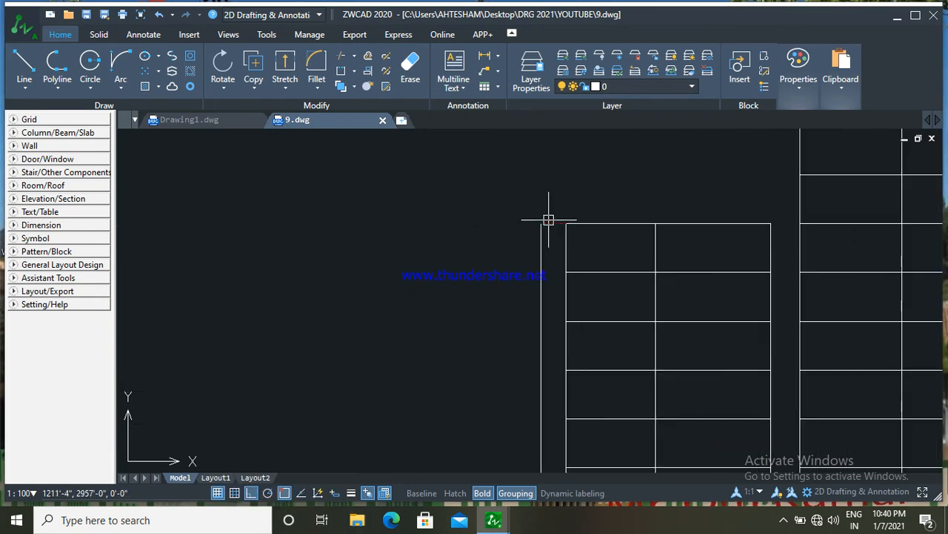
# Step: Change the colour of the short line capping the wall beside the left stair flight to white
pyautogui.click(553, 222)
pyautogui.click(787, 82)
pyautogui.click(817, 126)
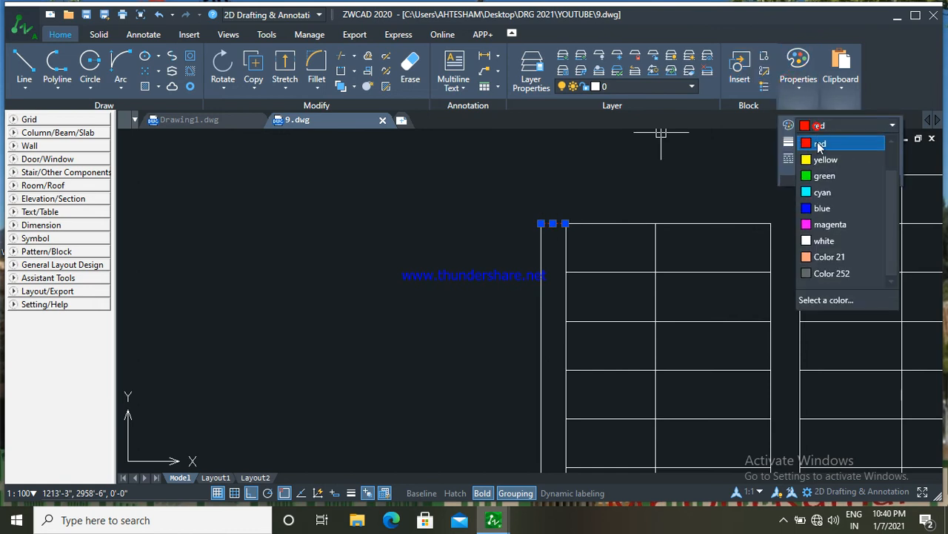
pyautogui.click(813, 244)
pyautogui.click(608, 209)
pyautogui.press('Escape')
# Step: Review the floor plan around the staircase, the lower room and the rooms above
pyautogui.scroll(-7, 597, 234)
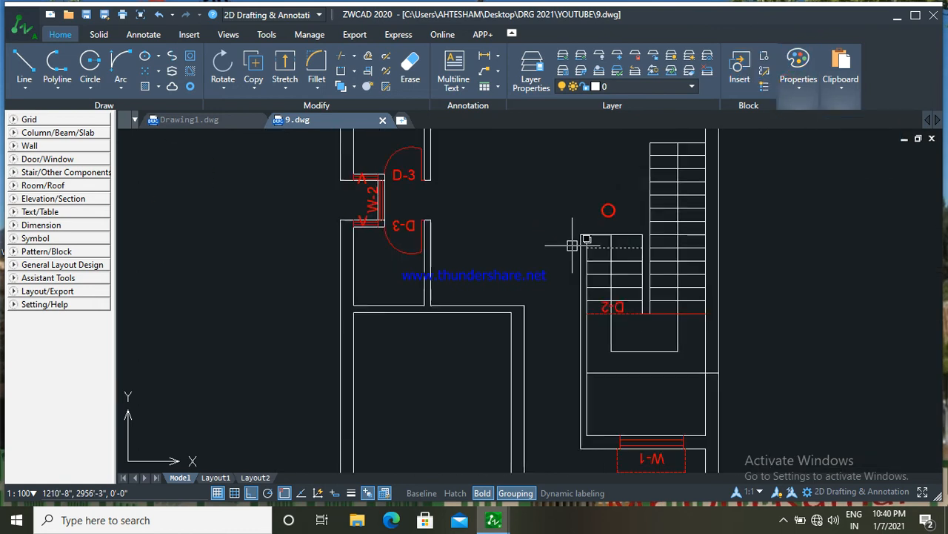
pyautogui.scroll(-3, 527, 315)
pyautogui.moveTo(524, 319); pyautogui.dragTo(522, 302, button='middle')
pyautogui.click(526, 306)
pyautogui.press('Escape')
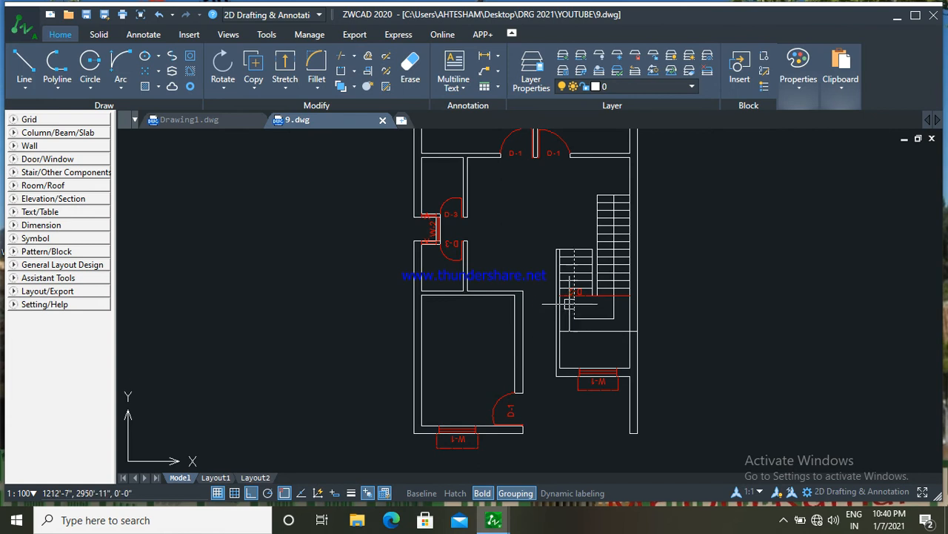
pyautogui.scroll(3, 606, 343)
pyautogui.scroll(-2, 611, 340)
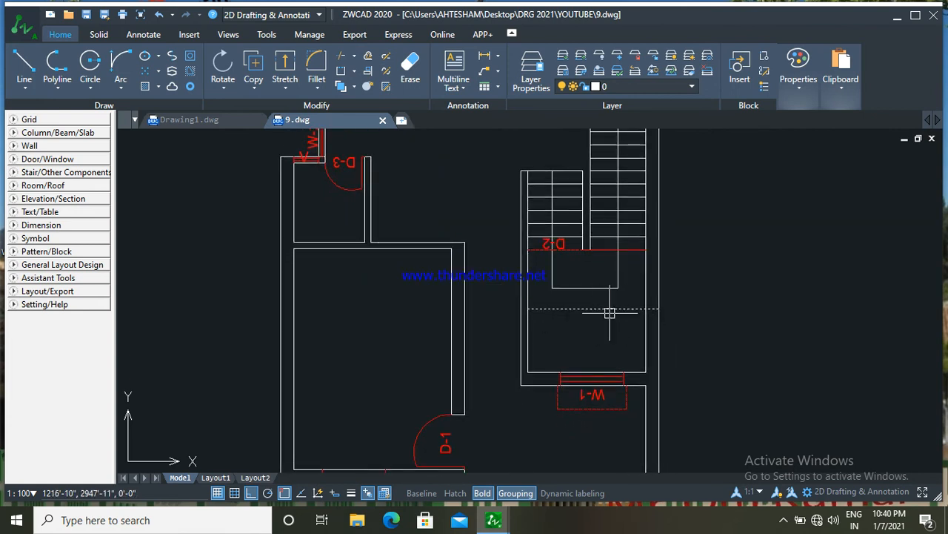
pyautogui.scroll(1, 592, 326)
pyautogui.scroll(-4, 593, 326)
pyautogui.scroll(3, 492, 271)
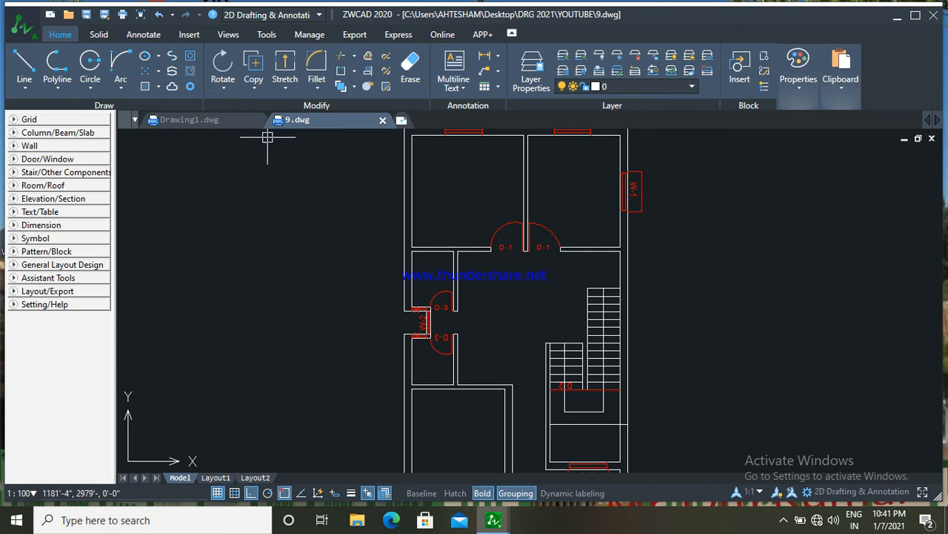
# Step: Add the multiline text BED ROOM in the upper-left room and set its height to 8"
pyautogui.click(448, 175)
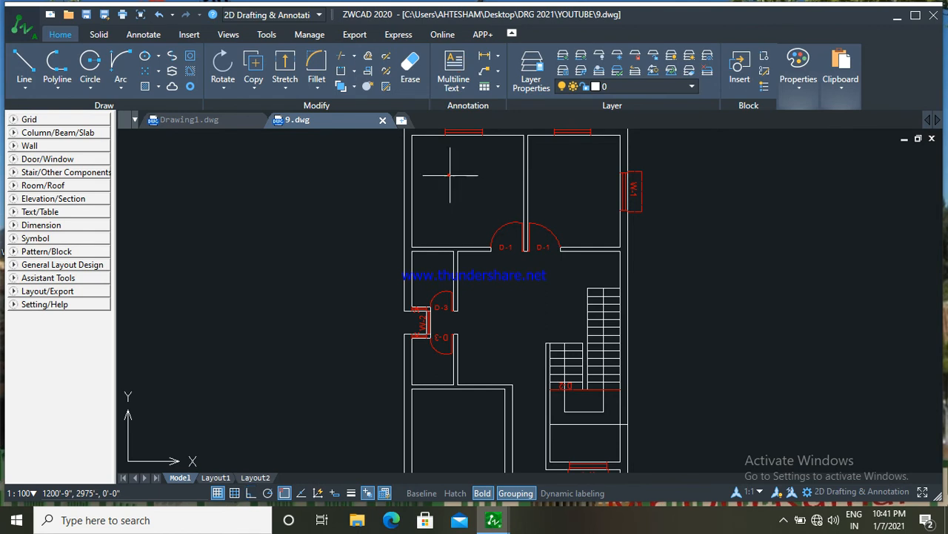
pyautogui.click(477, 199)
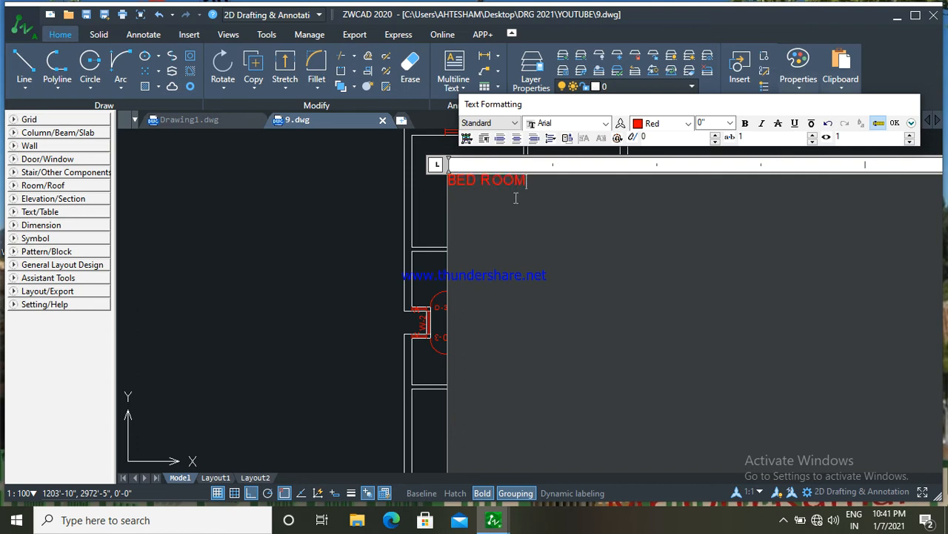
pyautogui.moveTo(541, 194); pyautogui.dragTo(446, 187)
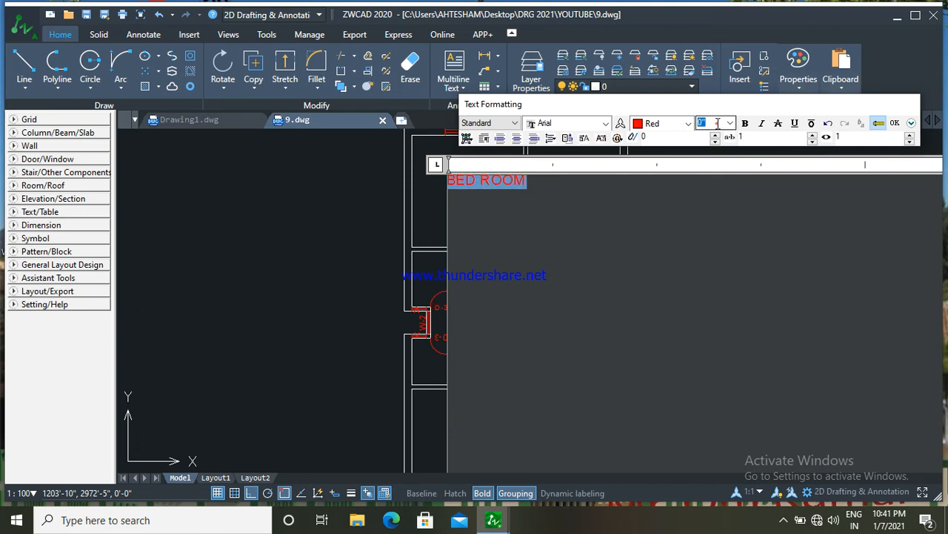
pyautogui.write('8')
pyautogui.press('Return')
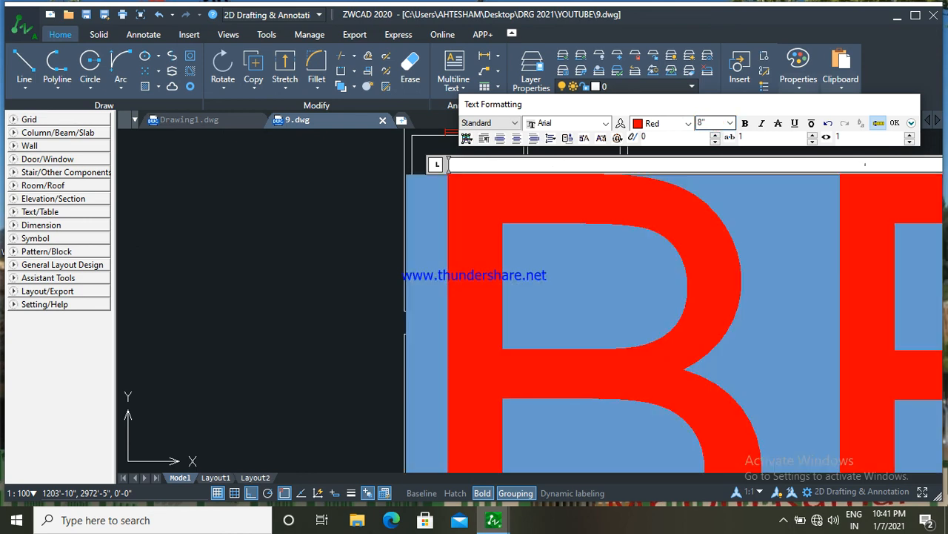
pyautogui.click(784, 520)
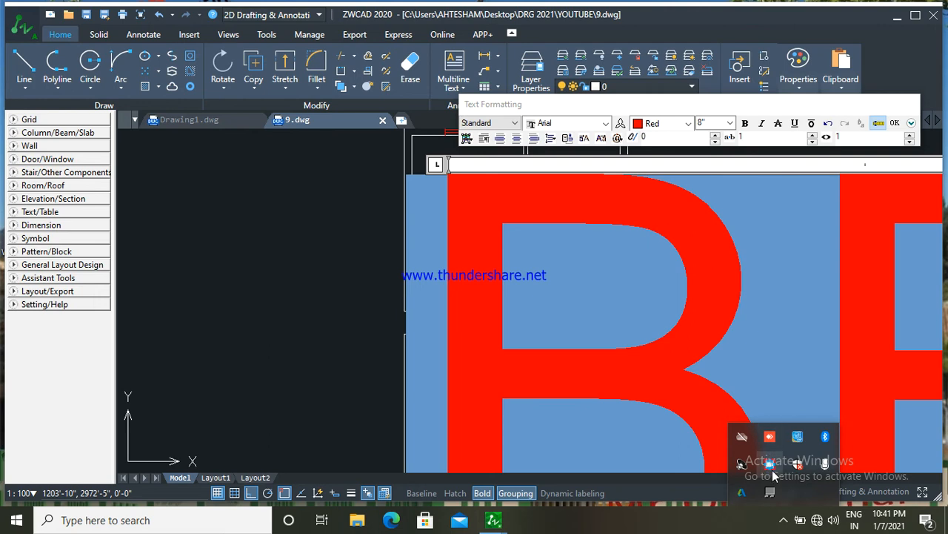
pyautogui.rightClick(772, 467)
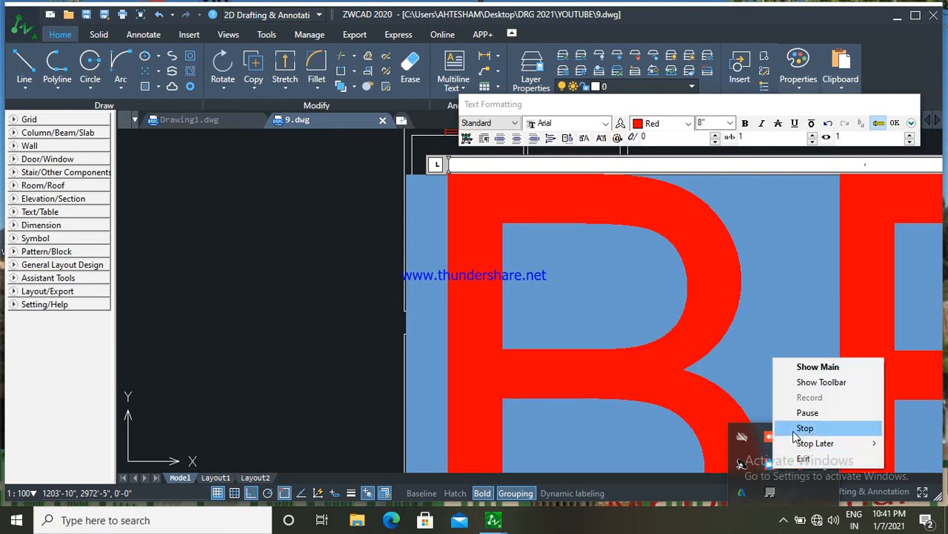
pyautogui.click(808, 412)
pyautogui.click(823, 397)
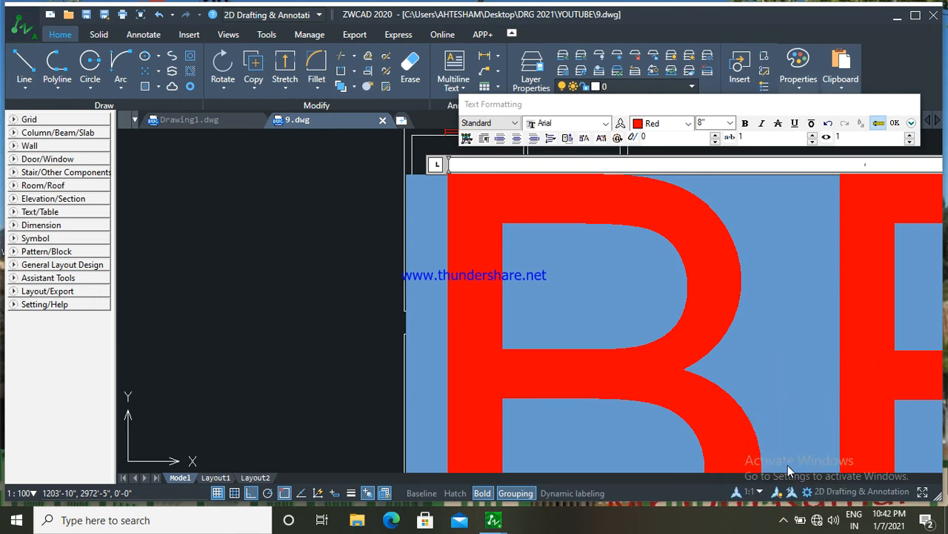
pyautogui.click(784, 519)
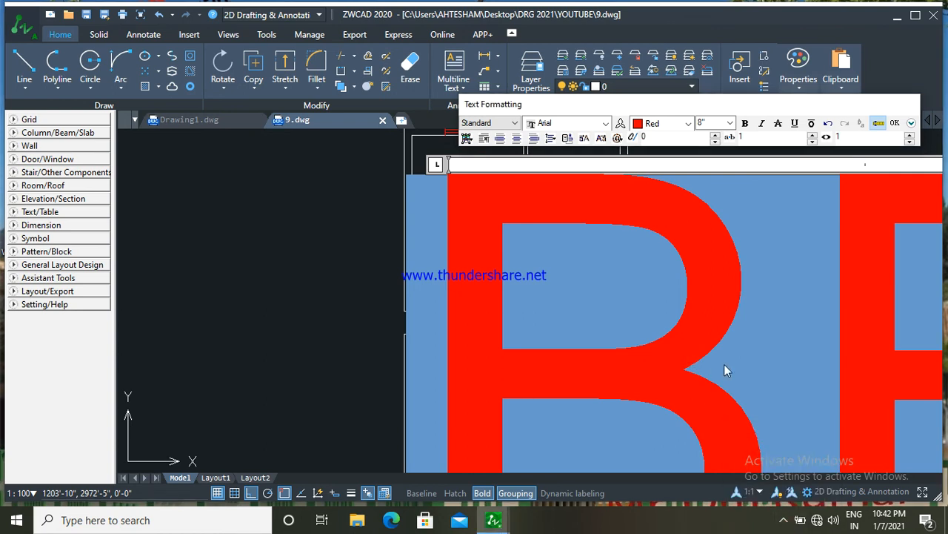
# Step: Widen the text box so that BED ROOM fits on one line, and finish the text
pyautogui.scroll(-4, 724, 366)
pyautogui.moveTo(719, 364); pyautogui.dragTo(612, 316, button='middle')
pyautogui.scroll(-4, 615, 317)
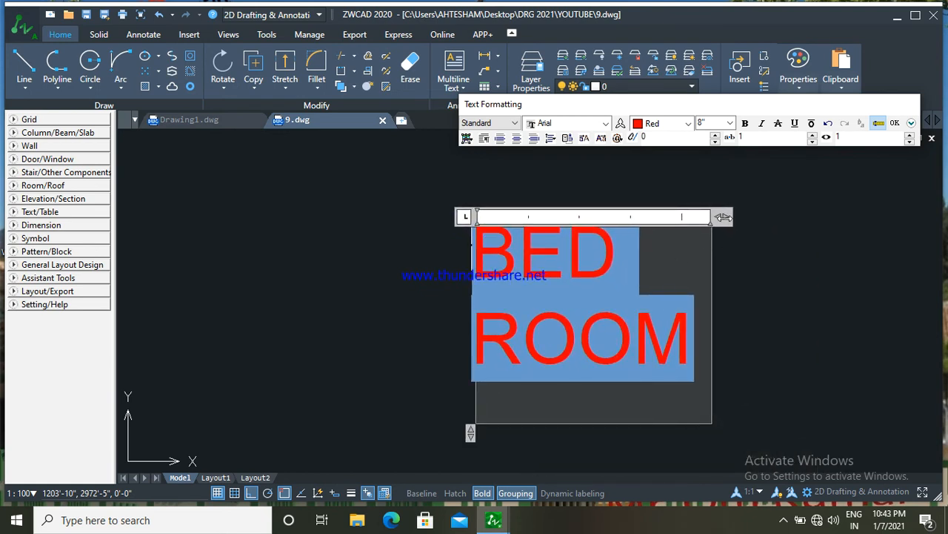
pyautogui.moveTo(722, 217); pyautogui.dragTo(886, 216)
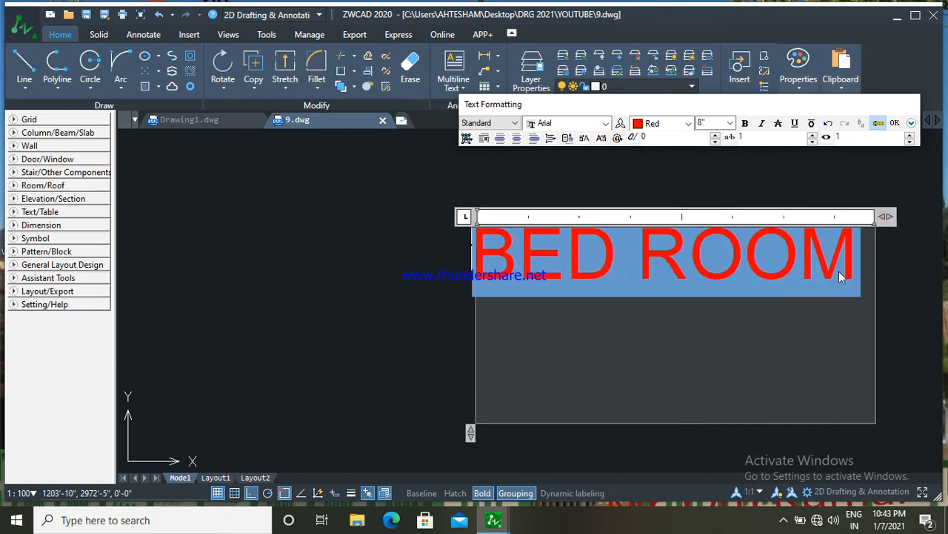
pyautogui.click(435, 263)
pyautogui.scroll(6, 489, 267)
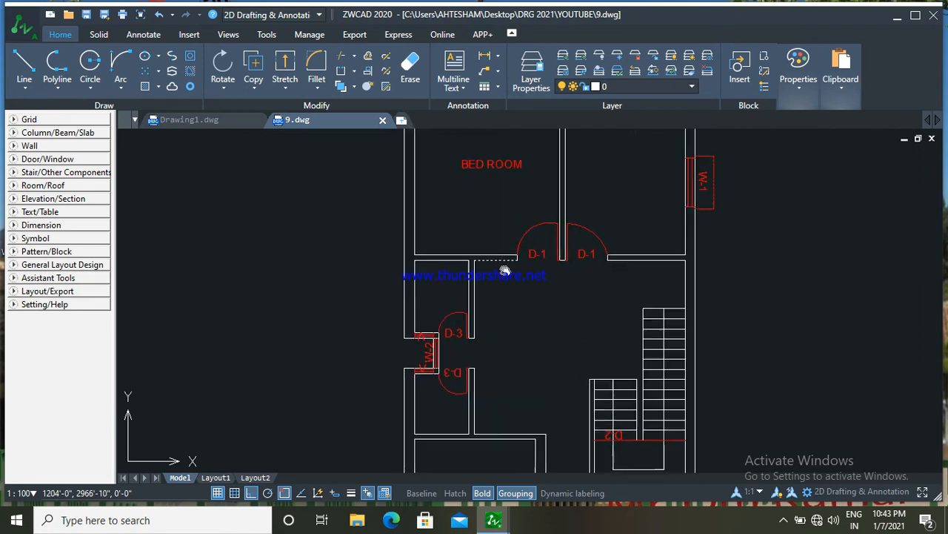
# Step: Change the text colour of the BED ROOM label to Green
pyautogui.scroll(3, 511, 237)
pyautogui.click(517, 215)
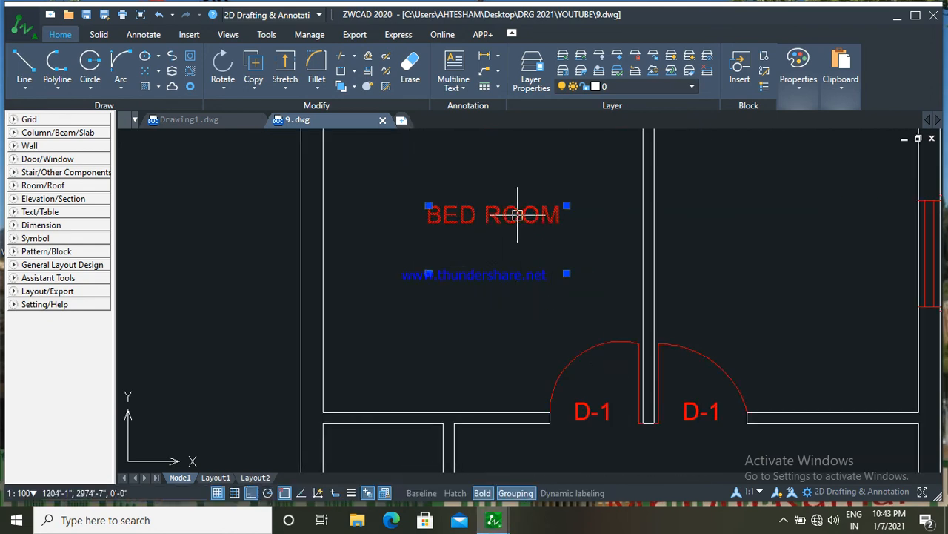
pyautogui.press('Delete')
pyautogui.moveTo(559, 219); pyautogui.dragTo(413, 241)
pyautogui.click(495, 155)
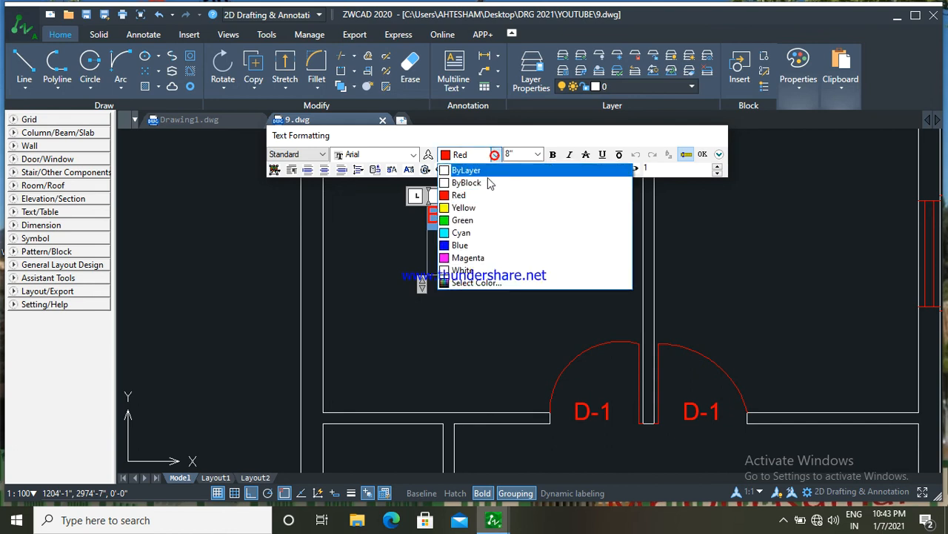
pyautogui.click(487, 219)
pyautogui.click(684, 253)
# Step: Shift the BED ROOM label slightly down in its room and copy it horizontally into the adjoining upper-right room
pyautogui.scroll(-5, 571, 233)
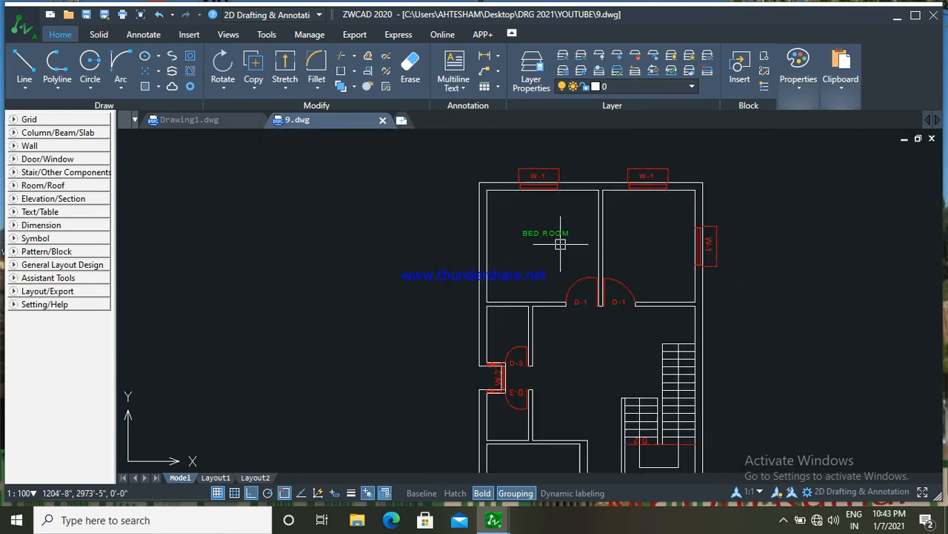
pyautogui.moveTo(551, 231); pyautogui.dragTo(547, 243)
pyautogui.rightClick(547, 242)
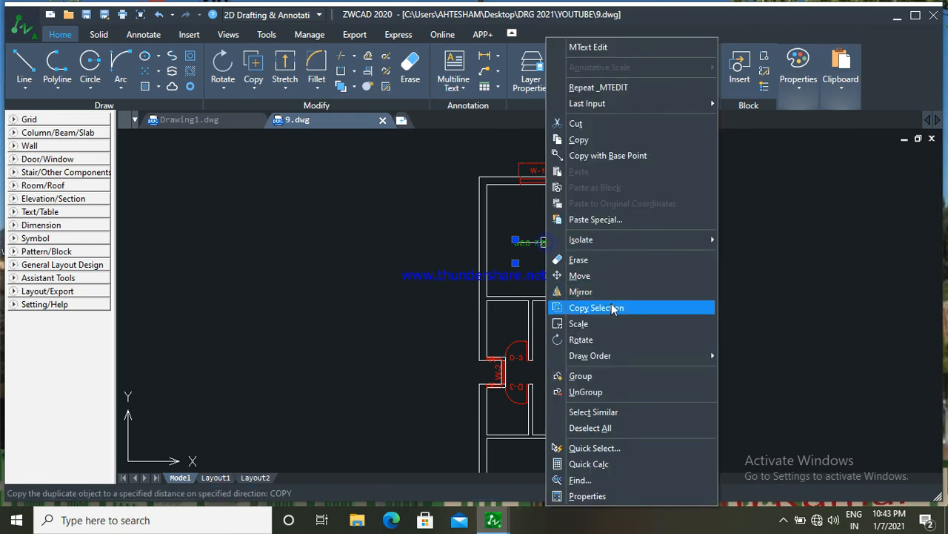
pyautogui.click(615, 308)
pyautogui.click(575, 277)
pyautogui.scroll(1, 666, 247)
pyautogui.scroll(1, 668, 248)
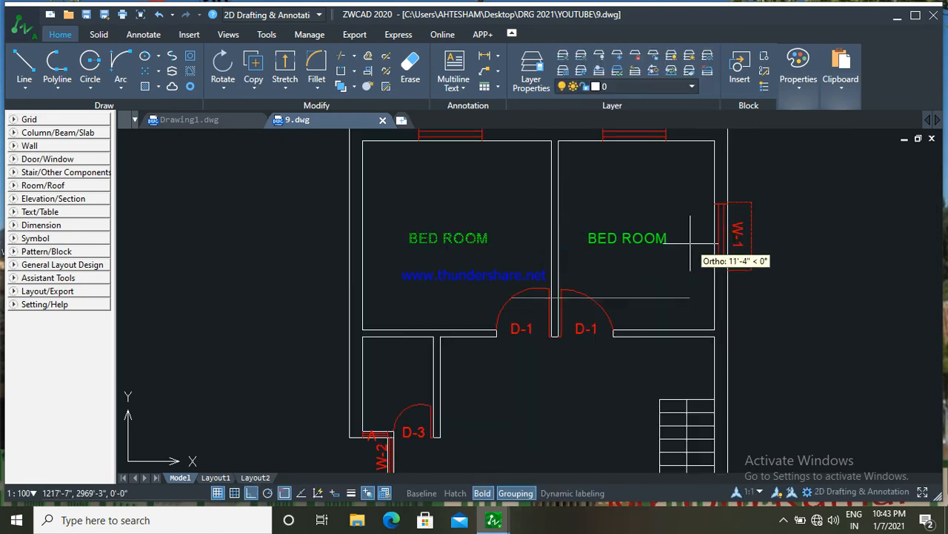
pyautogui.click(695, 243)
# Step: Place another copy of the BED ROOM label in the open area beside the stairs and change its text to LOBBY
pyautogui.scroll(-1, 658, 283)
pyautogui.moveTo(655, 286); pyautogui.dragTo(655, 243, button='middle')
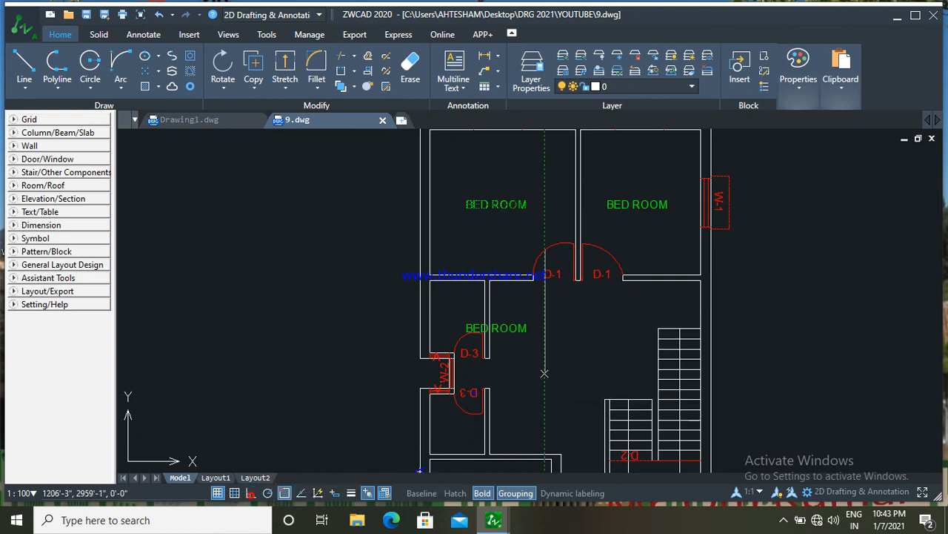
pyautogui.scroll(1, 494, 318)
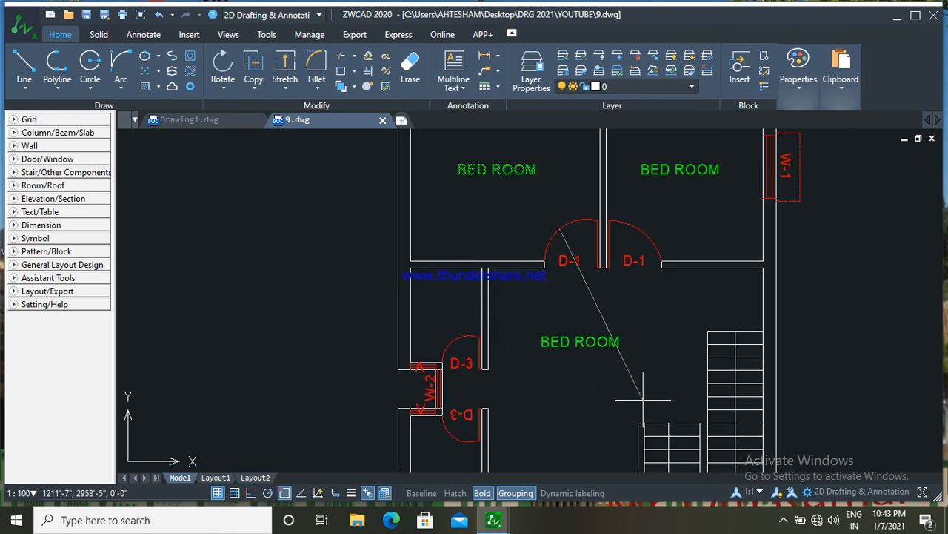
pyautogui.moveTo(637, 385); pyautogui.dragTo(635, 346, button='middle')
pyautogui.doubleClick(608, 311)
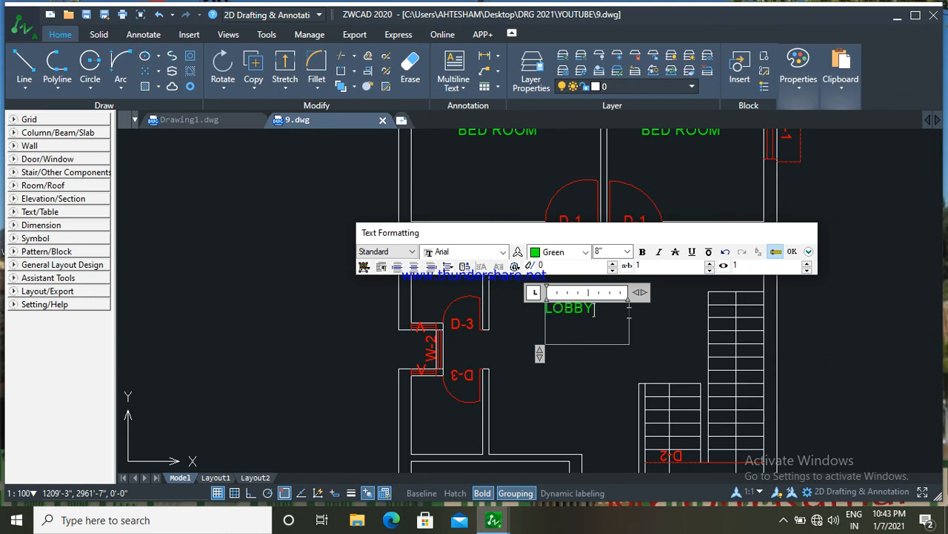
pyautogui.click(653, 295)
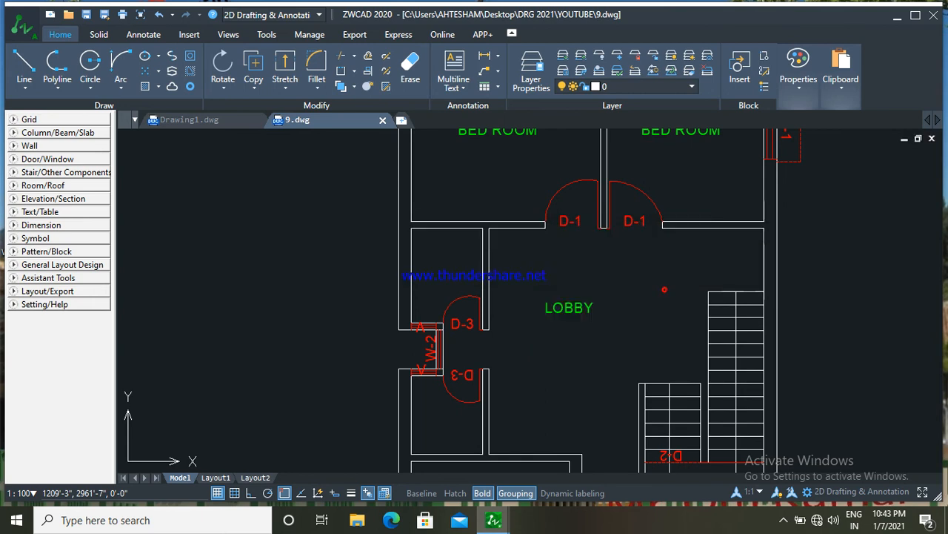
# Step: Shift the LOBBY label slightly right and down, and copy it into the small room above the upper D-3 door
pyautogui.click(573, 308)
pyautogui.moveTo(573, 309); pyautogui.dragTo(601, 317)
pyautogui.rightClick(598, 316)
pyautogui.click(627, 310)
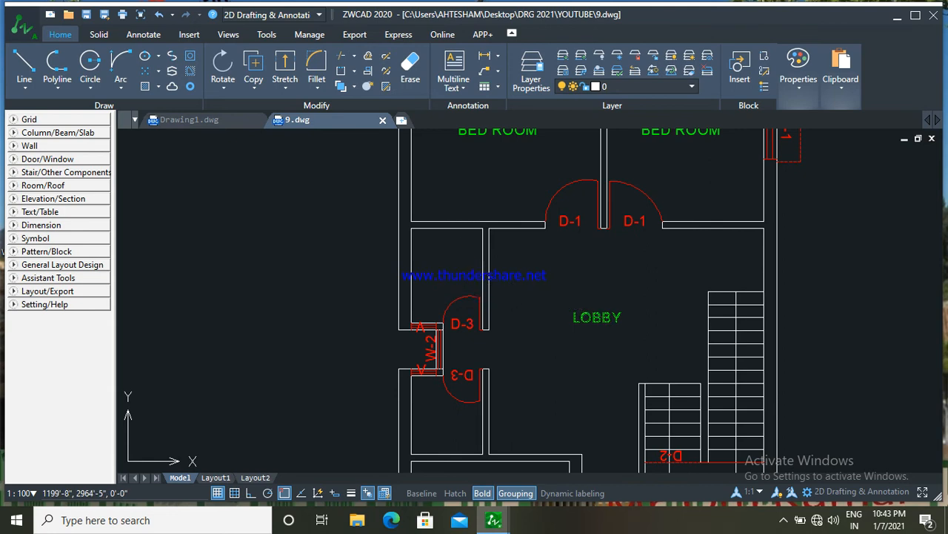
pyautogui.press('Escape')
# Step: Replace the text of the copied label in the small room above the upper D-3 door with BATH
pyautogui.doubleClick(453, 267)
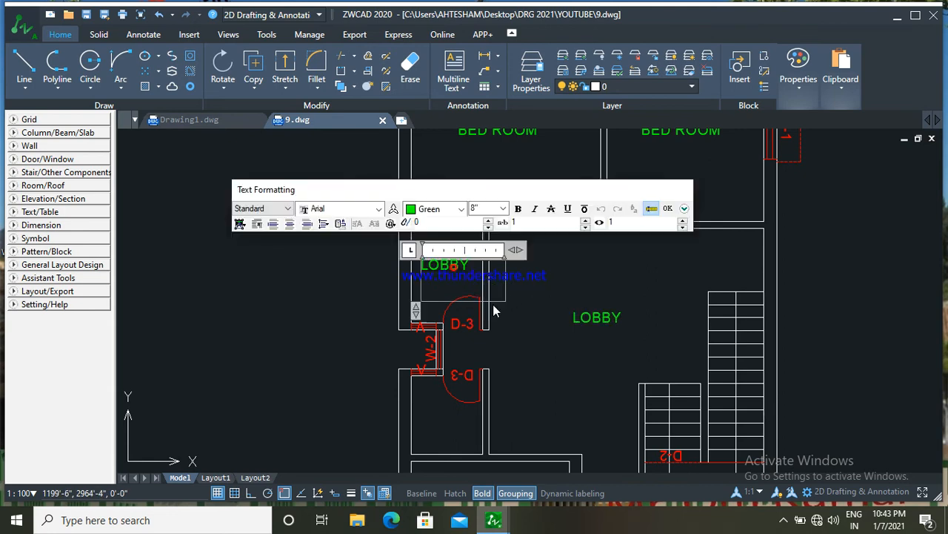
pyautogui.press('BackSpace')
pyautogui.press('BackSpace')
pyautogui.press('BackSpace')
pyautogui.press('BackSpace')
pyautogui.press('BackSpace')
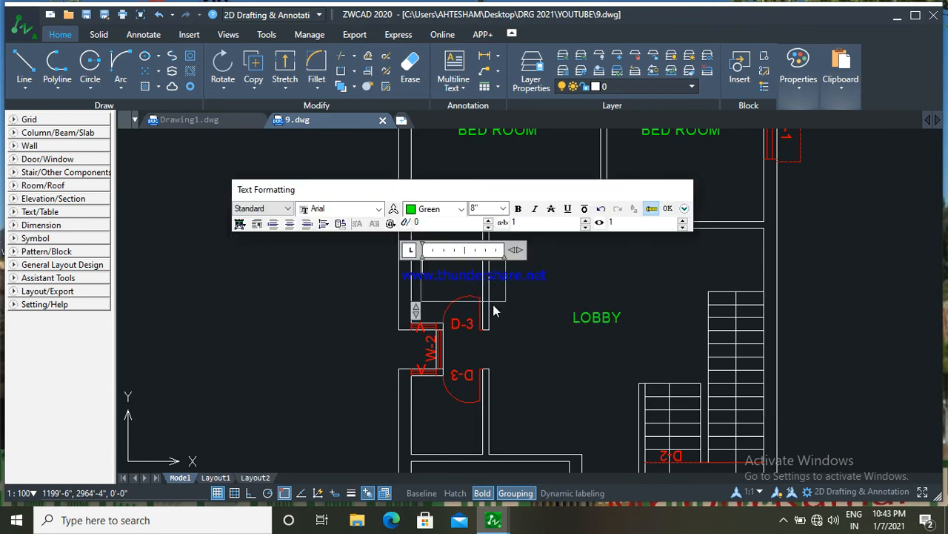
pyautogui.write('BATH')
pyautogui.click(561, 265)
# Step: Shift the BATH label slightly right and down, and copy it into the small room below the lower D-3 door
pyautogui.click(428, 264)
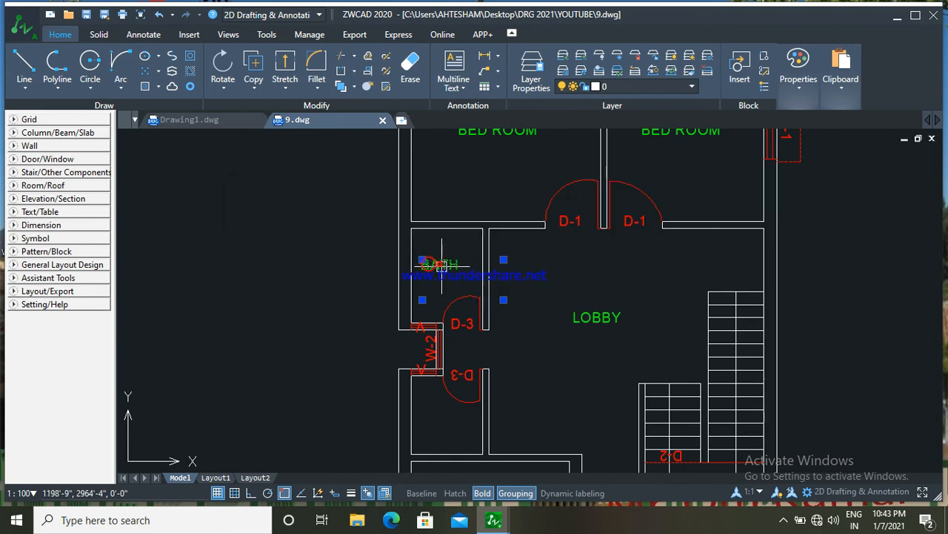
pyautogui.moveTo(441, 265); pyautogui.dragTo(448, 273)
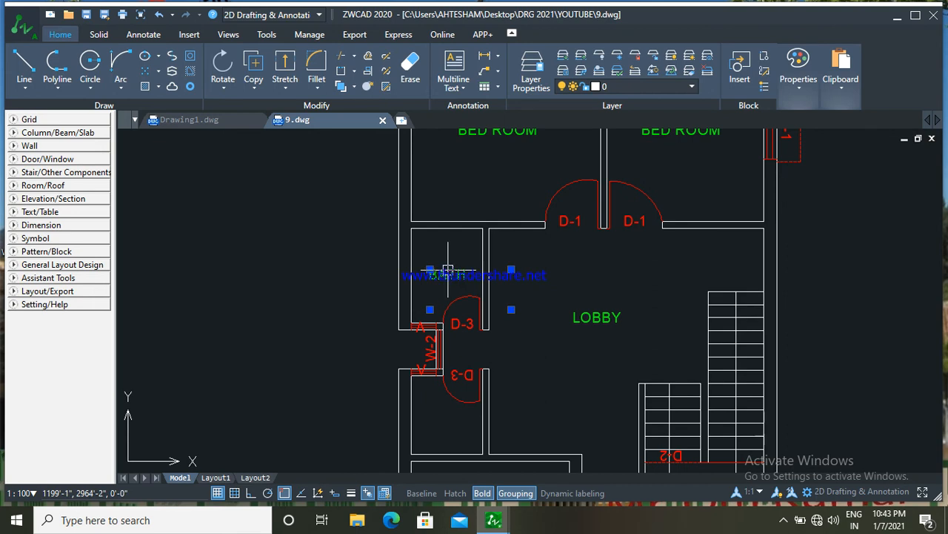
pyautogui.rightClick(448, 271)
pyautogui.click(504, 306)
pyautogui.click(455, 281)
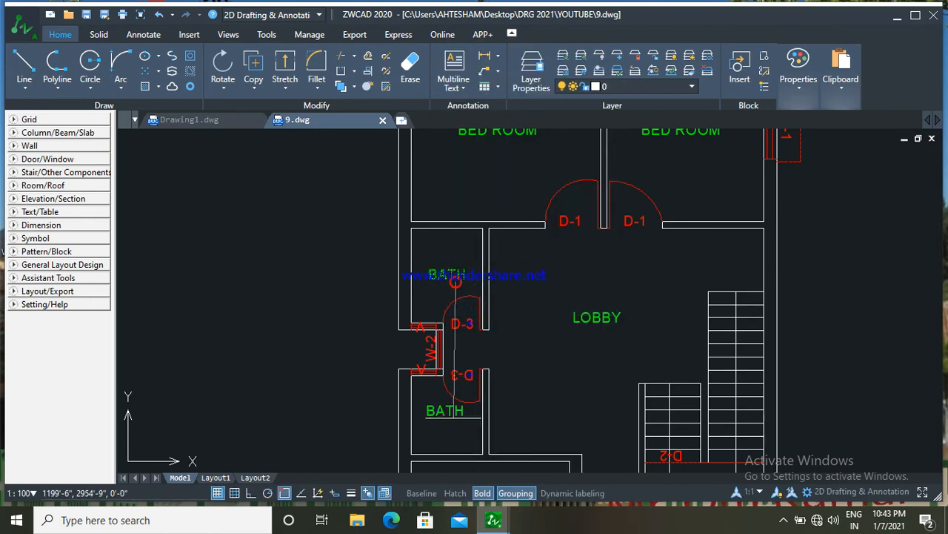
pyautogui.moveTo(453, 417); pyautogui.dragTo(462, 365, button='middle')
pyautogui.click(458, 377)
# Step: Rotate the lower BATH label by 180° with Ortho on, and select the rotated label
pyautogui.click(458, 375)
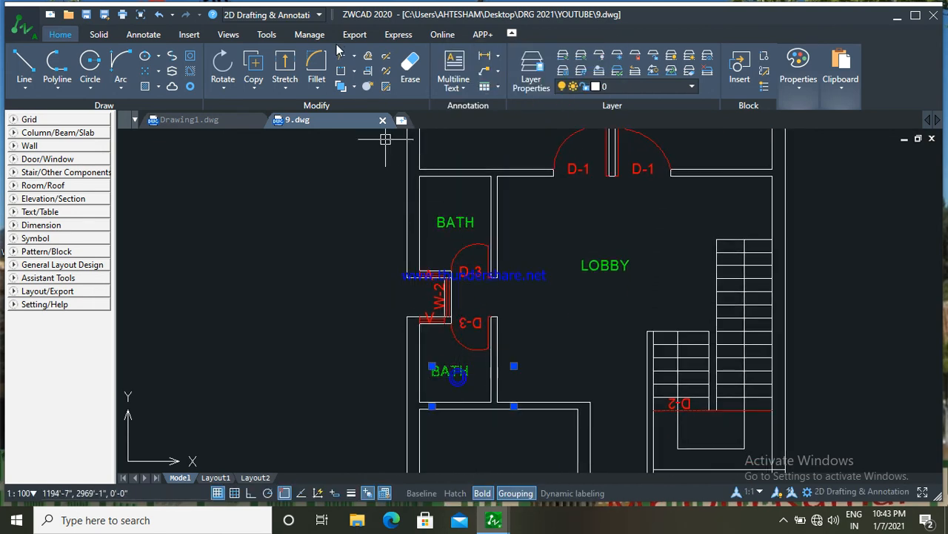
pyautogui.click(214, 62)
pyautogui.click(490, 376)
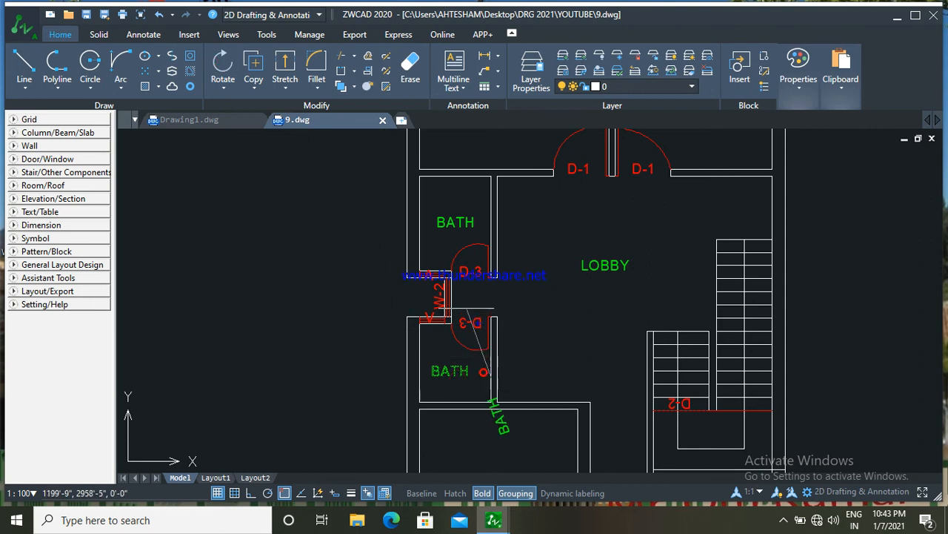
pyautogui.click(251, 493)
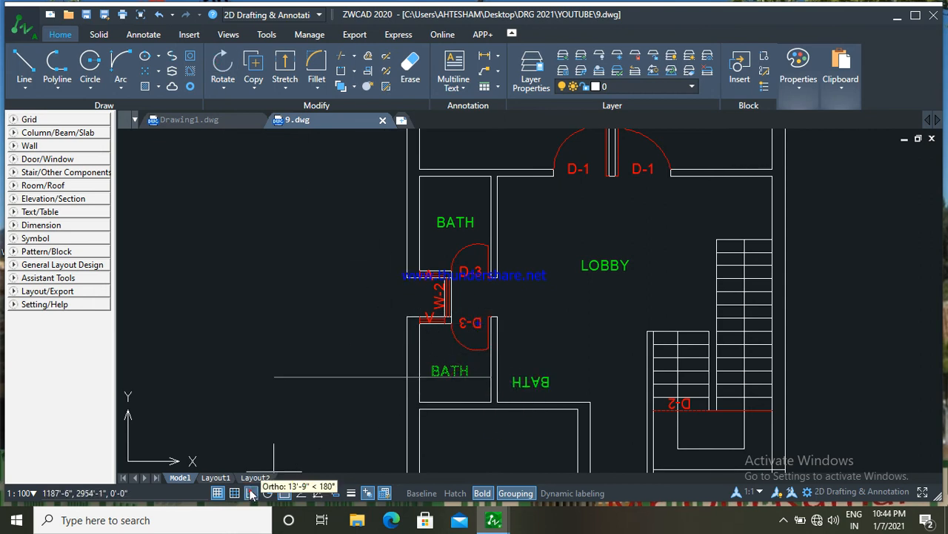
pyautogui.click(256, 400)
pyautogui.scroll(1, 541, 384)
pyautogui.click(544, 378)
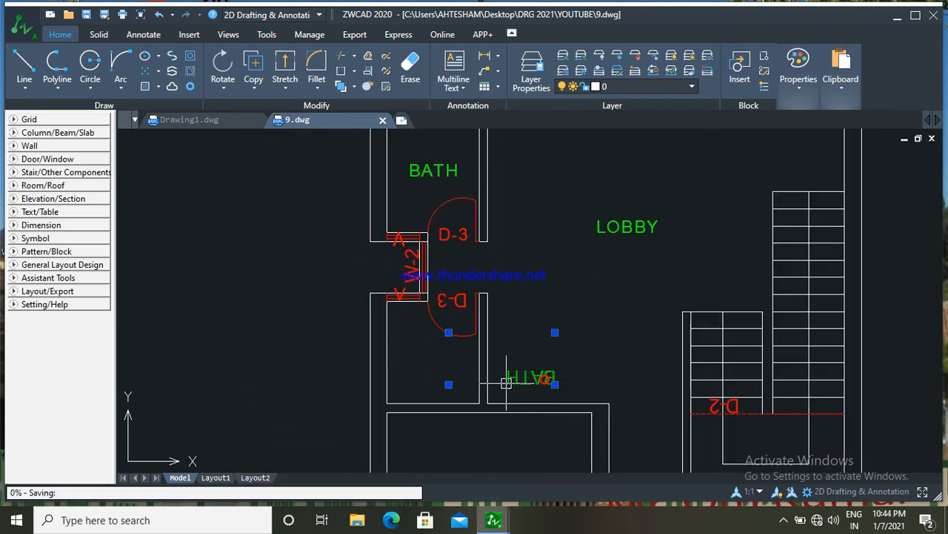
# Step: Place the rotated BATH label inside the small room below the lower D-3 door and replace its text with TOILET
pyautogui.click(447, 364)
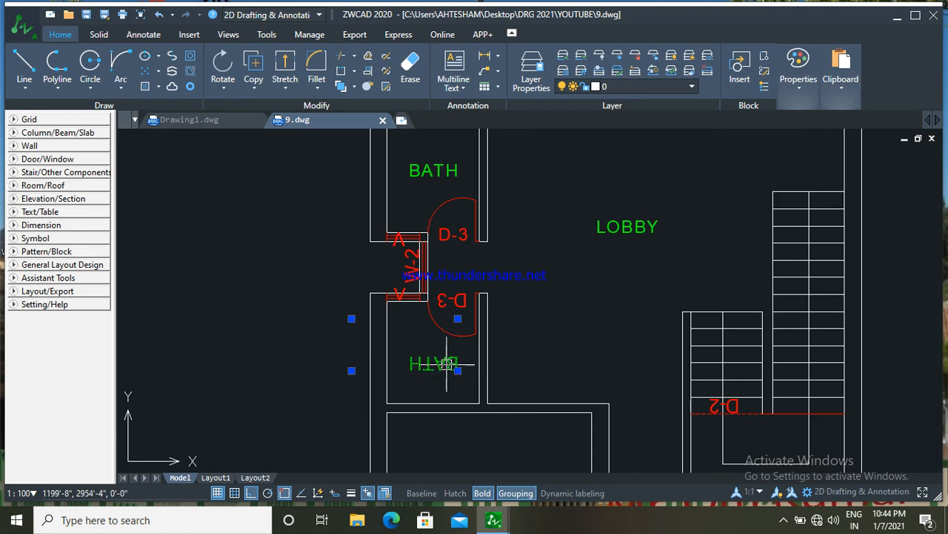
pyautogui.doubleClick(446, 364)
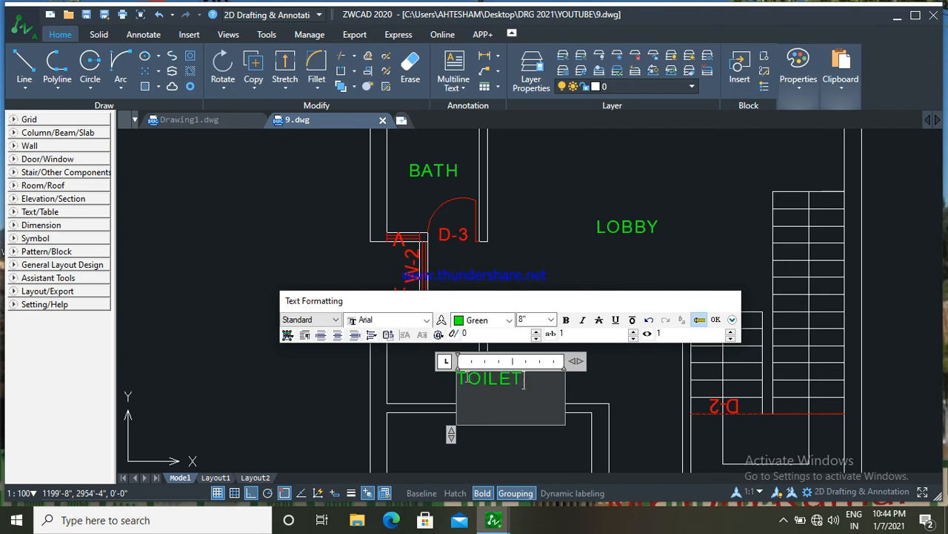
pyautogui.click(541, 247)
# Step: Copy the LOBBY label into the middle of the large room below the TOILET, with Ortho off for the placement
pyautogui.scroll(-3, 541, 247)
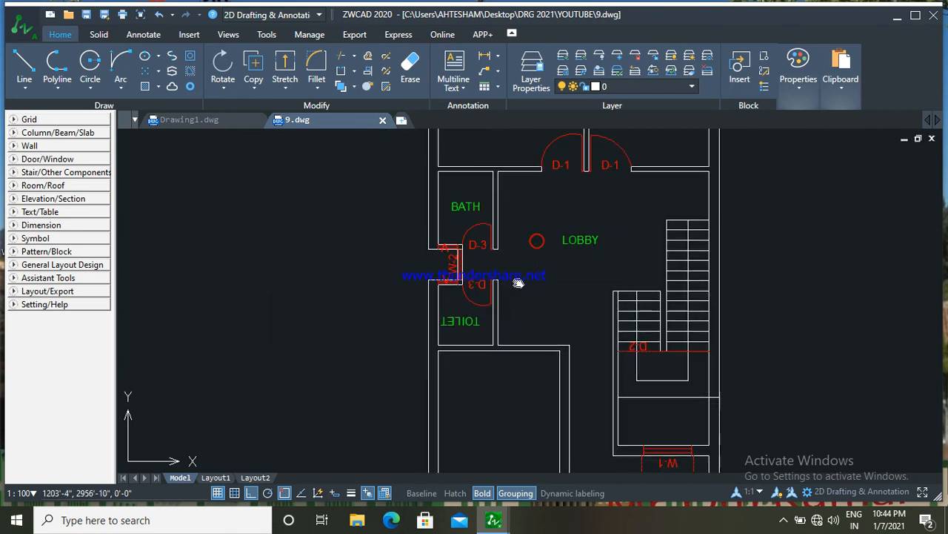
pyautogui.scroll(2, 483, 260)
pyautogui.scroll(-3, 484, 260)
pyautogui.moveTo(472, 287); pyautogui.dragTo(464, 323, button='middle')
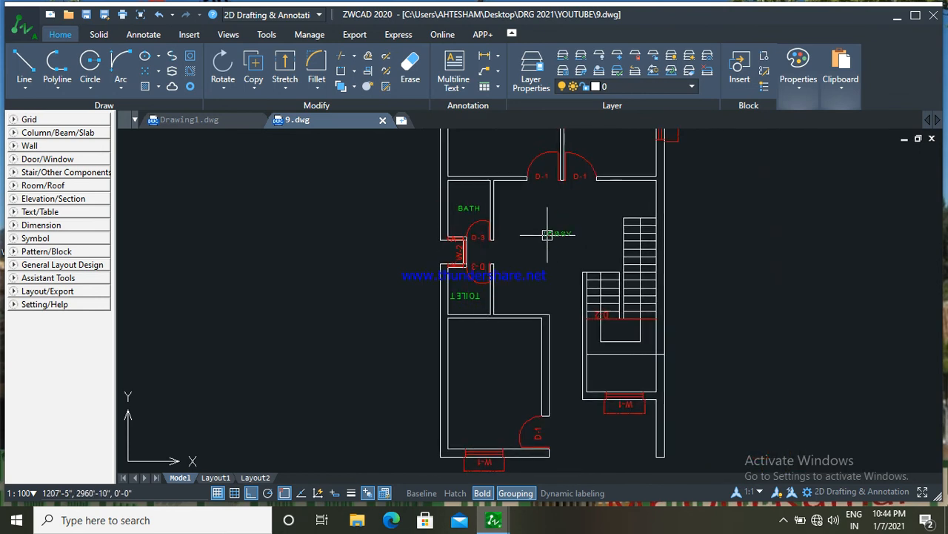
pyautogui.click(547, 235)
pyautogui.rightClick(546, 235)
pyautogui.click(597, 308)
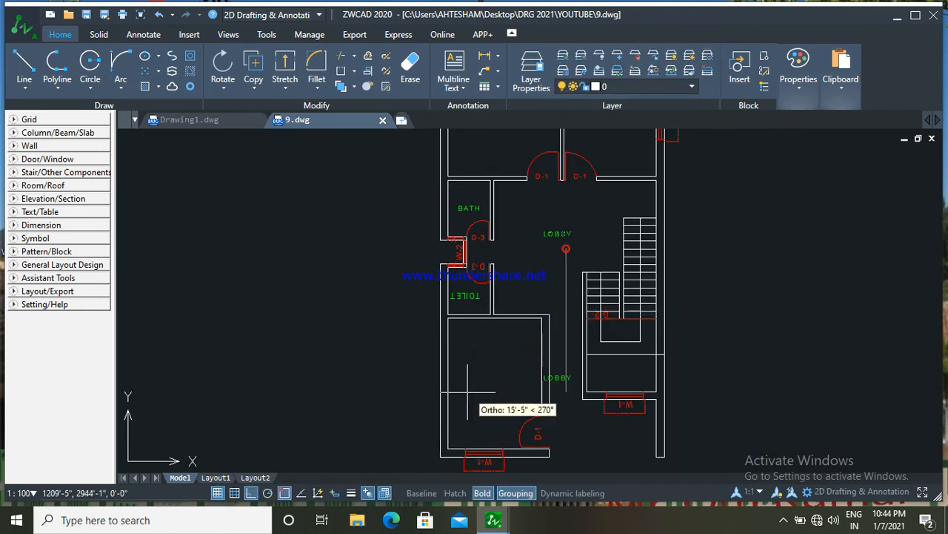
pyautogui.scroll(3, 474, 392)
pyautogui.click(251, 492)
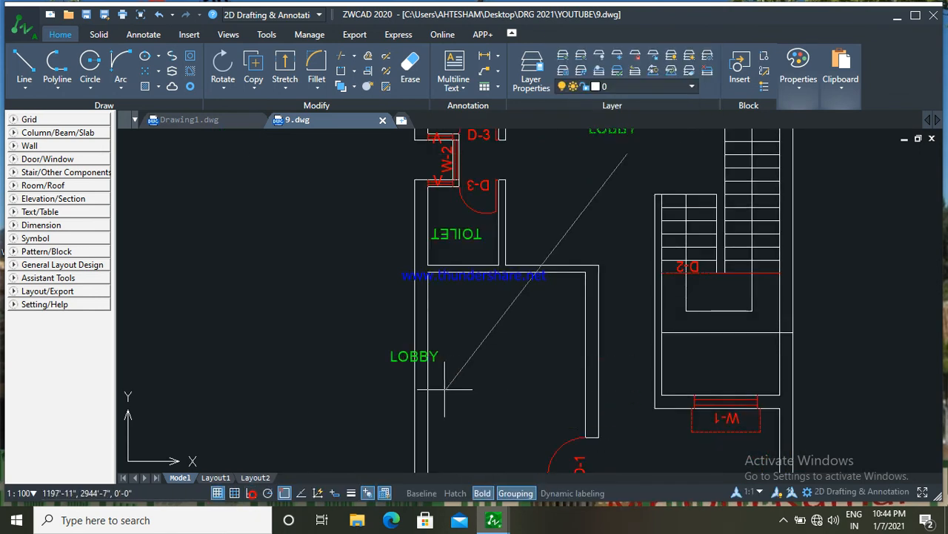
pyautogui.click(523, 381)
pyautogui.moveTo(519, 385); pyautogui.dragTo(532, 354, button='middle')
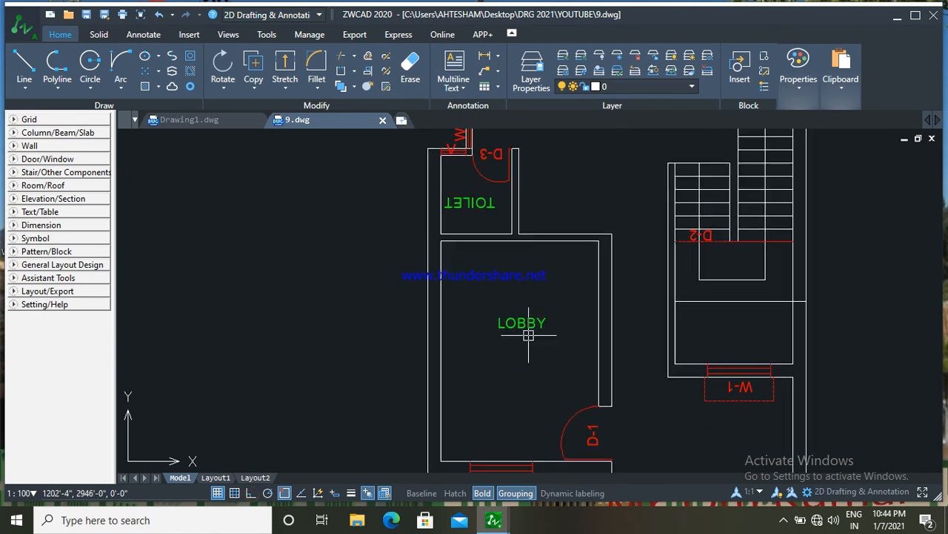
# Step: Rotate the copied LOBBY label in the large room by 90° with Ortho on, so it reads upward
pyautogui.click(525, 324)
pyautogui.click(223, 66)
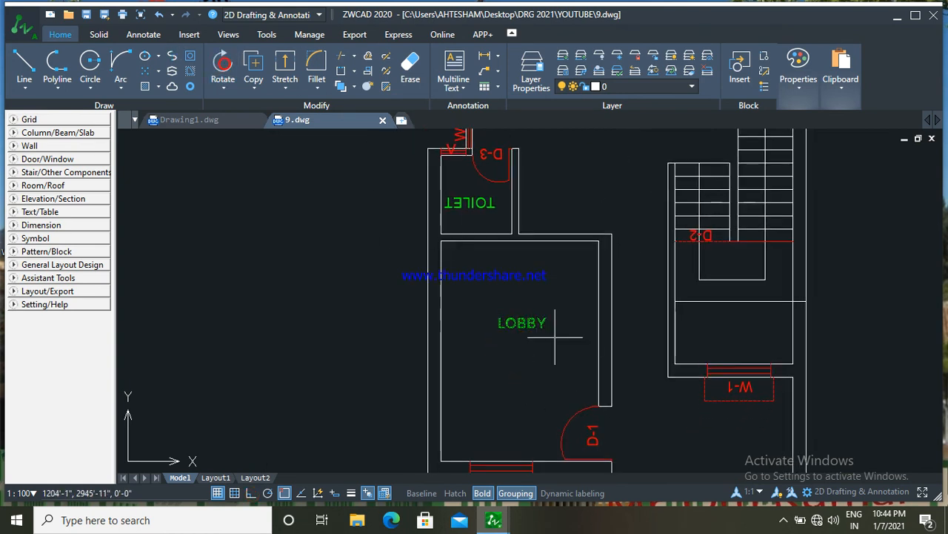
pyautogui.click(578, 344)
pyautogui.click(251, 493)
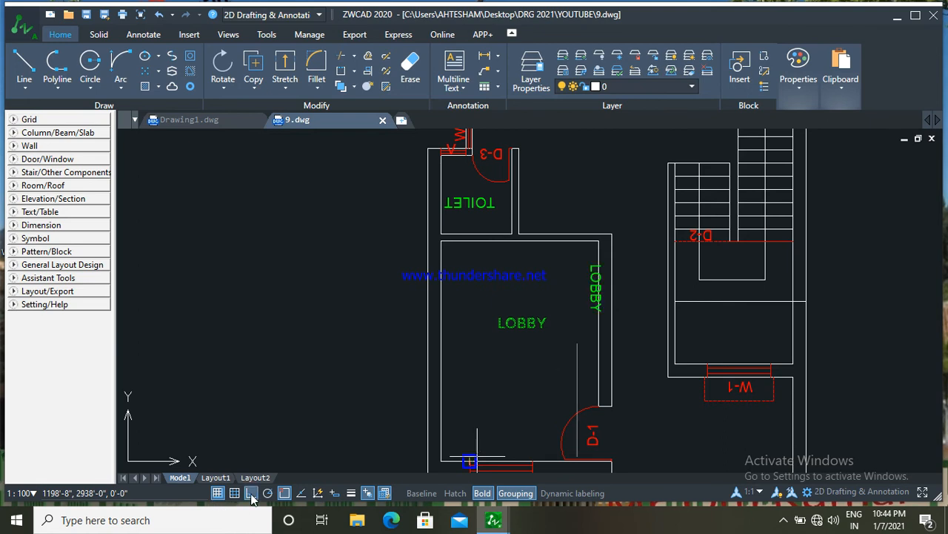
pyautogui.click(593, 313)
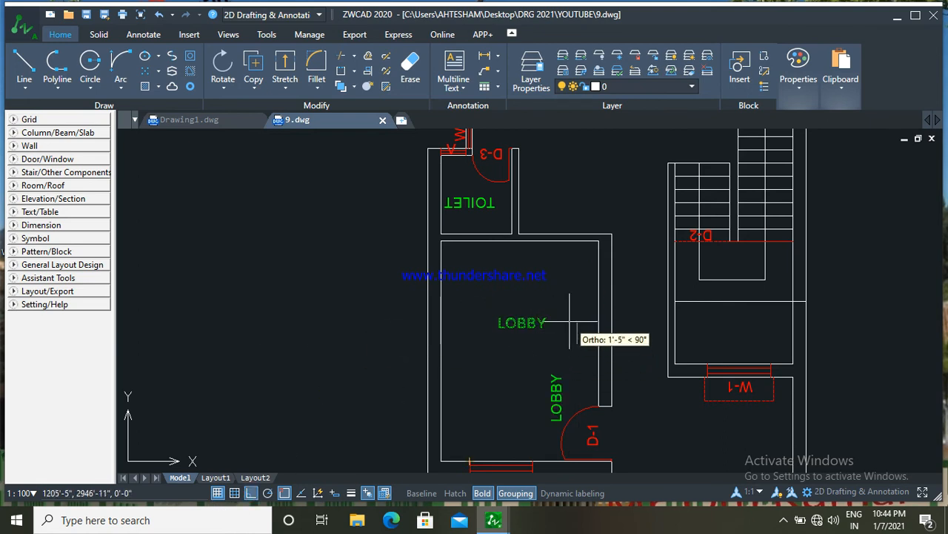
pyautogui.click(570, 302)
# Step: Move the vertical label to the centre of the large room and replace its text with DRG ROOM
pyautogui.click(549, 407)
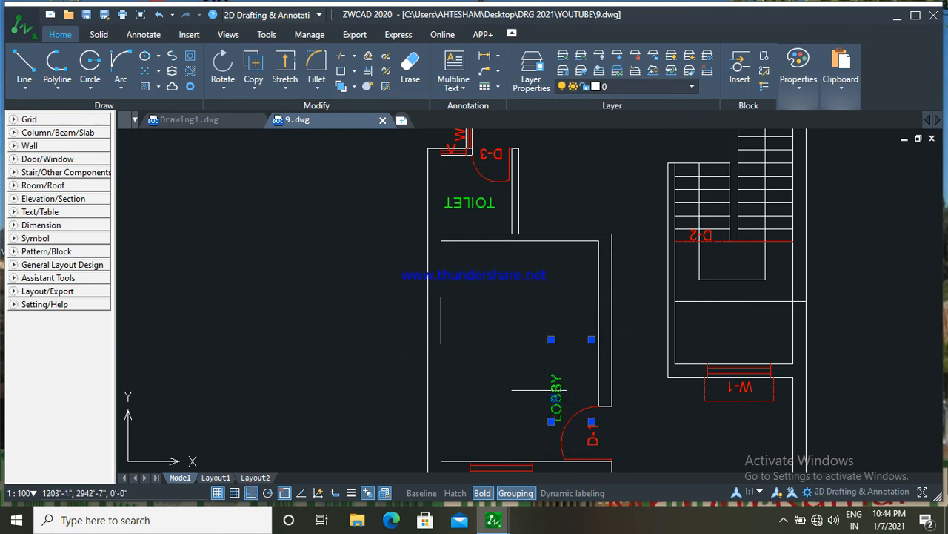
pyautogui.click(549, 400)
pyautogui.click(518, 342)
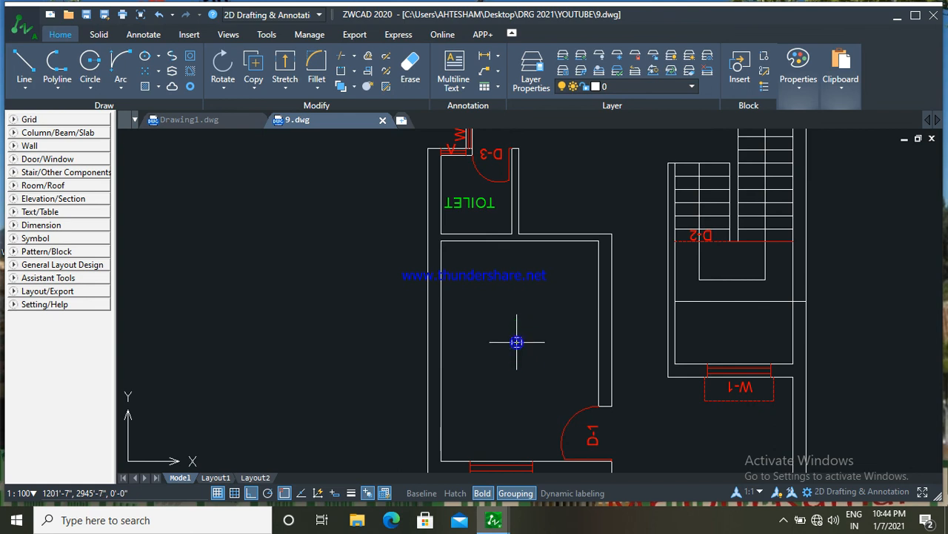
pyautogui.doubleClick(517, 341)
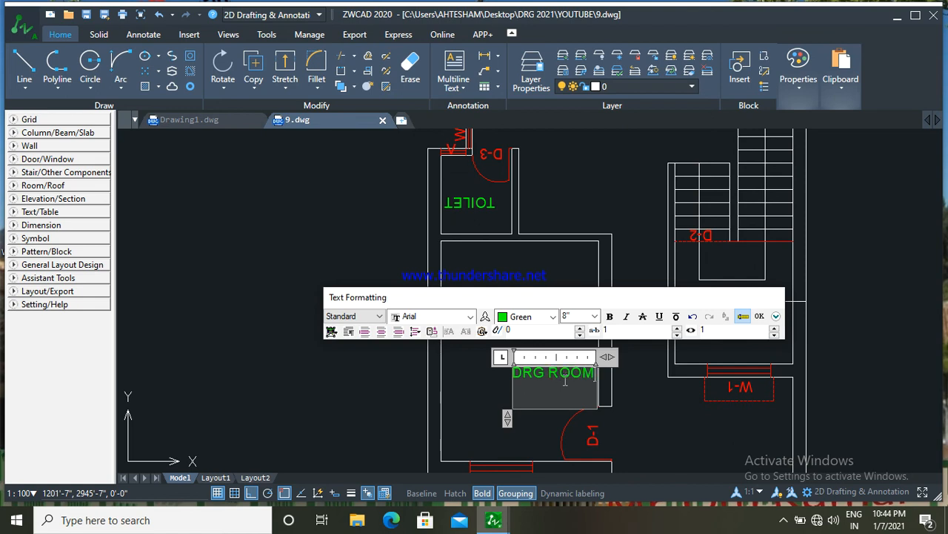
pyautogui.click(633, 391)
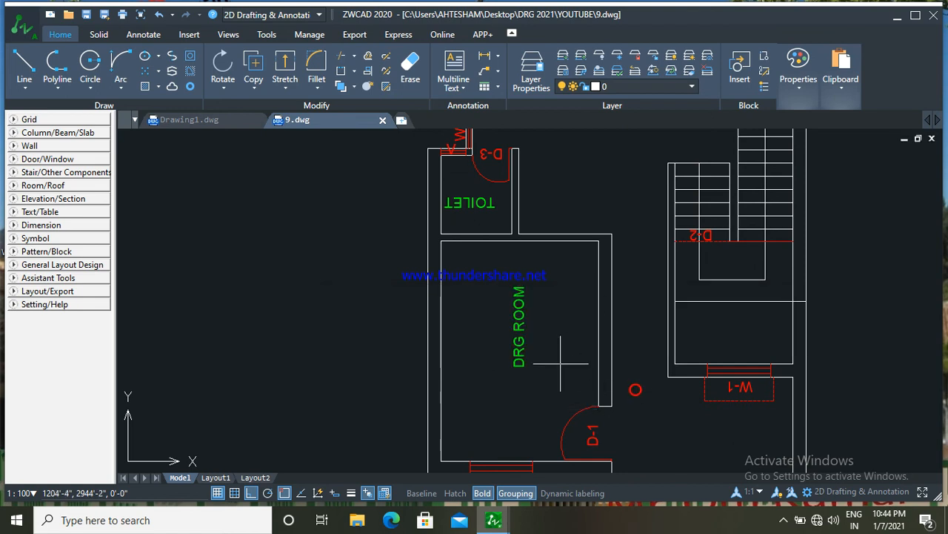
# Step: Copy the LOBBY label straight down about 14'-6", beside the right wall of the DRG ROOM
pyautogui.scroll(-2, 566, 361)
pyautogui.scroll(-1, 534, 354)
pyautogui.moveTo(566, 361); pyautogui.dragTo(523, 345, button='middle')
pyautogui.scroll(2, 621, 328)
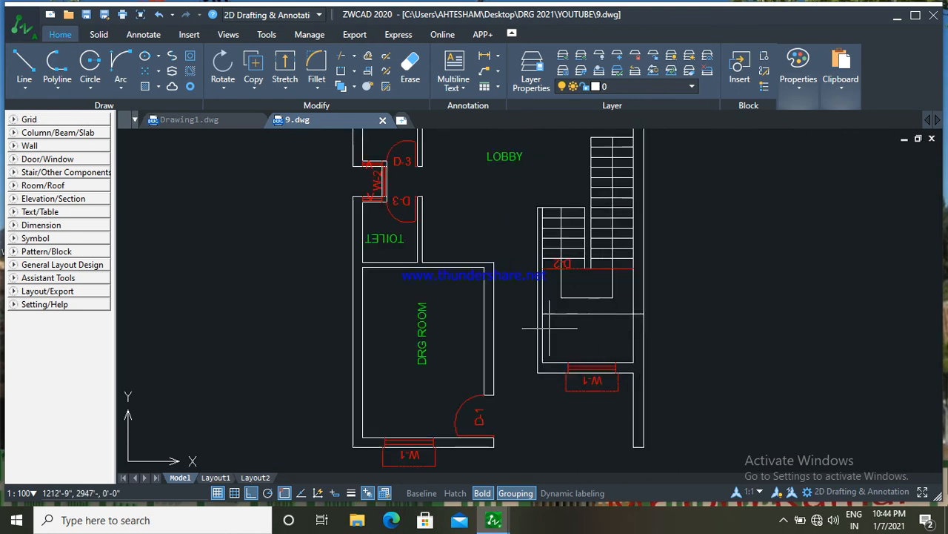
pyautogui.click(504, 157)
pyautogui.rightClick(508, 158)
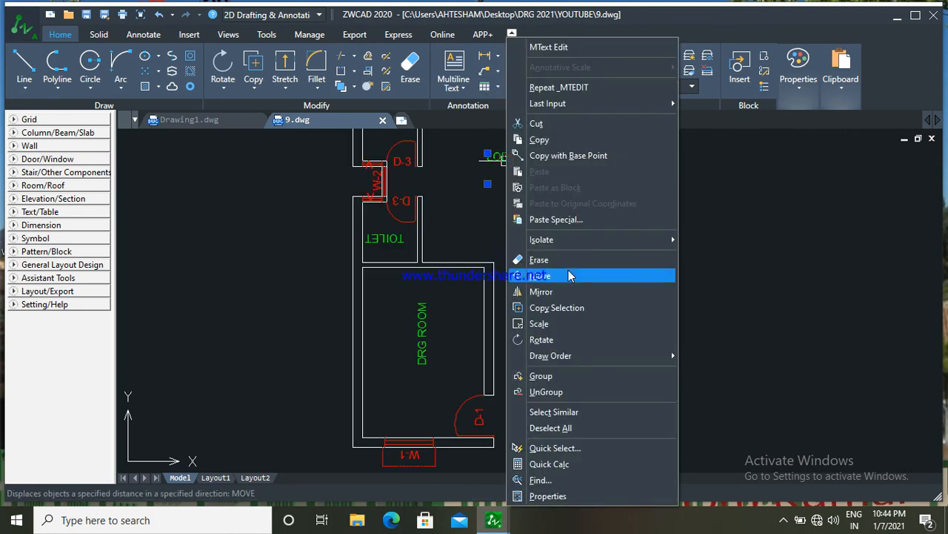
pyautogui.click(569, 309)
pyautogui.click(514, 172)
pyautogui.scroll(1, 604, 347)
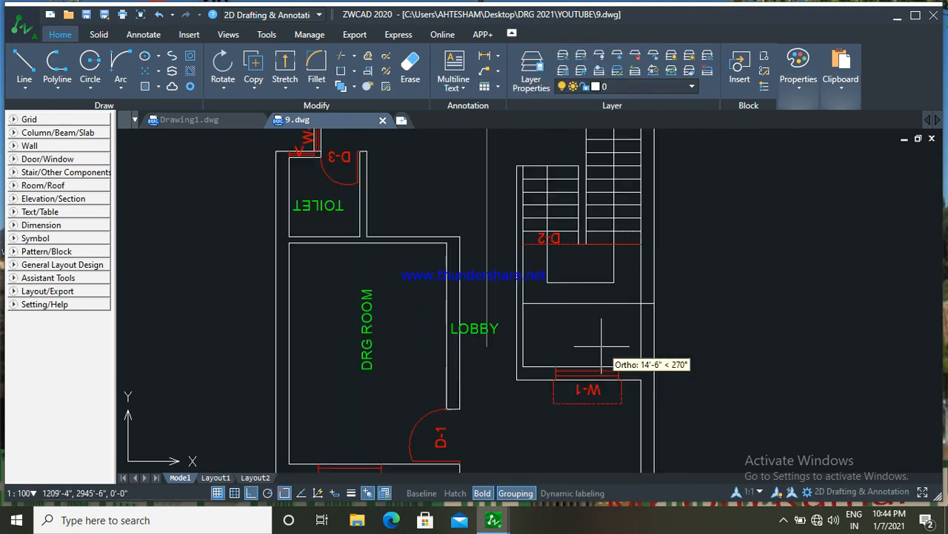
pyautogui.click(602, 346)
# Step: Rotate the lower LOBBY copy by 180° about a point beside the wall left of the W-1 room
pyautogui.click(463, 323)
pyautogui.click(494, 386)
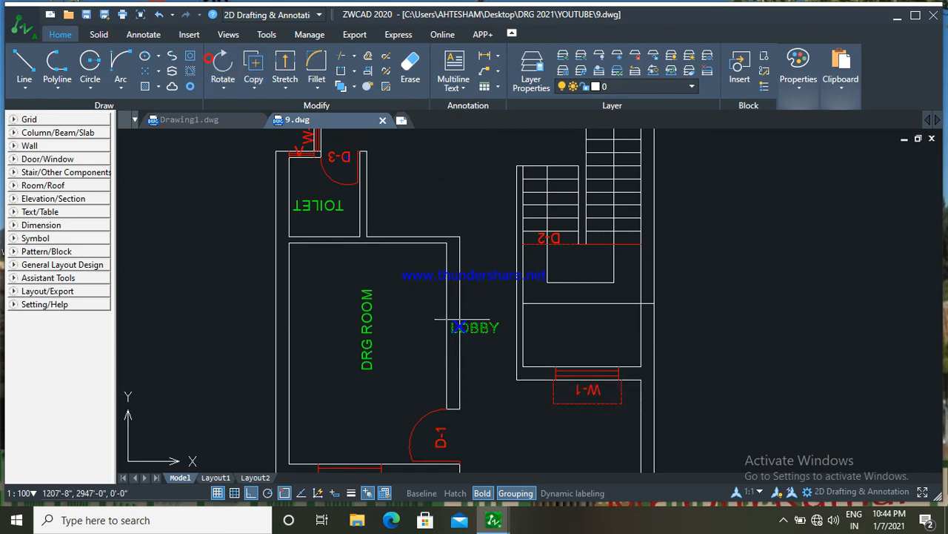
pyautogui.click(515, 356)
pyautogui.click(368, 344)
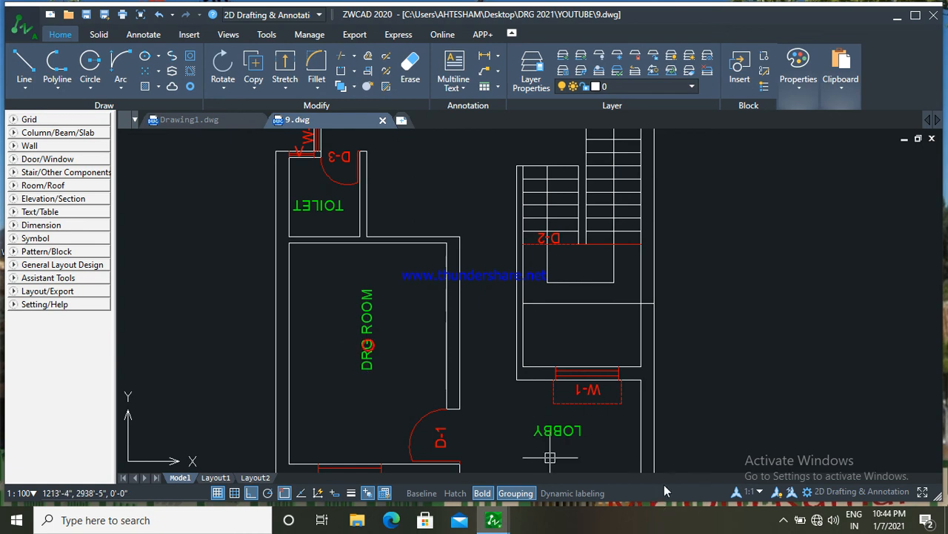
# Step: Move the upside-down LOBBY label into the room above the right-hand W-1 window and replace its text with KITCHEN
pyautogui.click(576, 438)
pyautogui.moveTo(567, 434); pyautogui.dragTo(586, 337)
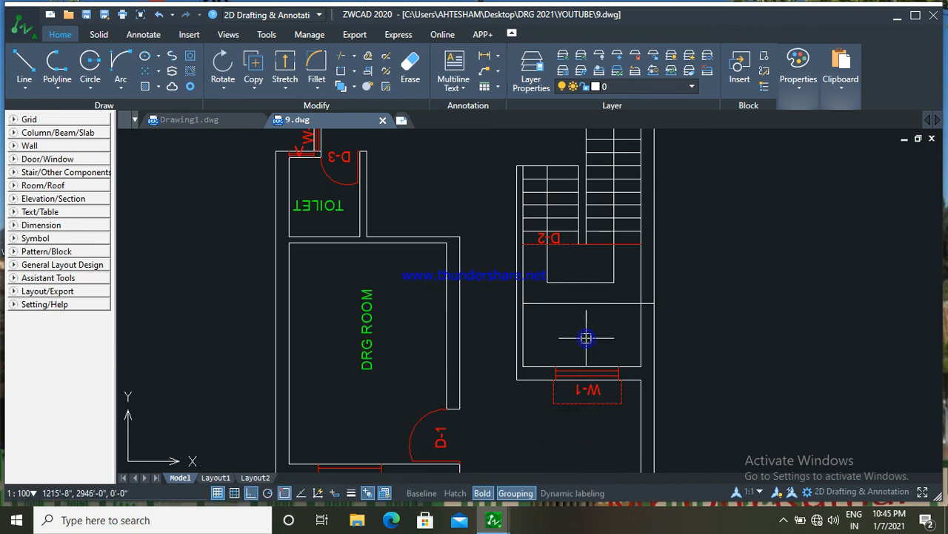
pyautogui.doubleClick(586, 337)
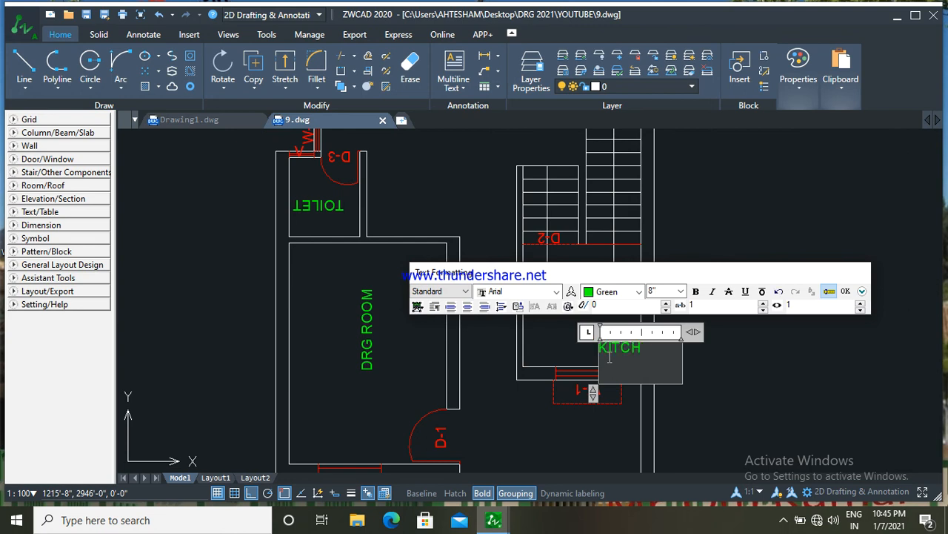
pyautogui.click(716, 370)
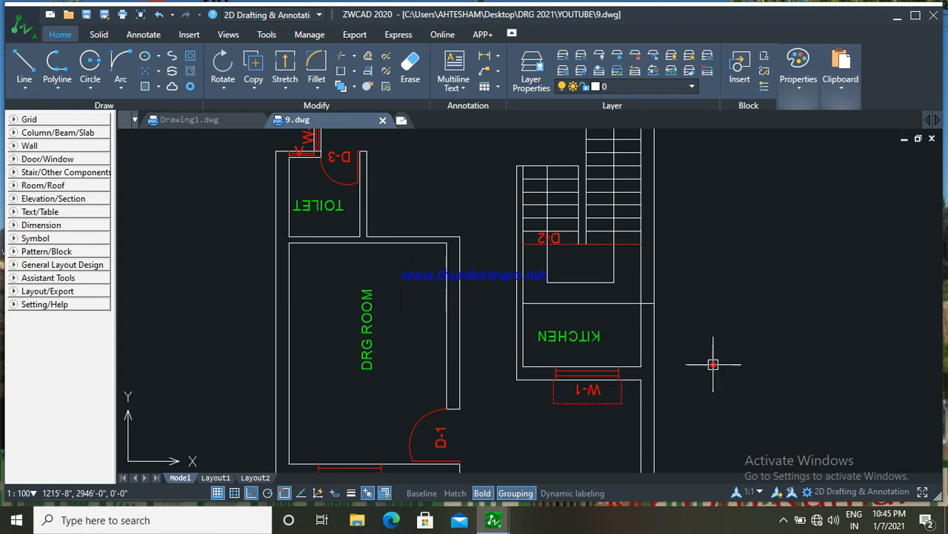
# Step: Shift the KITCHEN label slightly right so it sits centrally in its room
pyautogui.click(578, 334)
pyautogui.click(577, 334)
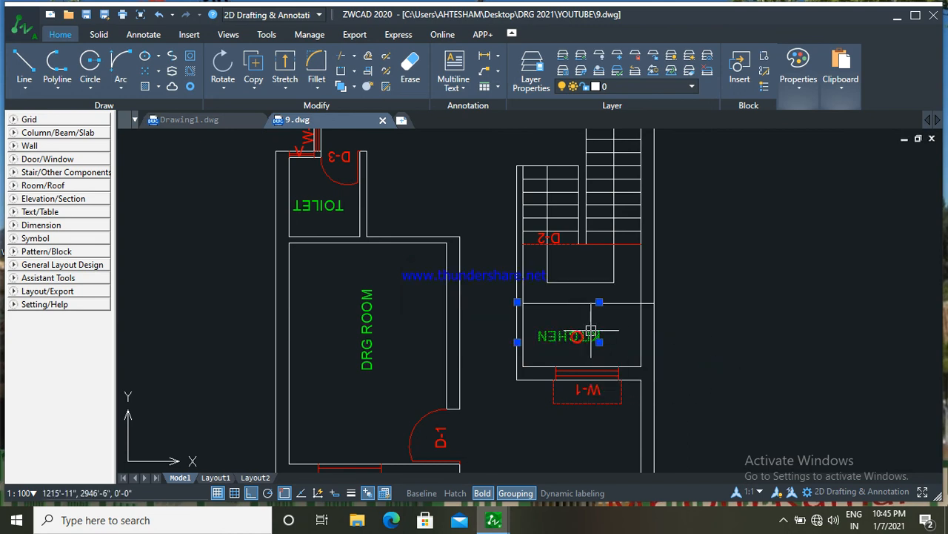
pyautogui.click(588, 328)
# Step: Offset the kitchen's lower and right inner wall lines inward to form the counter edges
pyautogui.scroll(-3, 587, 329)
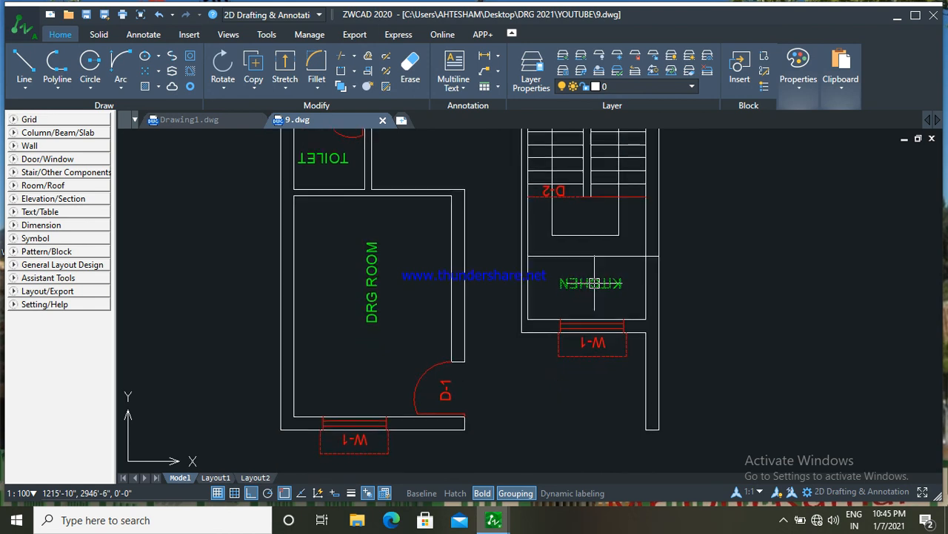
pyautogui.scroll(3, 591, 296)
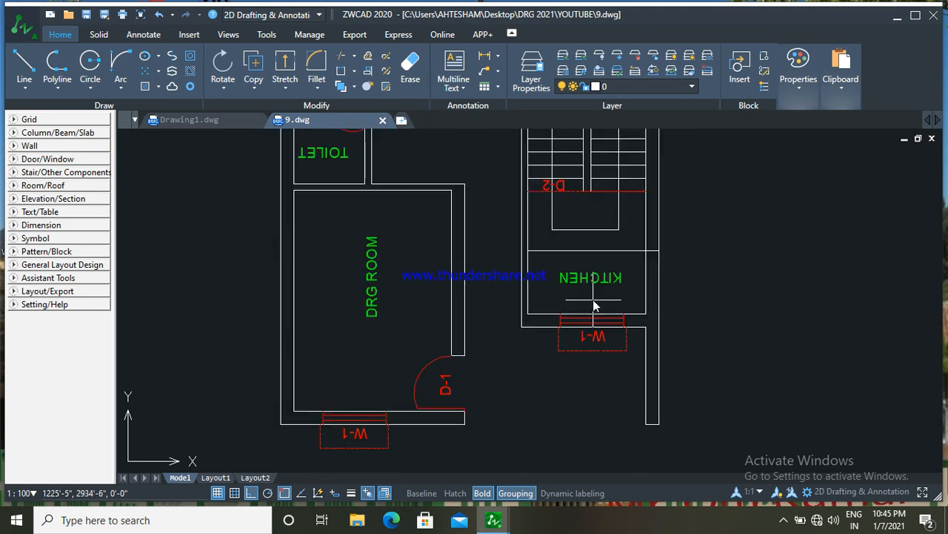
pyautogui.scroll(-3, 604, 306)
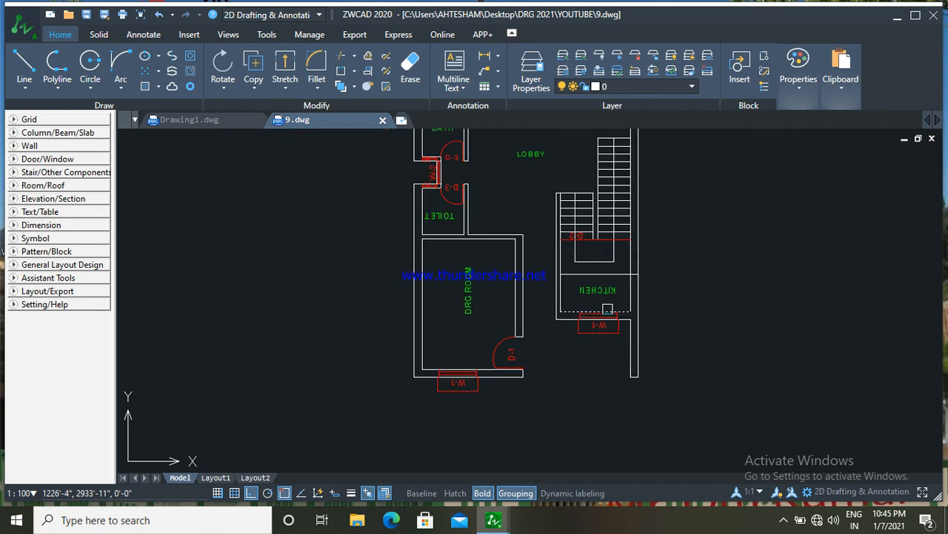
pyautogui.scroll(1, 607, 308)
pyautogui.scroll(2, 618, 310)
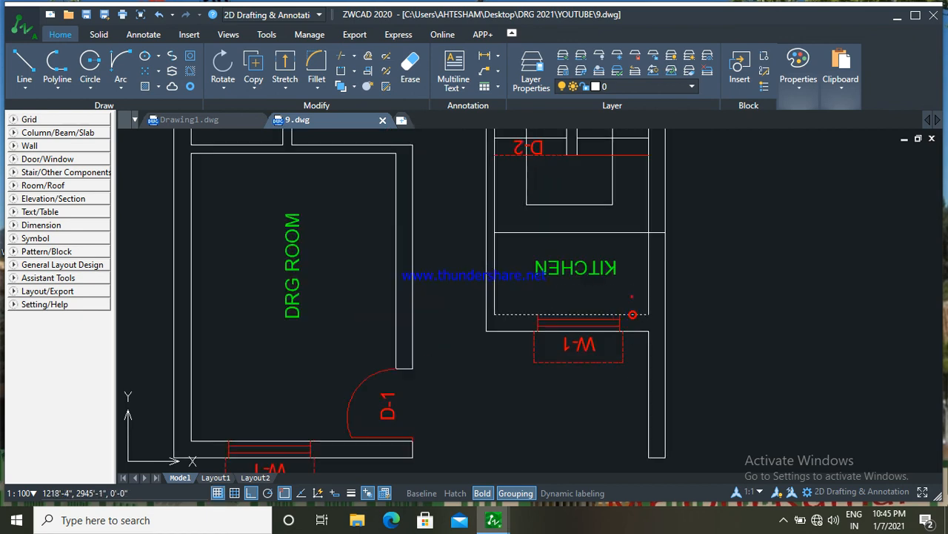
pyautogui.scroll(-1, 631, 280)
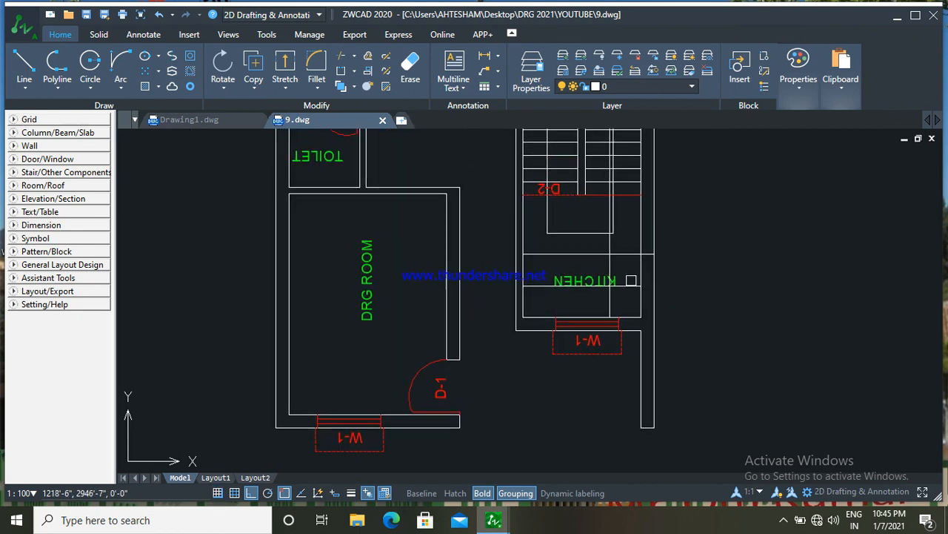
pyautogui.write('y')
pyautogui.press('Escape')
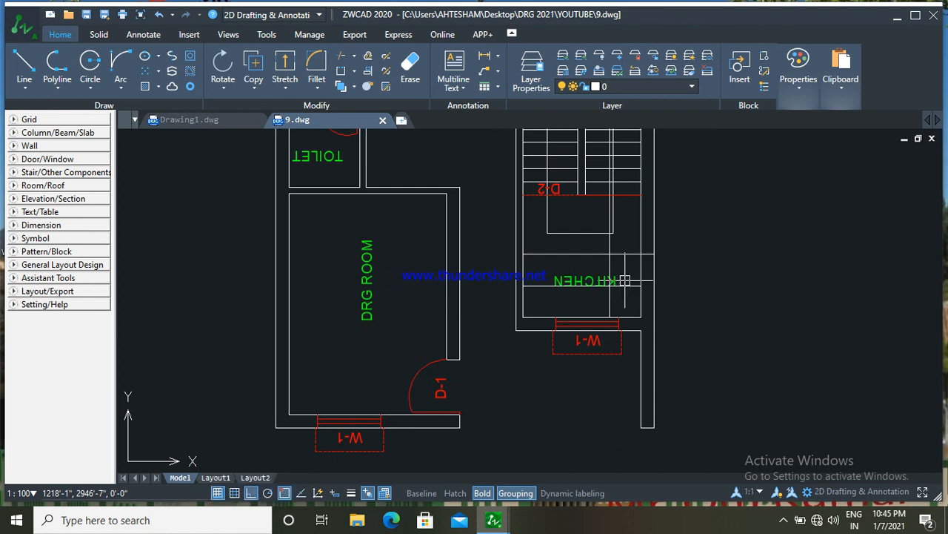
# Step: Trim the overshooting ends of the two counter lines where they cross at the kitchen's lower right corner
pyautogui.write('tr')
pyautogui.press('Return')
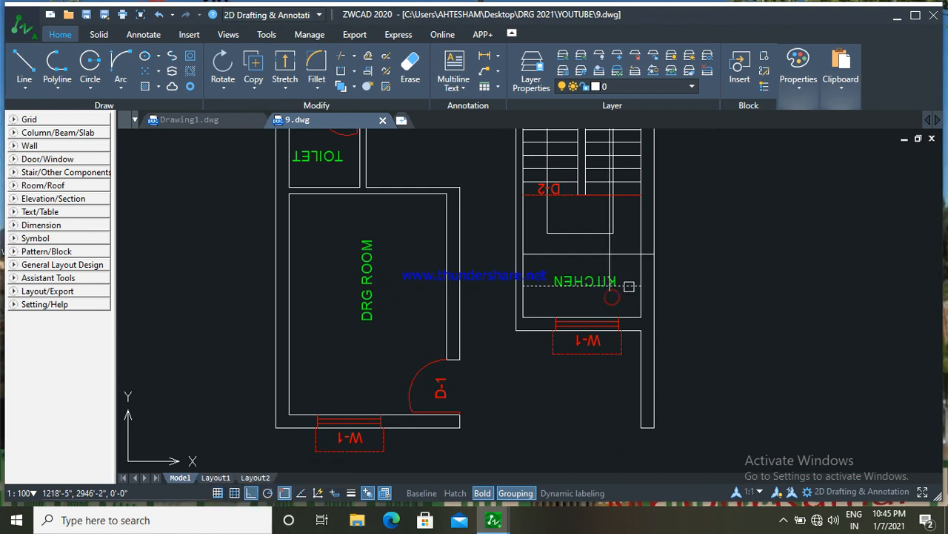
pyautogui.scroll(5, 612, 287)
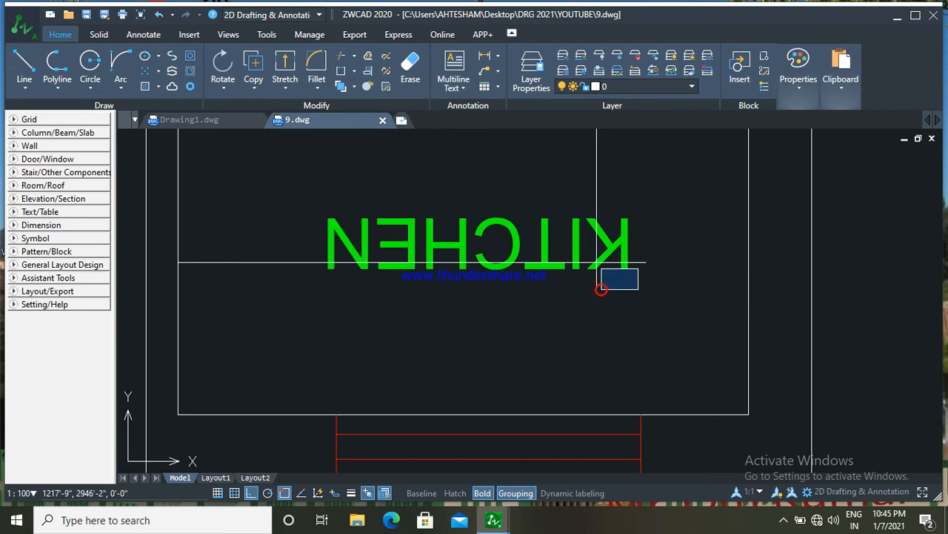
pyautogui.click(625, 266)
pyautogui.scroll(2, 638, 264)
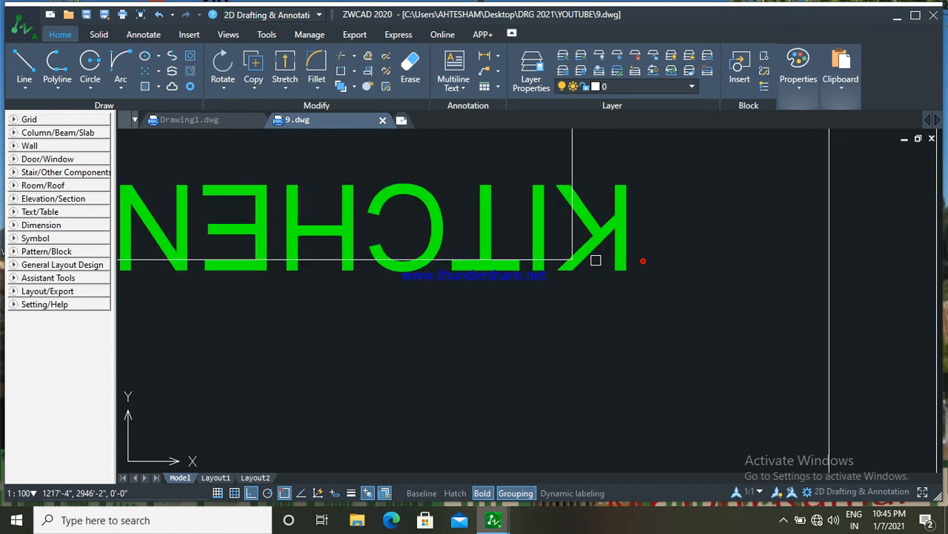
# Step: Trim the horizontal line crossing the kitchen between the vertical counter edge and the right inner wall
pyautogui.scroll(-6, 596, 260)
pyautogui.moveTo(596, 260); pyautogui.dragTo(597, 314, button='middle')
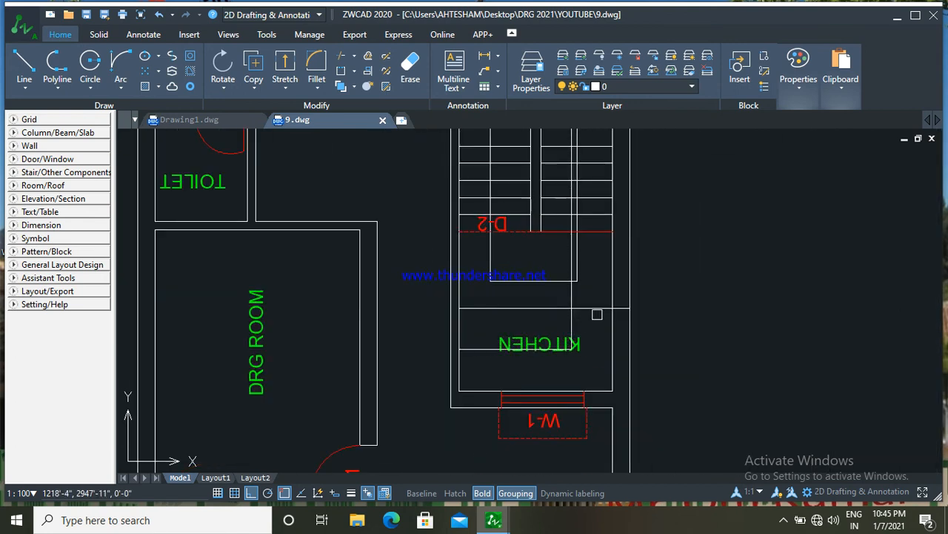
pyautogui.scroll(2, 618, 312)
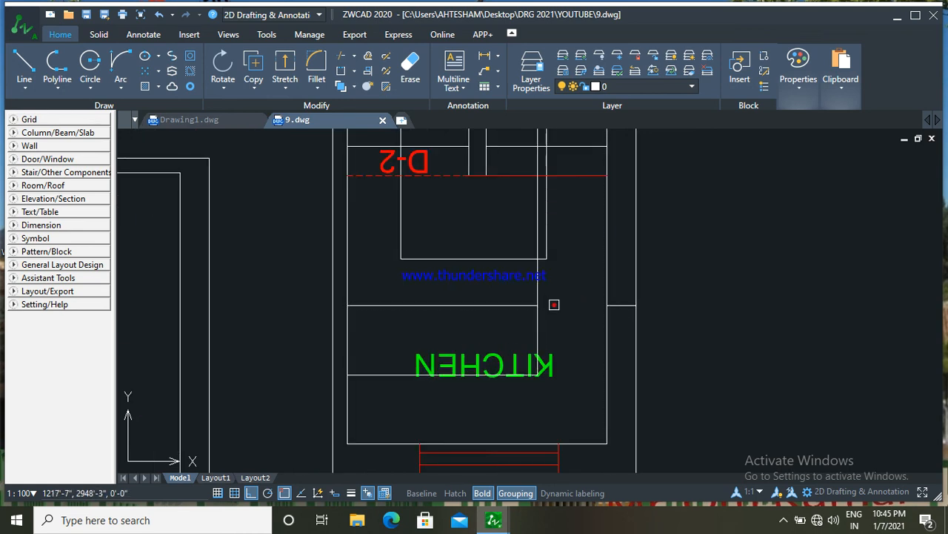
pyautogui.scroll(-2, 555, 304)
pyautogui.scroll(2, 556, 293)
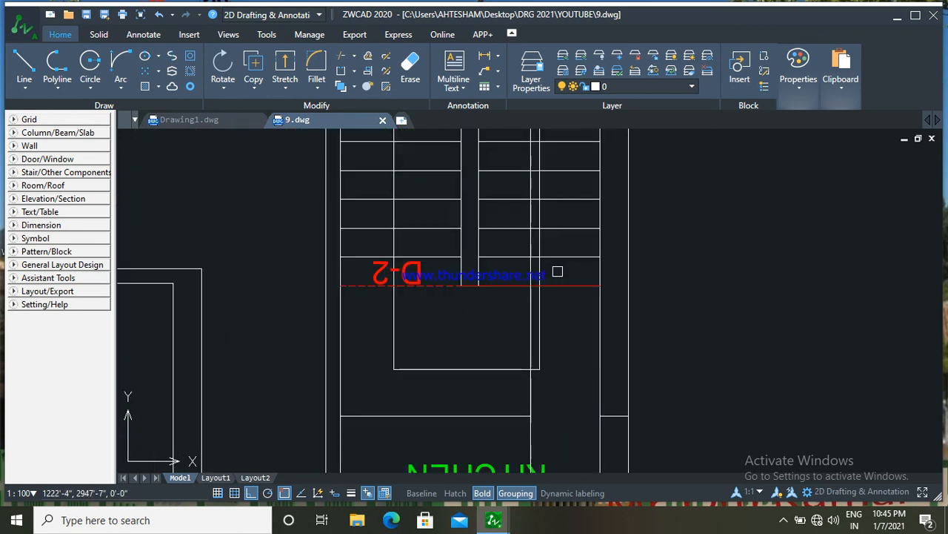
# Step: Erase the remaining horizontal line running across the kitchen above the KITCHEN label
pyautogui.click(421, 74)
pyautogui.scroll(-2, 574, 305)
pyautogui.moveTo(574, 305)
pyautogui.mouseDown(button='middle')
pyautogui.moveTo(578, 268)
pyautogui.moveTo(571, 286)
pyautogui.mouseUp(button='middle')
pyautogui.scroll(1, 565, 307)
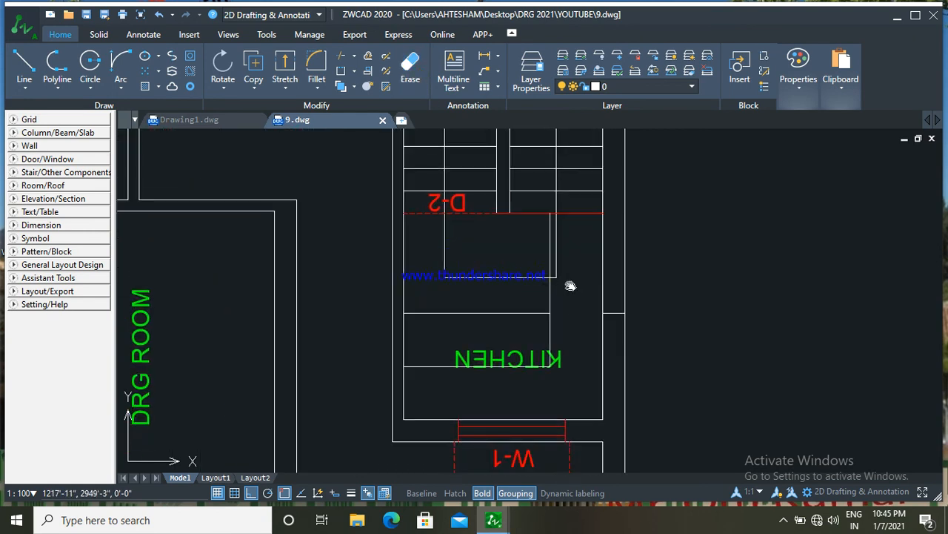
pyautogui.scroll(-1, 571, 286)
pyautogui.moveTo(559, 342); pyautogui.dragTo(556, 322, button='middle')
pyautogui.scroll(2, 567, 320)
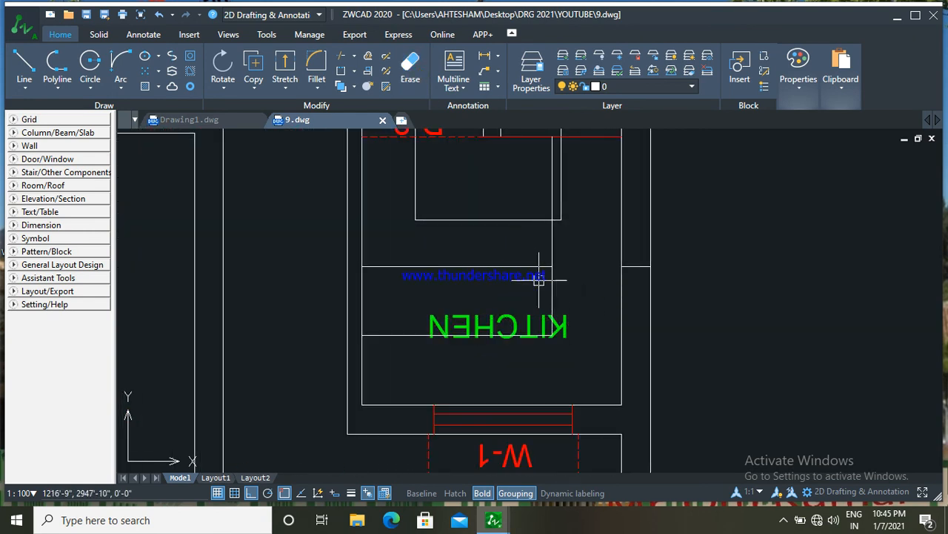
pyautogui.click(415, 80)
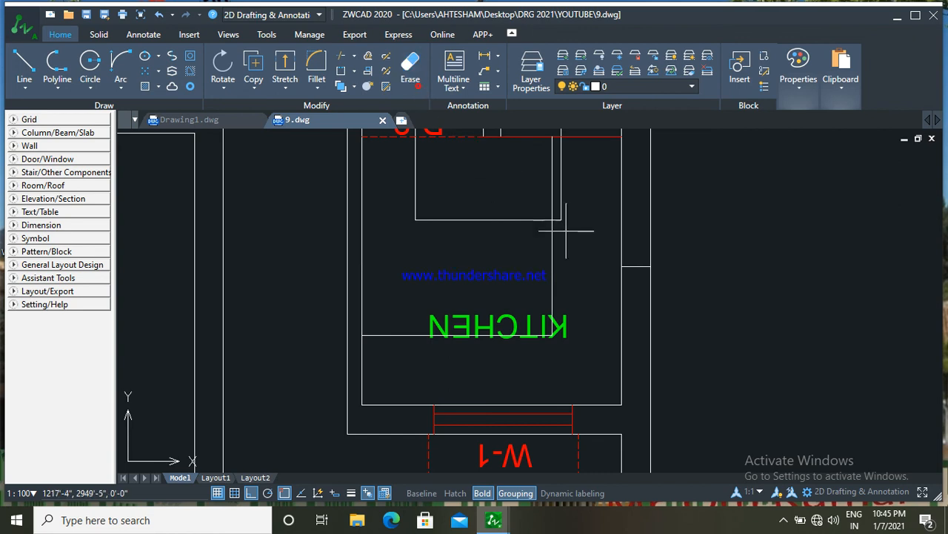
# Step: Erase the short leftover line spanning the thickness of the kitchen's right wall
pyautogui.scroll(2, 654, 275)
pyautogui.scroll(1, 654, 275)
pyautogui.click(625, 279)
pyautogui.click(613, 231)
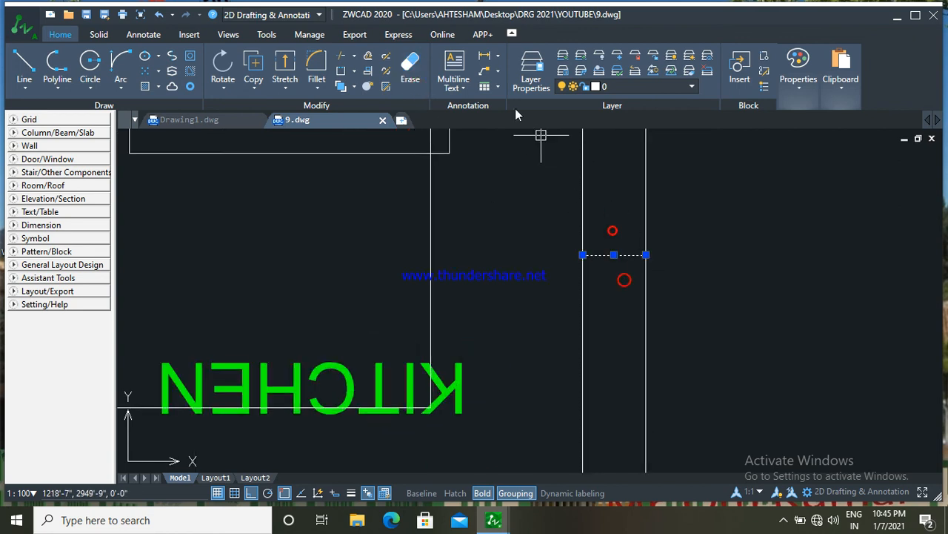
pyautogui.click(424, 68)
# Step: Move the KITCHEN label up and slightly left so it sits clear of the counter lines
pyautogui.scroll(-3, 555, 281)
pyautogui.moveTo(558, 270); pyautogui.dragTo(567, 228, button='middle')
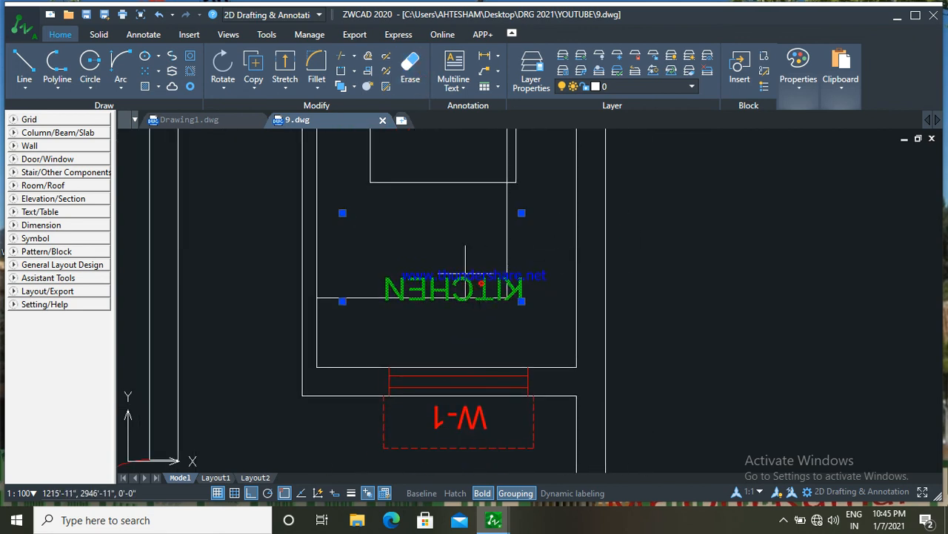
pyautogui.click(441, 251)
pyautogui.scroll(-3, 486, 274)
pyautogui.scroll(-2, 485, 274)
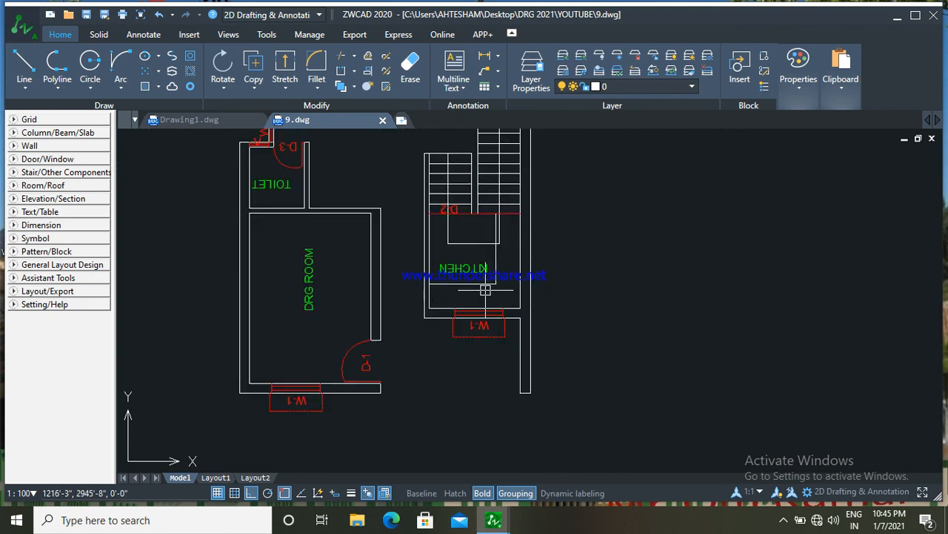
# Step: Copy the DRG ROOM label into the corridor beside the kitchen and change the copy's text to PASSAGE
pyautogui.scroll(-2, 498, 286)
pyautogui.scroll(2, 493, 333)
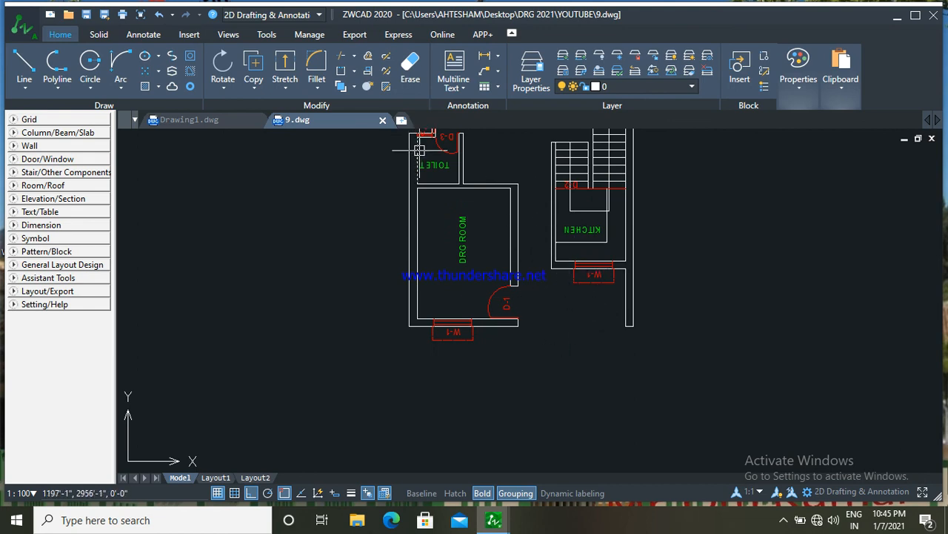
pyautogui.scroll(1, 508, 262)
pyautogui.click(449, 237)
pyautogui.rightClick(459, 245)
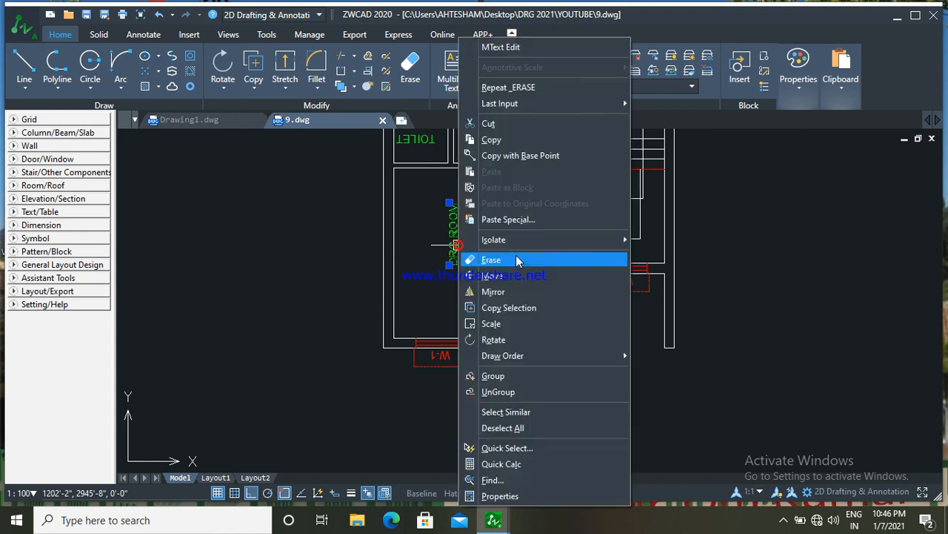
pyautogui.click(533, 307)
pyautogui.scroll(2, 541, 238)
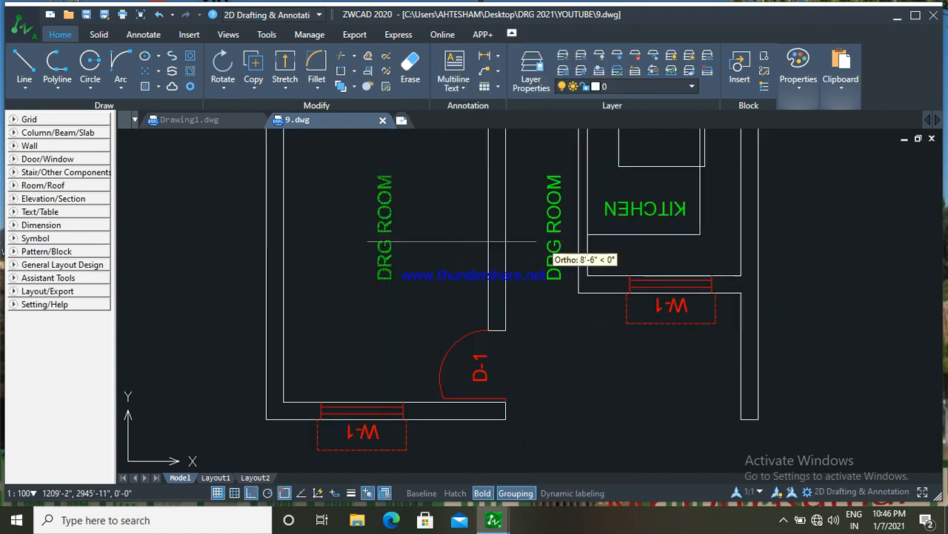
pyautogui.press('Escape')
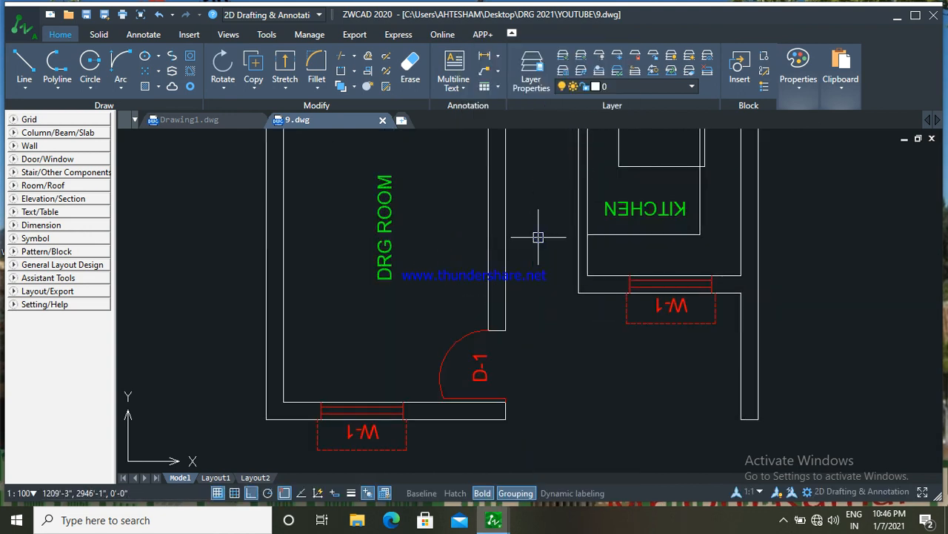
pyautogui.doubleClick(539, 237)
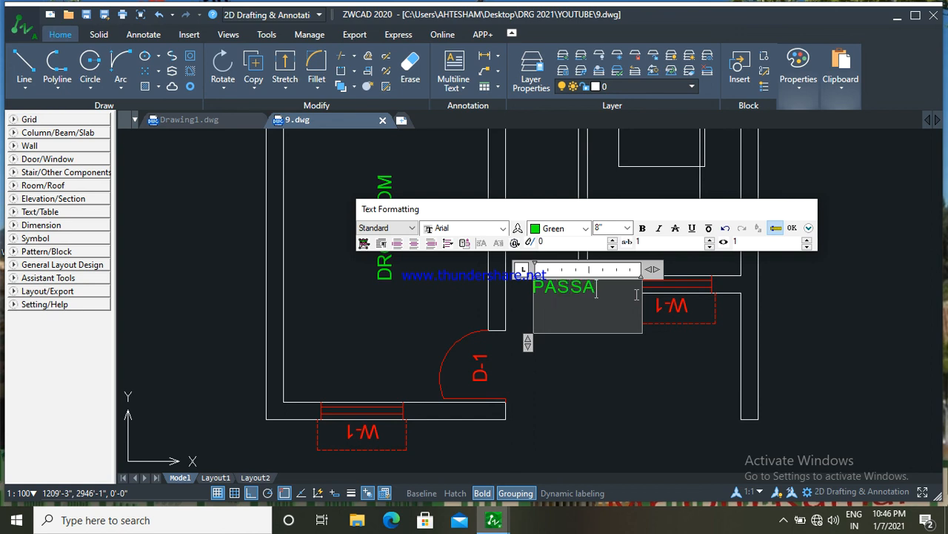
pyautogui.click(635, 376)
# Step: Copy the KITCHEN label straight down into the open area below the kitchen's W-1 window
pyautogui.scroll(-3, 623, 348)
pyautogui.scroll(1, 609, 324)
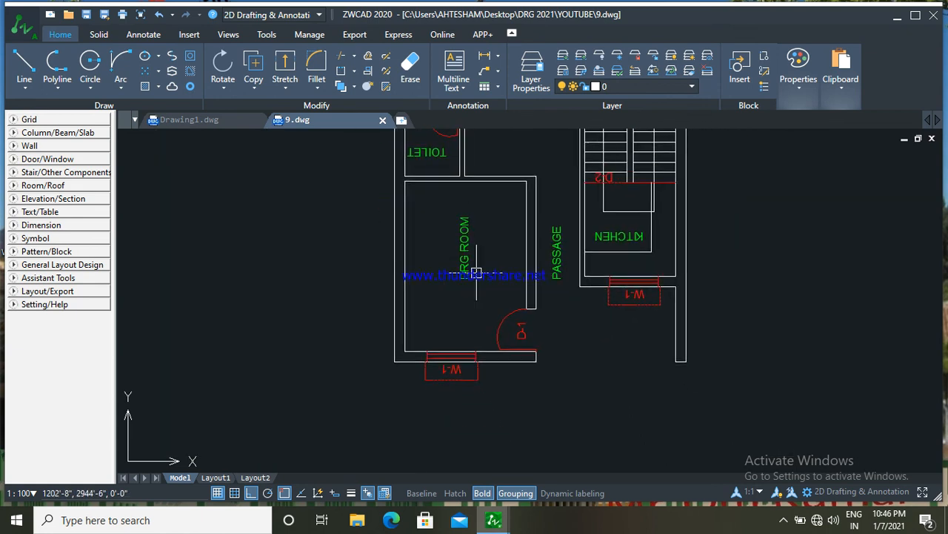
pyautogui.rightClick(614, 241)
pyautogui.click(645, 307)
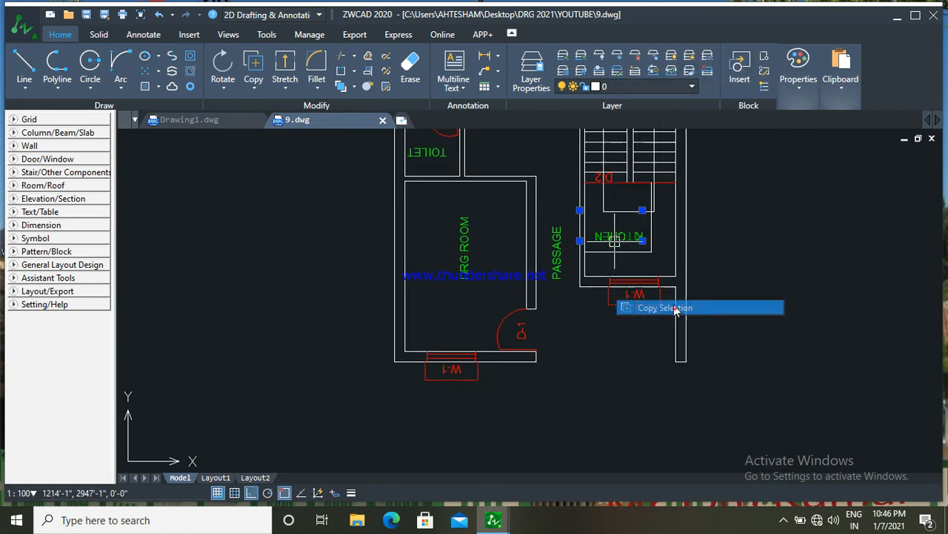
pyautogui.click(627, 243)
pyautogui.click(619, 345)
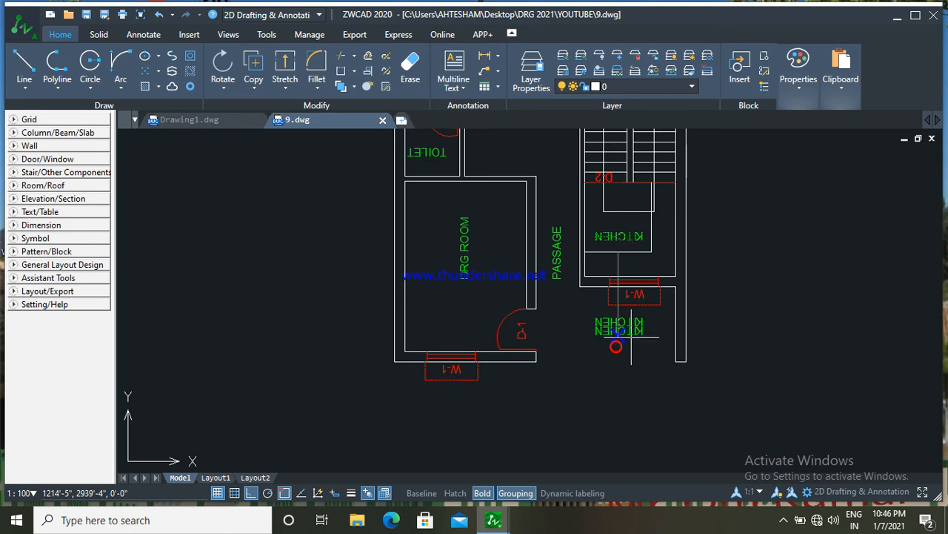
pyautogui.press('Escape')
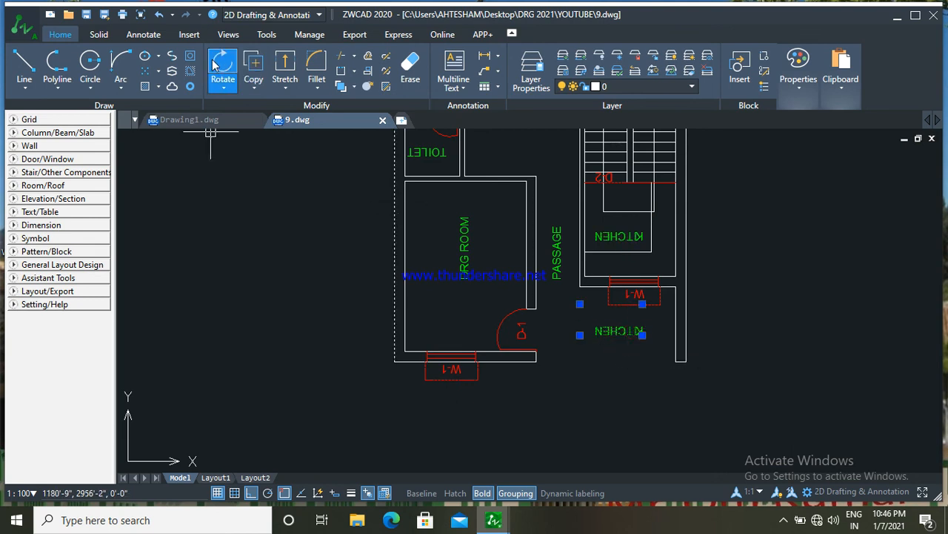
# Step: Rotate the copied KITCHEN label 180° so it reads upright and move it back below the kitchen's W-1 window
pyautogui.moveTo(675, 358); pyautogui.dragTo(600, 299, button='middle')
pyautogui.click(580, 288)
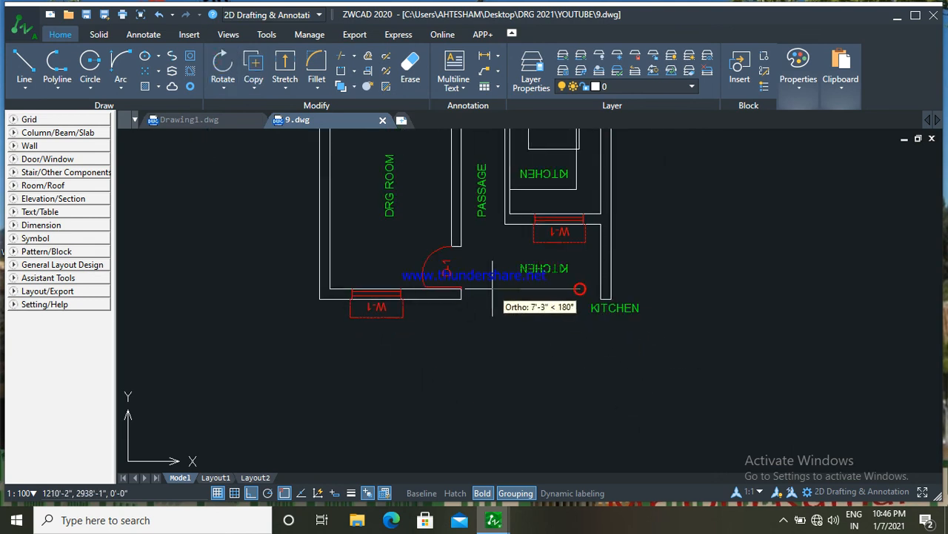
pyautogui.click(492, 288)
pyautogui.click(627, 314)
pyautogui.moveTo(630, 311); pyautogui.dragTo(542, 271)
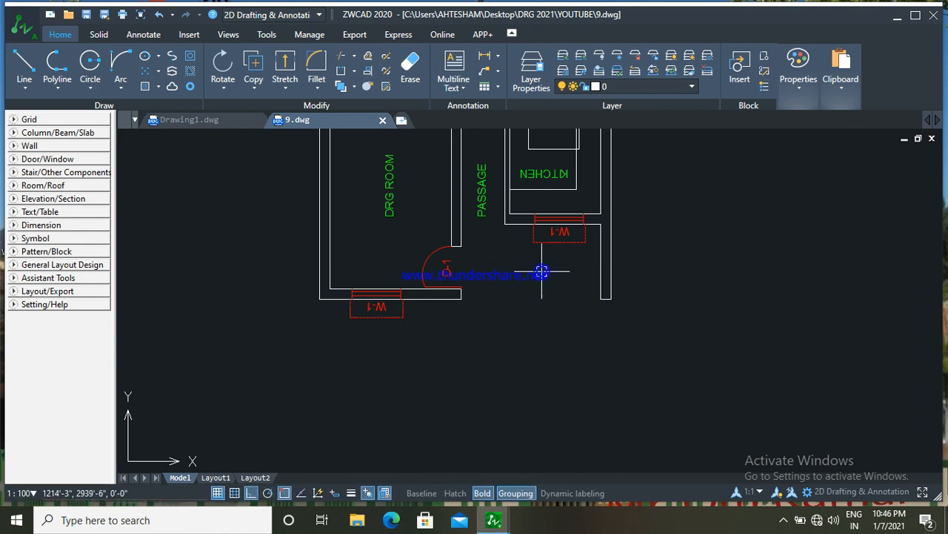
# Step: Replace the text of the copied KITCHEN label below the W-1 window with VERANDA
pyautogui.doubleClick(542, 271)
pyautogui.press('BackSpace')
pyautogui.press('BackSpace')
pyautogui.press('BackSpace')
pyautogui.press('BackSpace')
pyautogui.press('BackSpace')
pyautogui.press('BackSpace')
pyautogui.press('BackSpace')
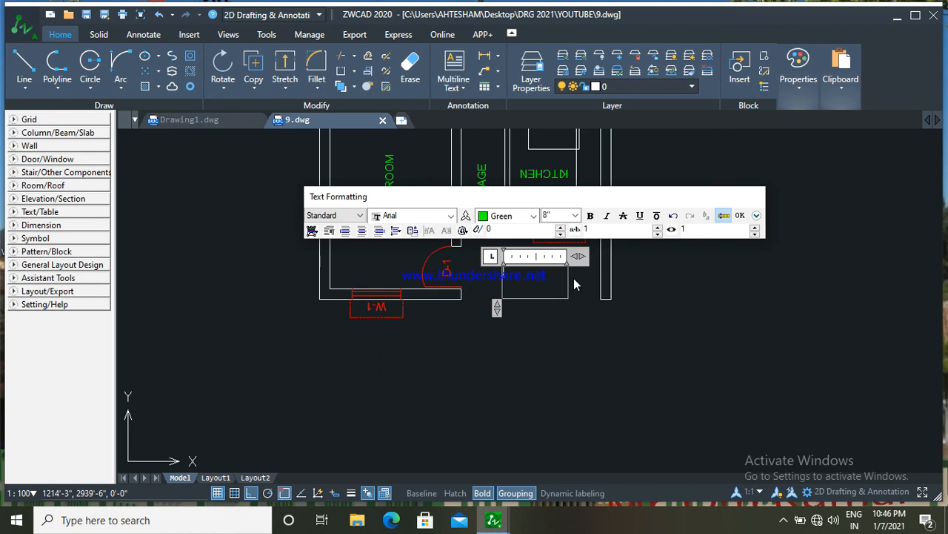
pyautogui.write('MER')
pyautogui.write('AN')
pyautogui.write('DA')
pyautogui.click(764, 266)
pyautogui.scroll(-1, 764, 265)
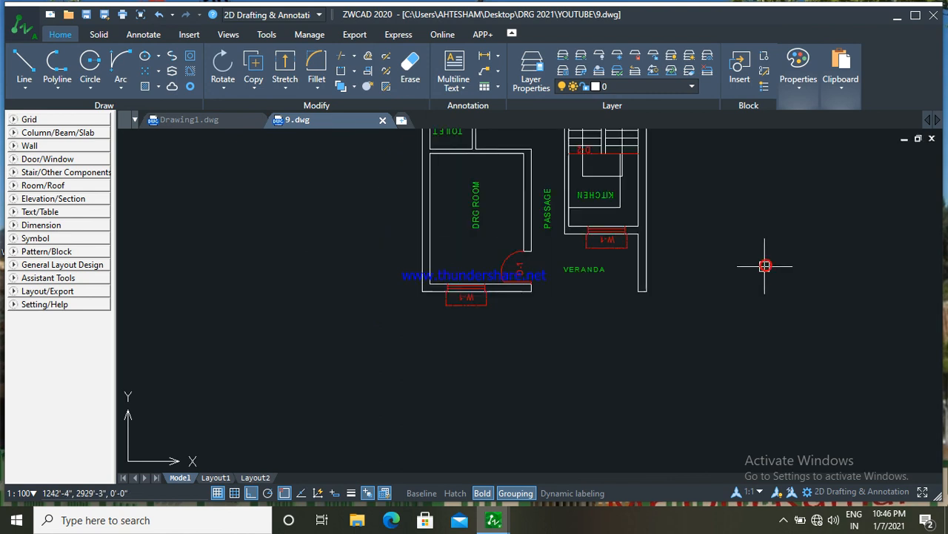
pyautogui.scroll(-1, 761, 266)
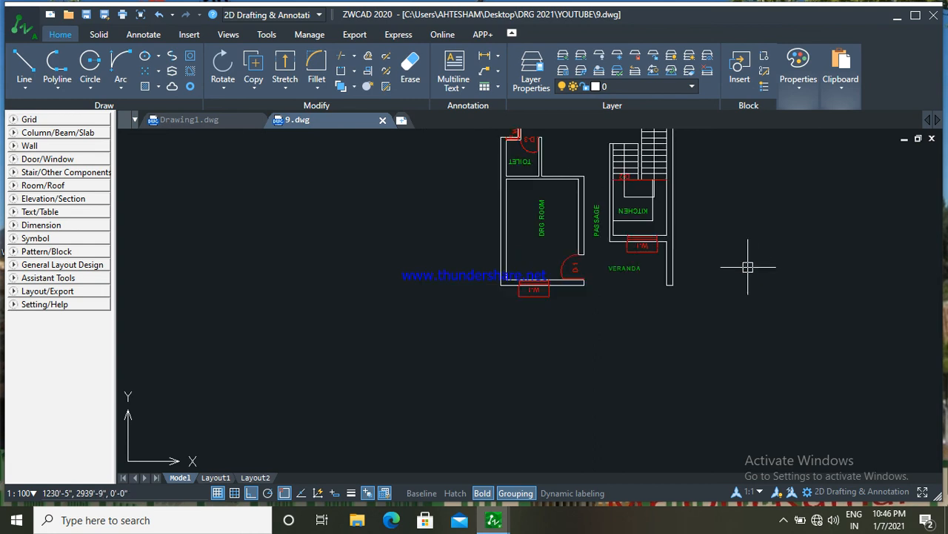
pyautogui.moveTo(744, 276); pyautogui.dragTo(722, 227, button='middle')
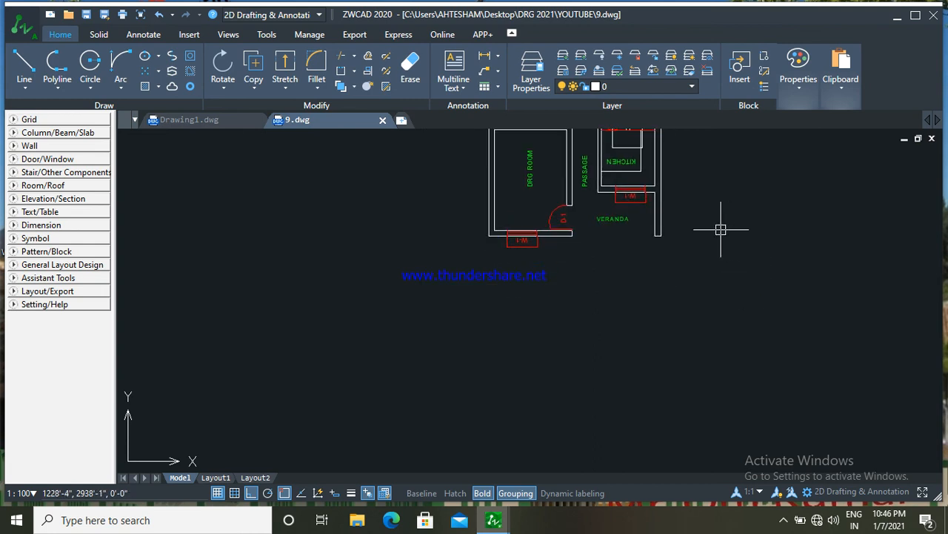
pyautogui.click(24, 68)
pyautogui.scroll(2, 693, 264)
pyautogui.click(628, 216)
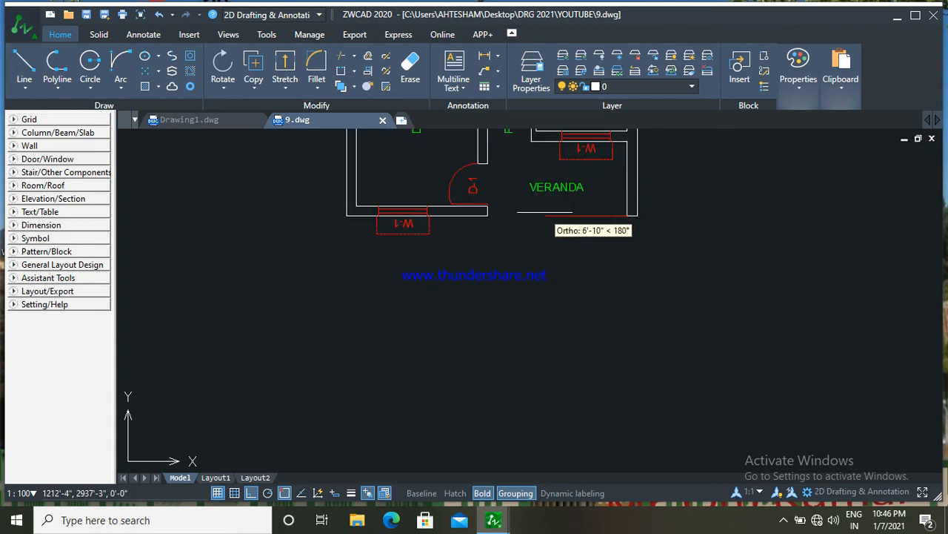
pyautogui.press('Escape')
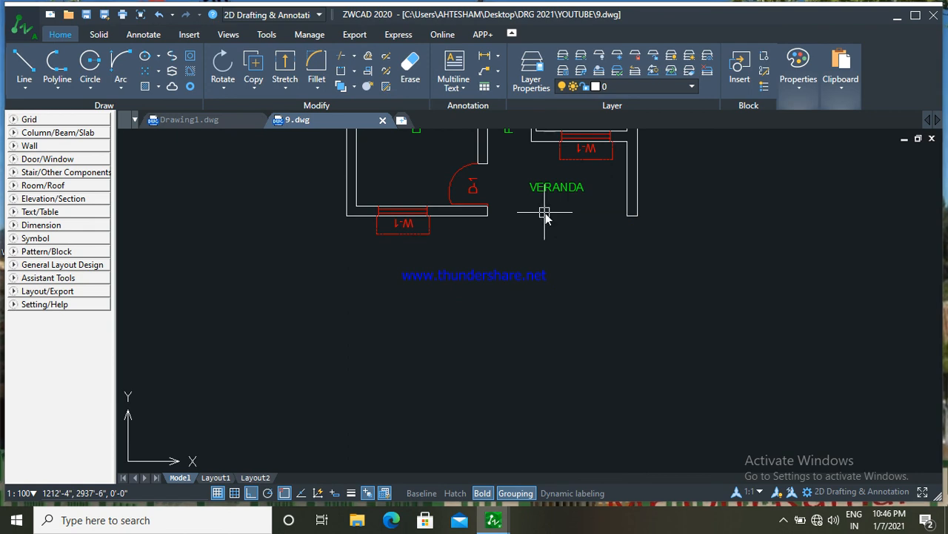
# Step: Offset the drawing room wall's end line into the veranda opening and draw a red line from its lower end to the right wall
pyautogui.scroll(2, 481, 204)
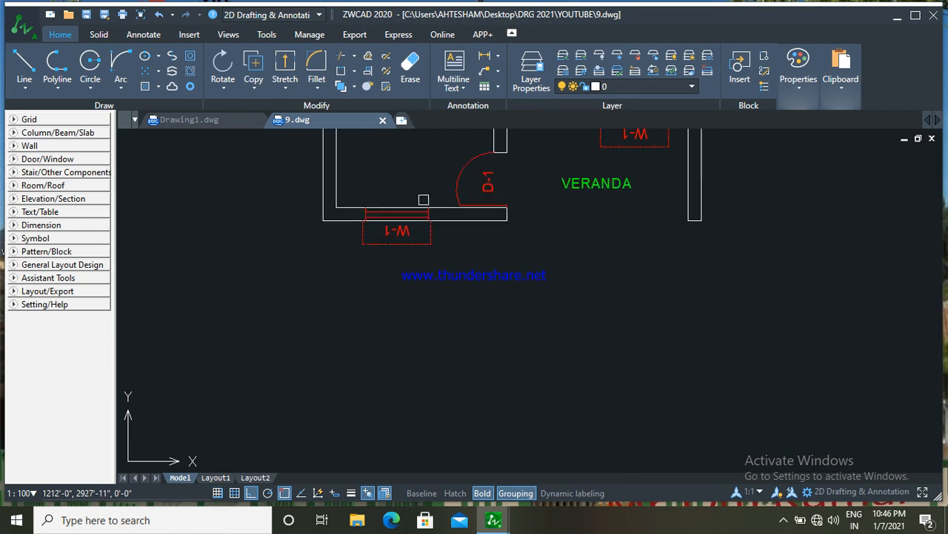
pyautogui.press('F7')
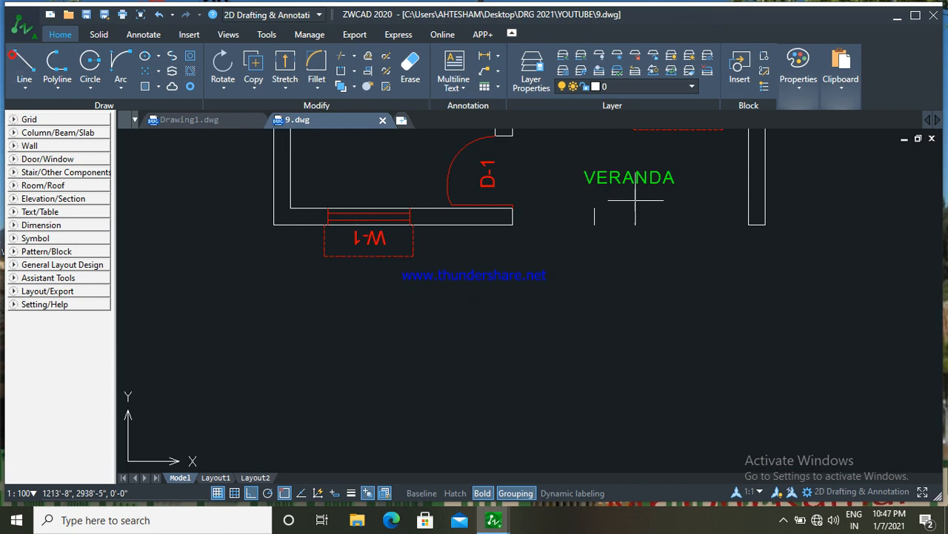
pyautogui.scroll(2, 612, 201)
pyautogui.click(587, 211)
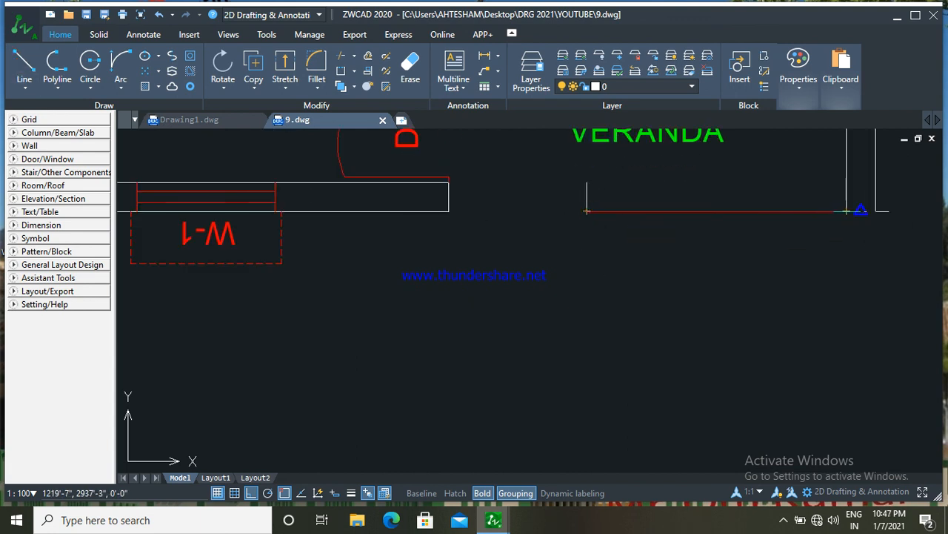
pyautogui.click(808, 213)
# Step: Offset the red line at the veranda's front slightly inward to form a second parallel line
pyautogui.click(795, 161)
pyautogui.click(775, 210)
pyautogui.click(763, 176)
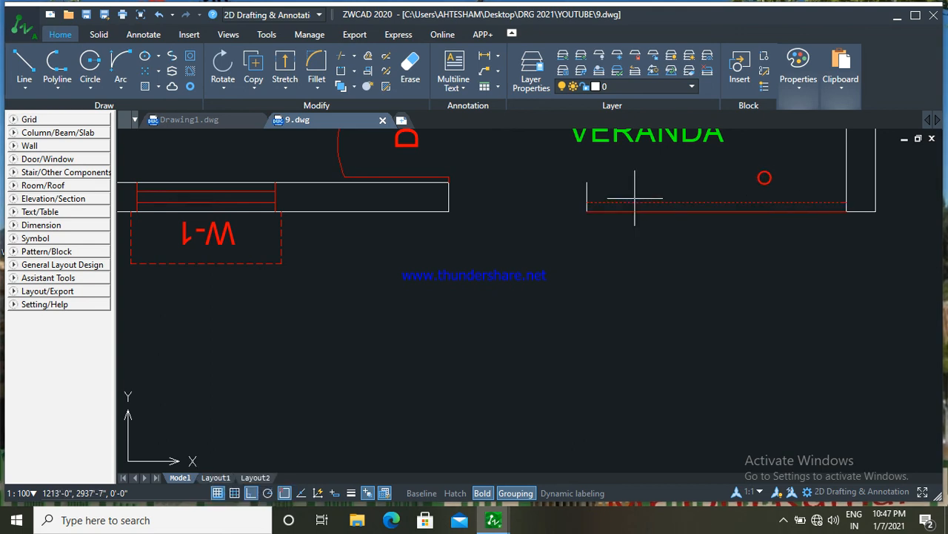
# Step: Change the color of the short vertical line at the left end of the two veranda lines to red
pyautogui.click(559, 189)
pyautogui.click(787, 77)
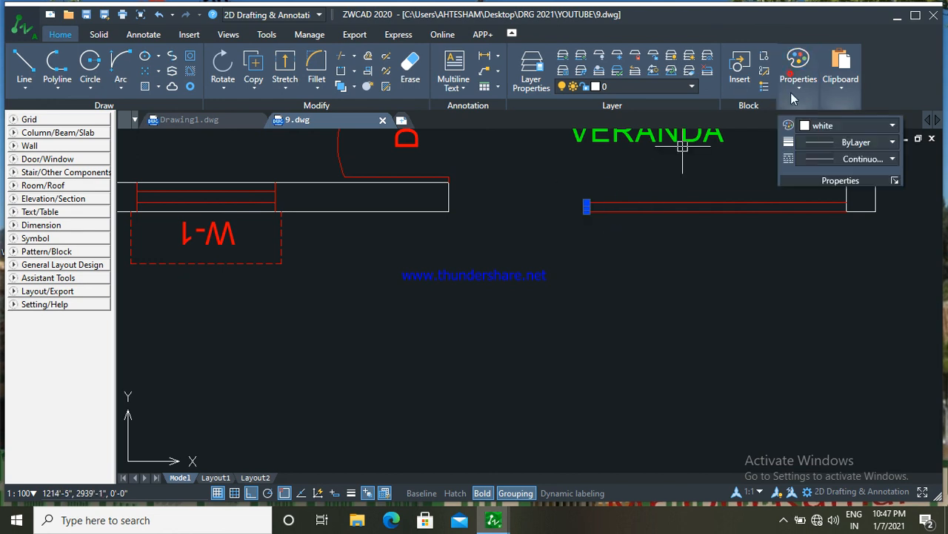
pyautogui.click(819, 128)
pyautogui.click(824, 146)
# Step: Trim the short vertical overshoot above the red lines and the right wall's edge between them
pyautogui.write('tr')
pyautogui.press('Return')
pyautogui.scroll(2, 855, 215)
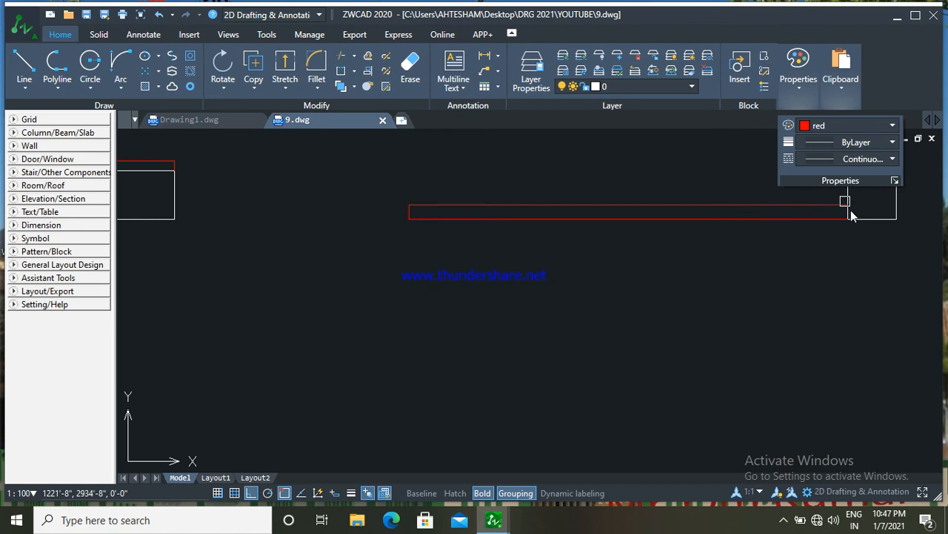
pyautogui.scroll(2, 853, 211)
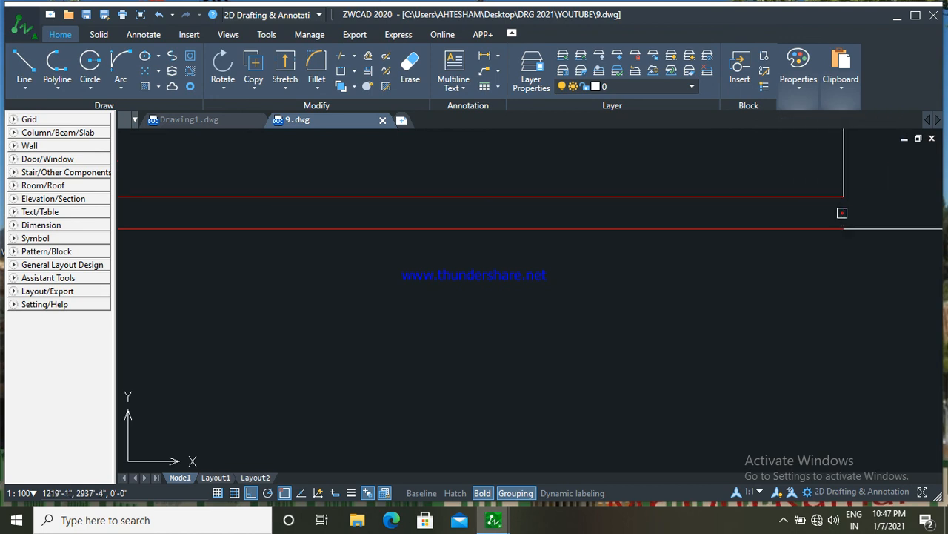
# Step: Offset the veranda's red front line upward to just below the kitchen's W-1 window
pyautogui.scroll(-4, 843, 214)
pyautogui.moveTo(779, 250); pyautogui.dragTo(768, 245, button='middle')
pyautogui.scroll(-1, 768, 244)
pyautogui.scroll(2, 764, 223)
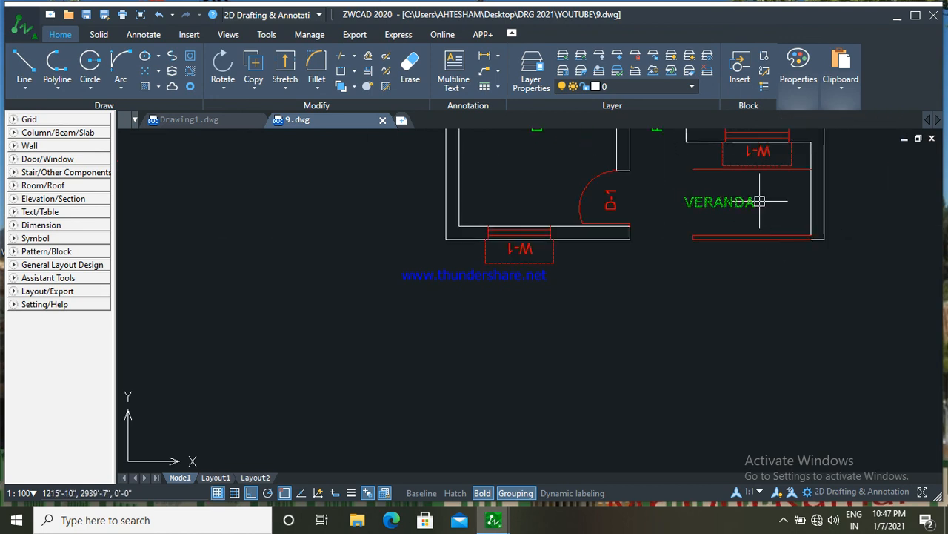
pyautogui.moveTo(772, 203); pyautogui.dragTo(753, 225, button='middle')
pyautogui.scroll(2, 753, 225)
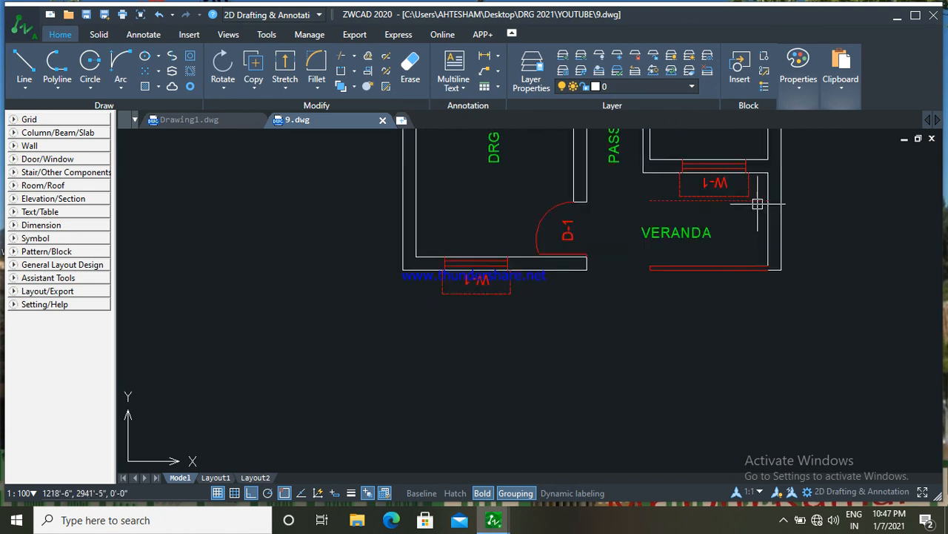
# Step: Erase the offset red line just below the kitchen's W-1 window
pyautogui.click(756, 200)
pyautogui.click(413, 65)
pyautogui.moveTo(715, 281); pyautogui.dragTo(701, 238, button='middle')
pyautogui.scroll(-1, 650, 255)
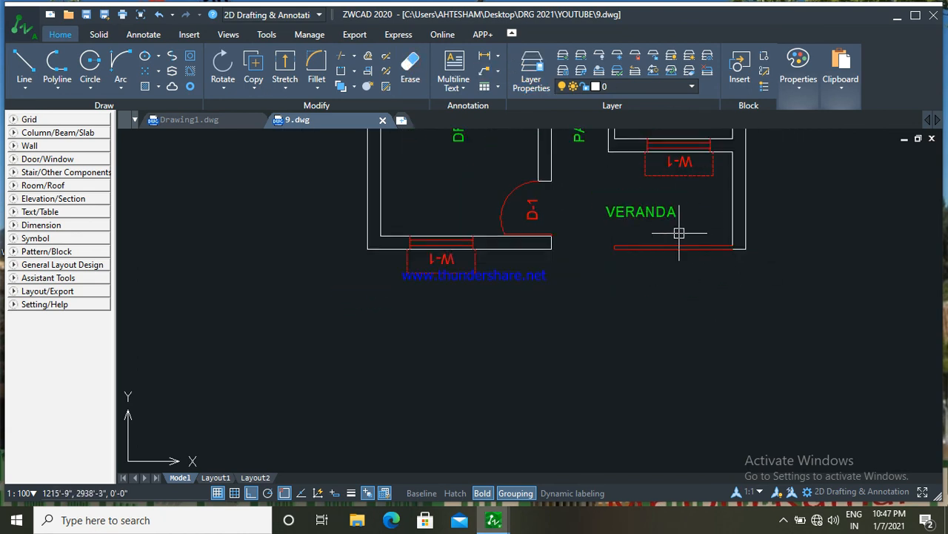
# Step: Move the VERANDA label slightly to the right so it sits centered above the red front lines
pyautogui.scroll(-1, 601, 311)
pyautogui.scroll(1, 597, 258)
pyautogui.scroll(-1, 593, 334)
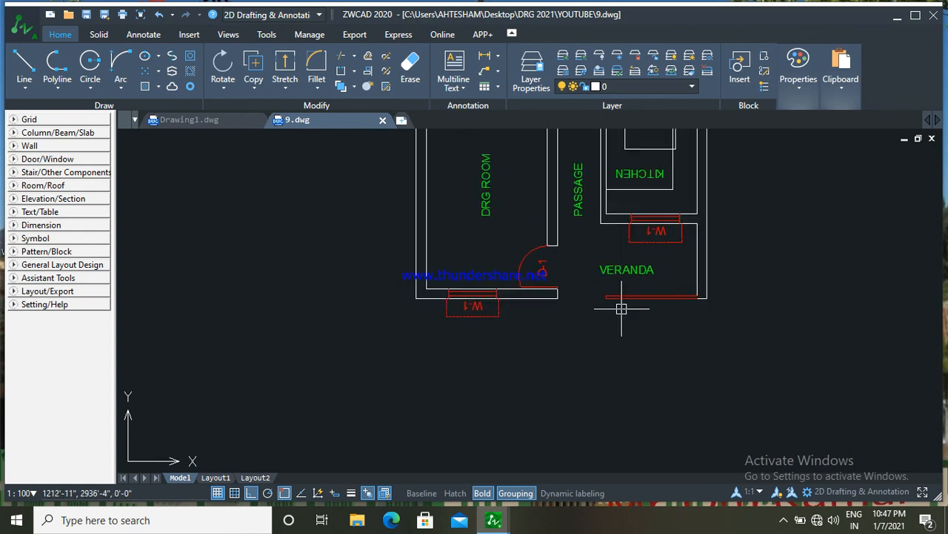
pyautogui.scroll(1, 643, 264)
pyautogui.click(641, 267)
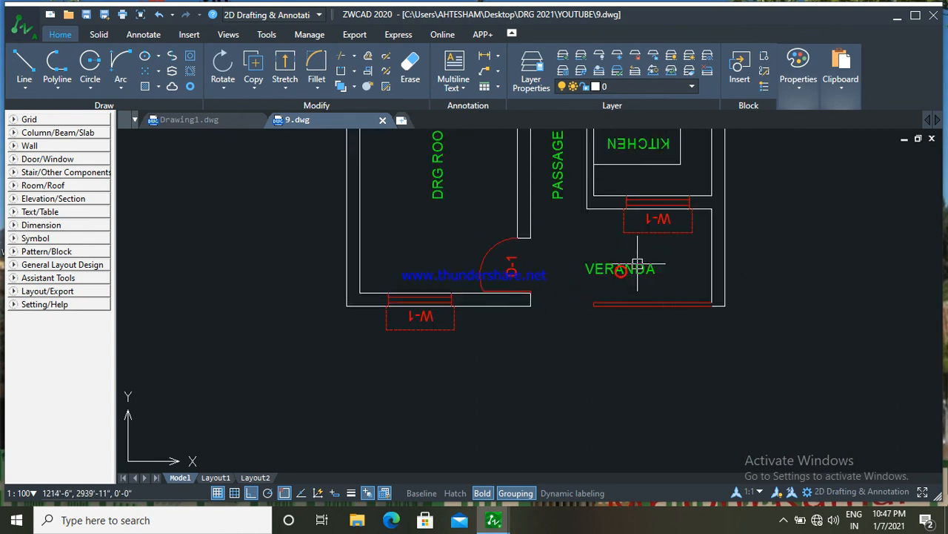
pyautogui.click(637, 264)
pyautogui.click(643, 263)
# Step: Add a horizontal linear dimension between the outer corners of the upper exterior wall, above the bedroom windows
pyautogui.scroll(-3, 628, 263)
pyautogui.moveTo(608, 271); pyautogui.dragTo(571, 279, button='middle')
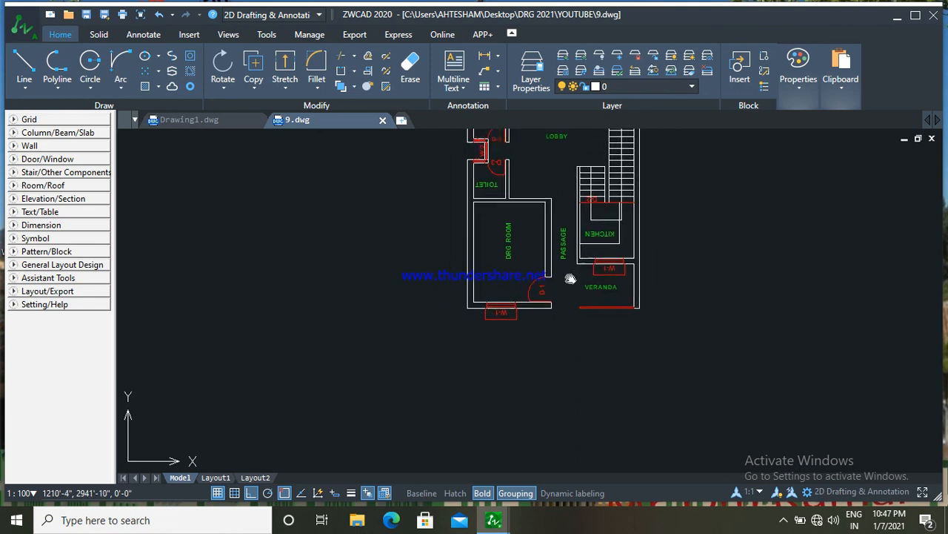
pyautogui.moveTo(574, 236); pyautogui.dragTo(558, 309, button='middle')
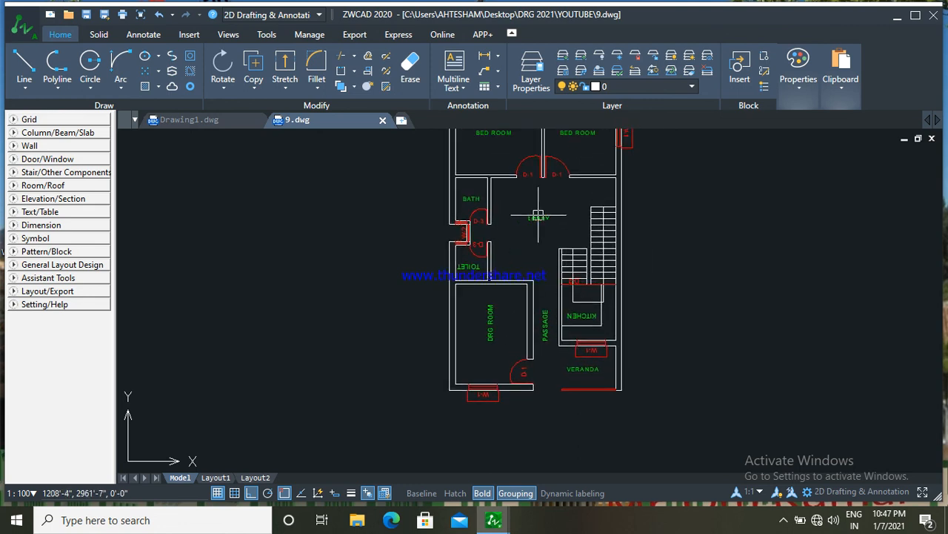
pyautogui.moveTo(520, 189); pyautogui.dragTo(516, 216, button='middle')
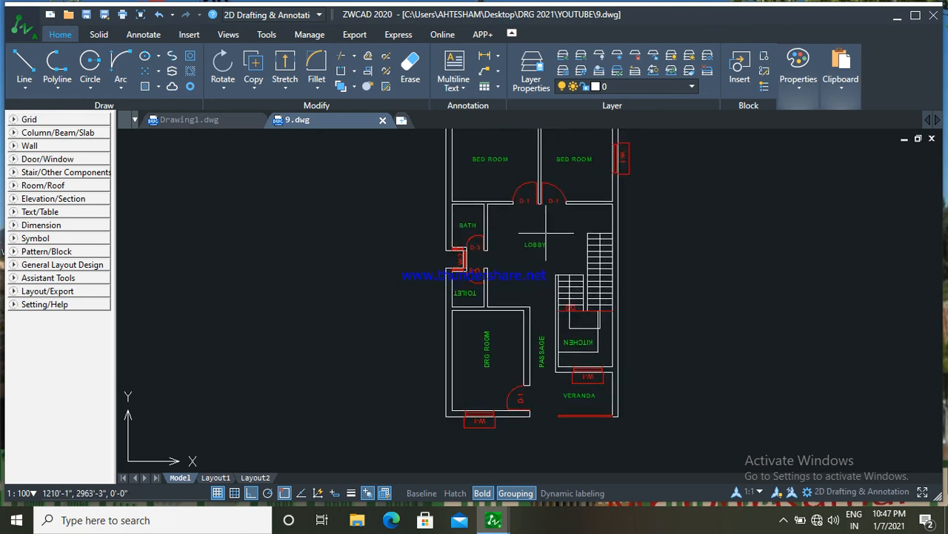
pyautogui.moveTo(548, 267); pyautogui.dragTo(547, 244, button='middle')
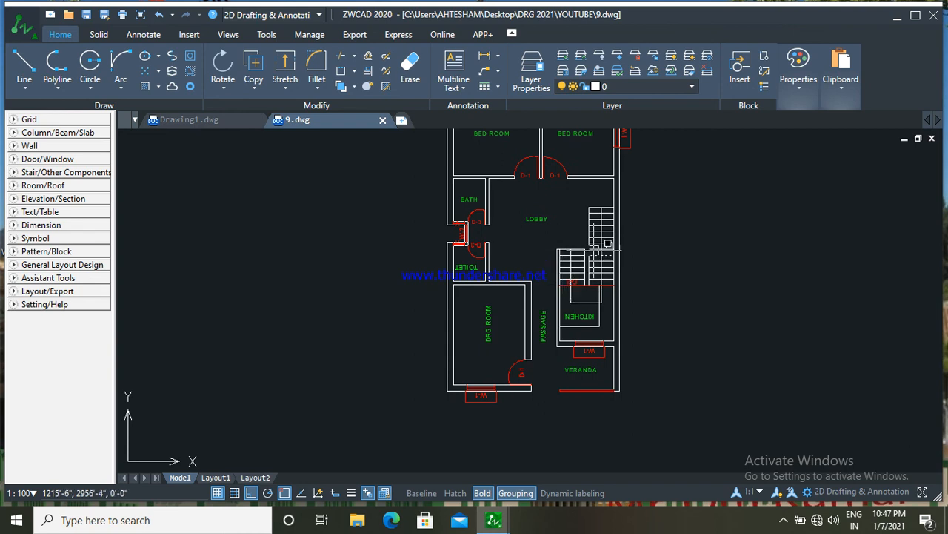
pyautogui.scroll(-2, 556, 271)
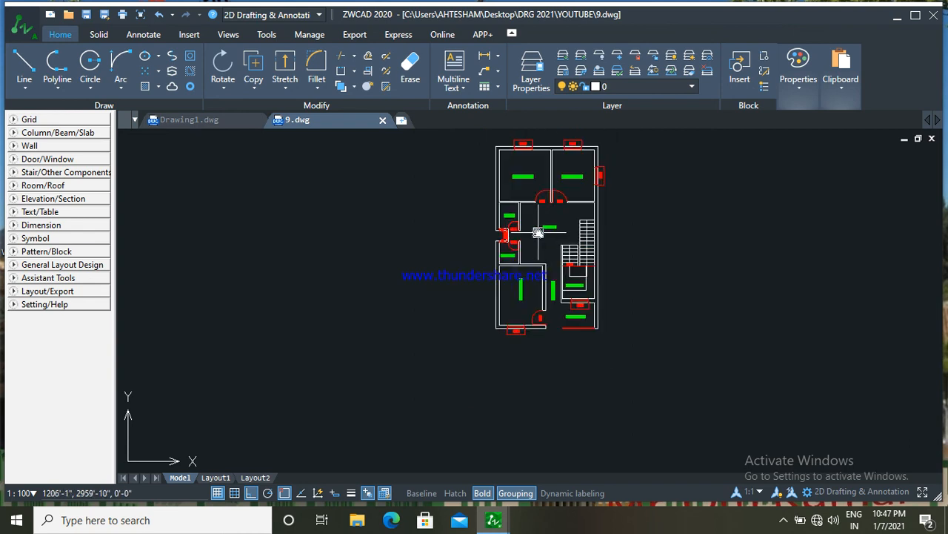
pyautogui.click(485, 62)
pyautogui.scroll(2, 492, 148)
pyautogui.click(496, 161)
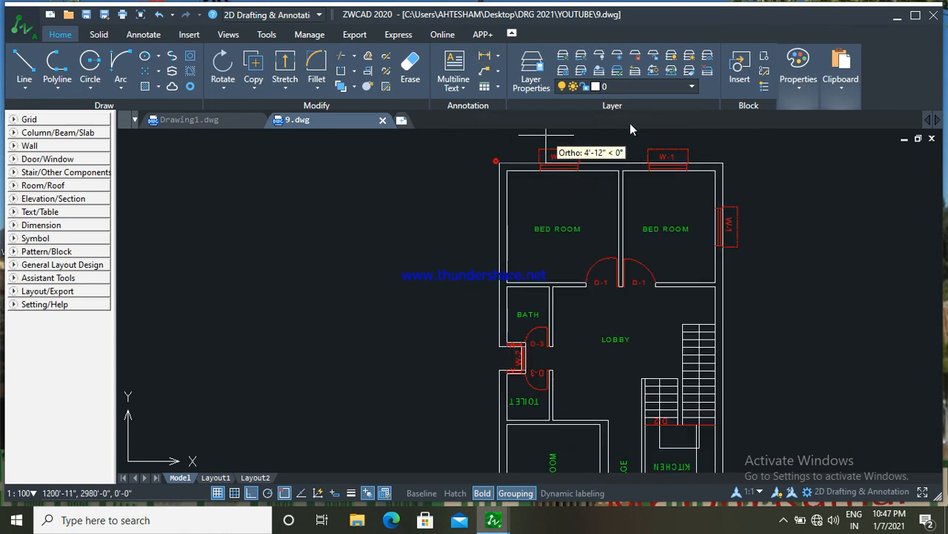
pyautogui.click(723, 162)
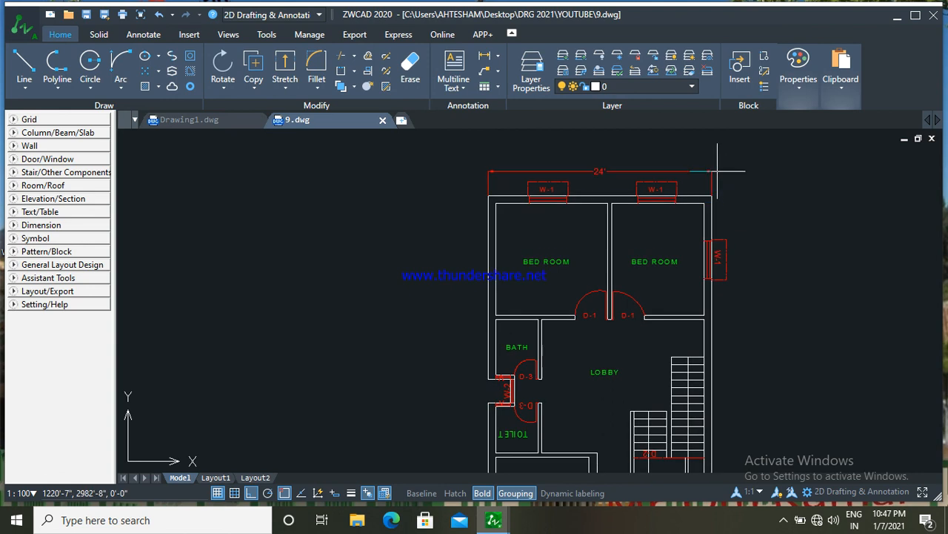
# Step: Change the color of the dimension above the bedrooms to white
pyautogui.click(717, 171)
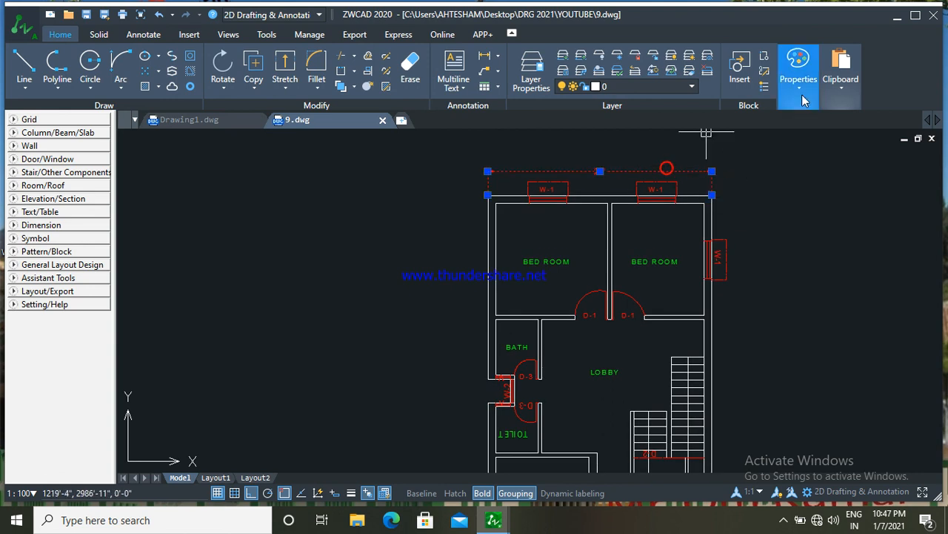
pyautogui.click(798, 65)
pyautogui.click(815, 125)
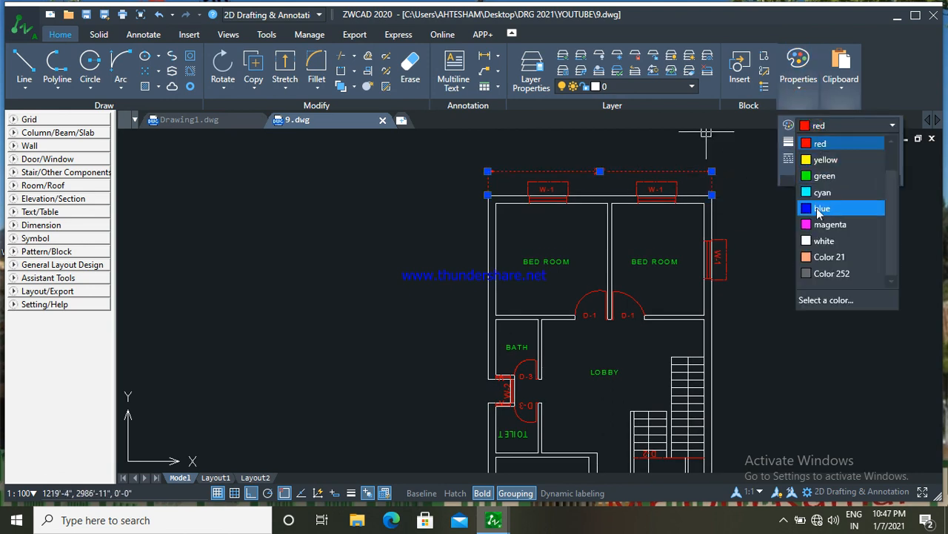
pyautogui.click(826, 239)
pyautogui.press('Escape')
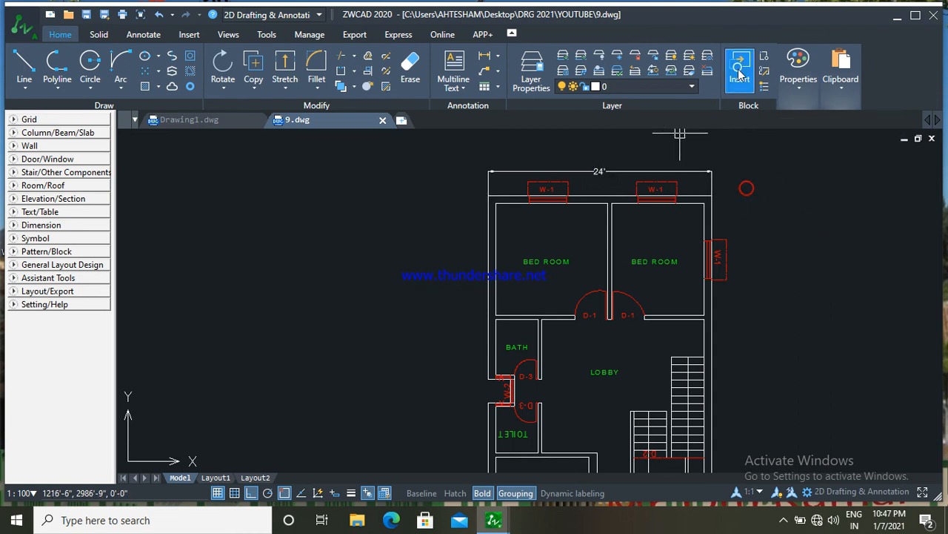
# Step: Set the current drawing color to white for new objects
pyautogui.click(798, 65)
pyautogui.click(815, 126)
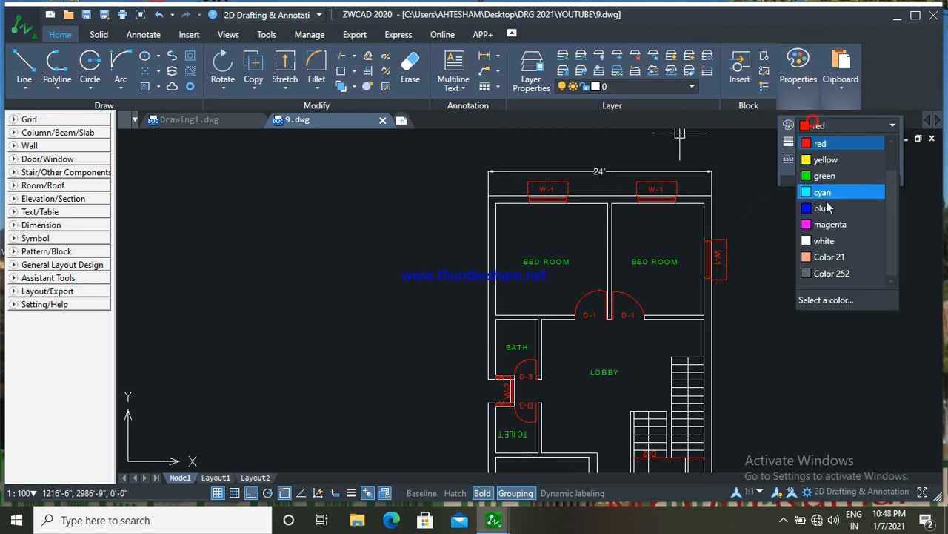
pyautogui.click(821, 240)
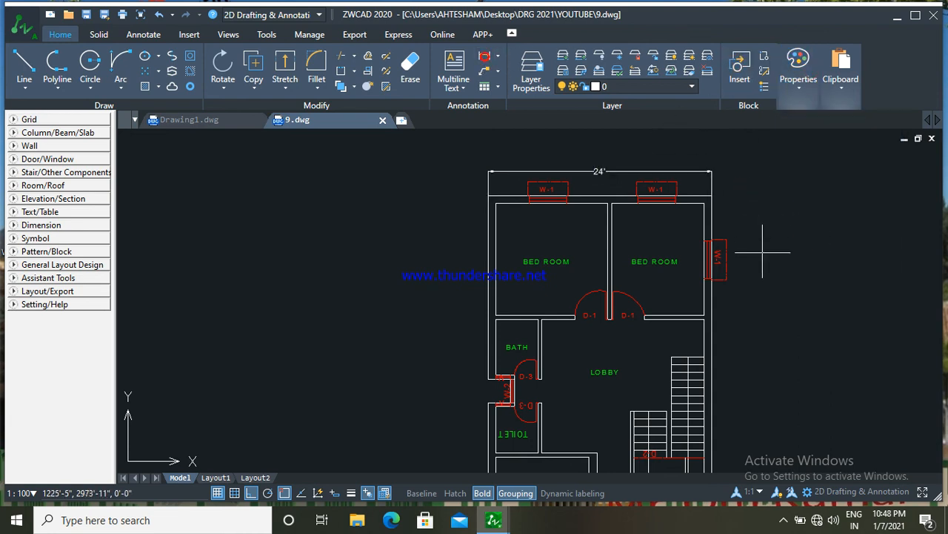
# Step: Dimension the full length of the right exterior wall, placing the dimension line close beside the wall
pyautogui.scroll(2, 702, 193)
pyautogui.click(703, 193)
pyautogui.scroll(-1, 722, 419)
pyautogui.moveTo(717, 457); pyautogui.dragTo(709, 345, button='middle')
pyautogui.scroll(-1, 704, 391)
pyautogui.moveTo(704, 391); pyautogui.dragTo(686, 309, button='middle')
pyautogui.scroll(-1, 696, 384)
pyautogui.scroll(2, 683, 366)
pyautogui.scroll(2, 690, 370)
pyautogui.click(687, 359)
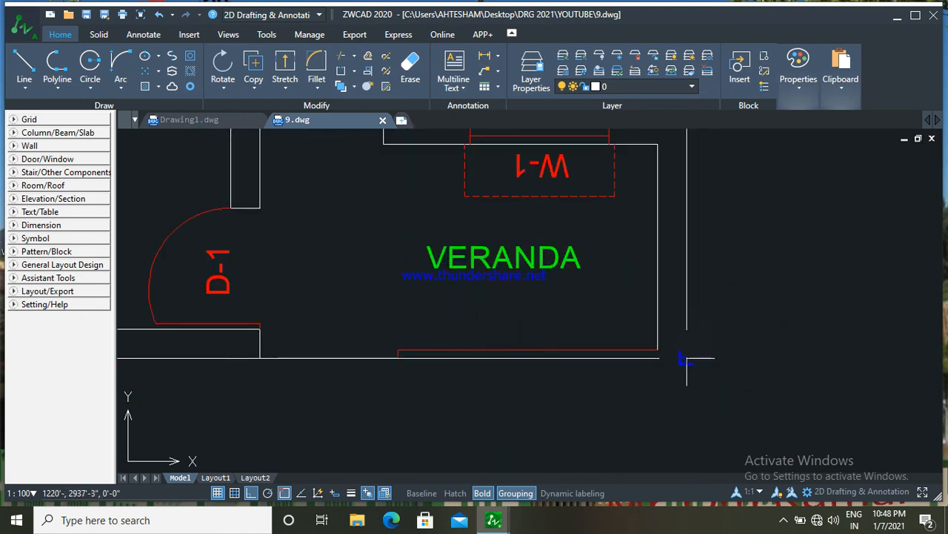
pyautogui.scroll(-2, 706, 339)
pyautogui.scroll(-2, 719, 311)
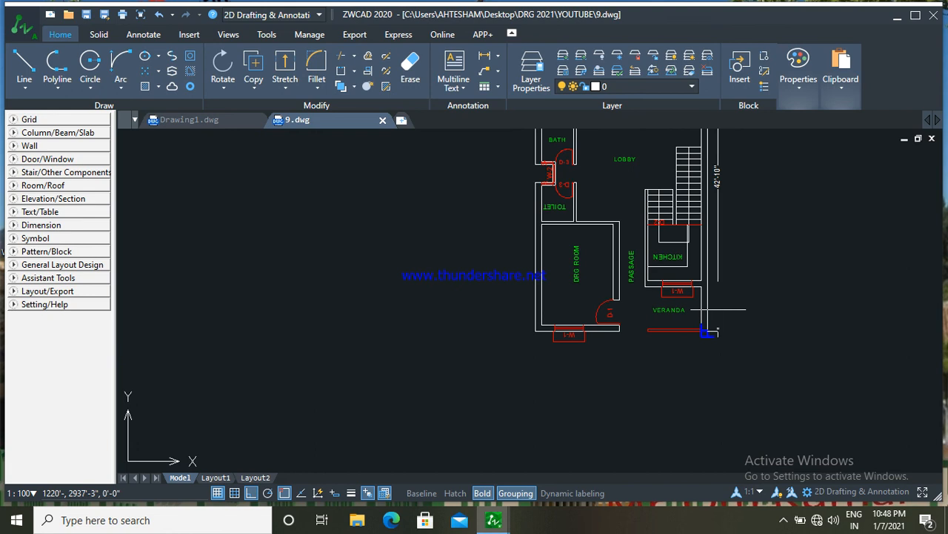
# Step: Erase the vertical dimension lying close beside the right exterior wall
pyautogui.scroll(1, 720, 192)
pyautogui.scroll(1, 720, 189)
pyautogui.scroll(3, 707, 178)
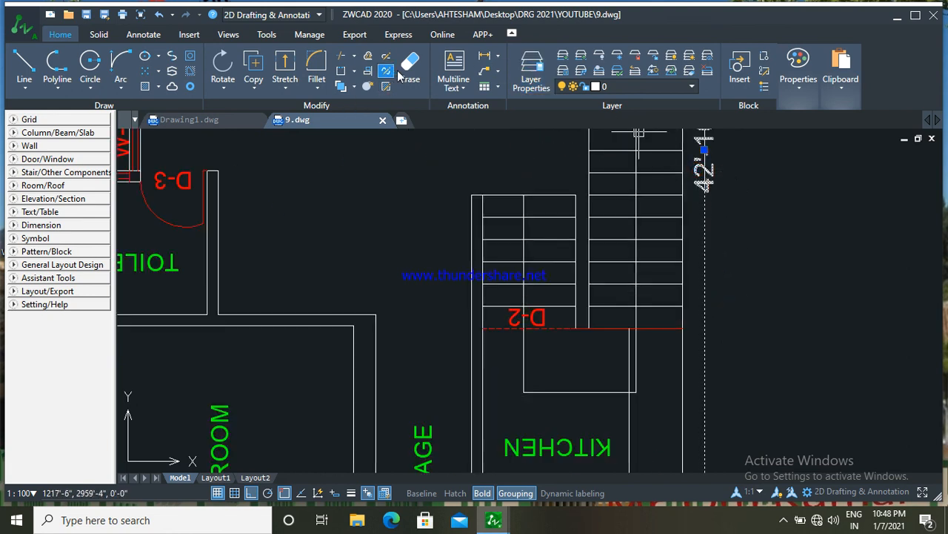
pyautogui.scroll(-4, 633, 200)
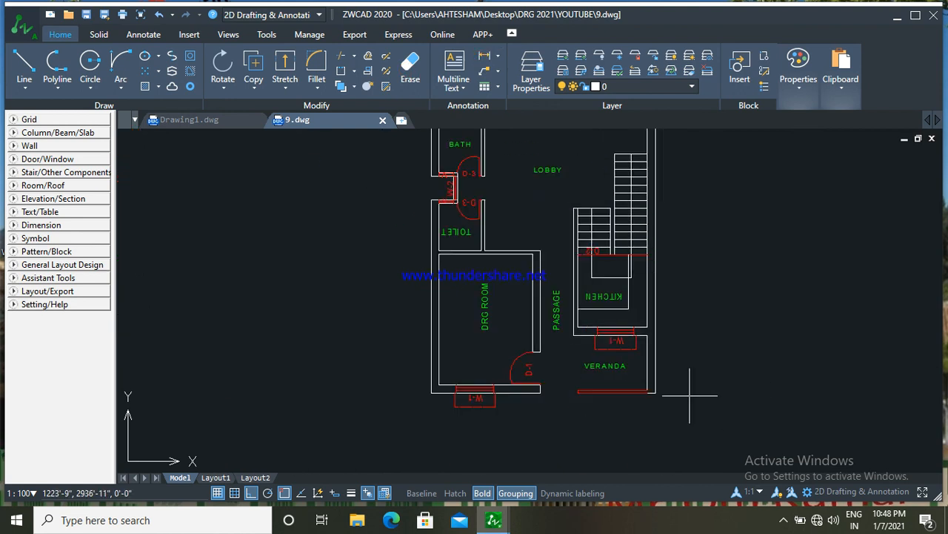
# Step: Dimension the full length of the right exterior wall, placing the dimension line outside the bedroom's W-1 window
pyautogui.scroll(-2, 655, 331)
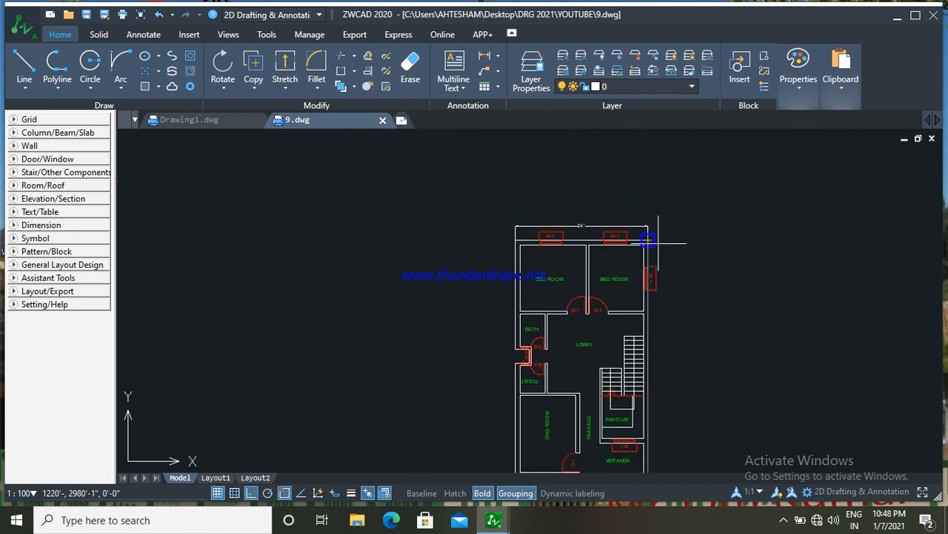
pyautogui.scroll(5, 637, 232)
pyautogui.scroll(-3, 628, 232)
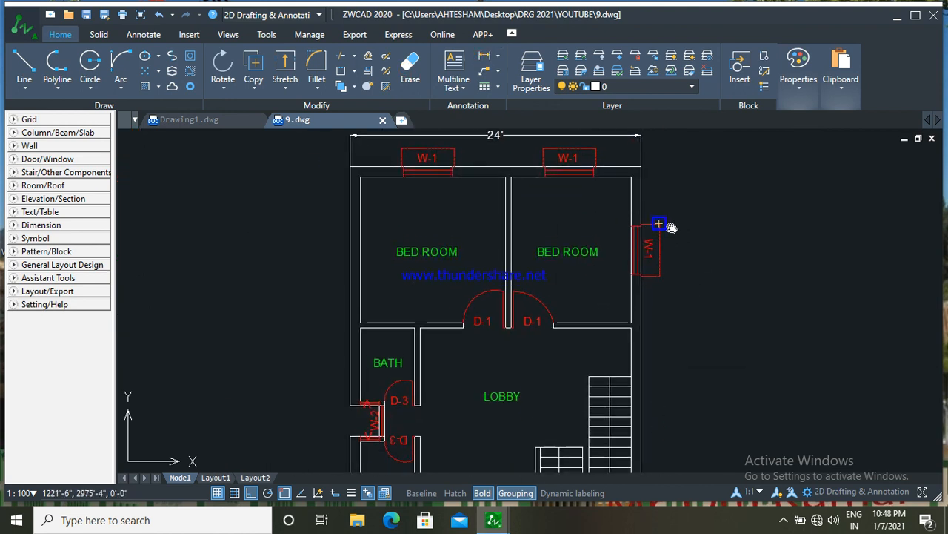
pyautogui.scroll(2, 671, 287)
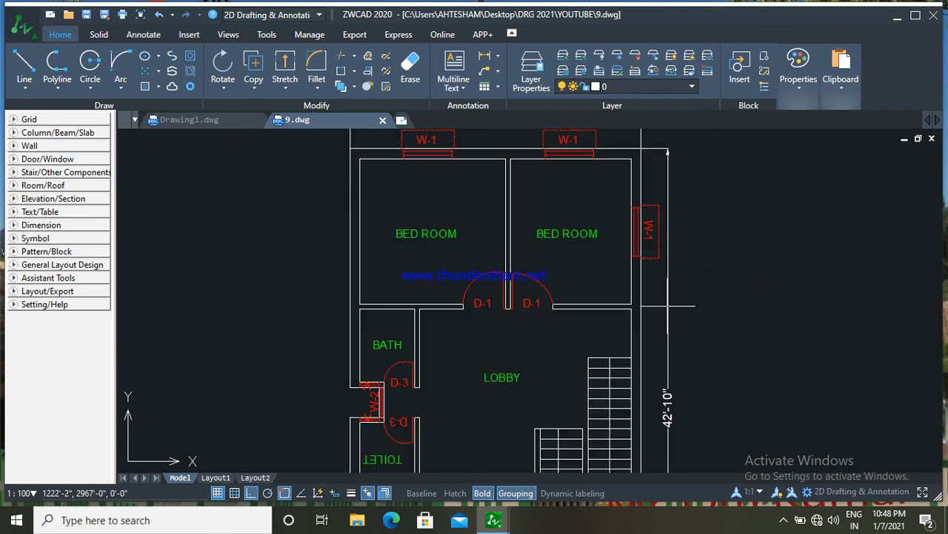
pyautogui.scroll(-1, 708, 296)
# Step: Add a horizontal linear dimension across the plan's front between the outer corners, below the drawing room's W-1 window
pyautogui.rightClick(711, 241)
pyautogui.press('Escape')
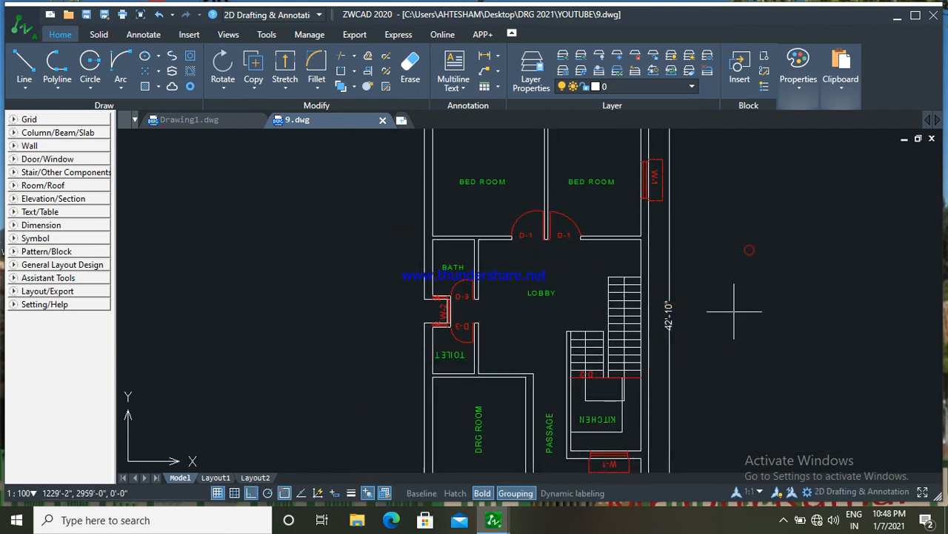
pyautogui.scroll(-2, 730, 313)
pyautogui.scroll(3, 560, 331)
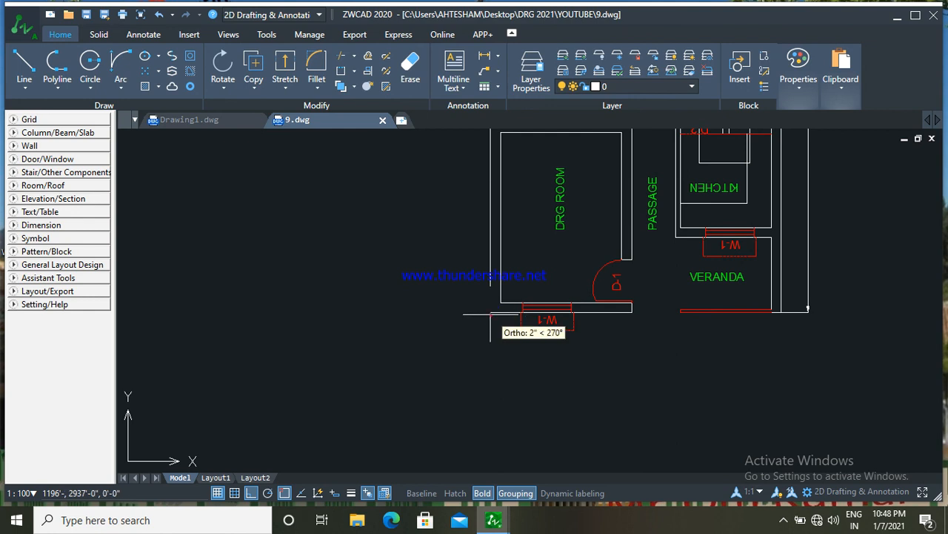
pyautogui.scroll(2, 793, 309)
pyautogui.click(784, 309)
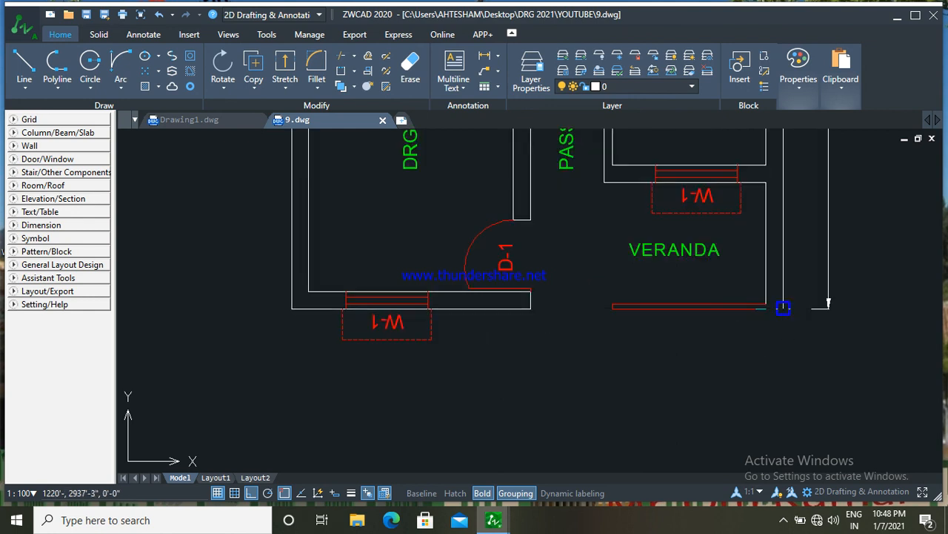
pyautogui.click(787, 349)
# Step: Dimension the full length of the left exterior wall between its outer corners, placing the dimension line just outside the wall
pyautogui.scroll(-3, 657, 367)
pyautogui.scroll(-1, 655, 367)
pyautogui.rightClick(597, 222)
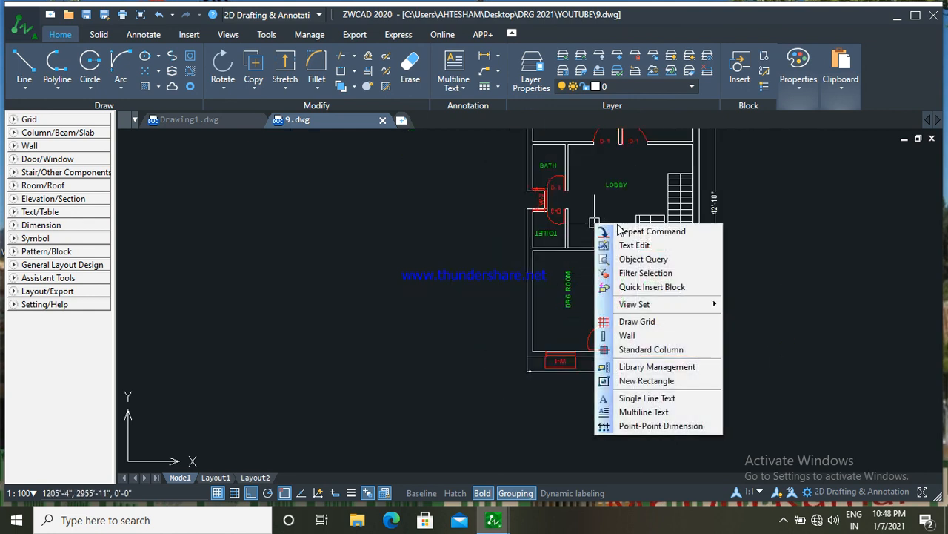
pyautogui.click(631, 231)
pyautogui.scroll(4, 527, 358)
pyautogui.click(521, 349)
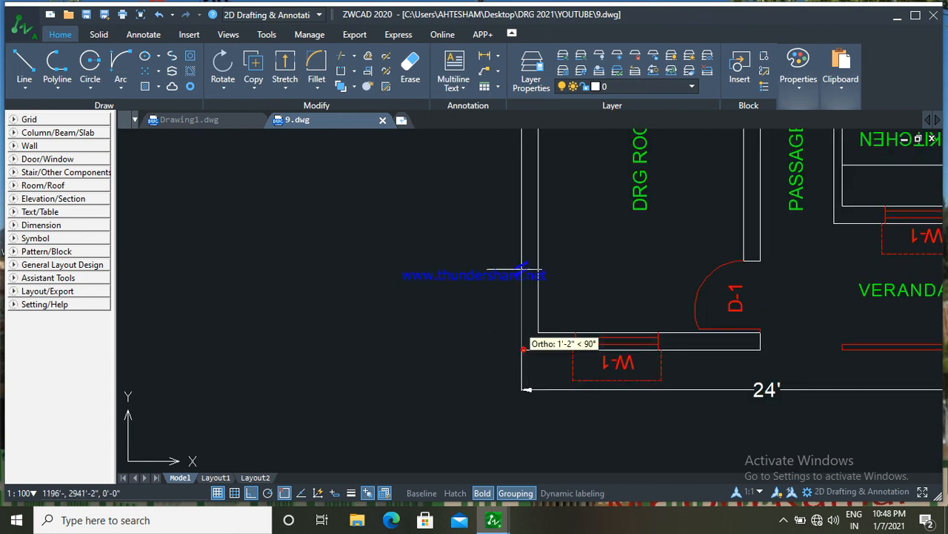
pyautogui.scroll(-5, 512, 270)
pyautogui.moveTo(511, 270); pyautogui.dragTo(499, 388, button='middle')
pyautogui.scroll(-1, 499, 311)
pyautogui.moveTo(496, 285); pyautogui.dragTo(487, 314, button='middle')
pyautogui.scroll(5, 487, 314)
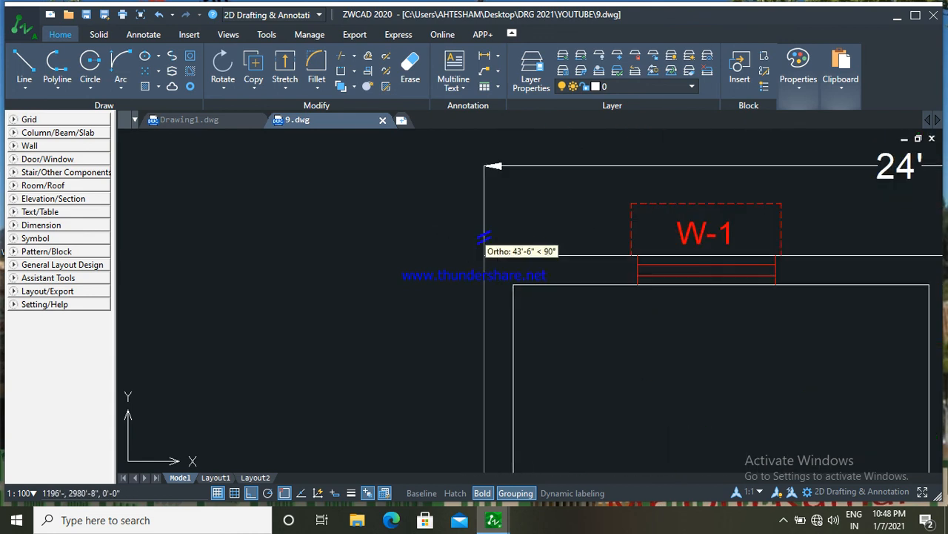
pyautogui.scroll(-5, 459, 279)
pyautogui.moveTo(460, 279); pyautogui.dragTo(469, 206, button='middle')
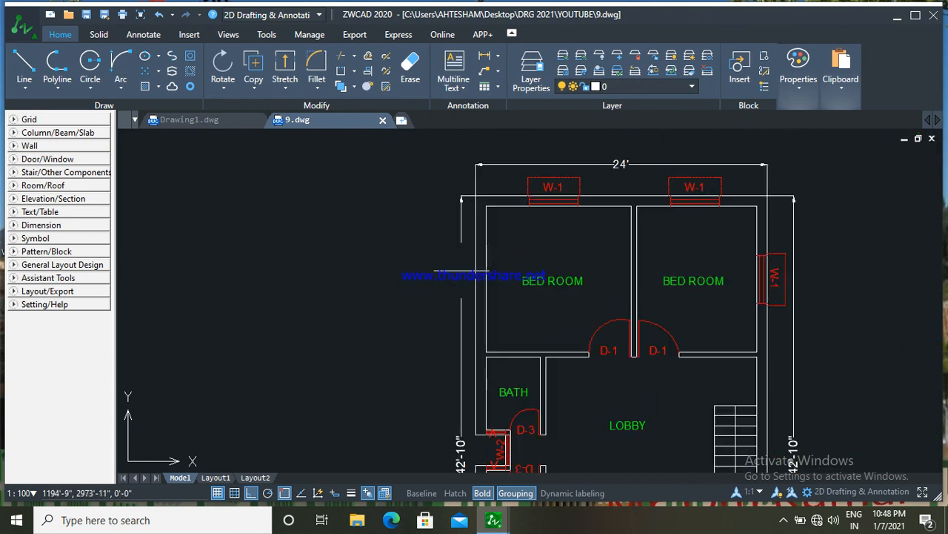
pyautogui.click(460, 269)
# Step: Examine the whole floor plan, checking the rooms, labels and the outer dimensions on all four sides
pyautogui.moveTo(453, 299); pyautogui.dragTo(461, 259, button='middle')
pyautogui.scroll(-3, 453, 265)
pyautogui.scroll(5, 464, 285)
pyautogui.scroll(-1, 457, 262)
pyautogui.moveTo(456, 263); pyautogui.dragTo(453, 252, button='middle')
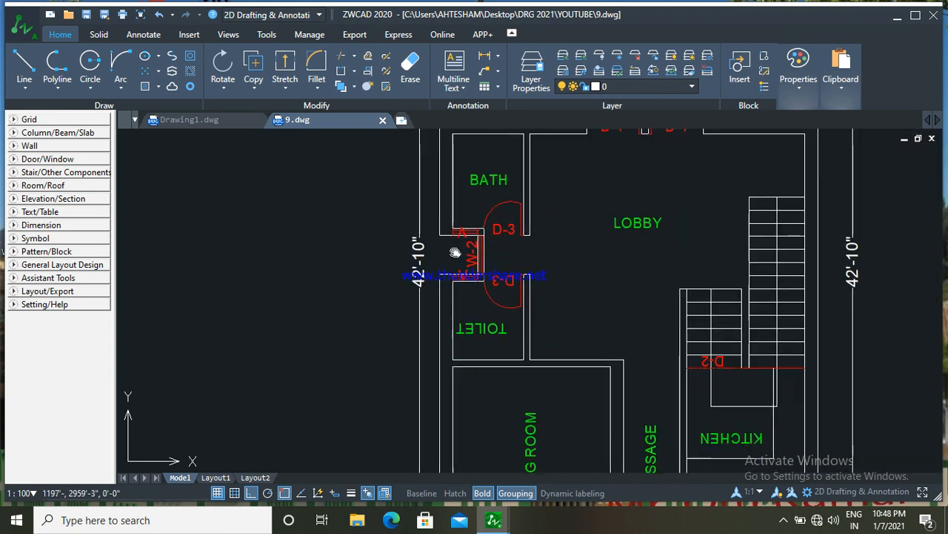
pyautogui.scroll(2, 453, 245)
pyautogui.scroll(-3, 479, 255)
pyautogui.scroll(-4, 572, 274)
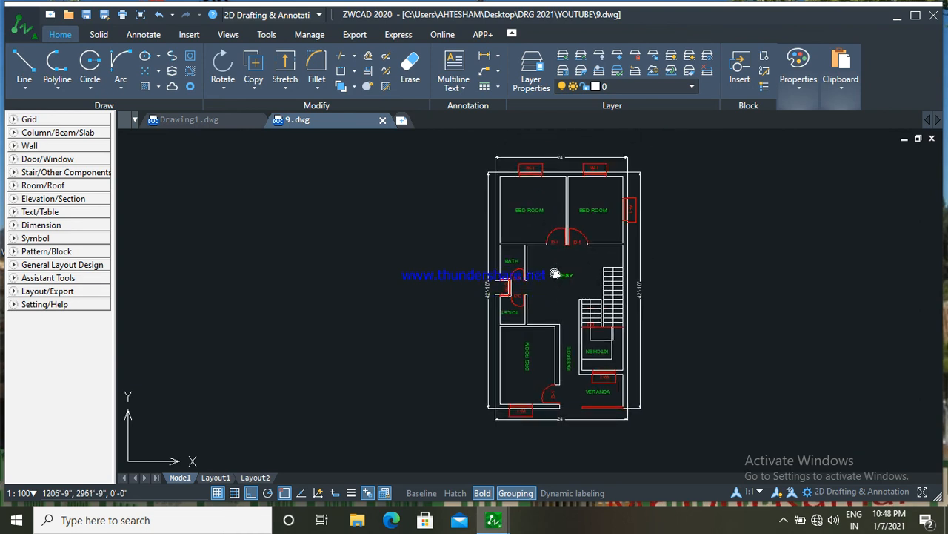
pyautogui.moveTo(551, 252); pyautogui.dragTo(551, 279, button='middle')
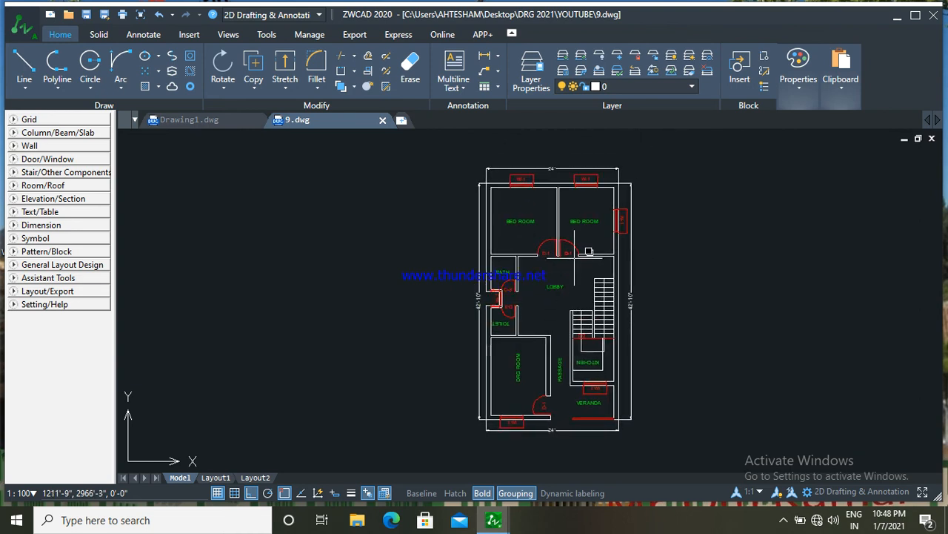
pyautogui.scroll(4, 588, 252)
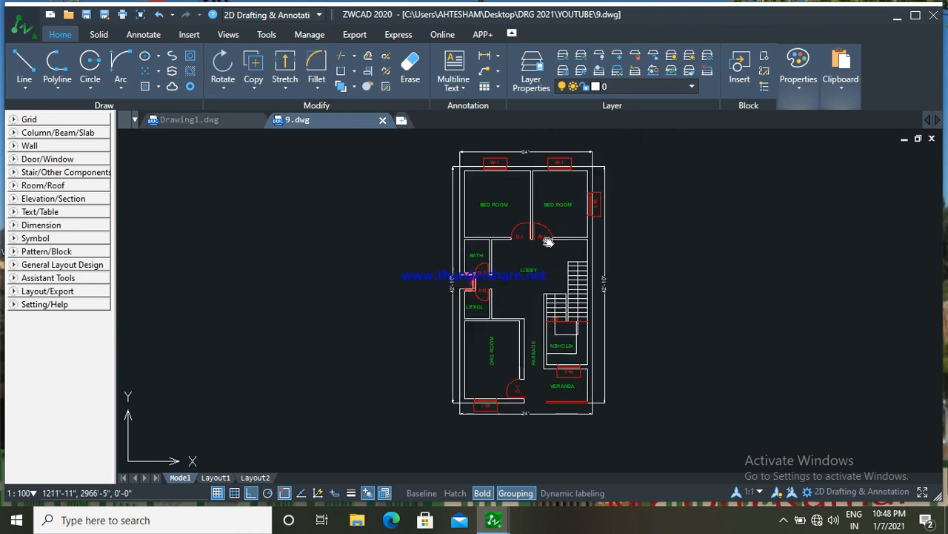
pyautogui.scroll(-2, 552, 219)
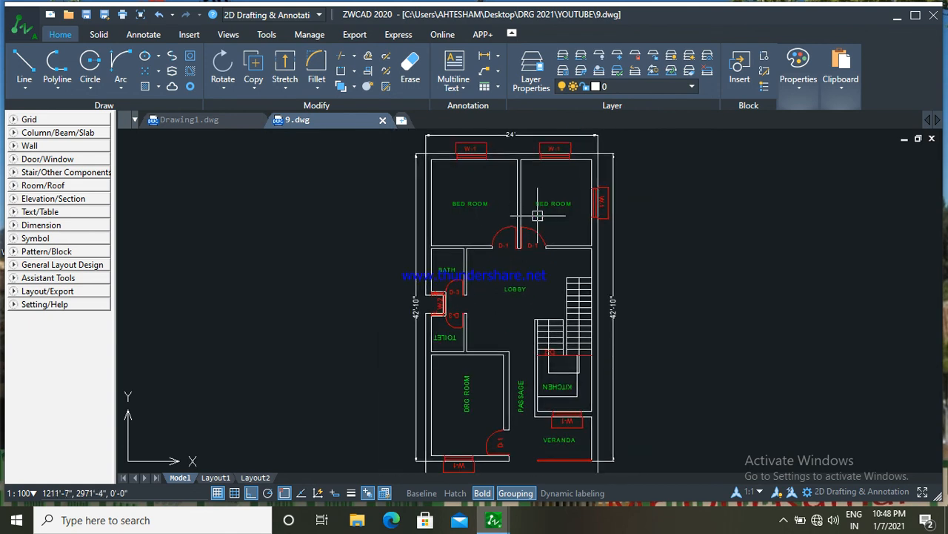
pyautogui.moveTo(536, 243); pyautogui.dragTo(535, 228, button='middle')
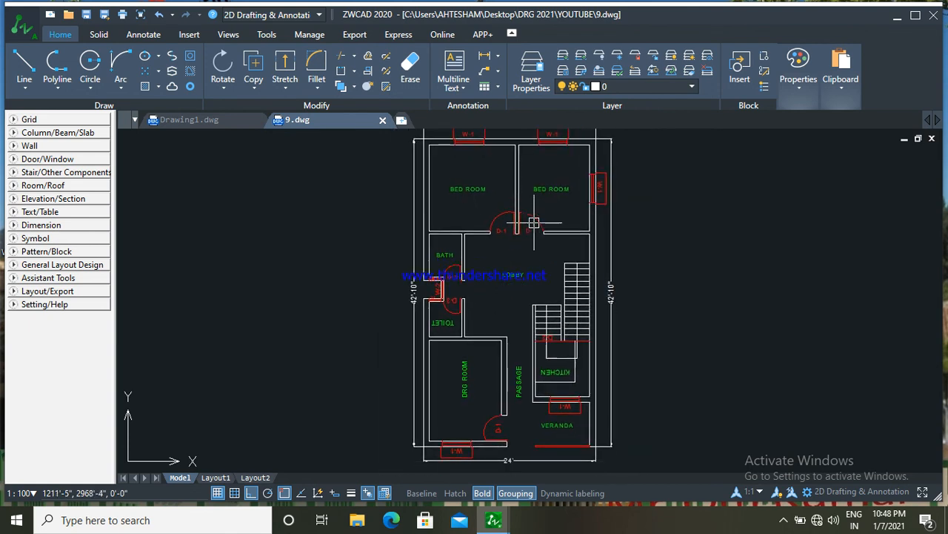
pyautogui.scroll(-1, 531, 231)
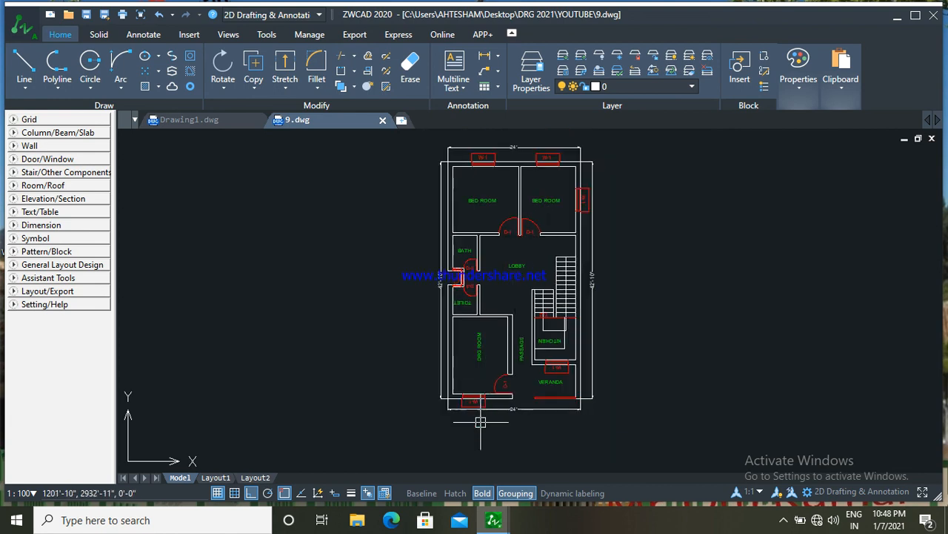
pyautogui.click(783, 521)
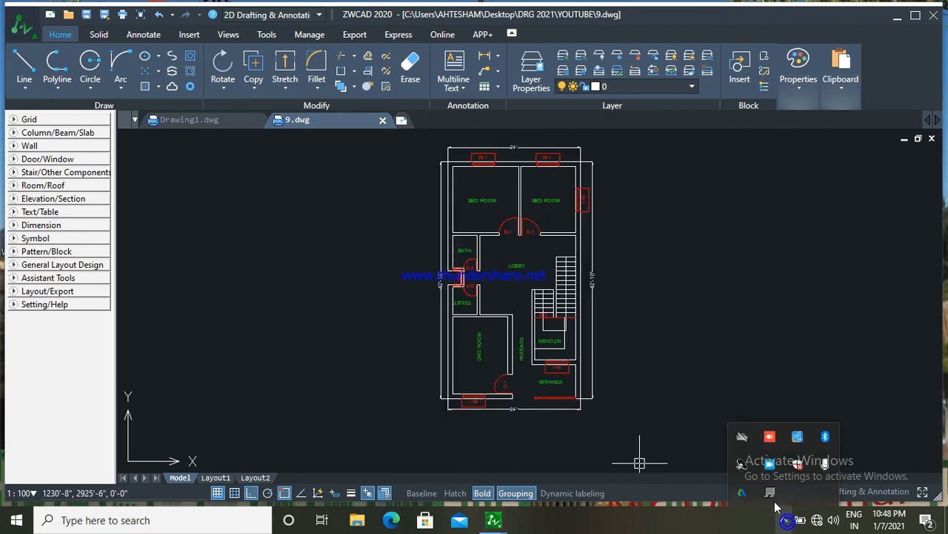
pyautogui.rightClick(769, 466)
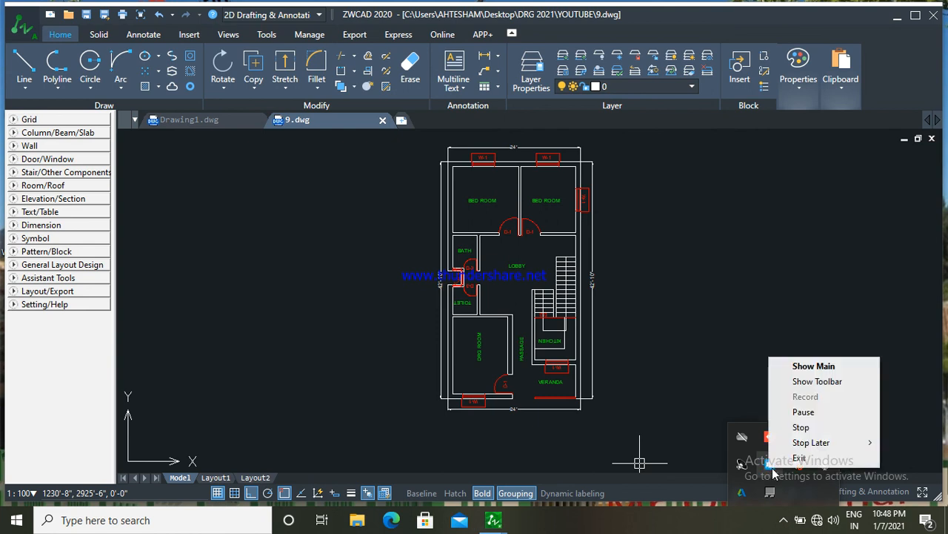